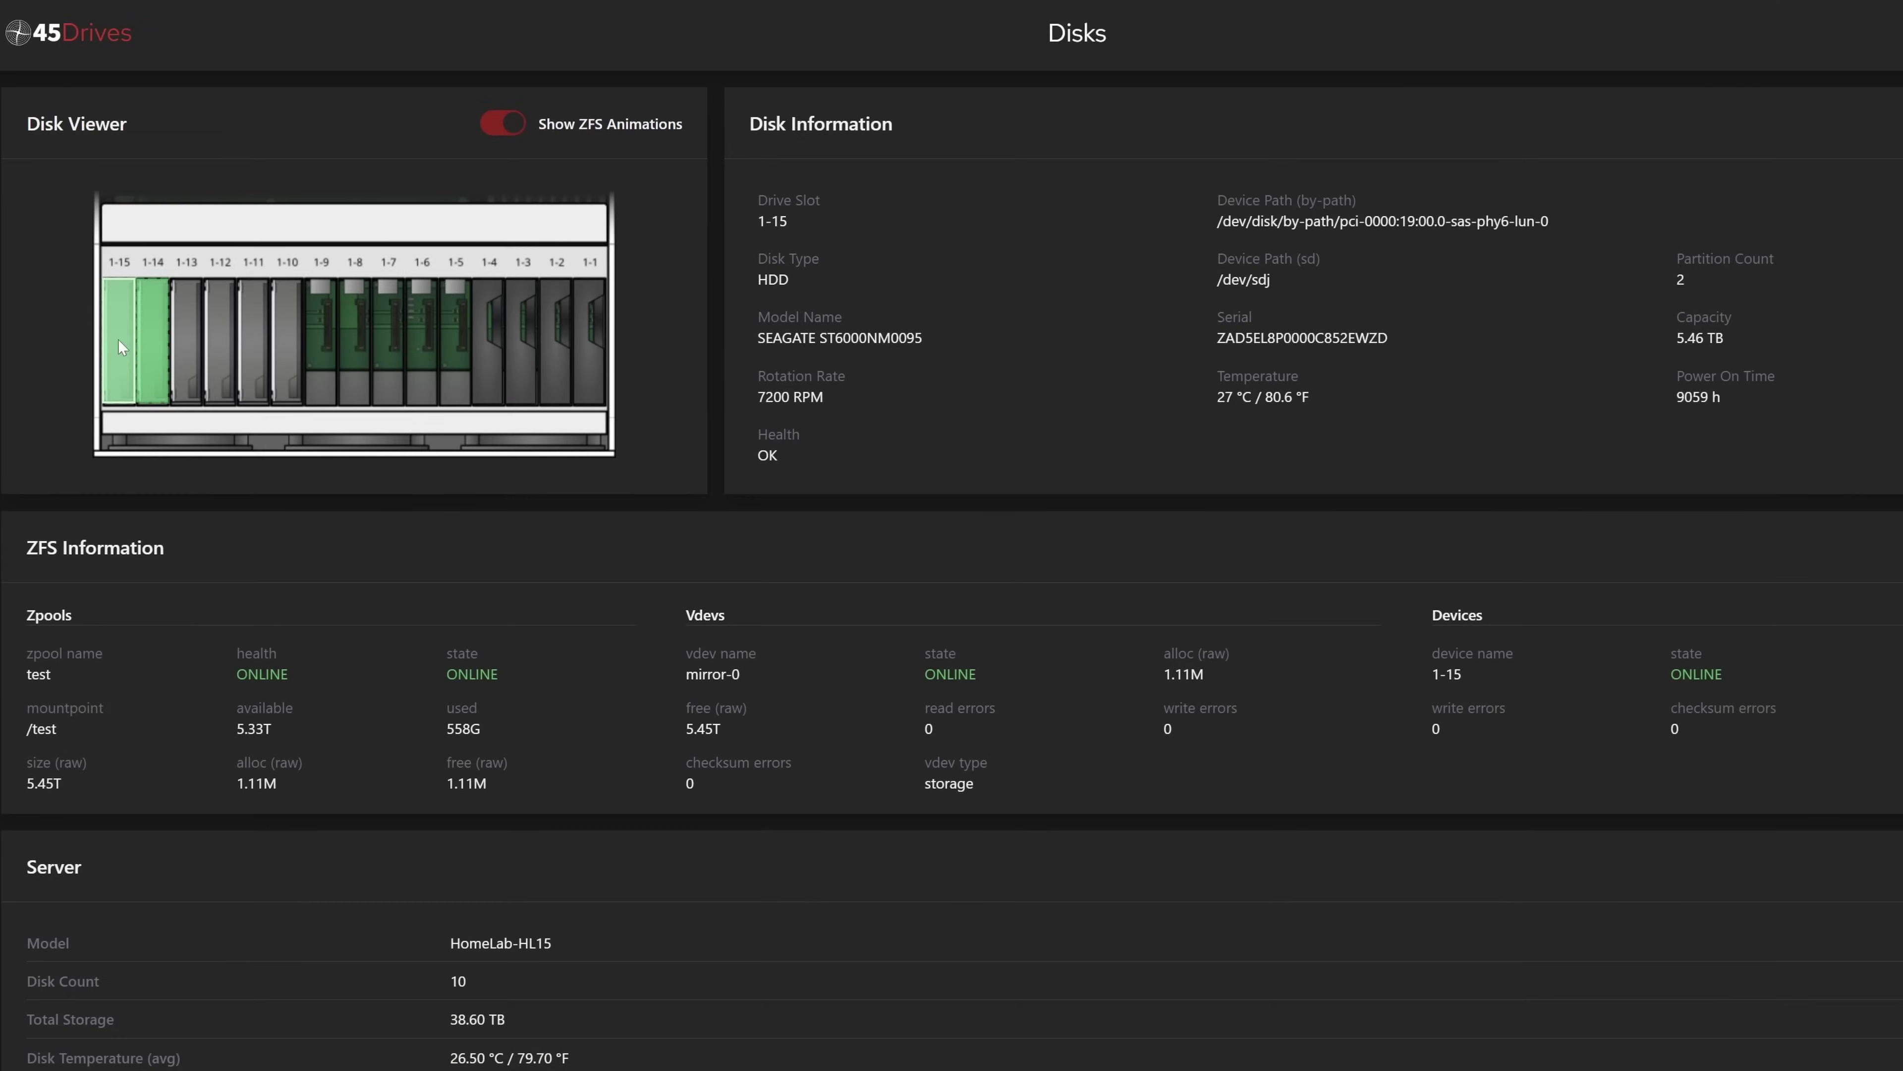
Show the details of the drive in slot 1-14 and scroll down the page
click(155, 334)
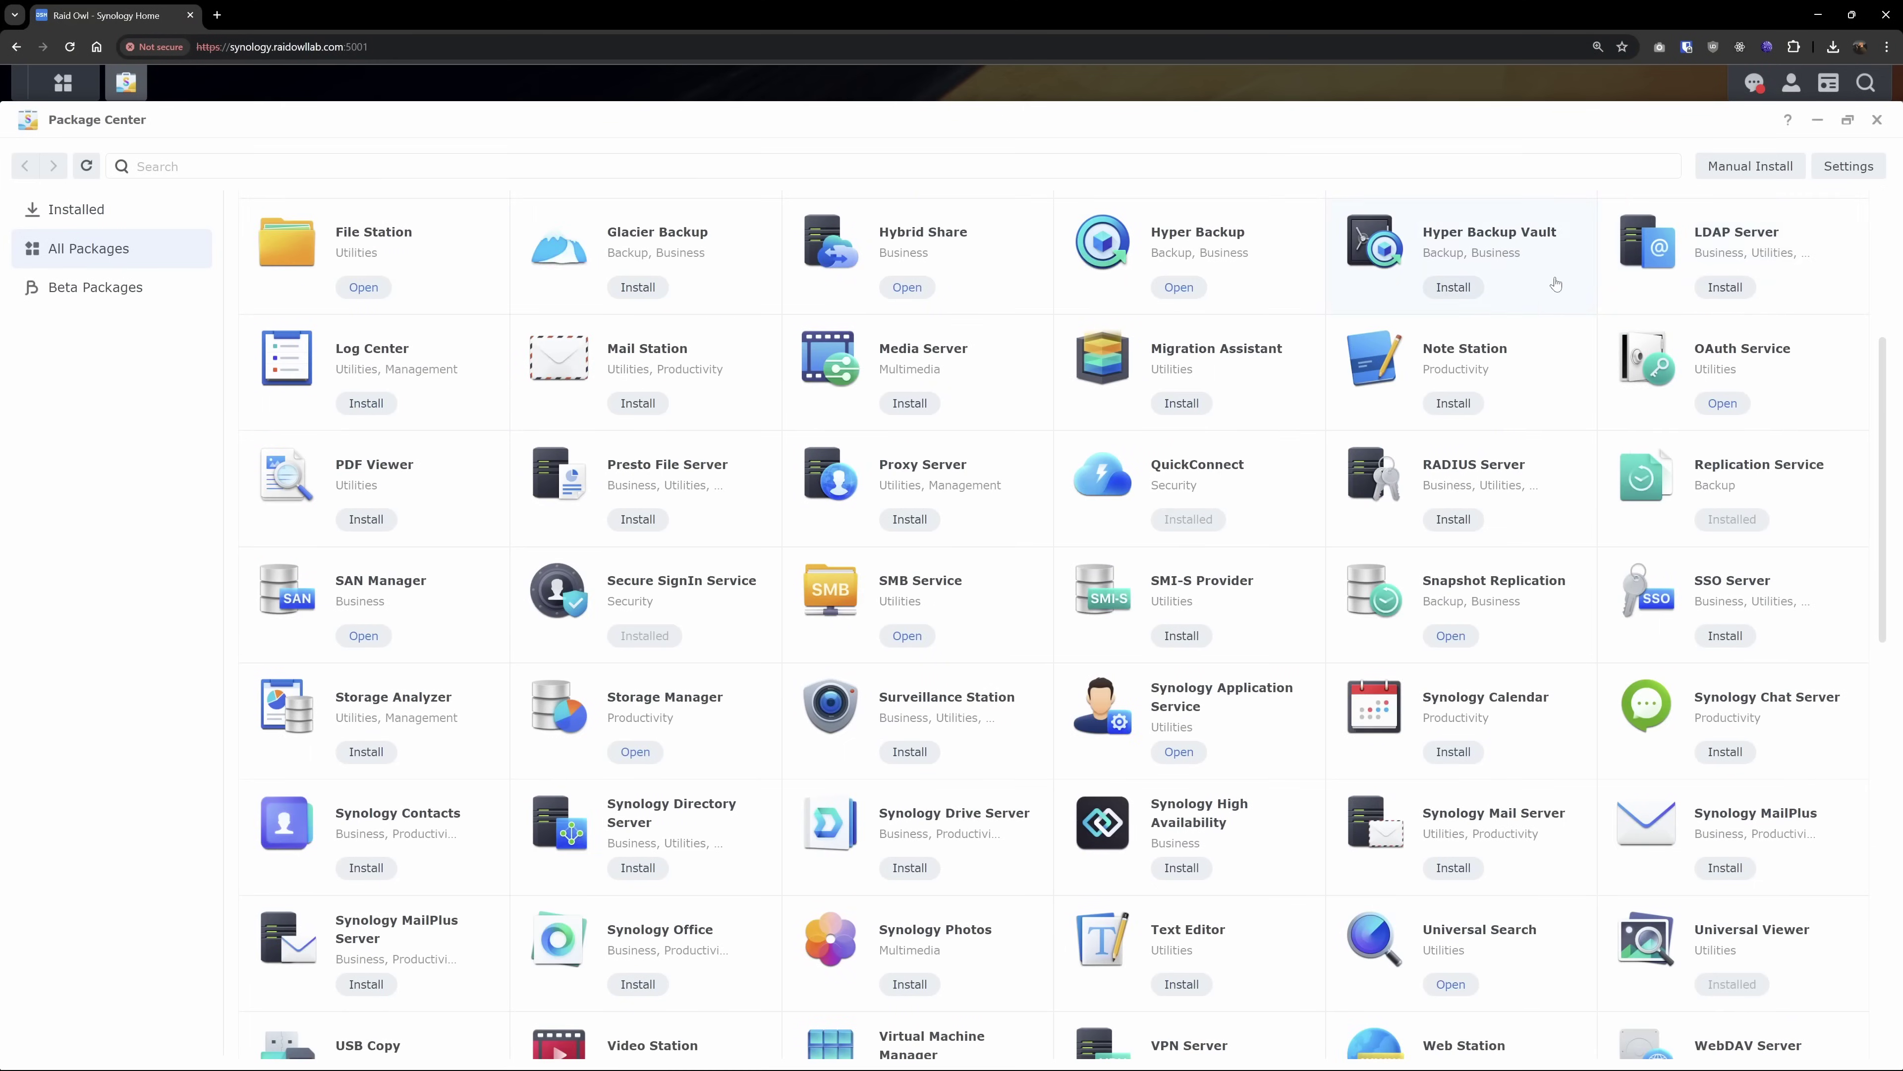
scroll(1380, 330, down, 5)
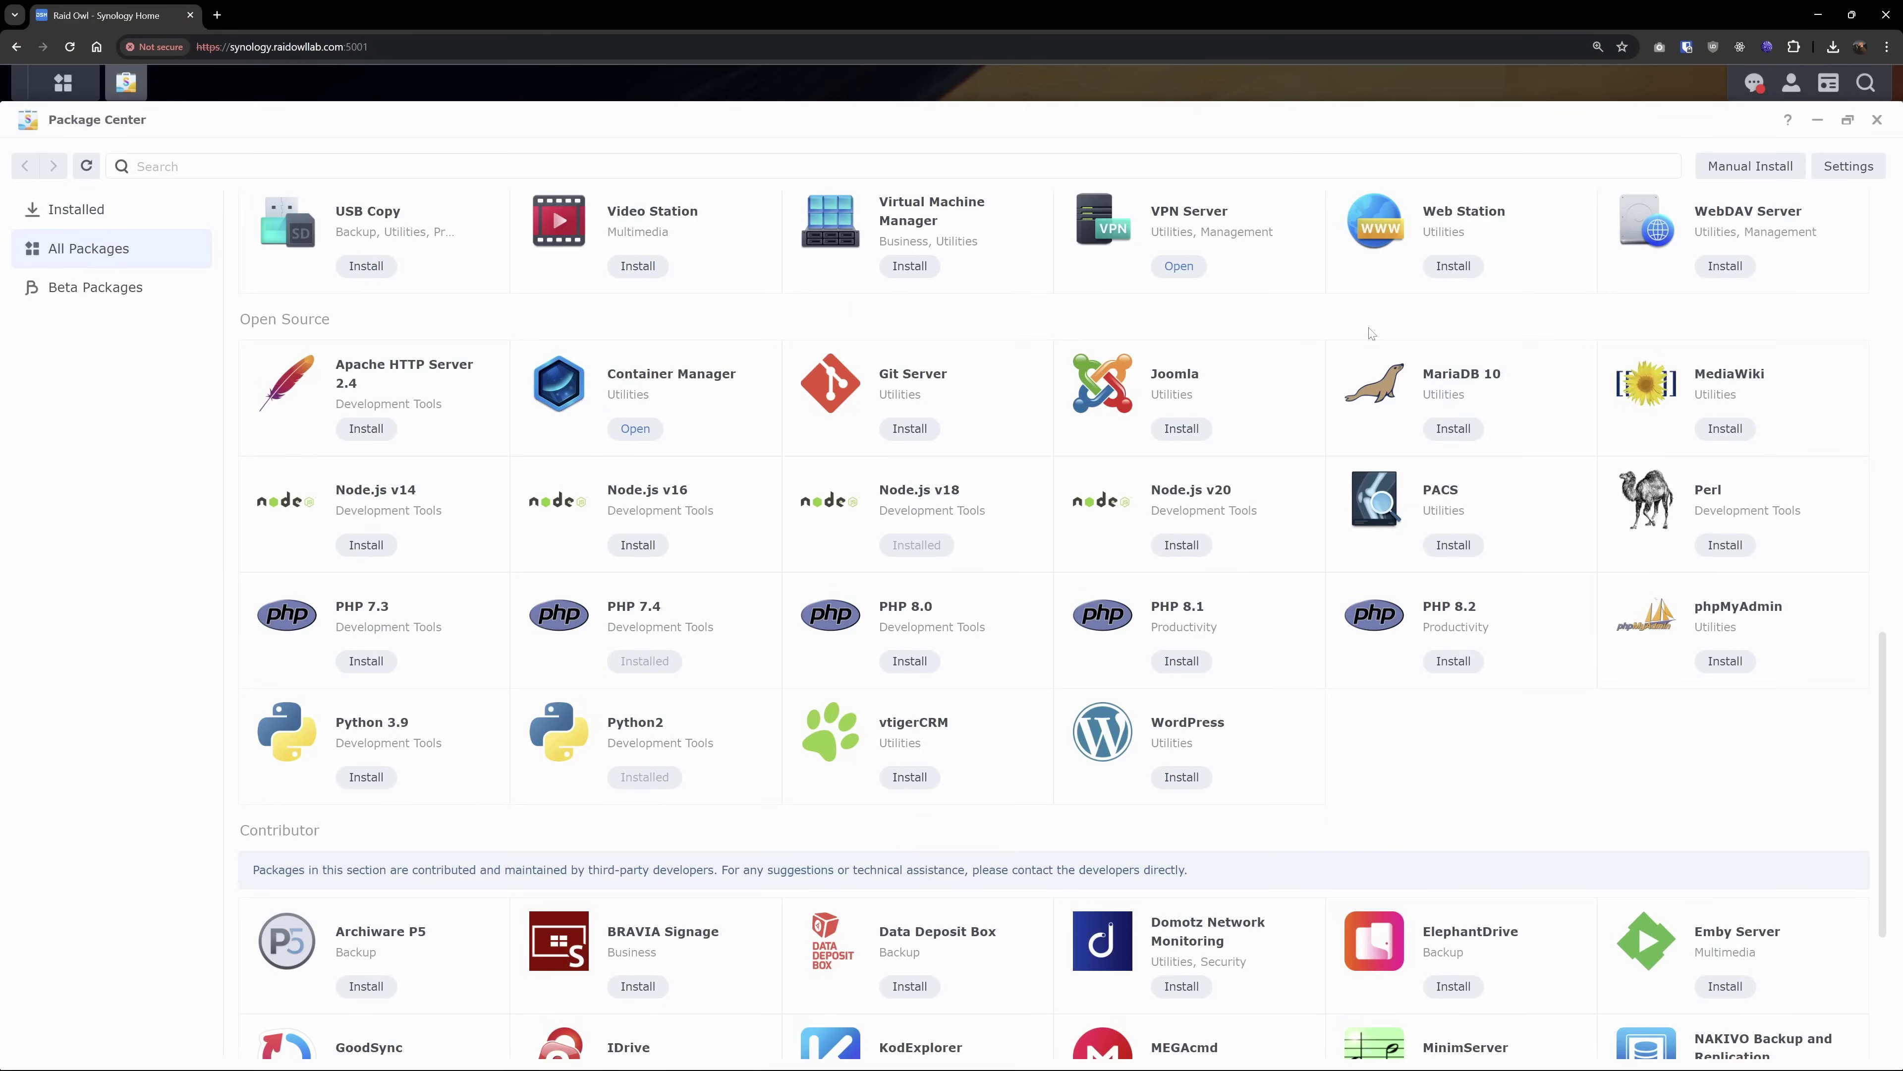
scroll(1348, 329, down, 5)
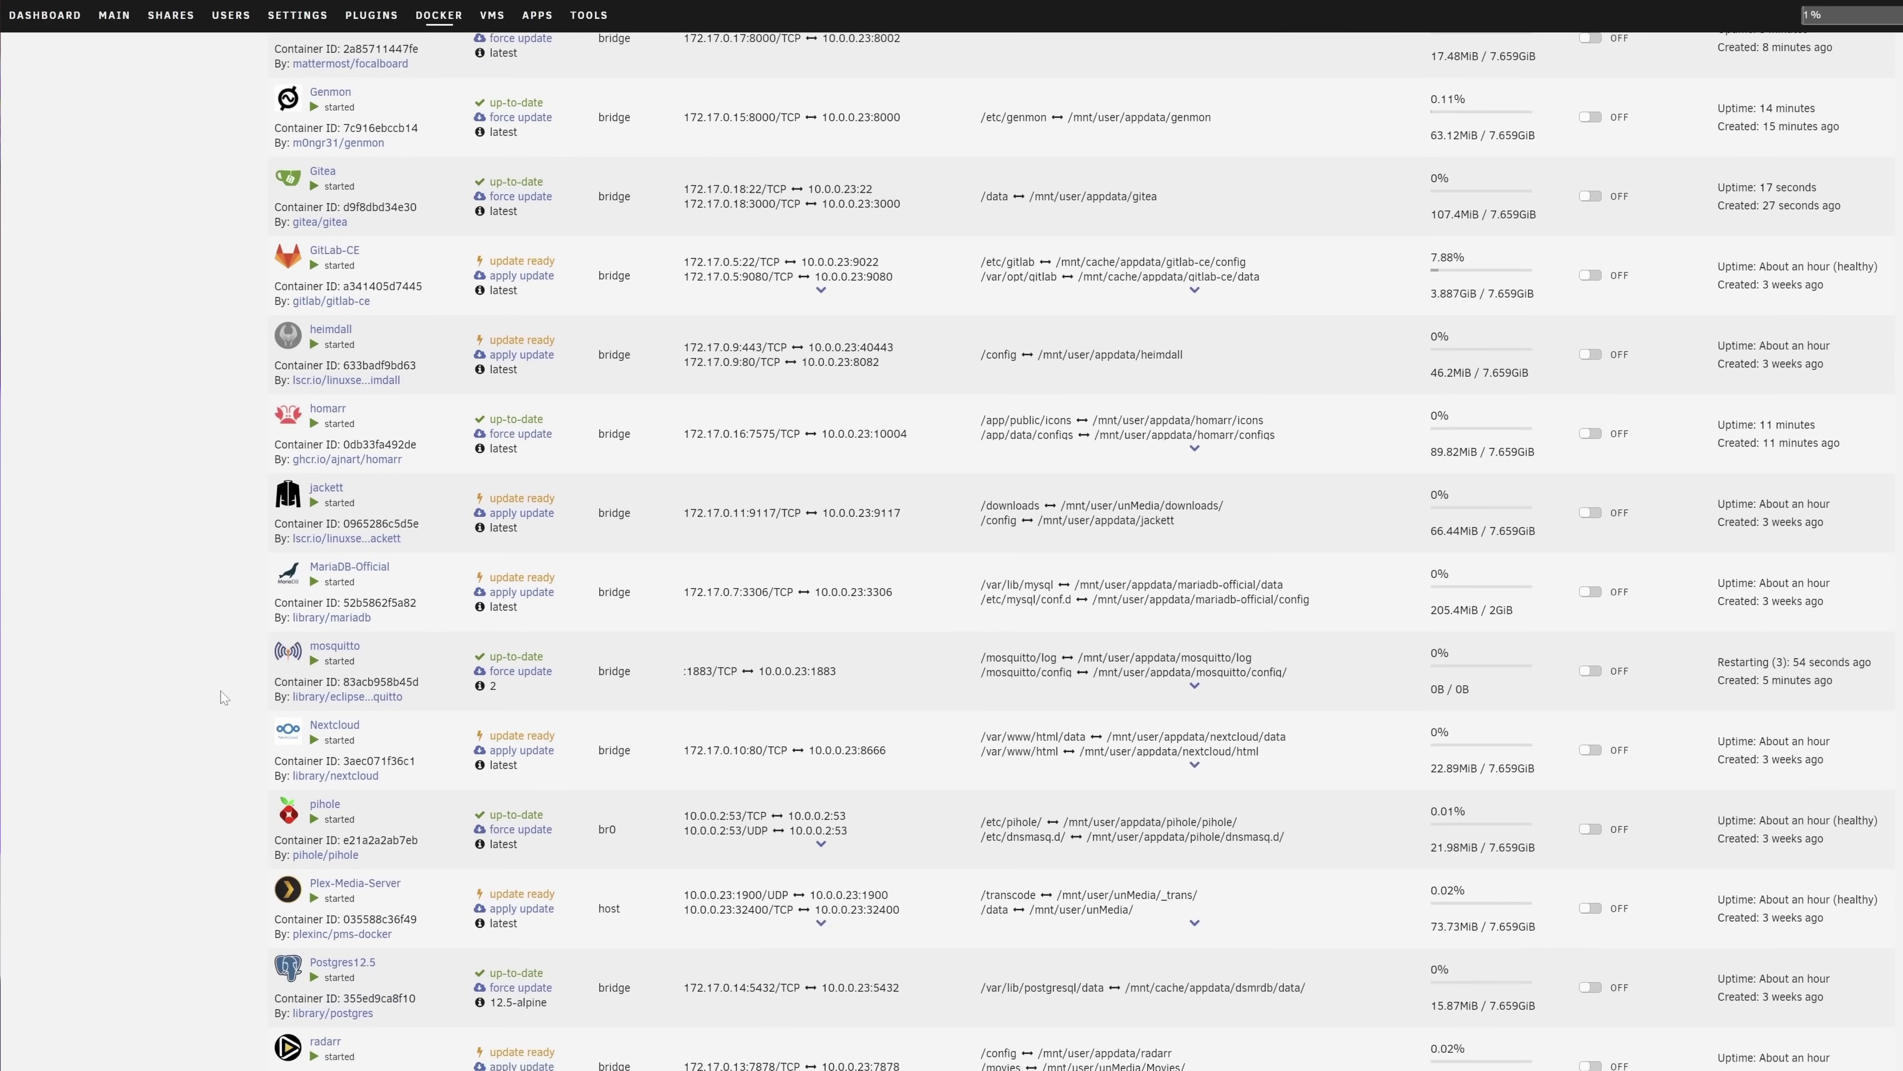
scroll(220, 691, down, 4)
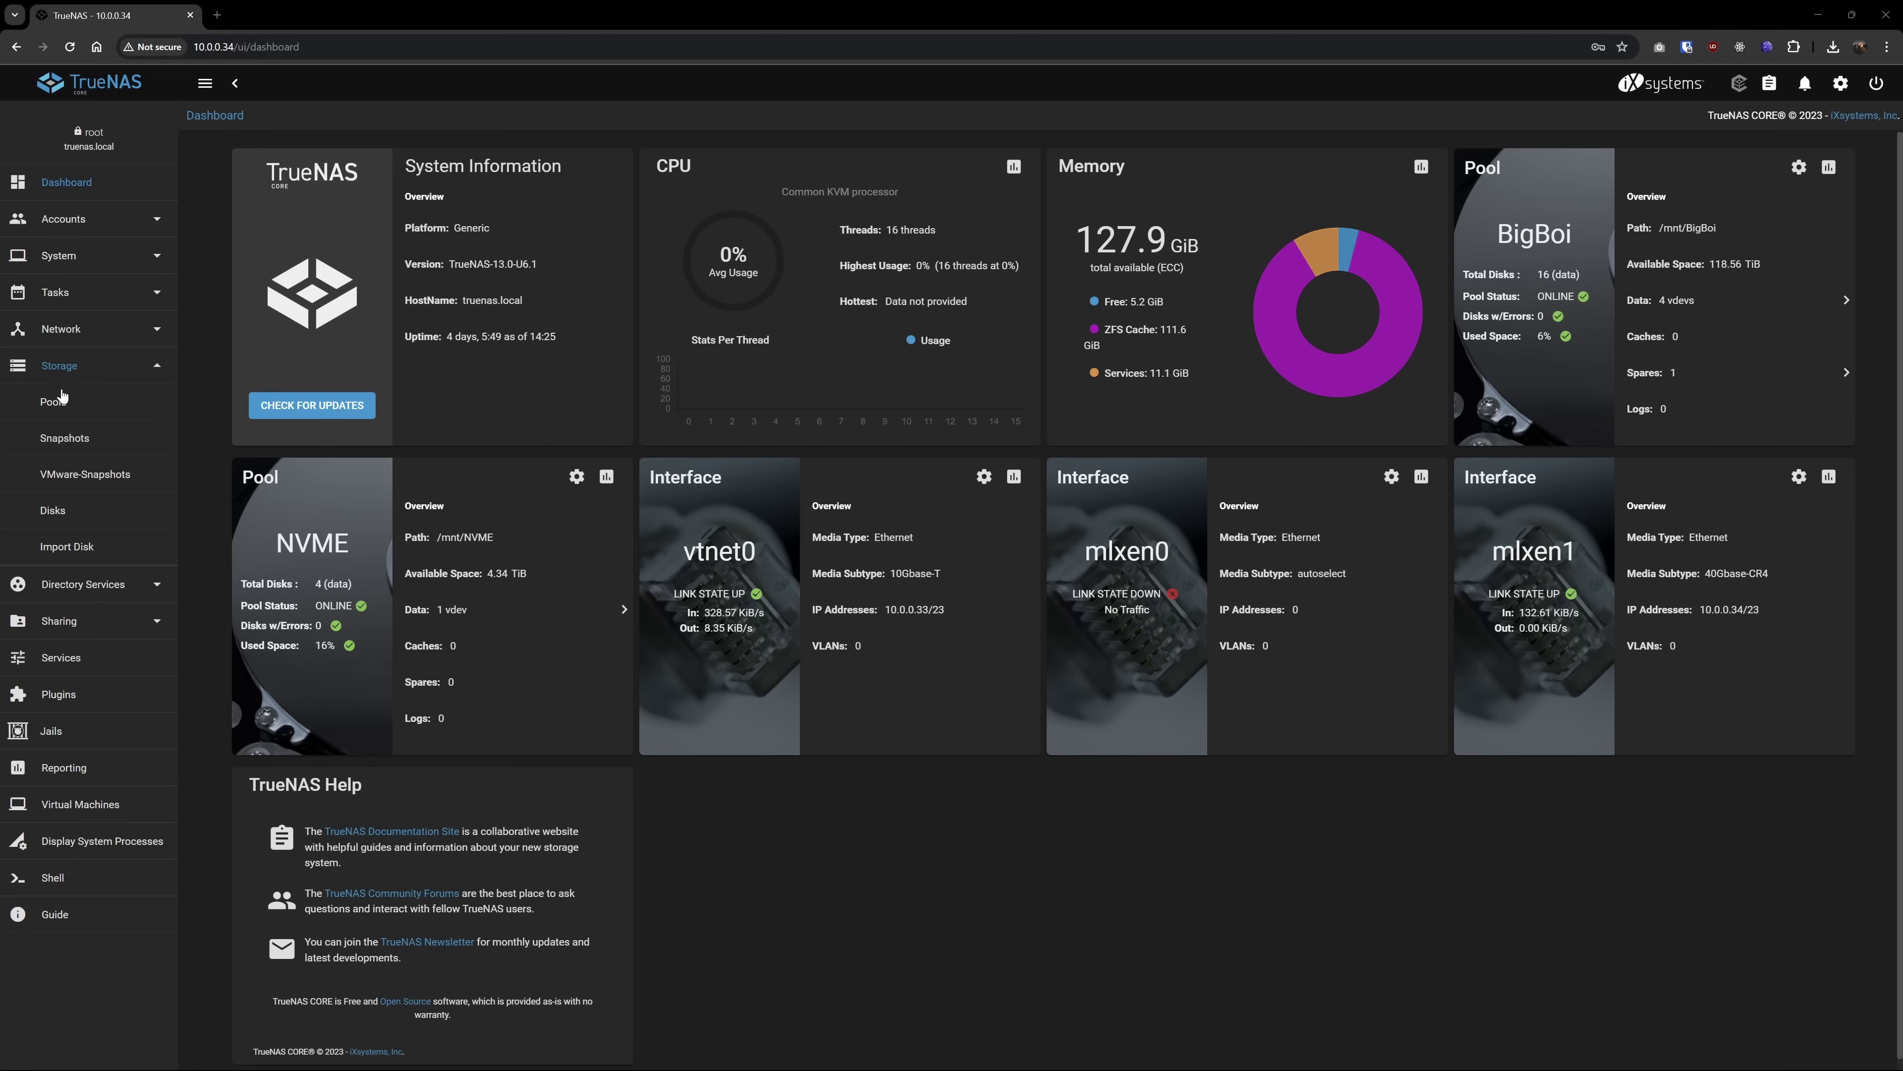
Open the Pools list under Storage in the TrueNAS CORE sidebar
click(54, 401)
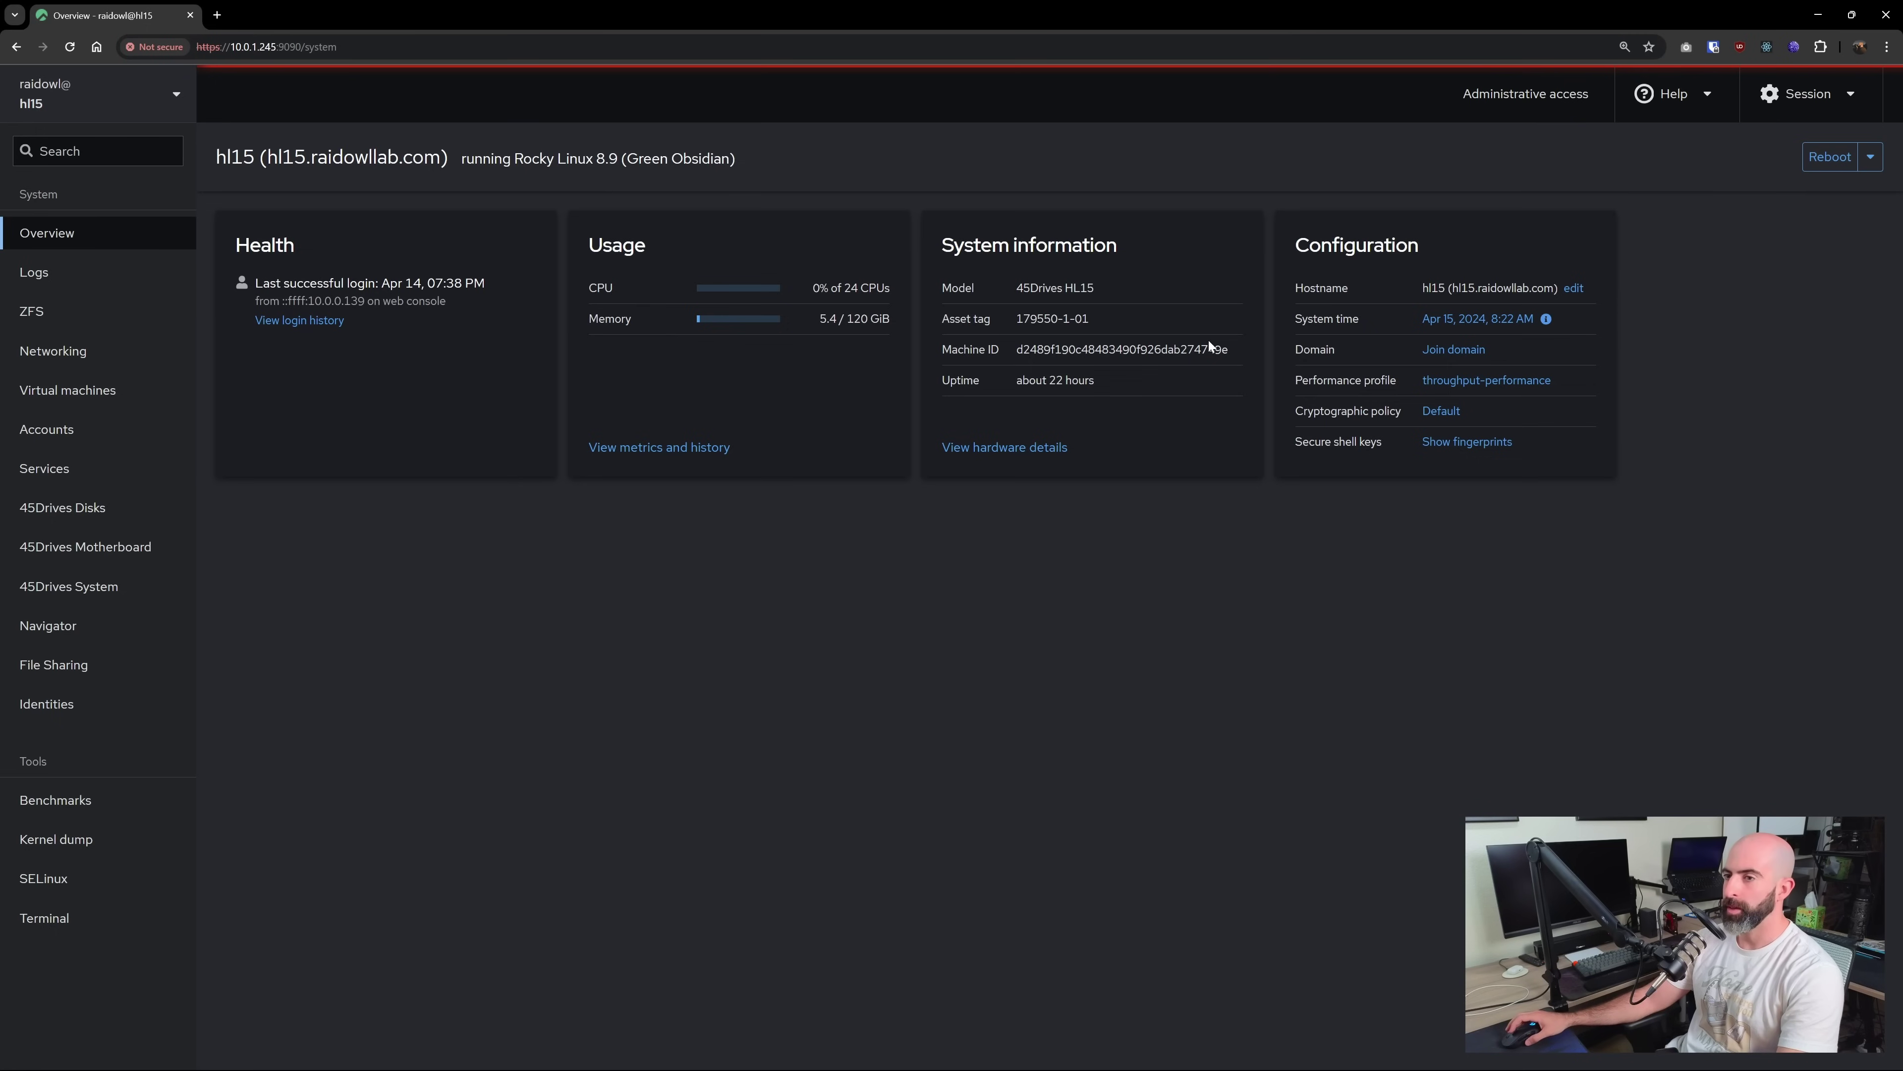
click(641, 448)
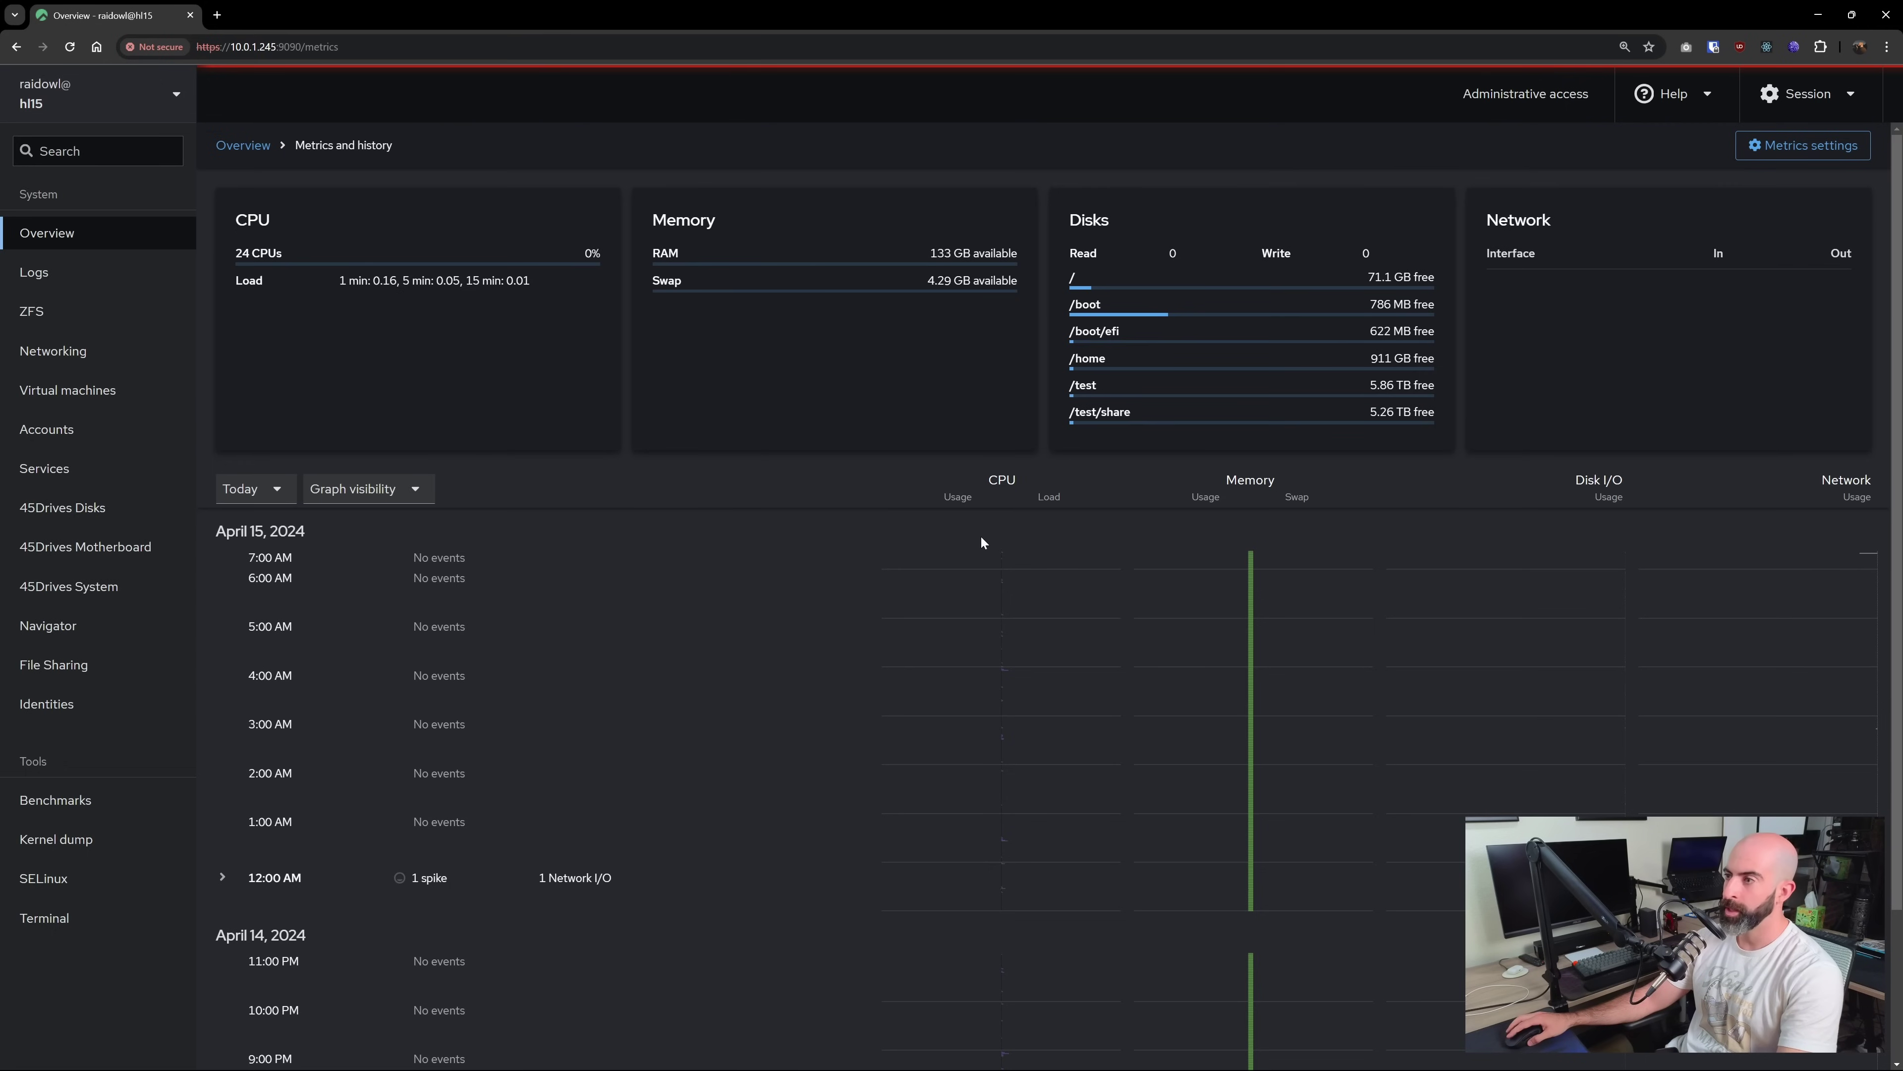
scroll(1021, 585, down, 3)
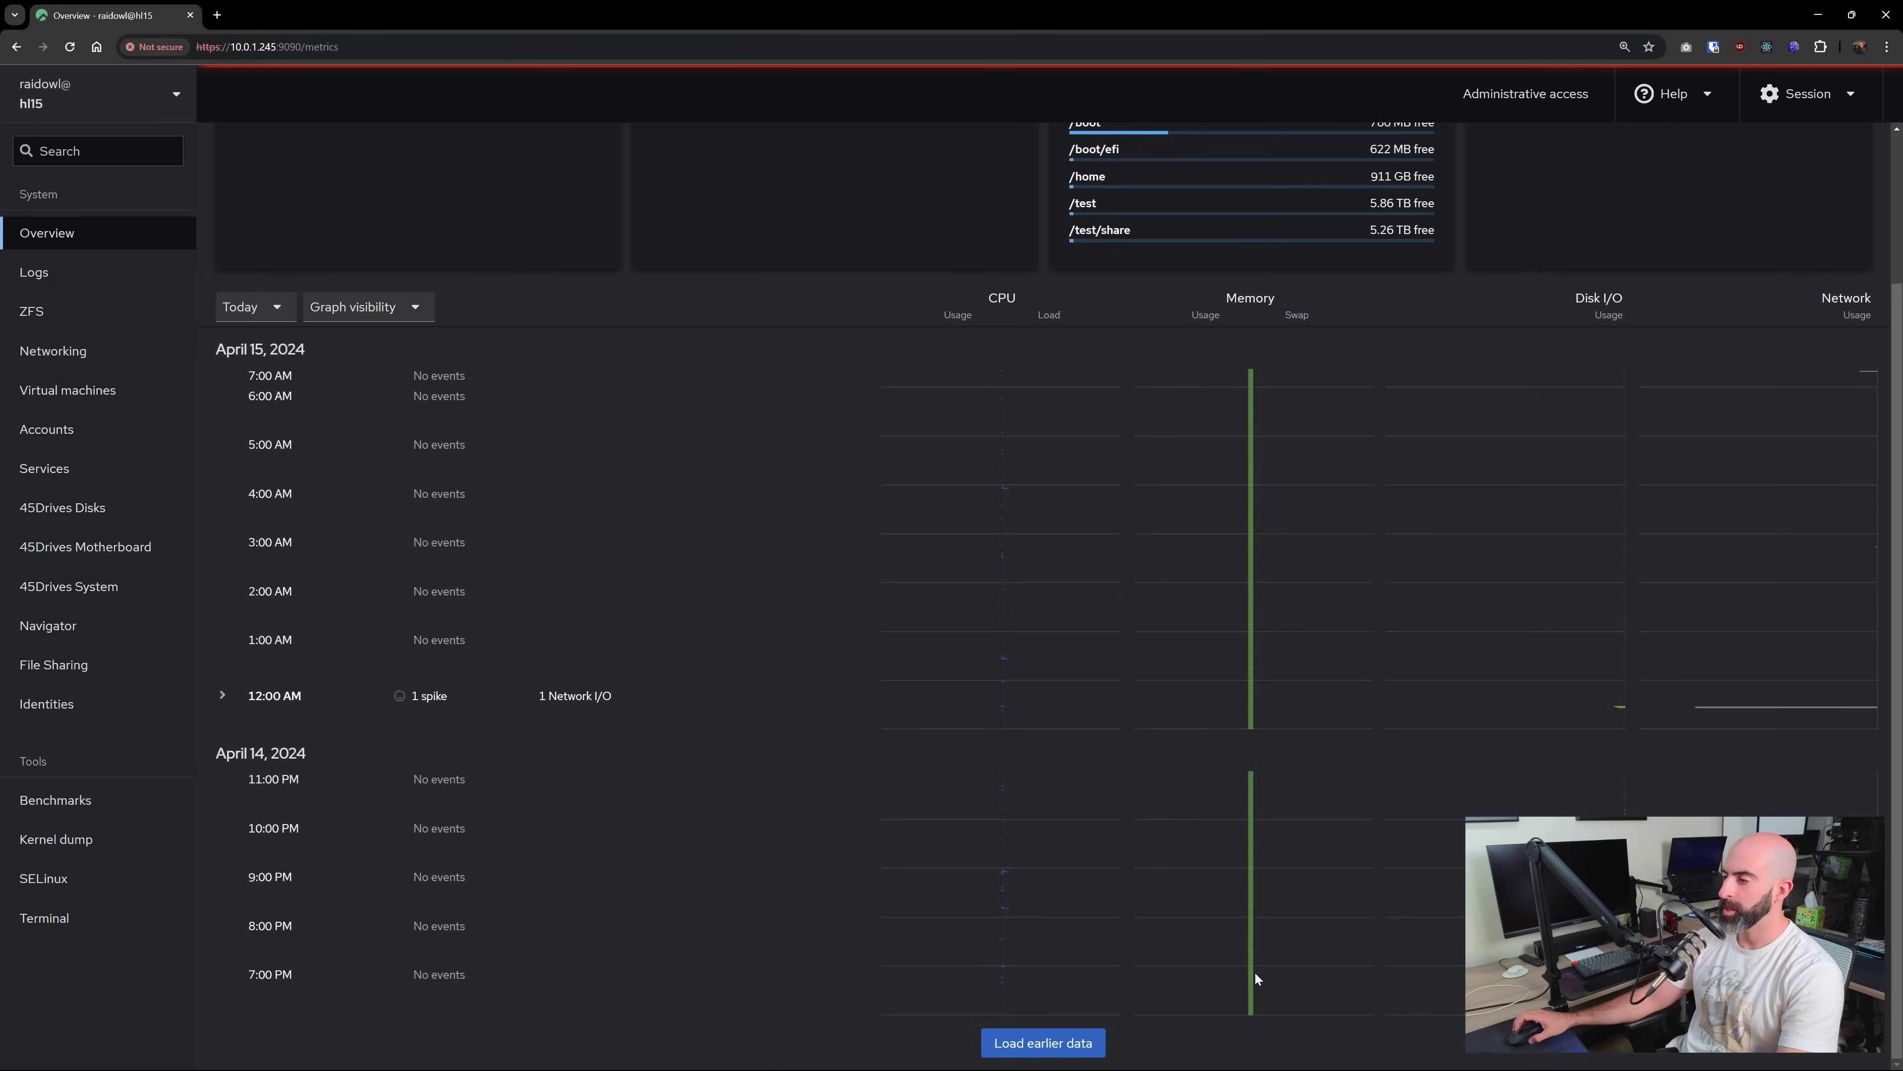
scroll(1246, 925, up, 3)
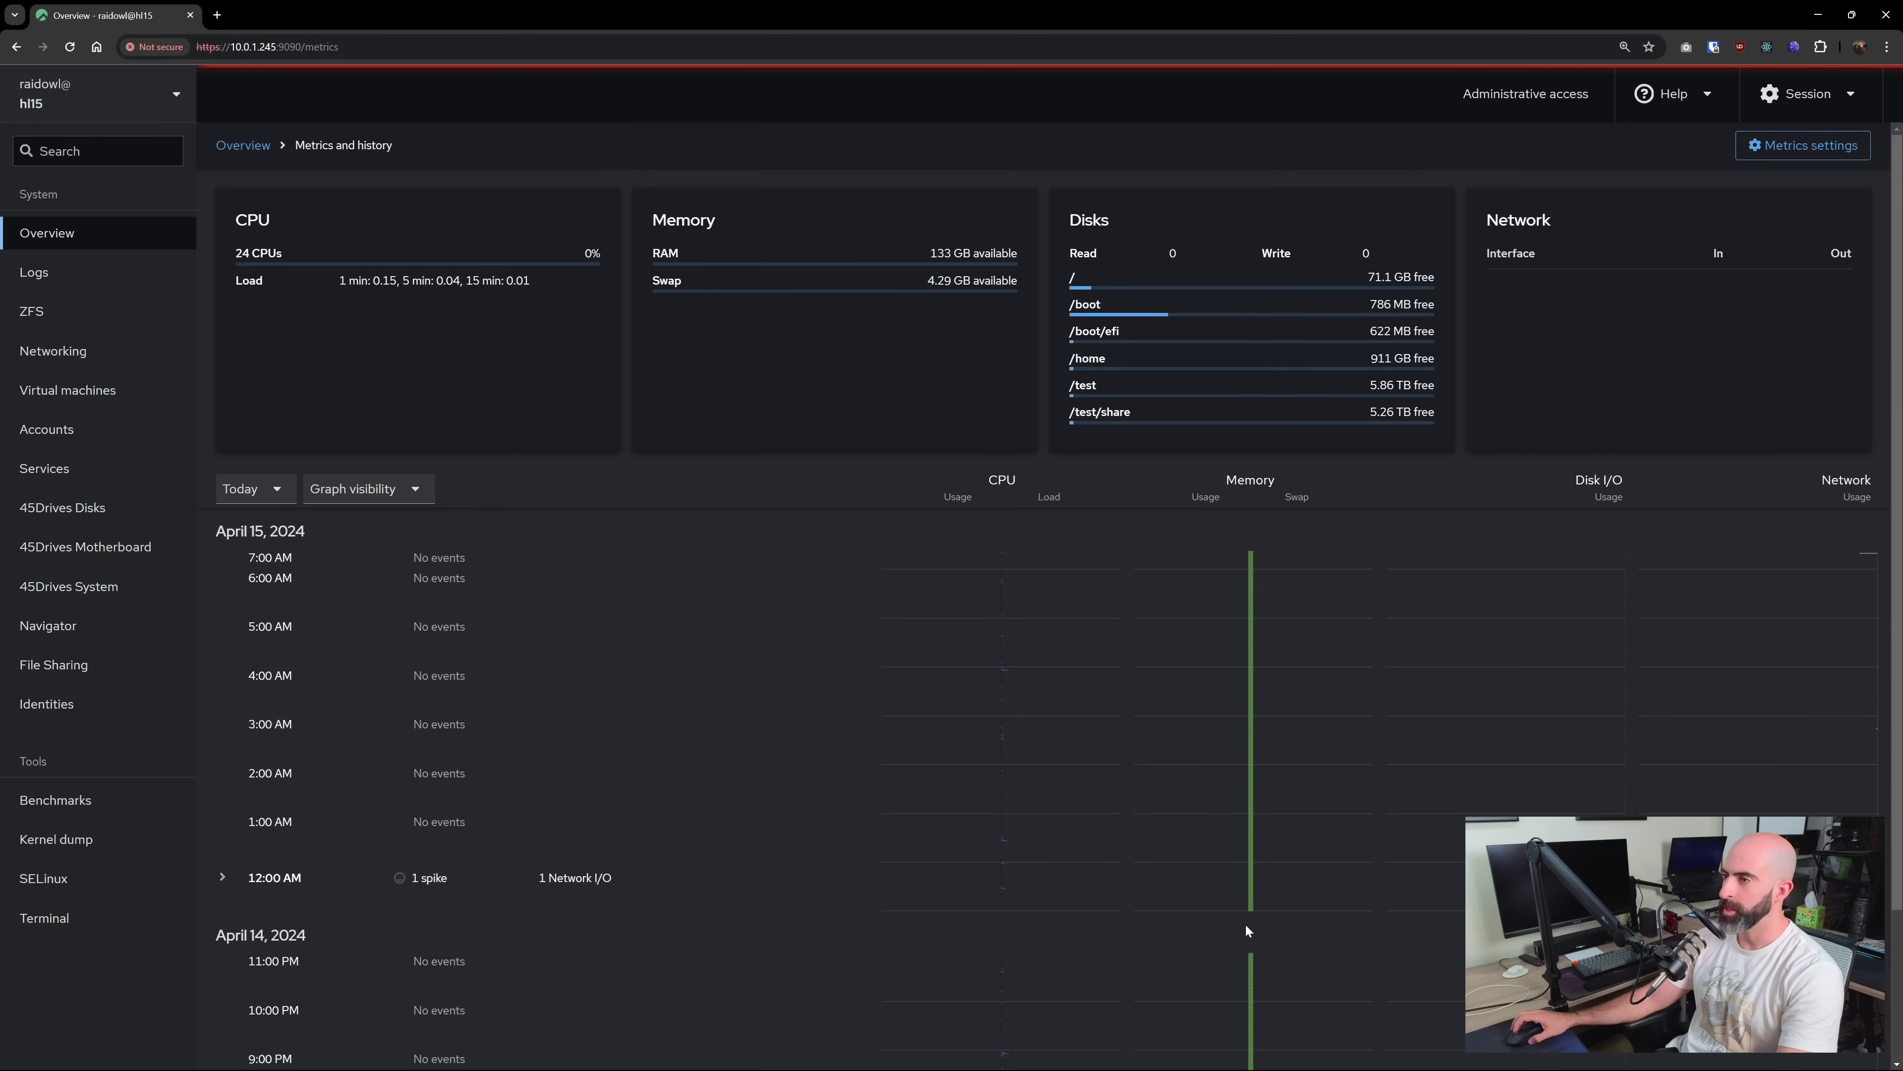
scroll(1245, 924, down, 3)
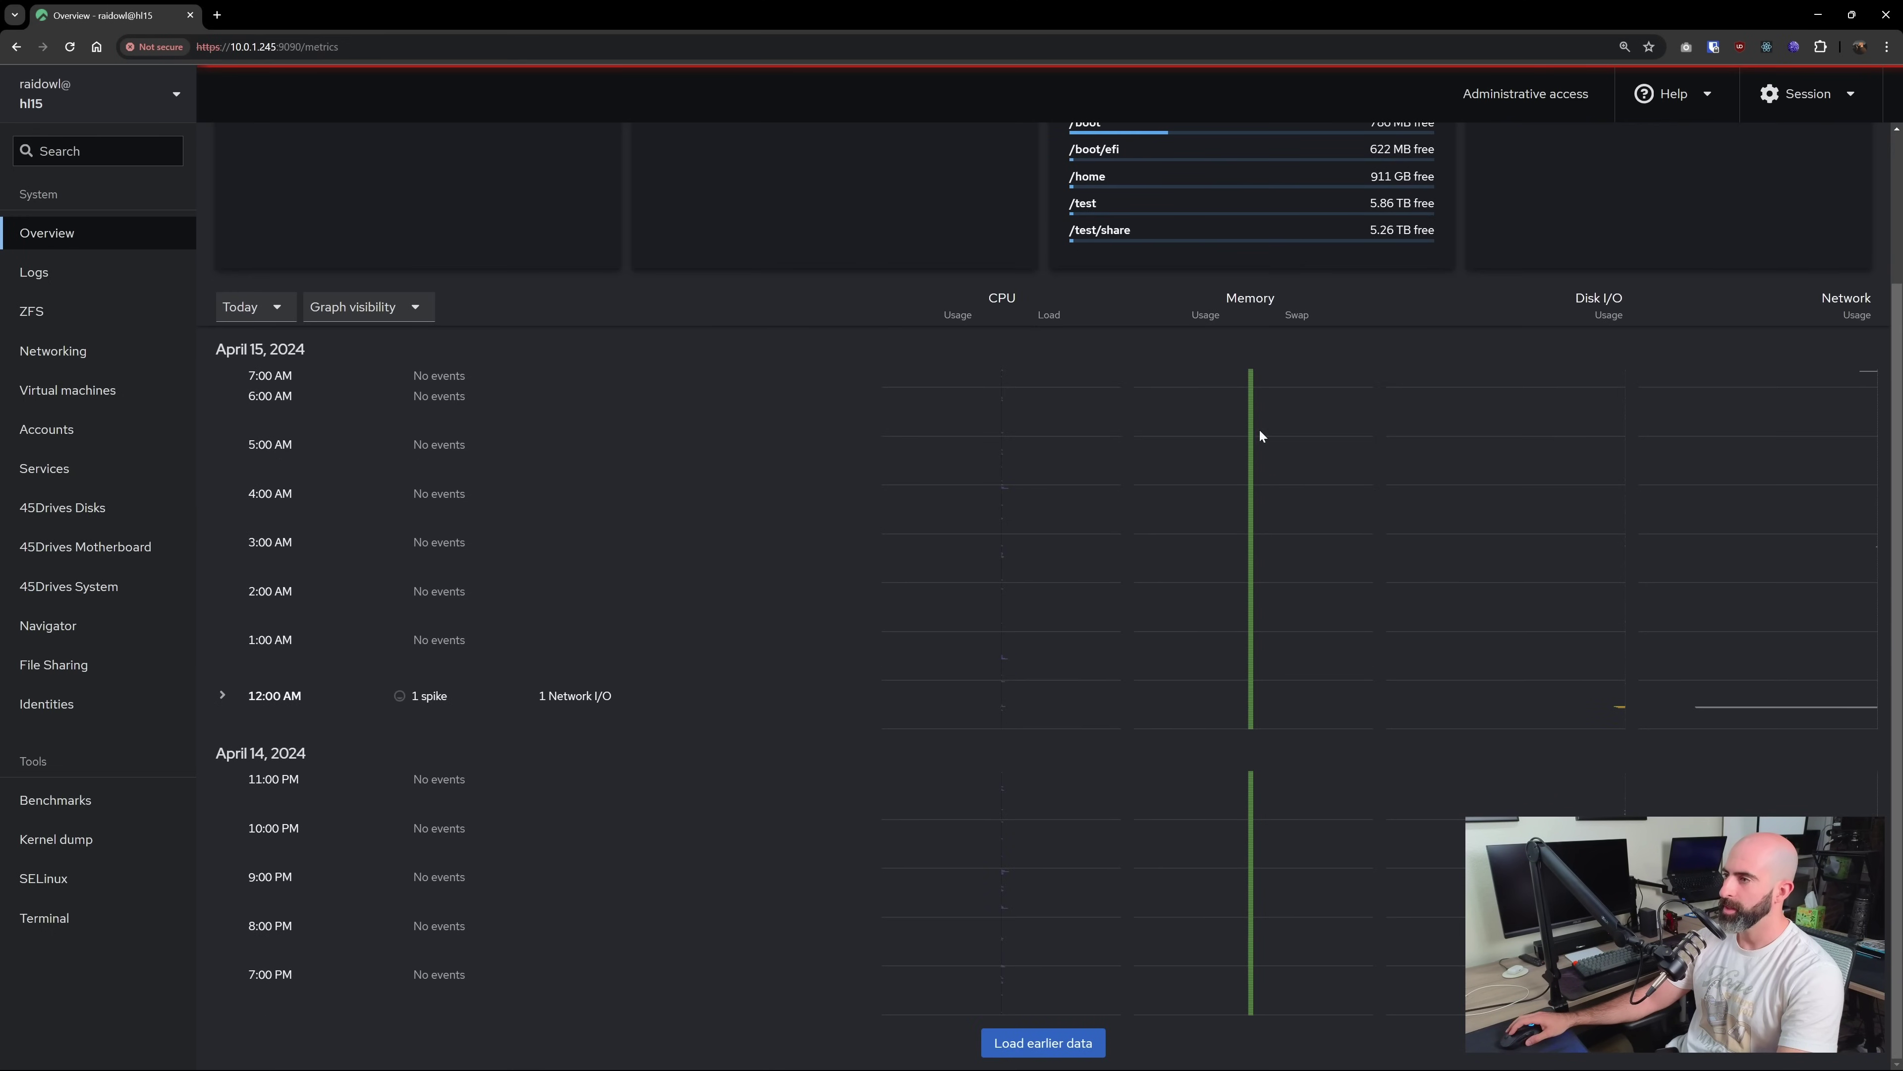
scroll(1244, 645, up, 3)
key(alt+Left)
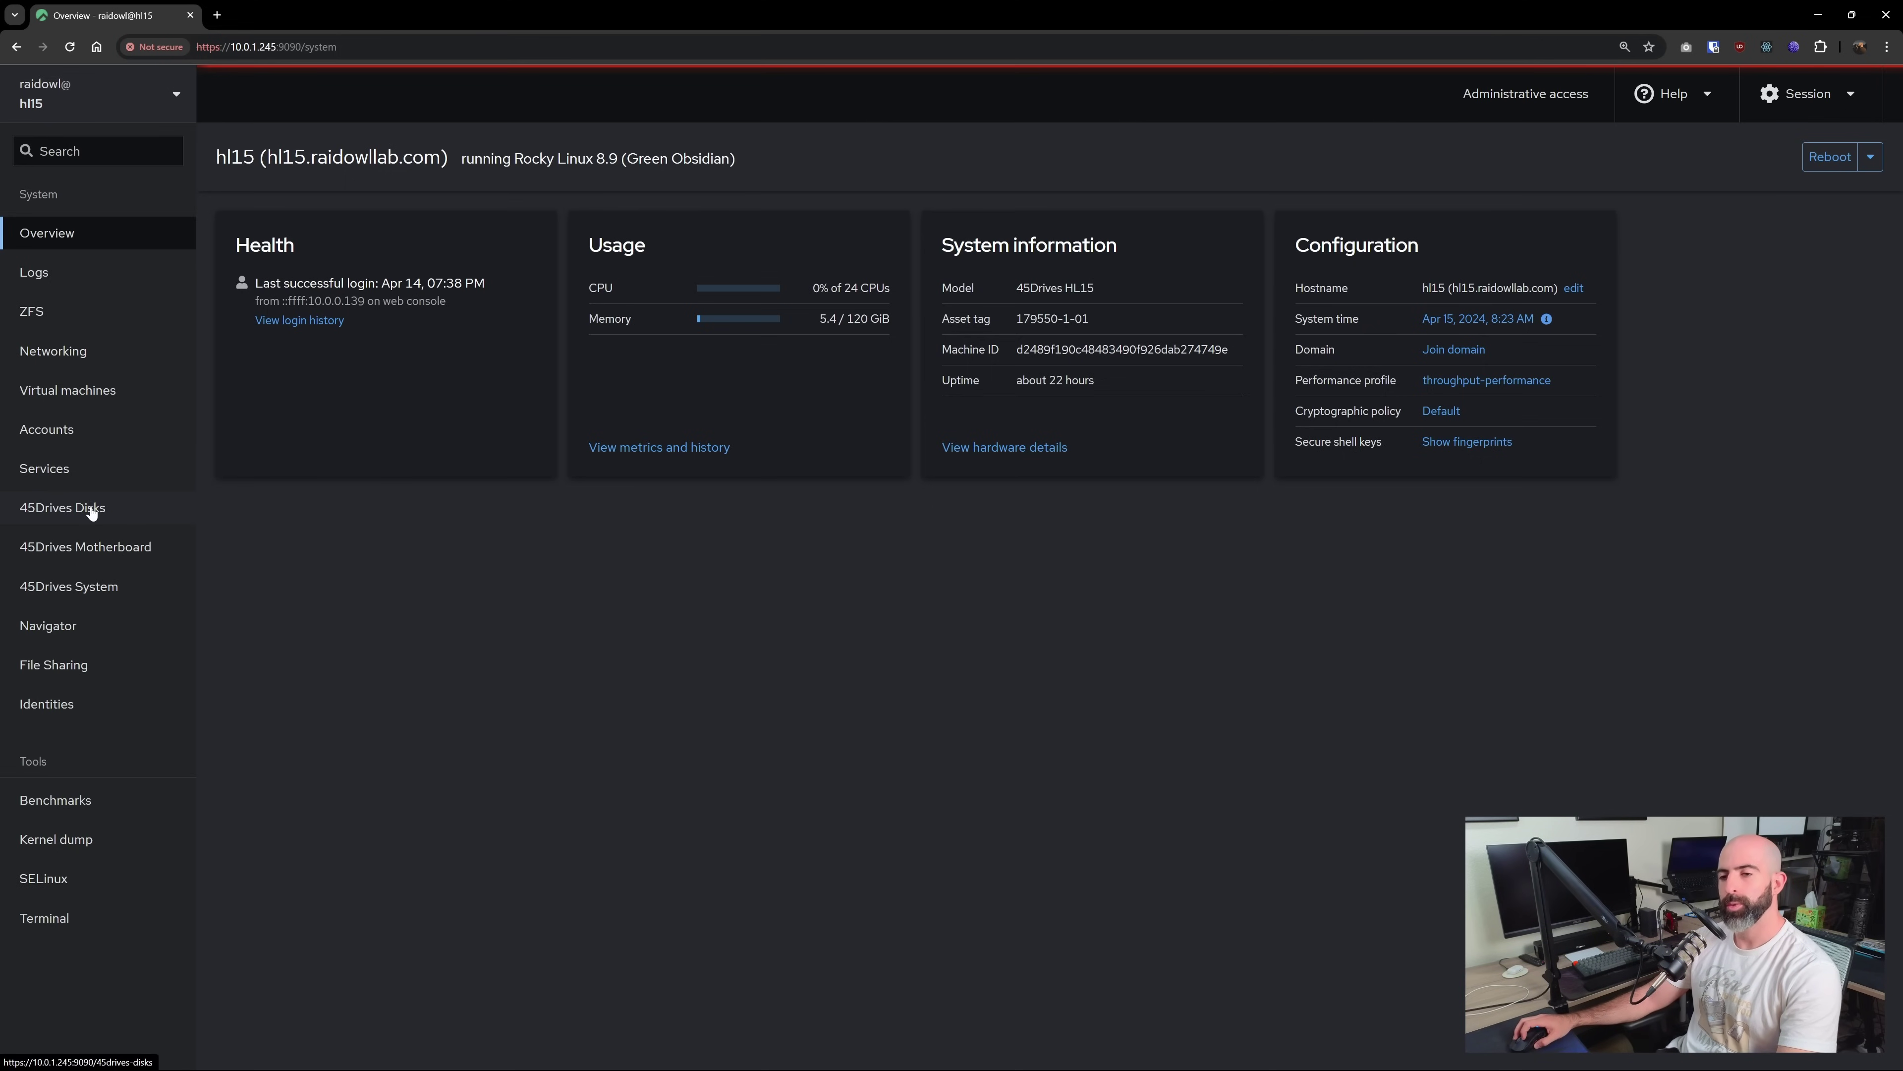
click(91, 509)
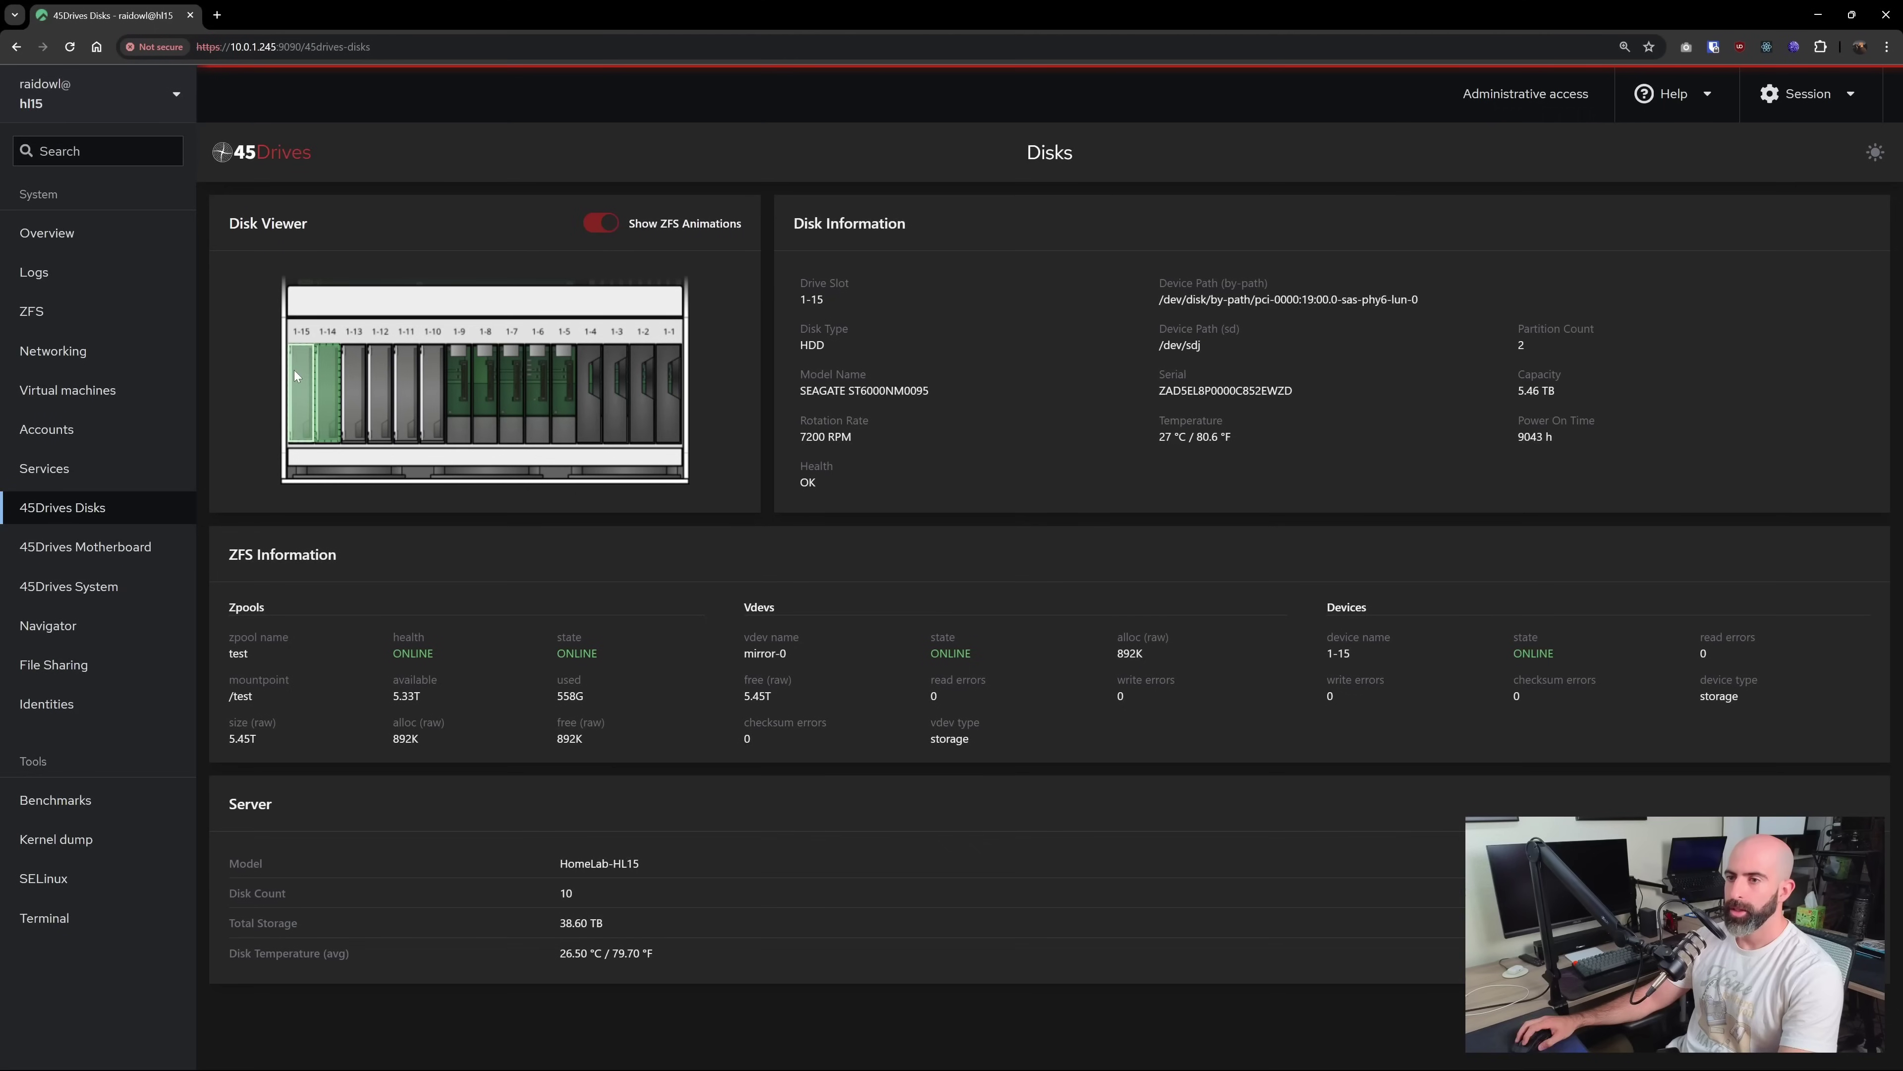
Inspect drives 1-13 and 1-11, SSDs 1-4, 1-3 and 1-2, and pool drive 1-15, then open 45Drives Motherboard
click(351, 390)
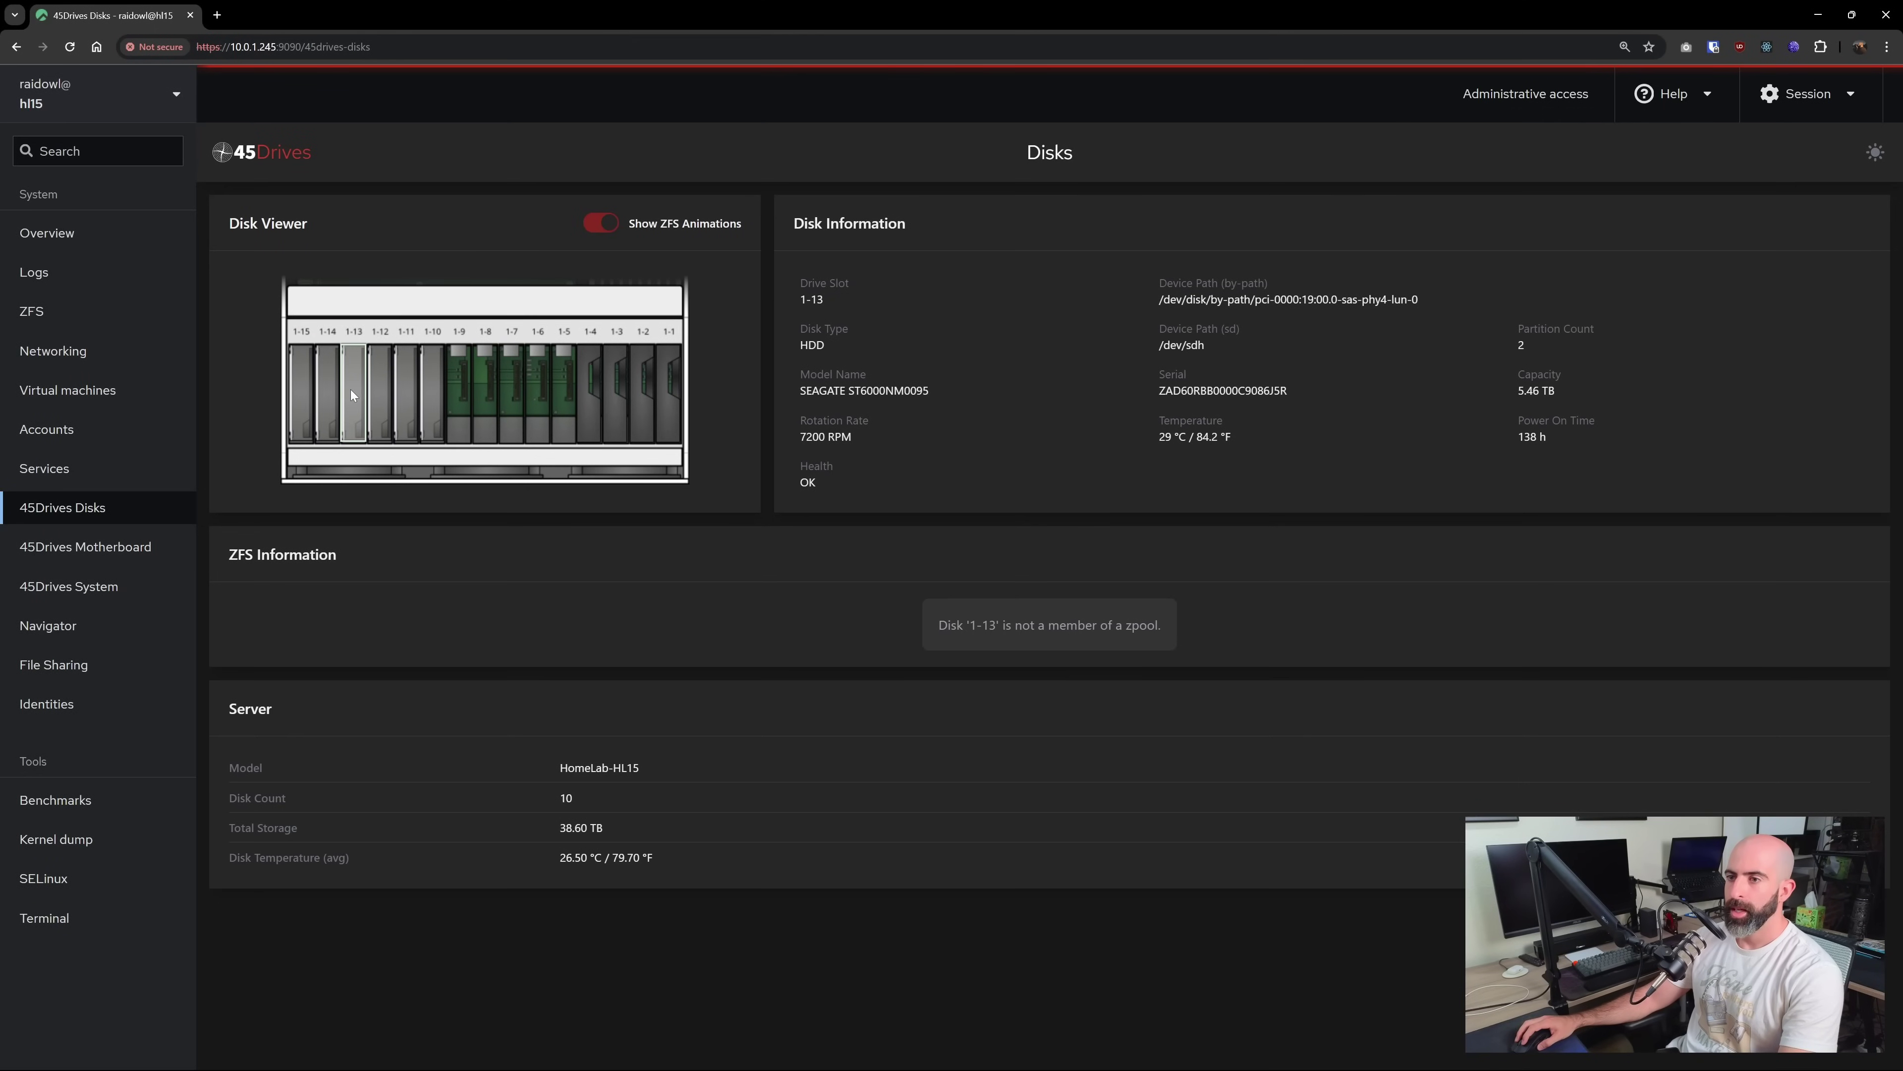
click(379, 392)
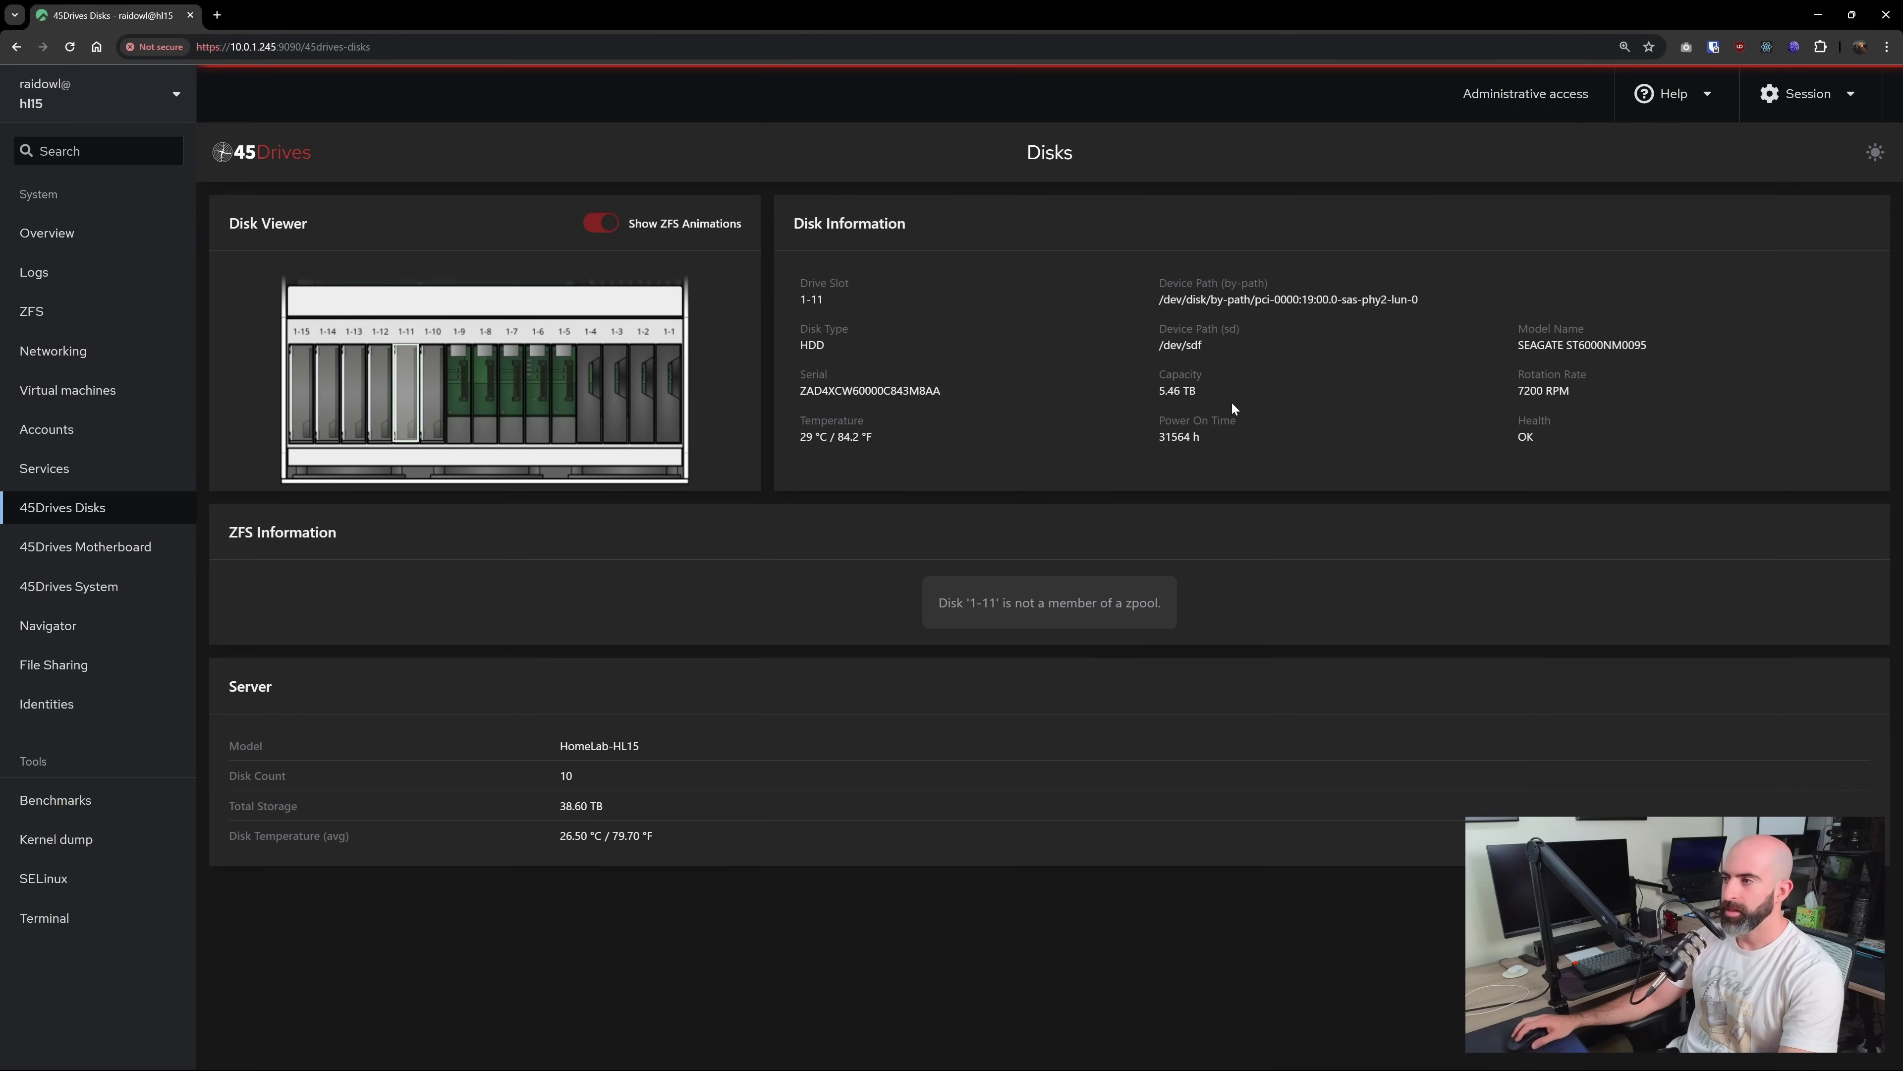
click(598, 383)
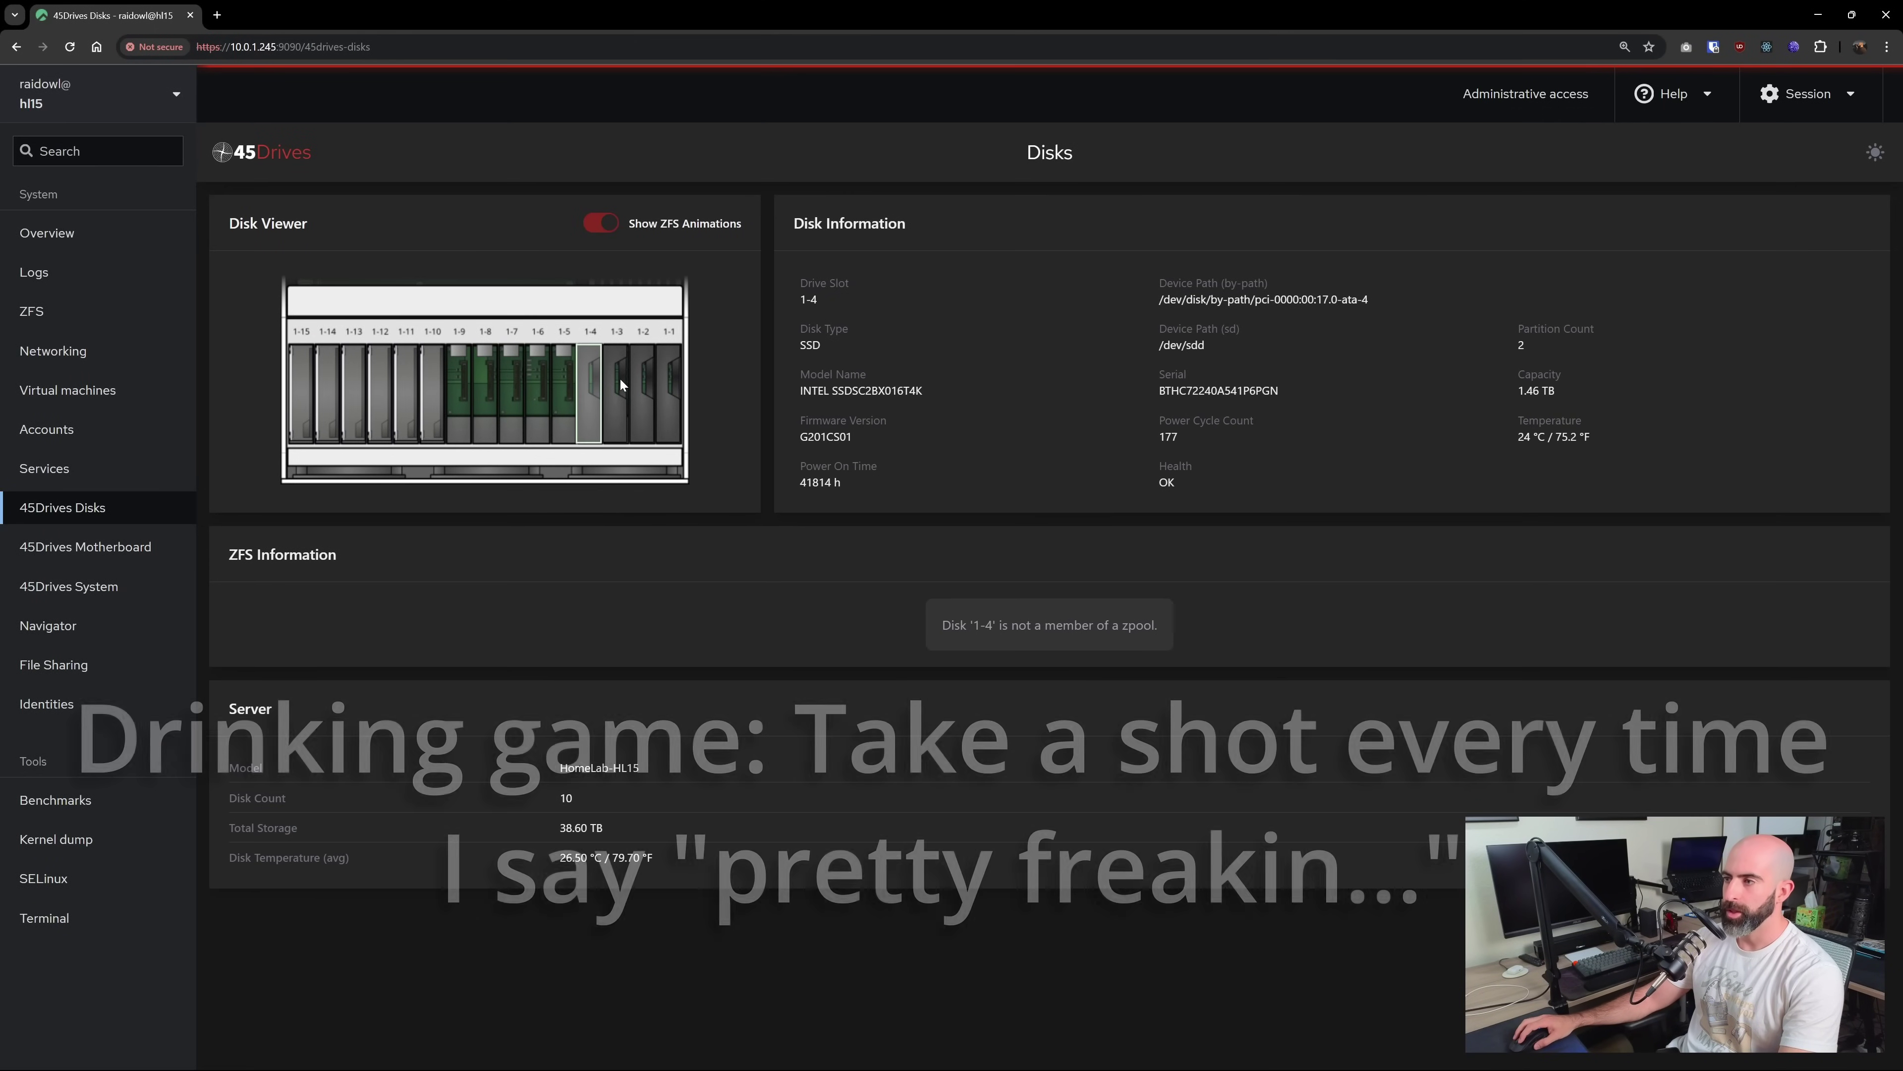
click(617, 385)
click(655, 387)
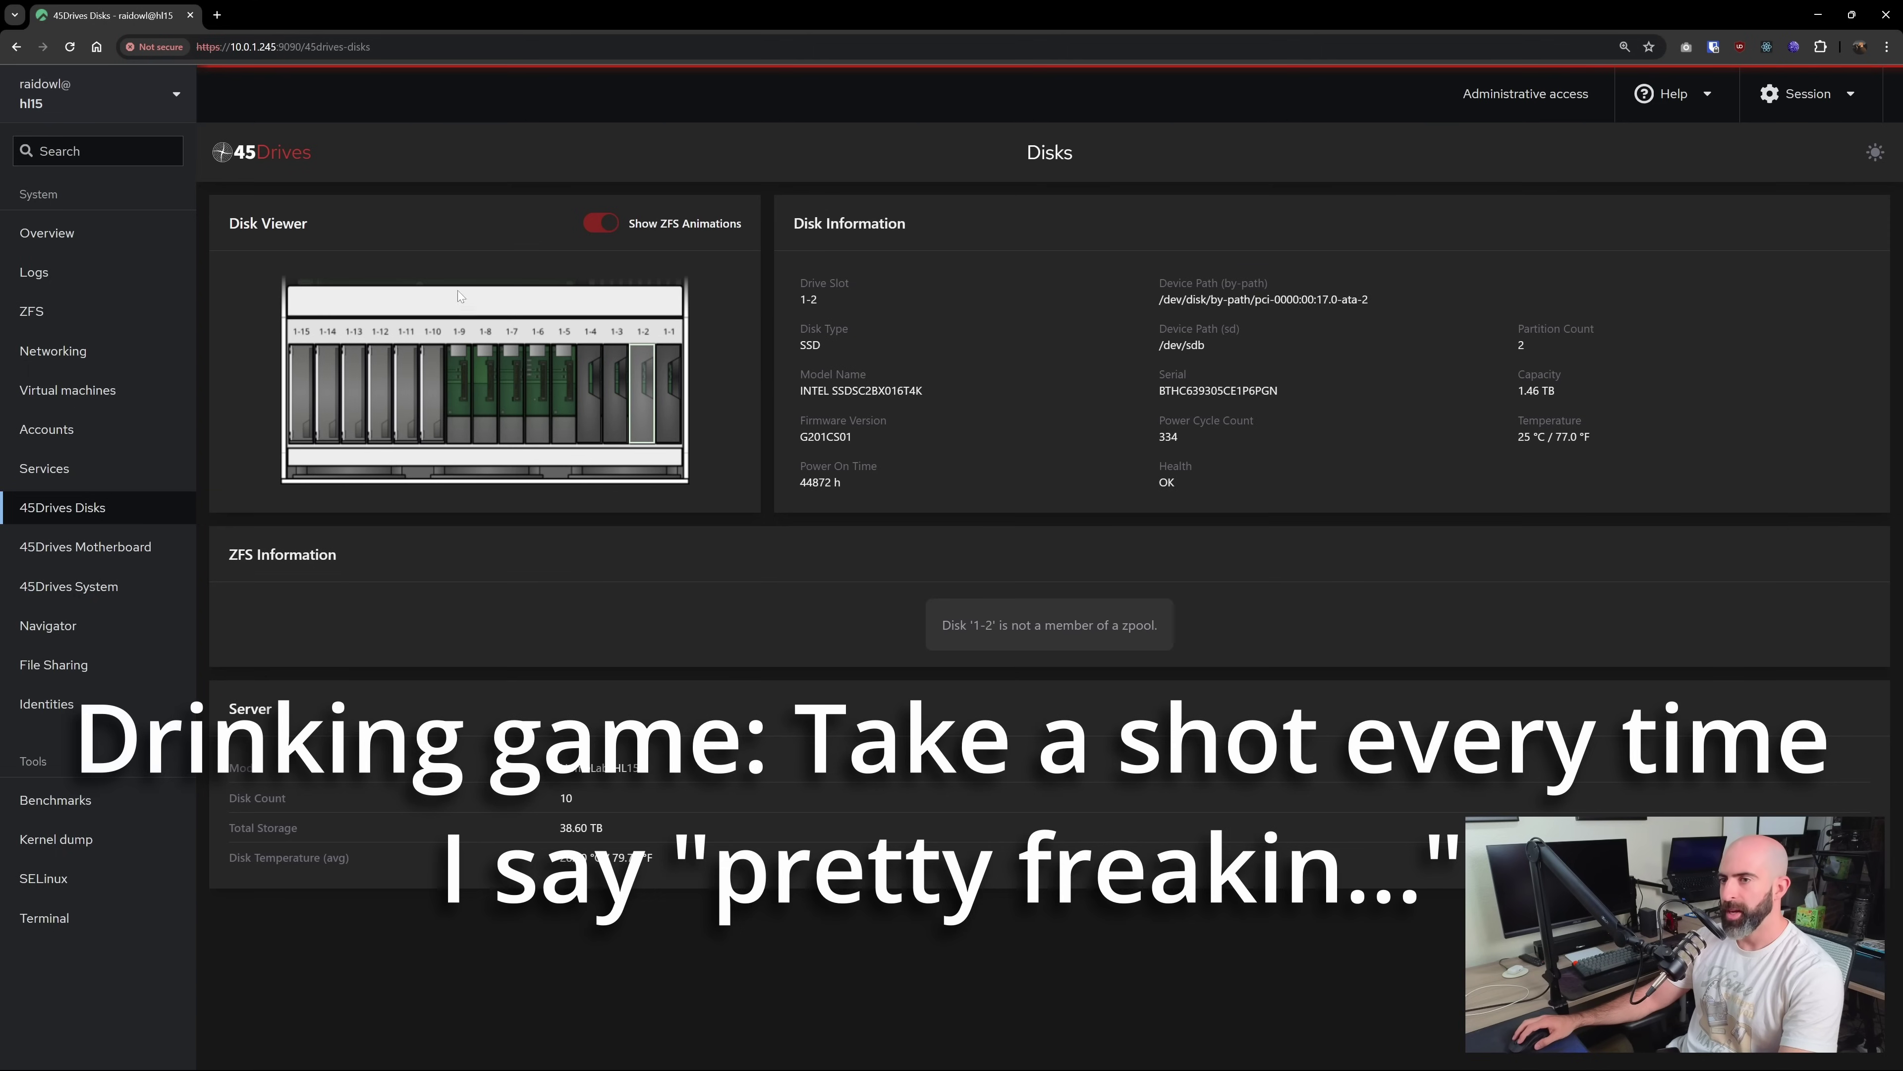
click(299, 373)
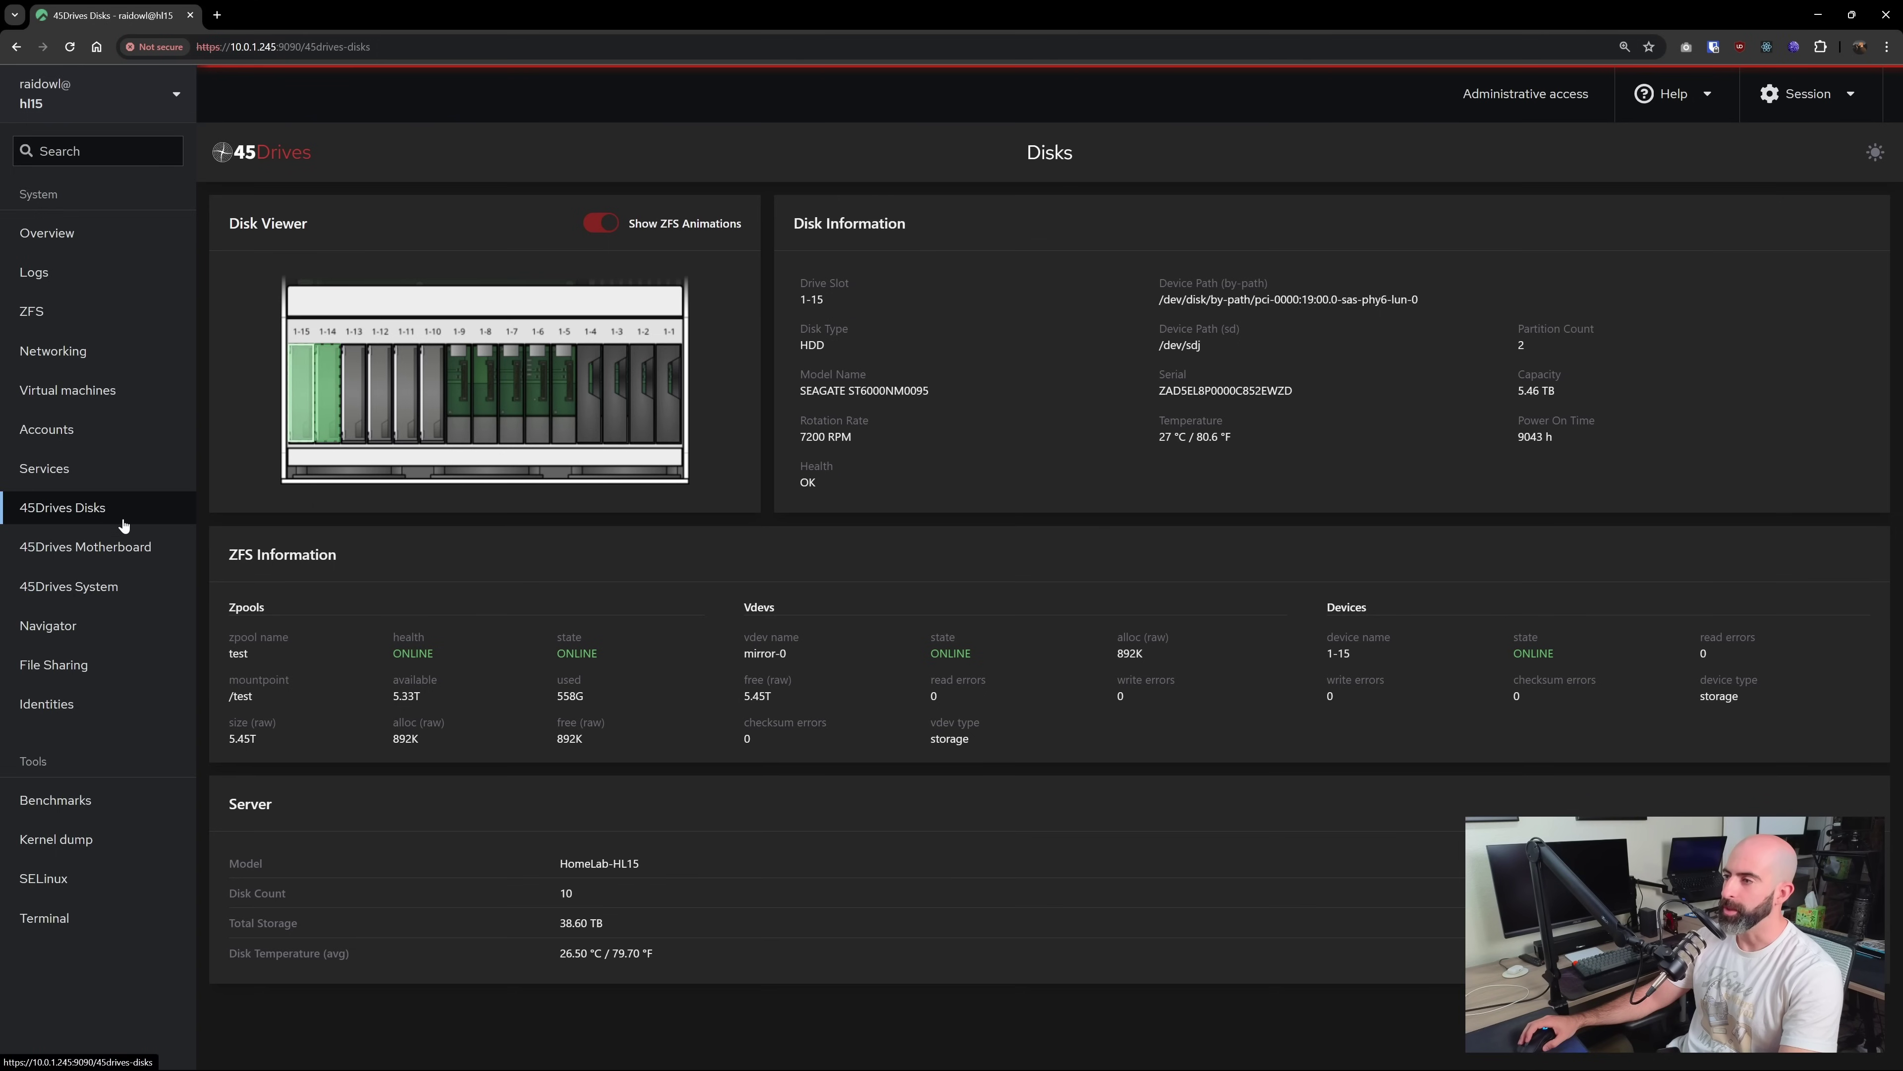
click(74, 548)
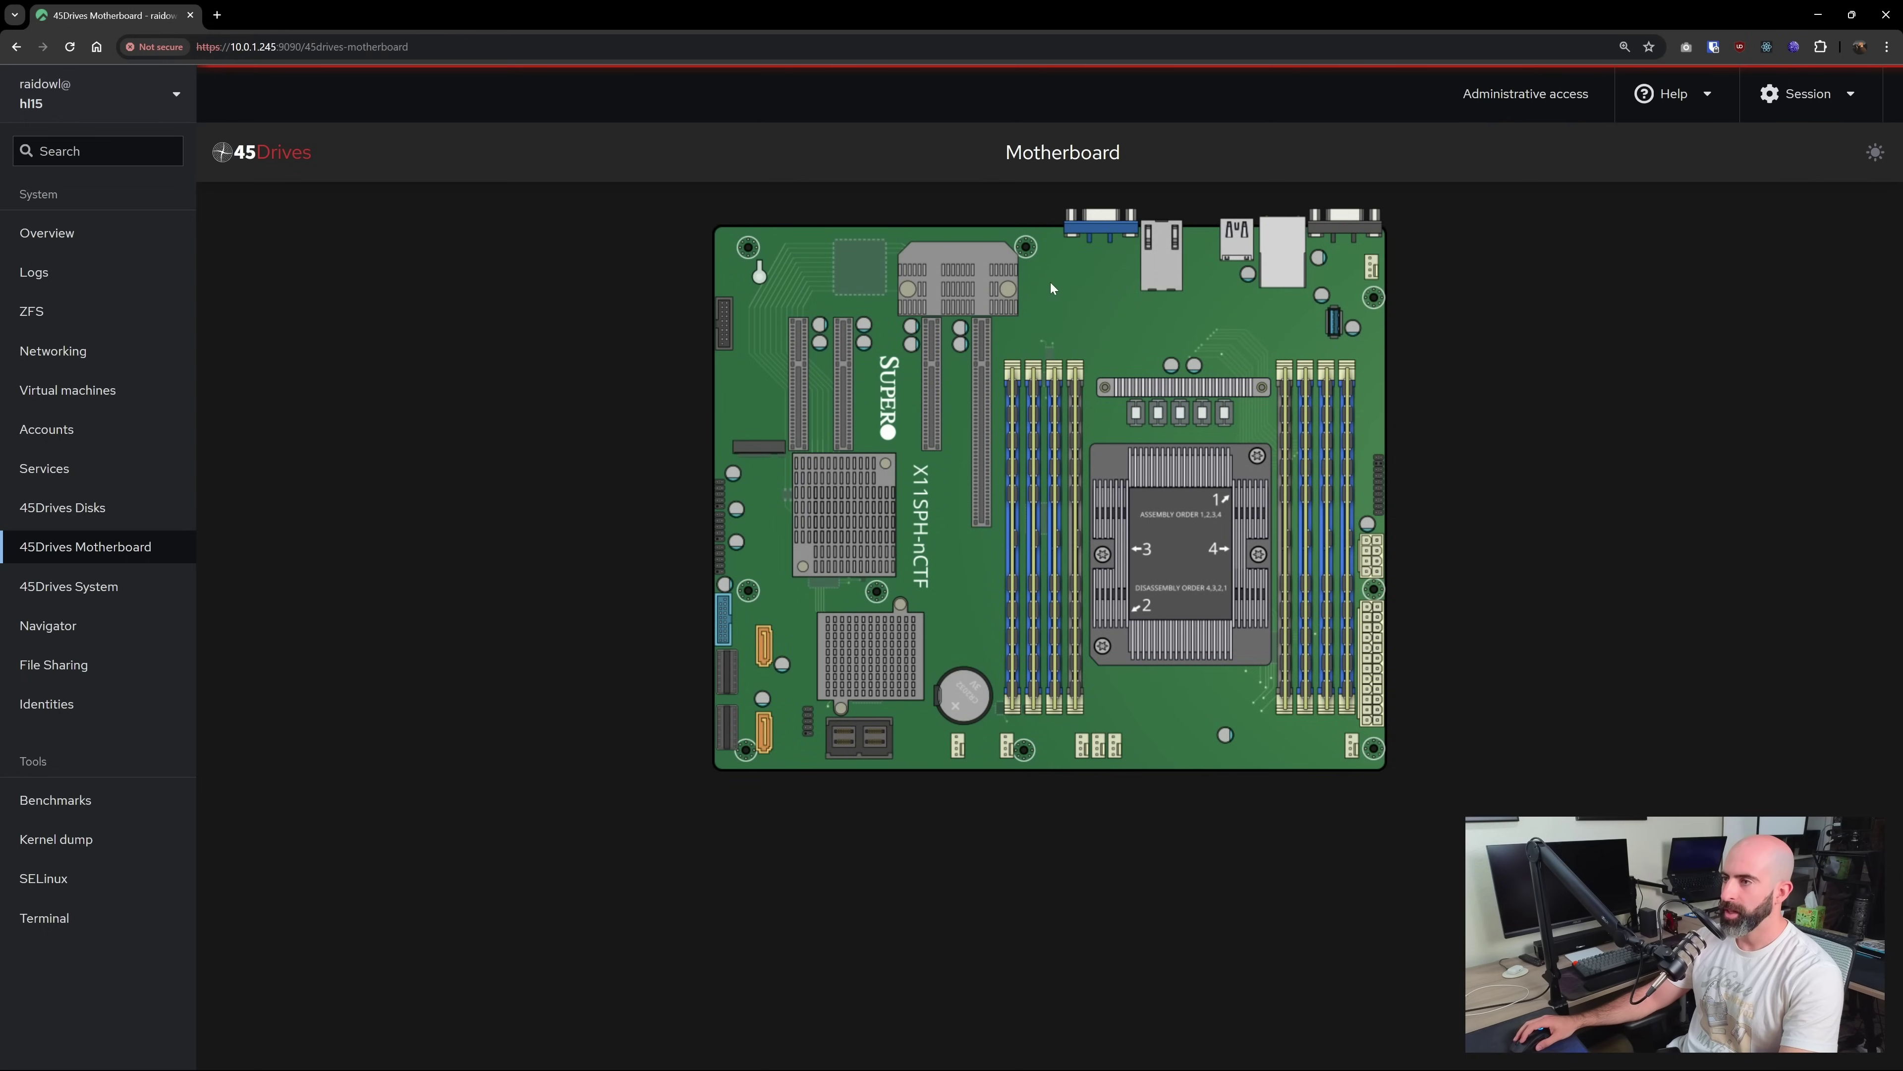
View the info popups for several X11SPH-nCTF board components, then open the 45Drives System summary
mouse_move(986, 367)
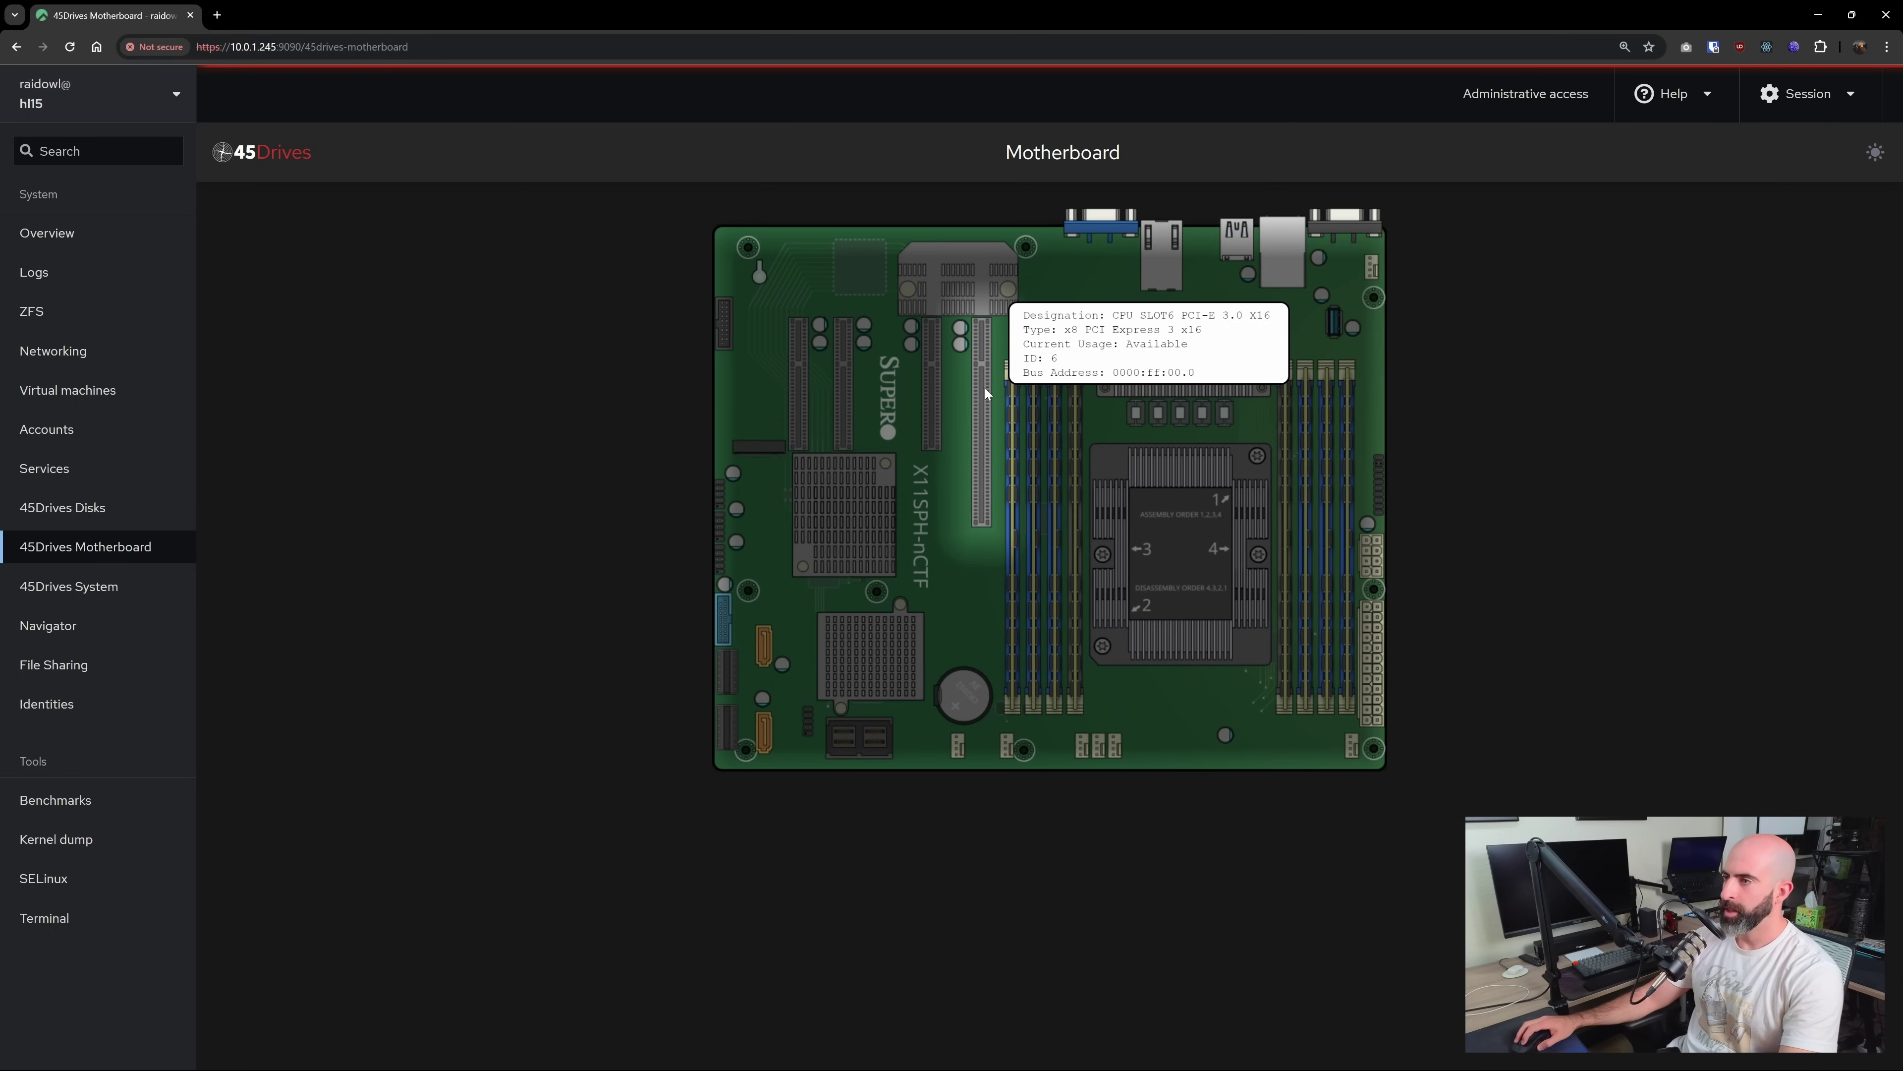
mouse_move(934, 383)
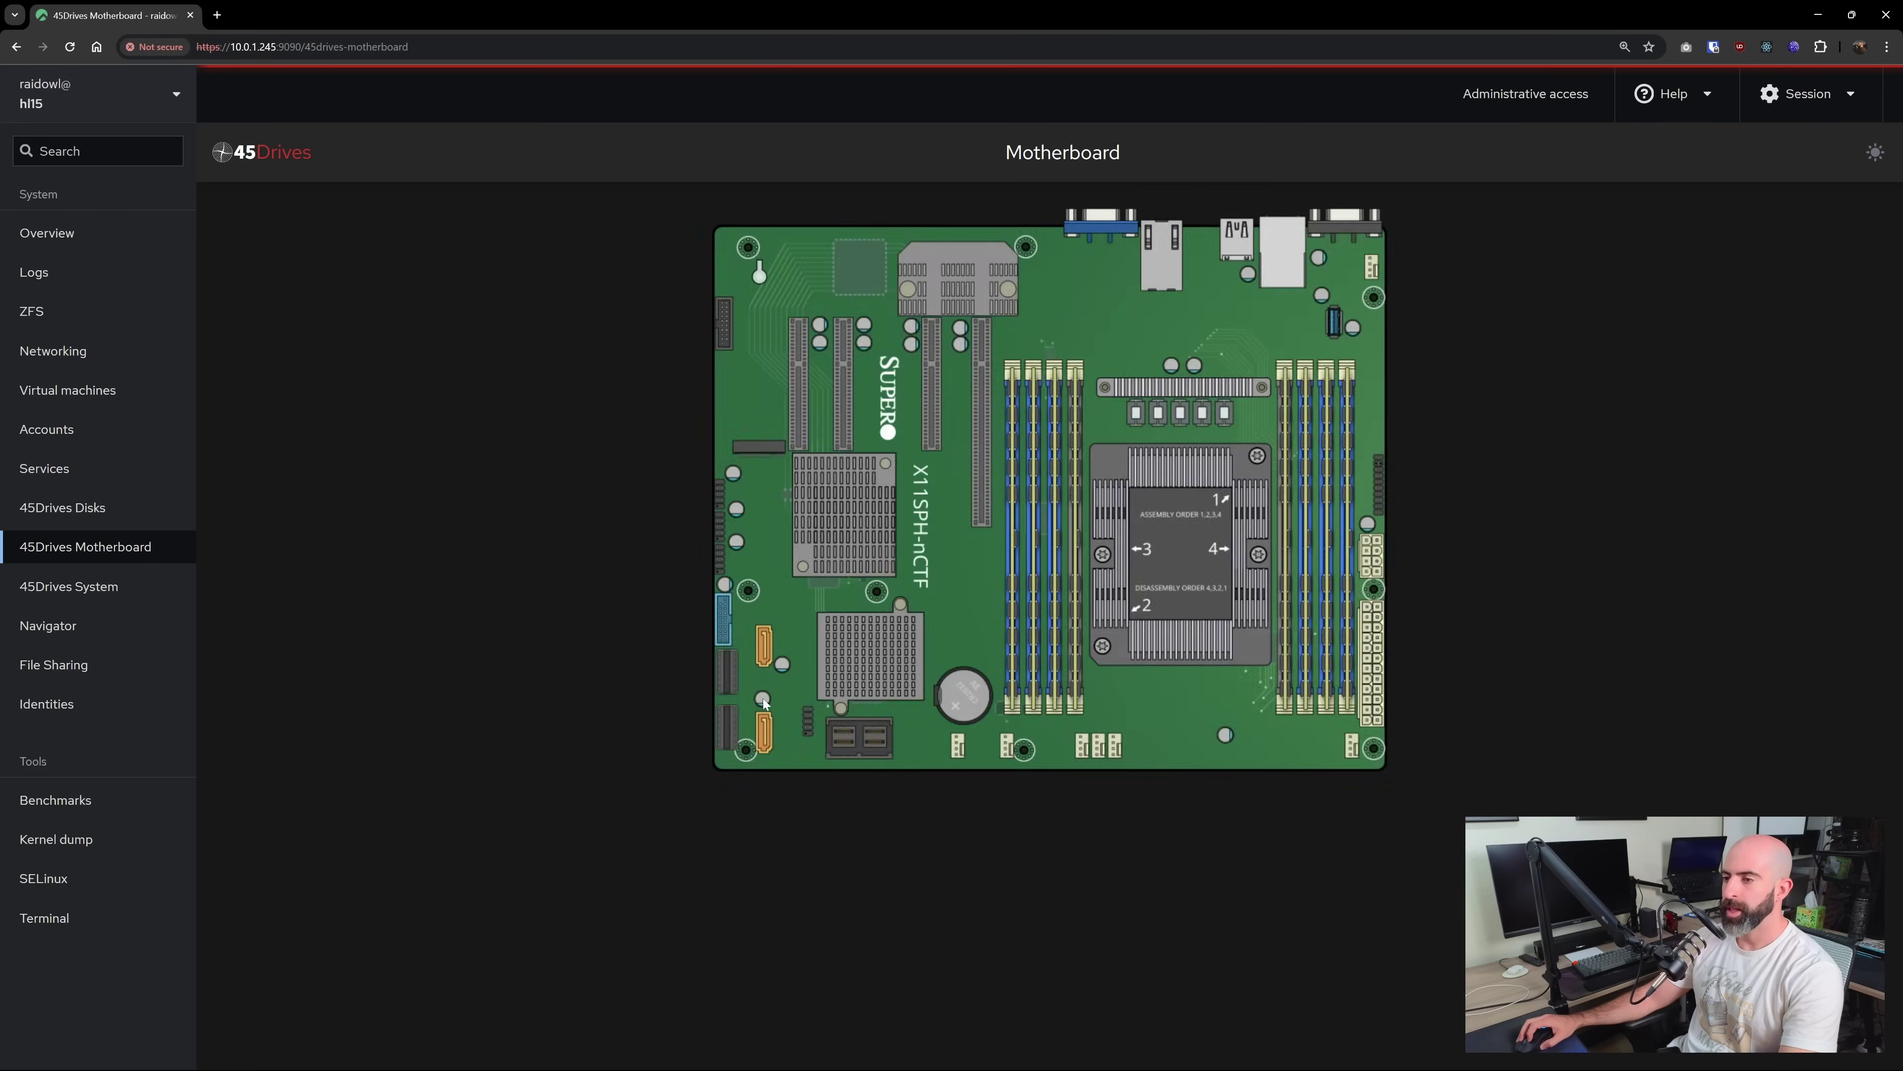
mouse_move(1010, 562)
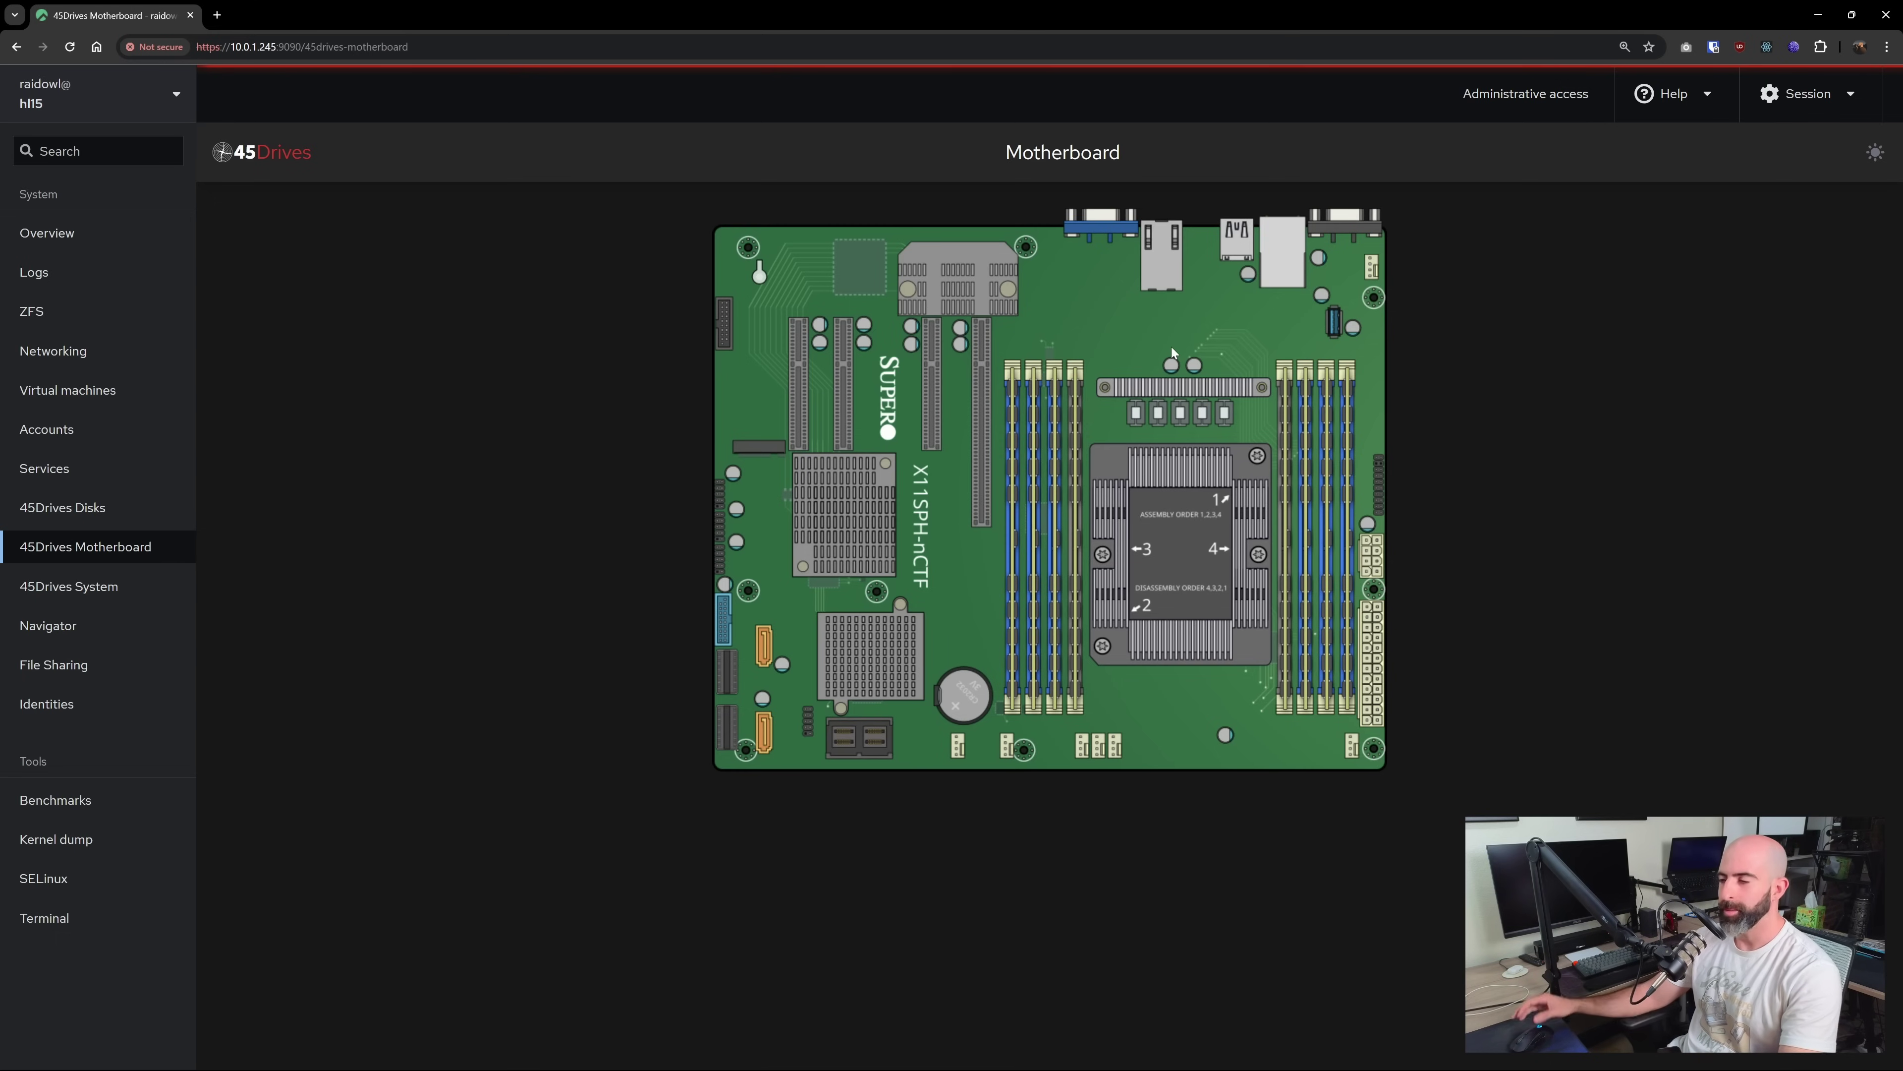
mouse_move(808, 430)
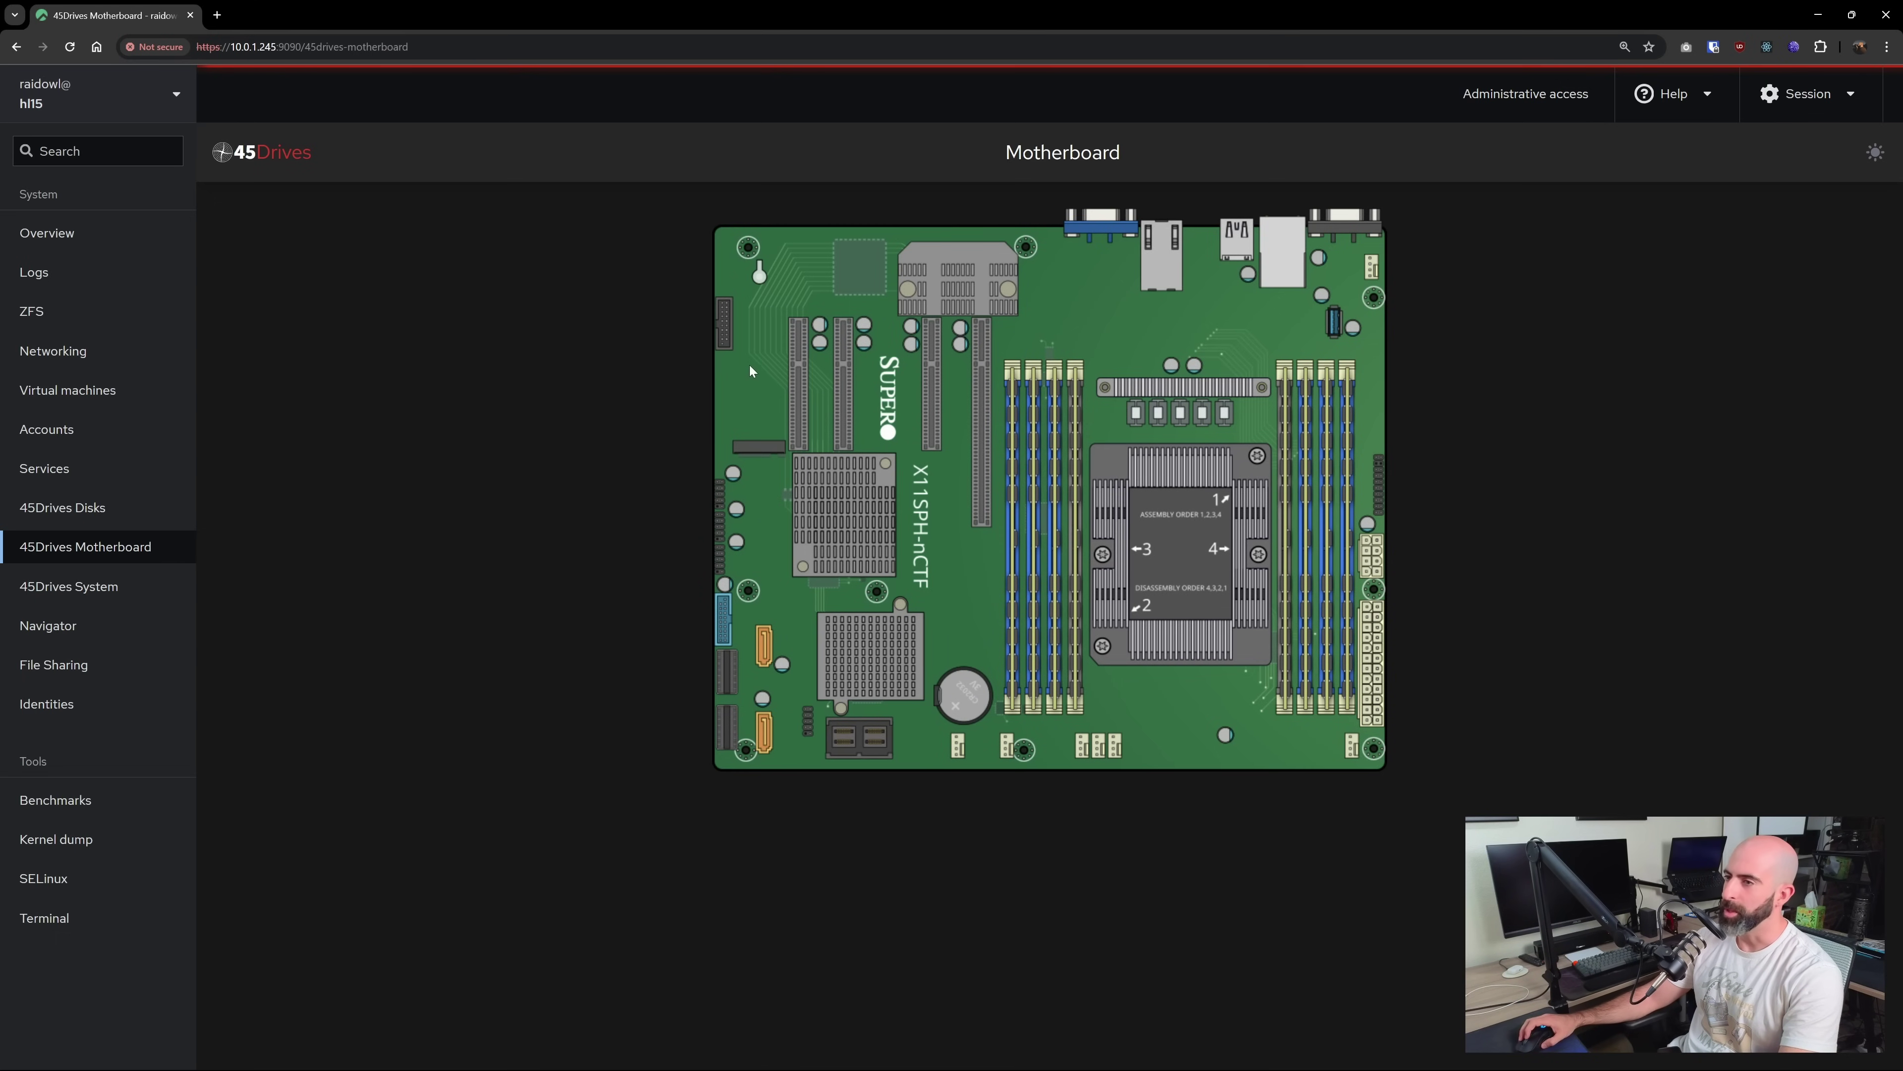
click(84, 586)
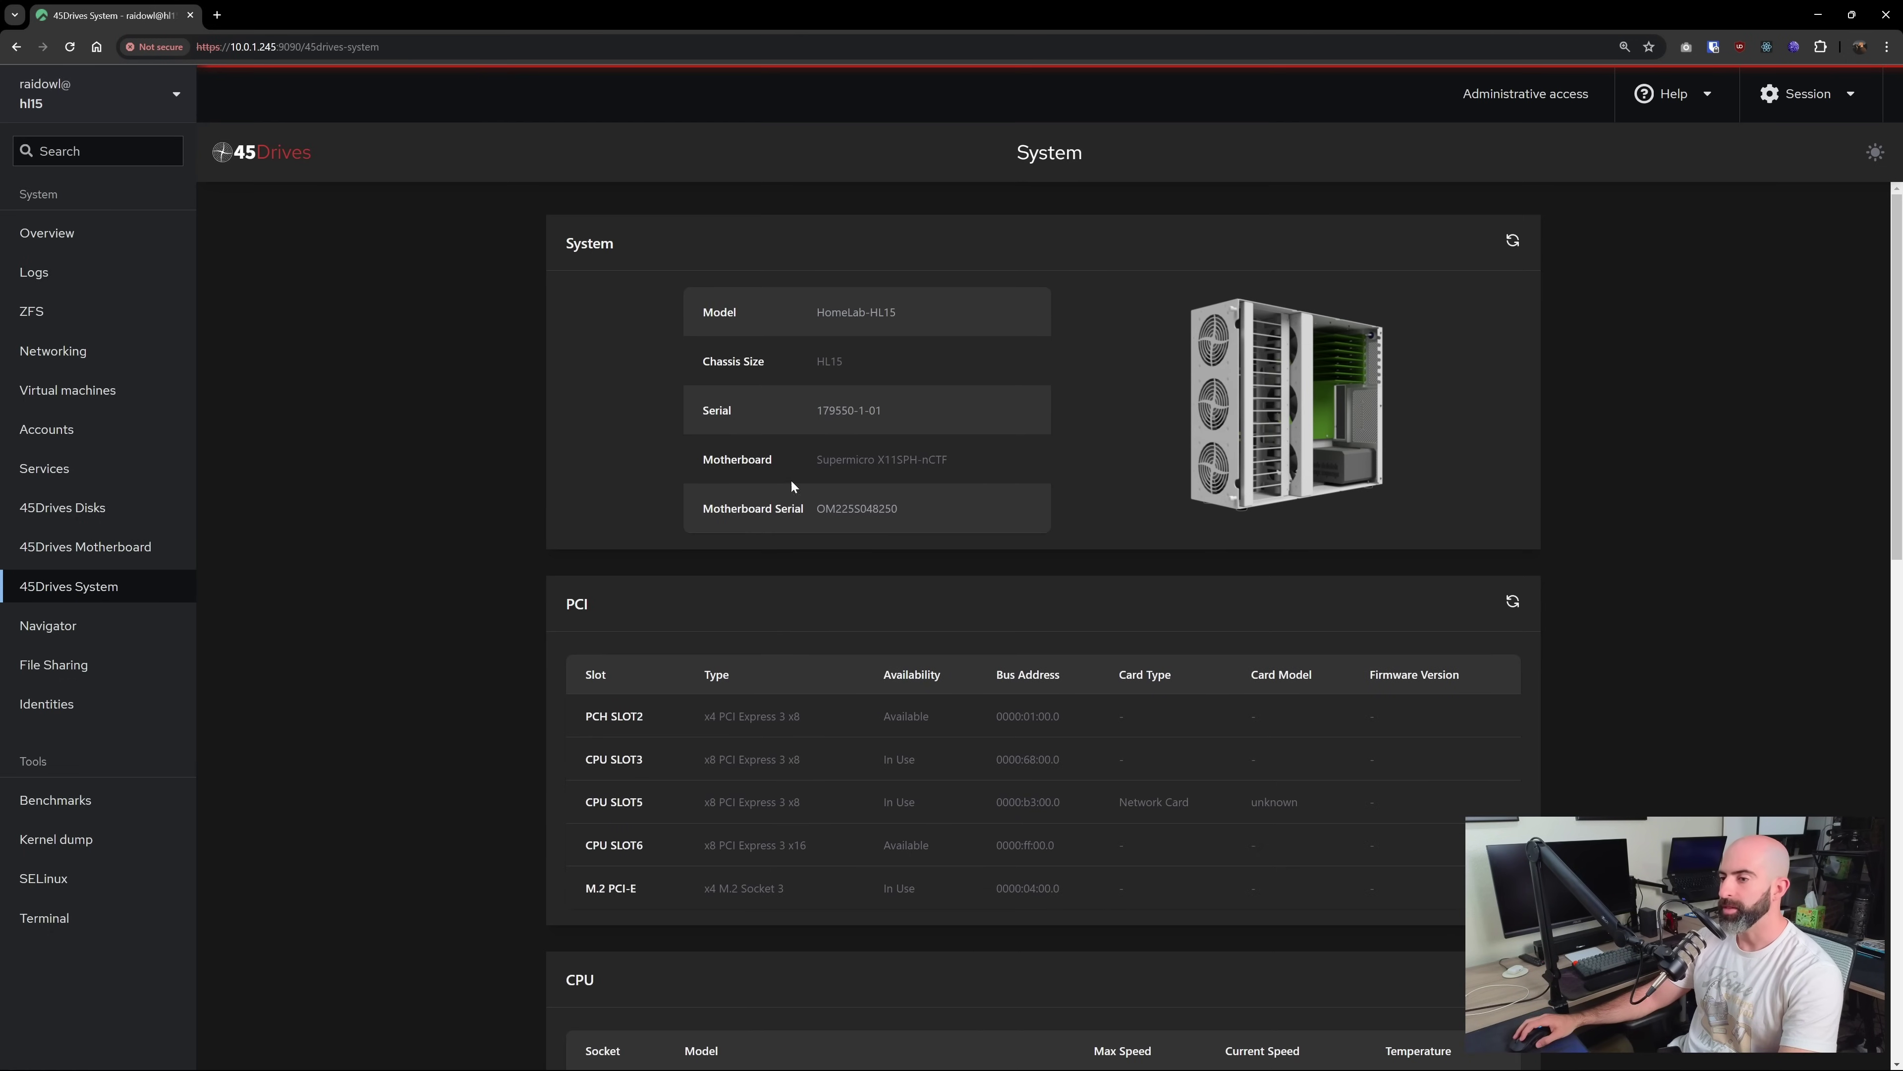
Scroll through the System page's PCI, CPU, RAM, network and IPMI tables
scroll(639, 572, down, 4)
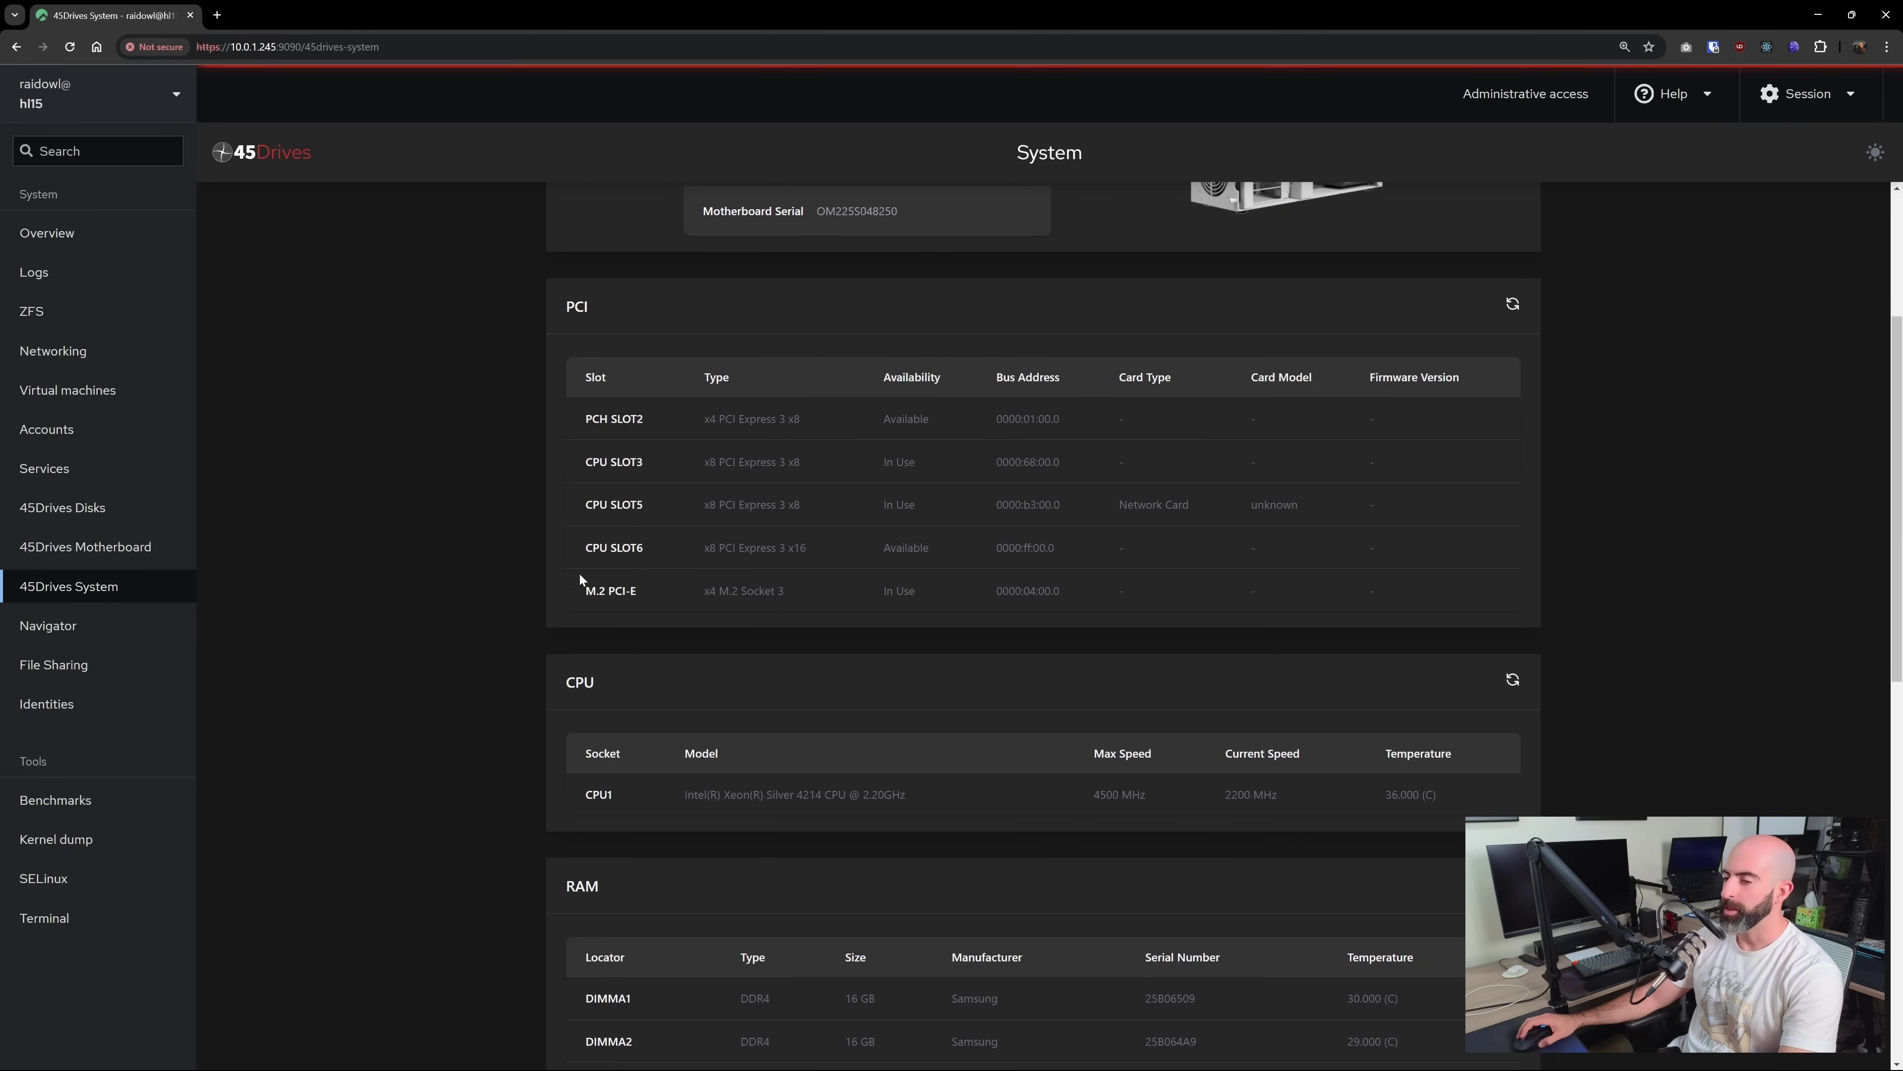
scroll(621, 533, down, 3)
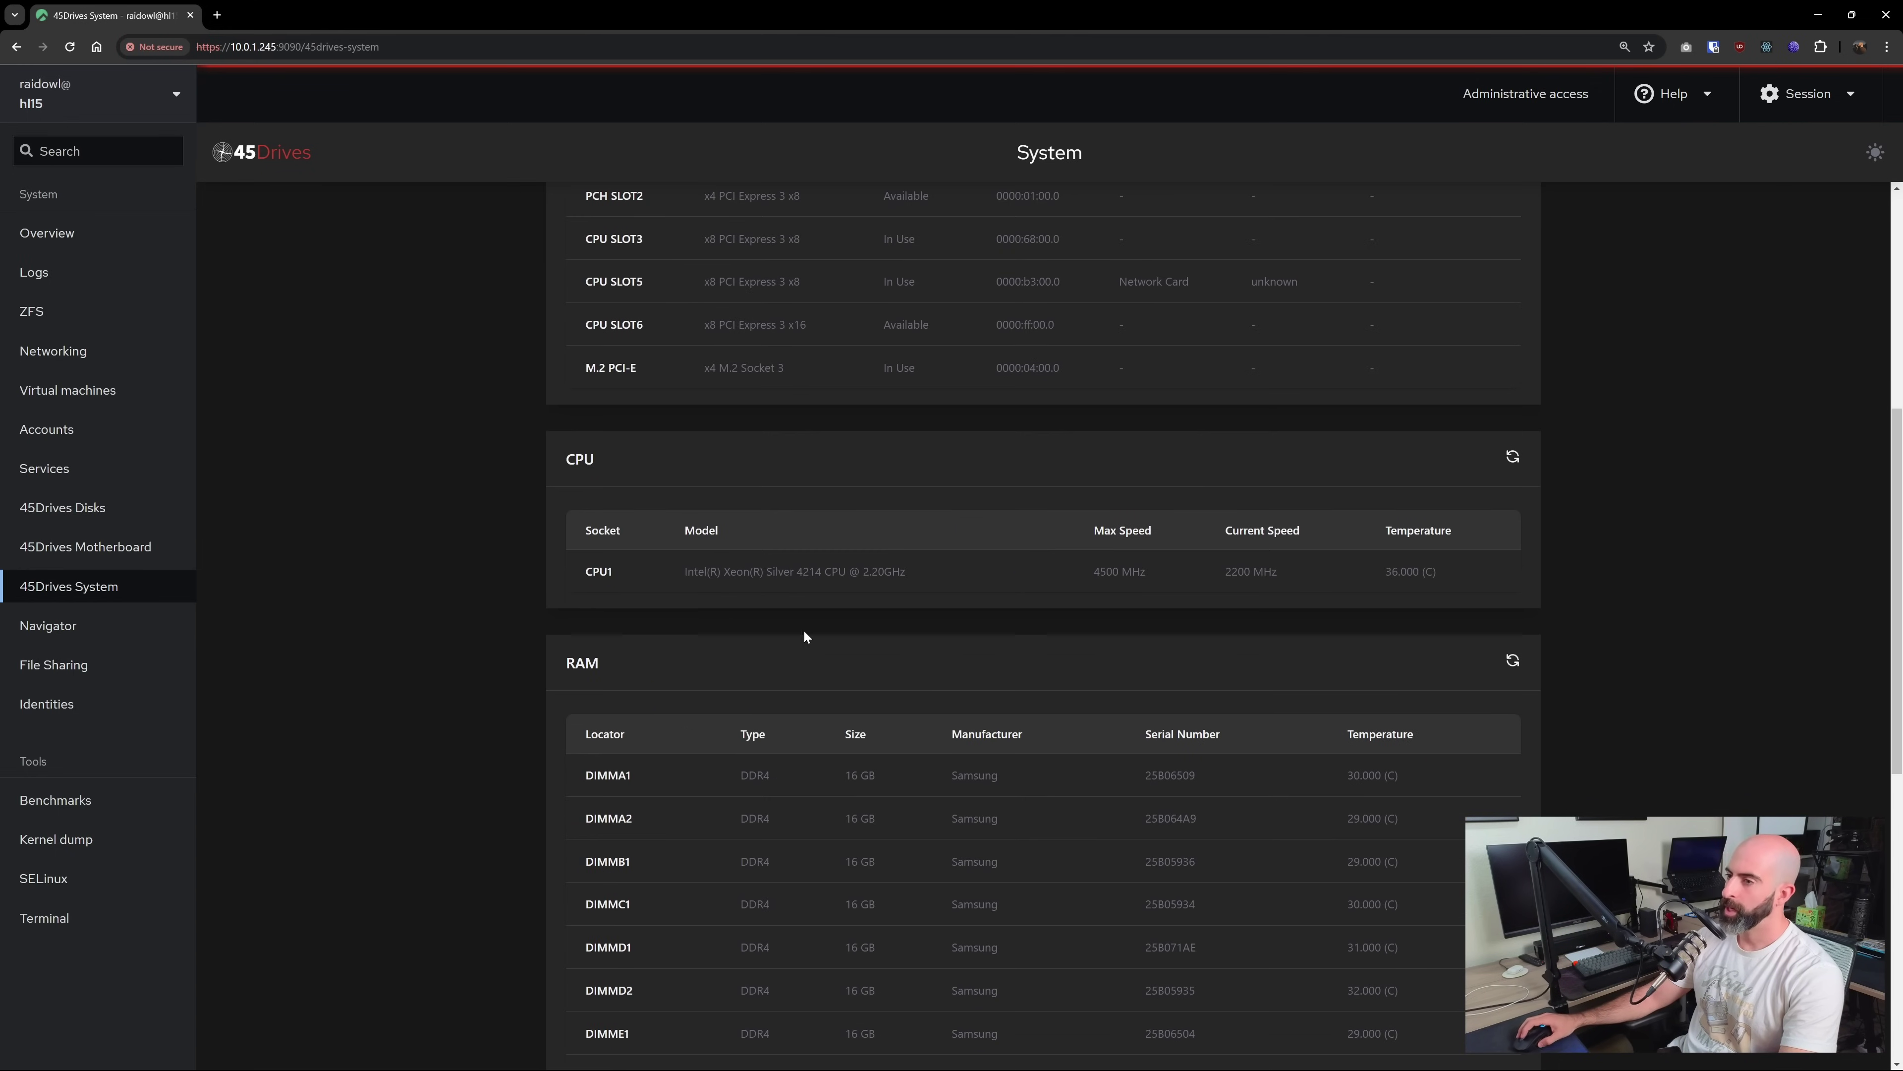
scroll(715, 498, down, 9)
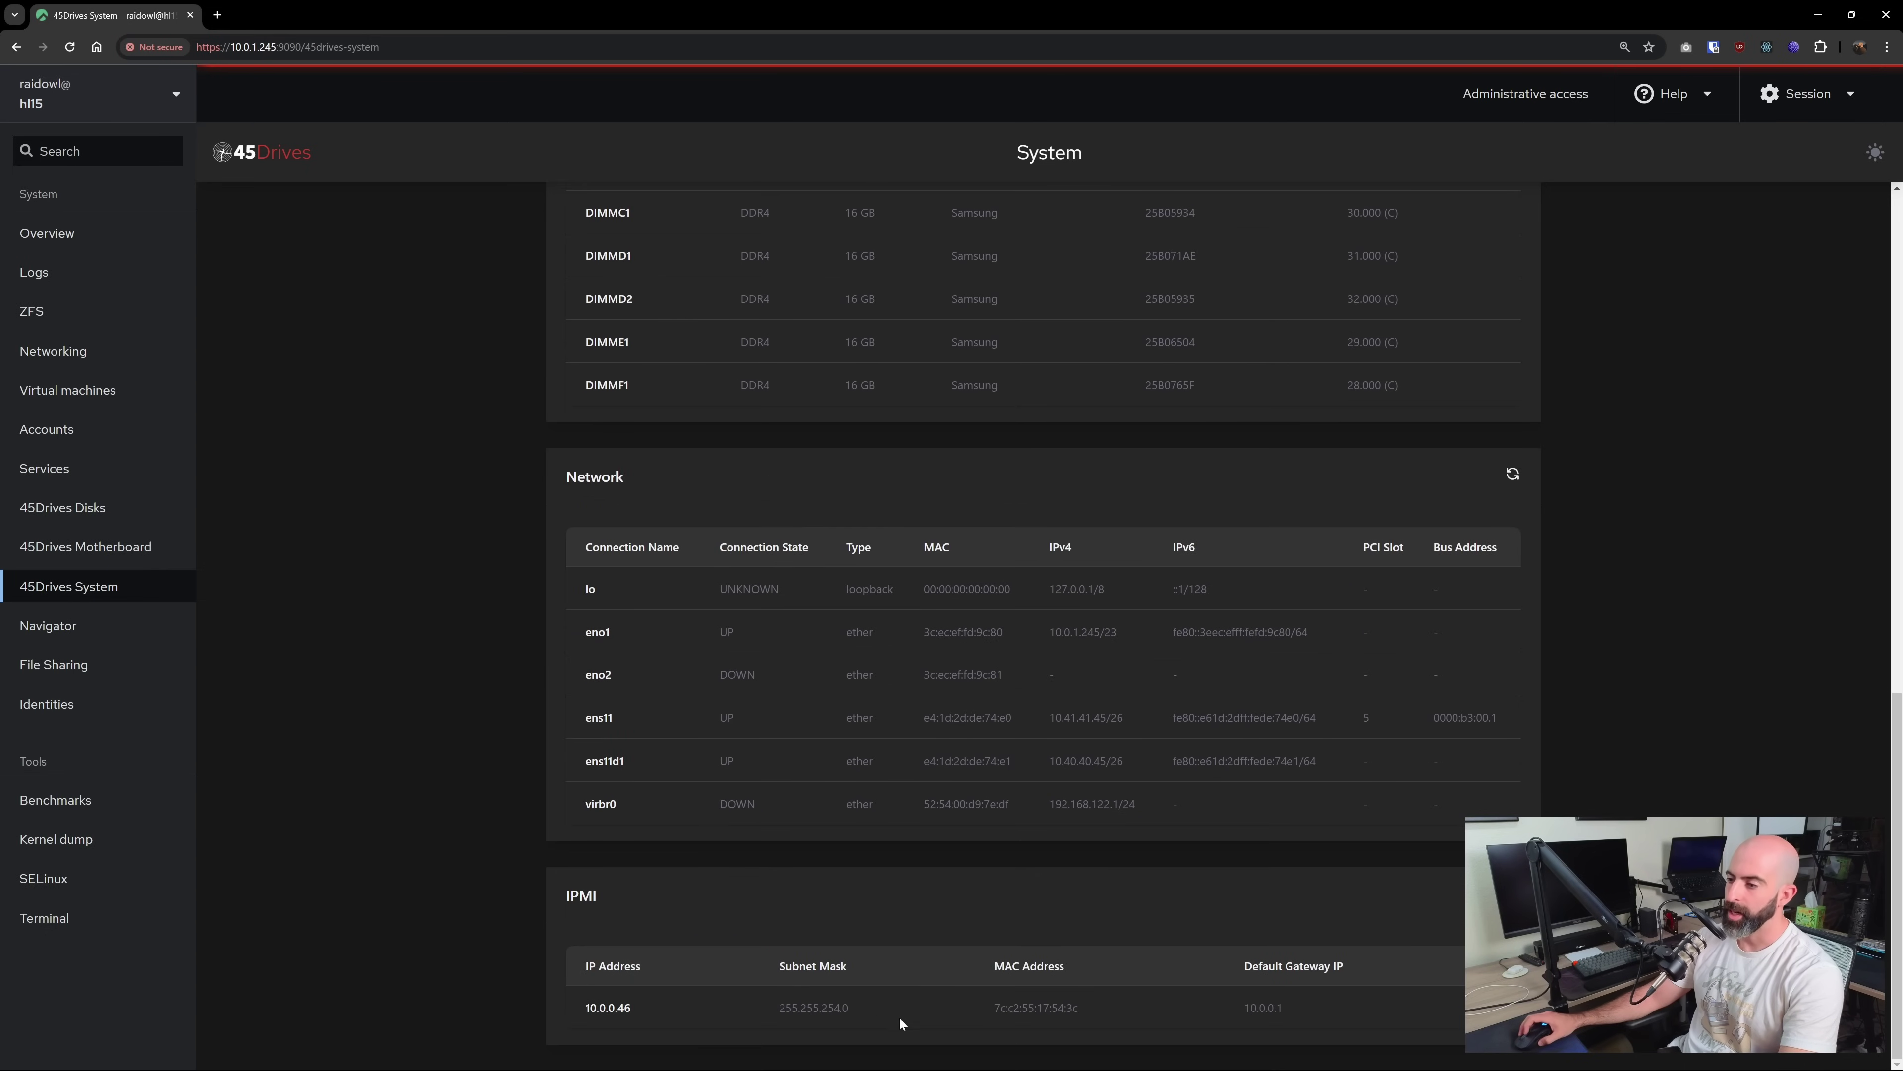
scroll(660, 968, up, 17)
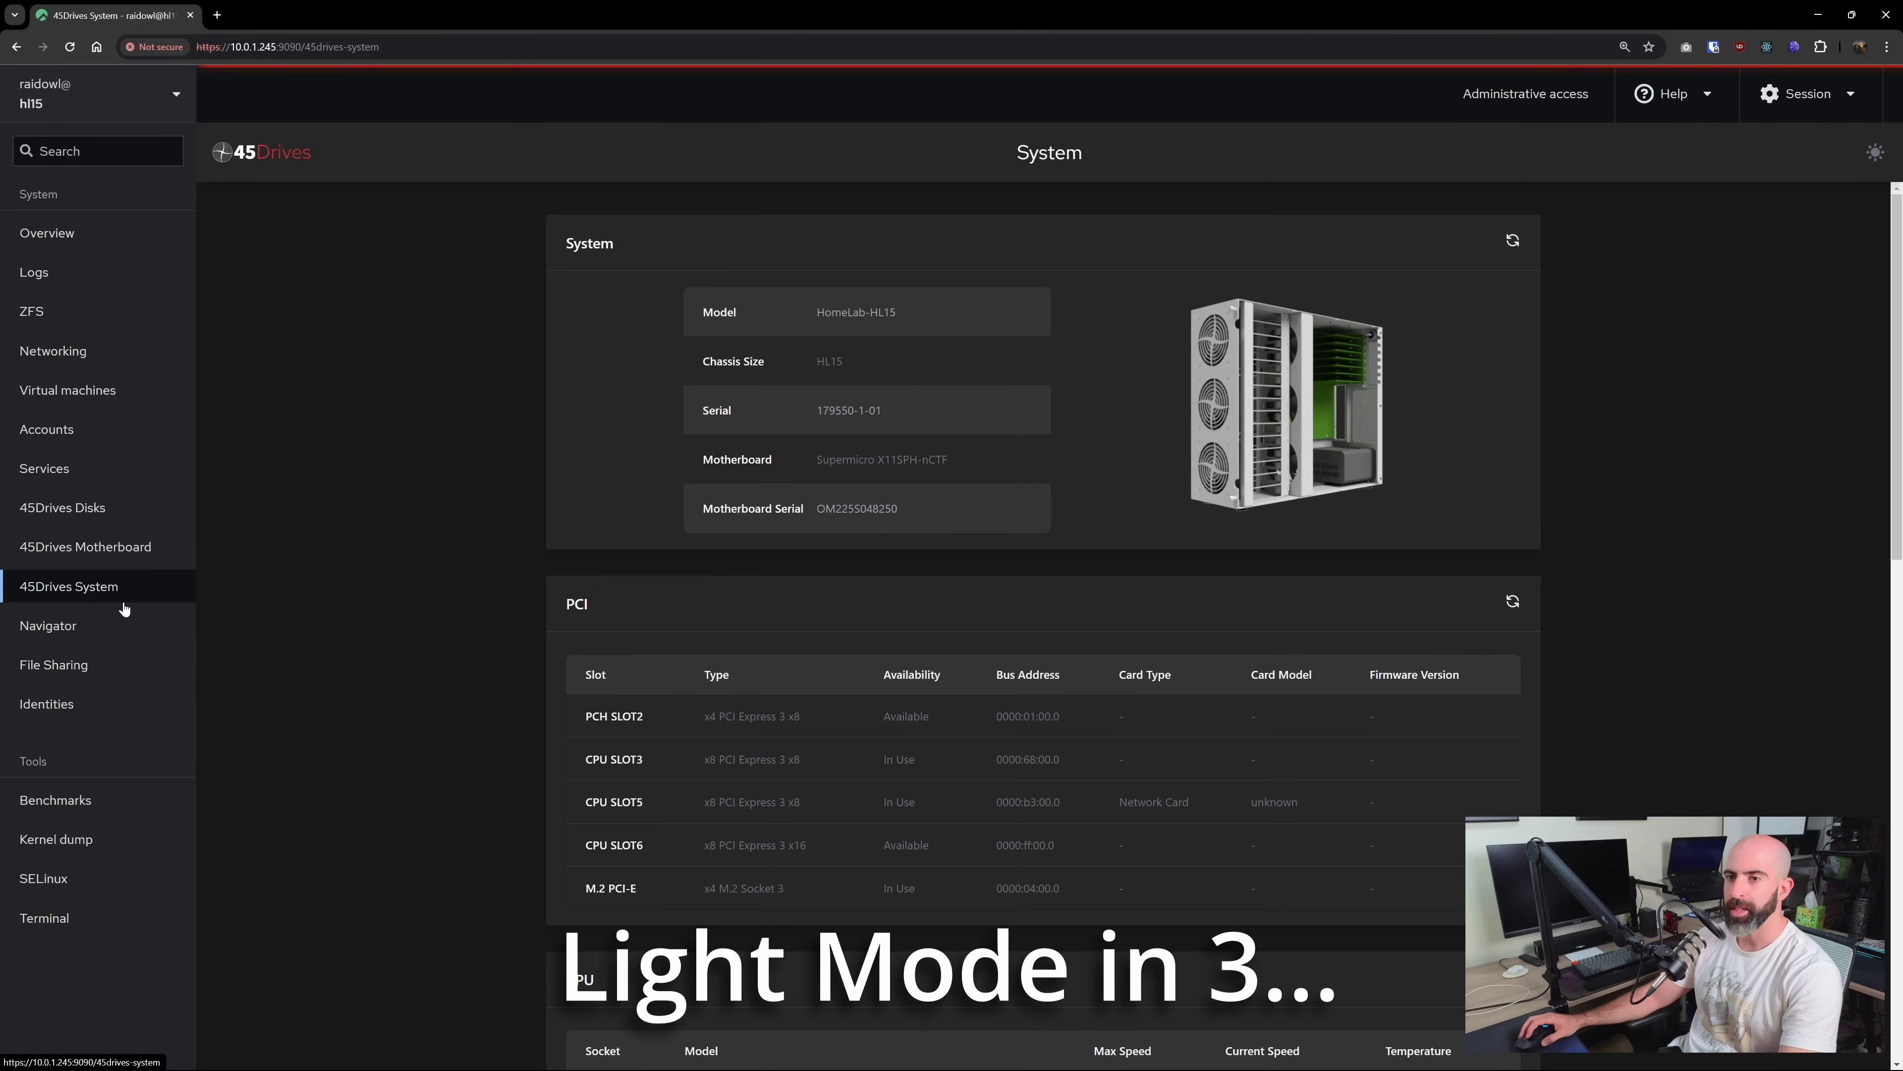
On the ZFS page, expand pool 'test' to show test/share, then start a new storage pool
click(43, 318)
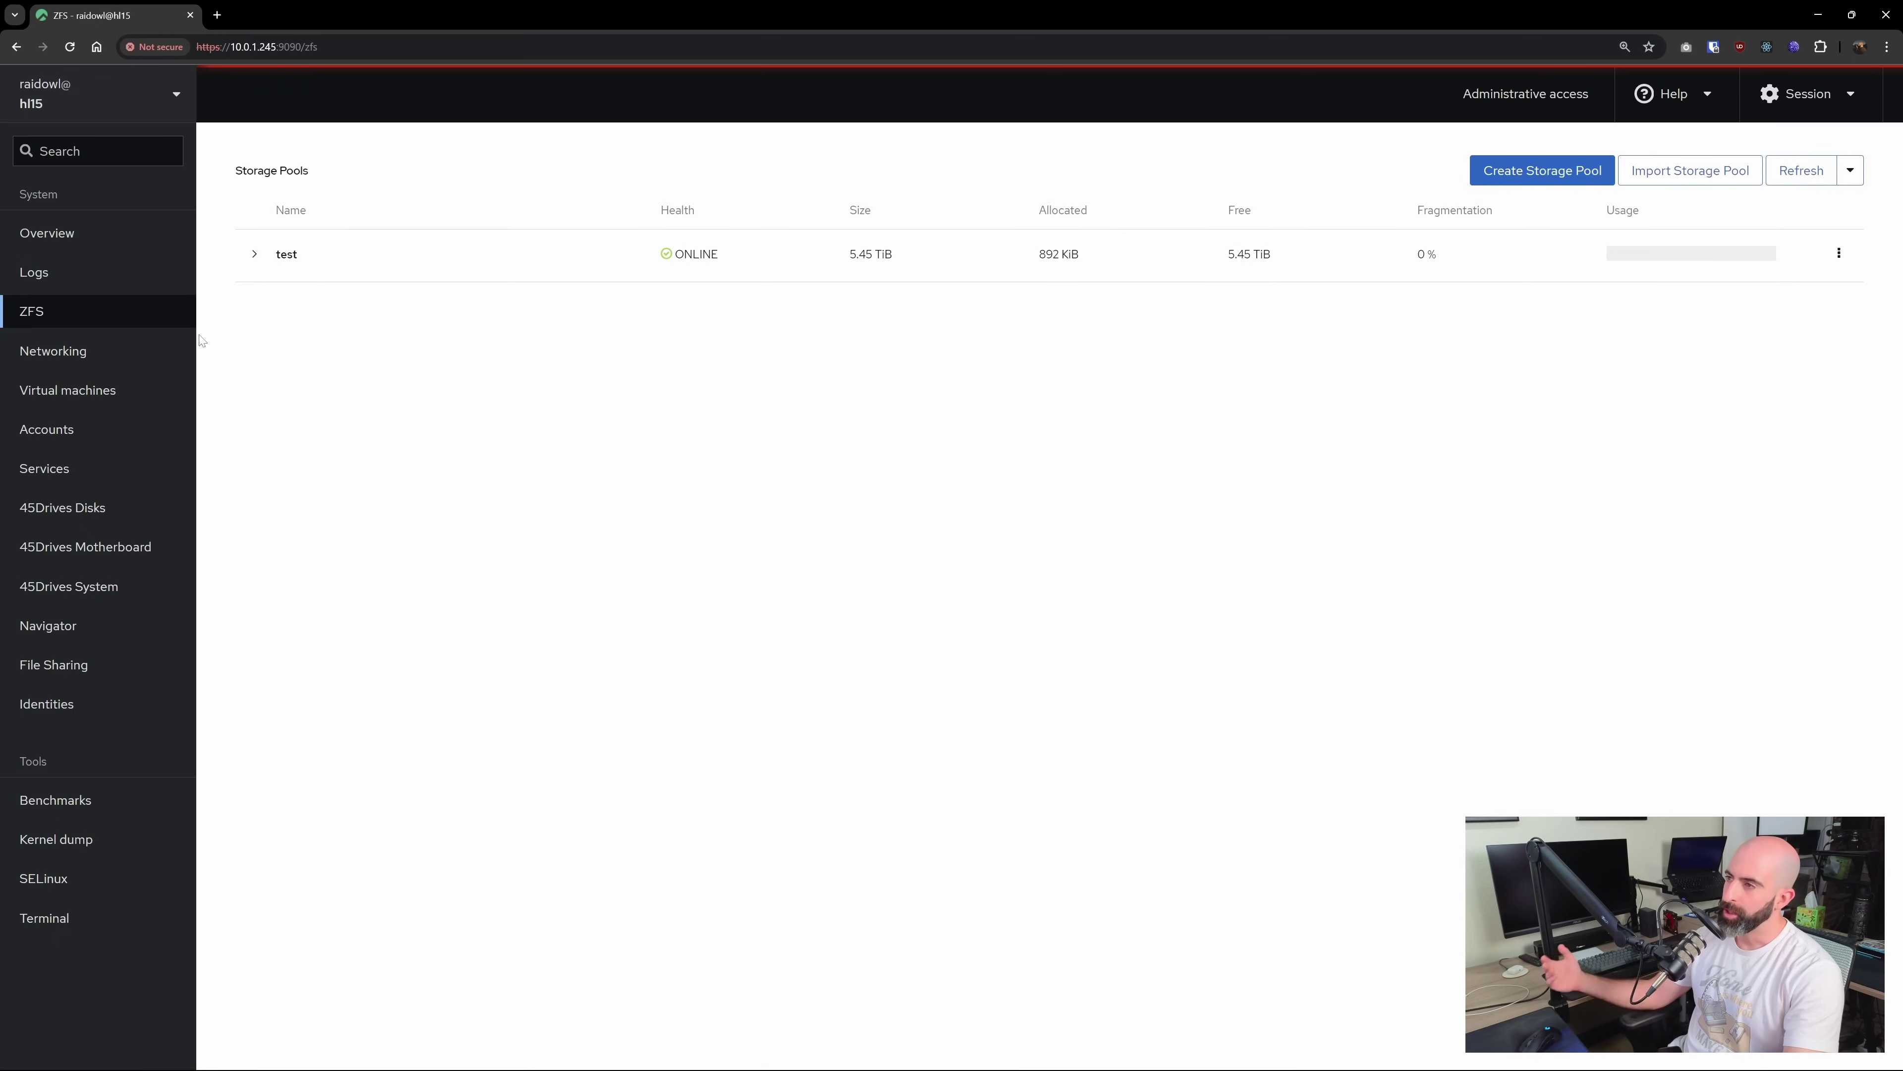
click(255, 256)
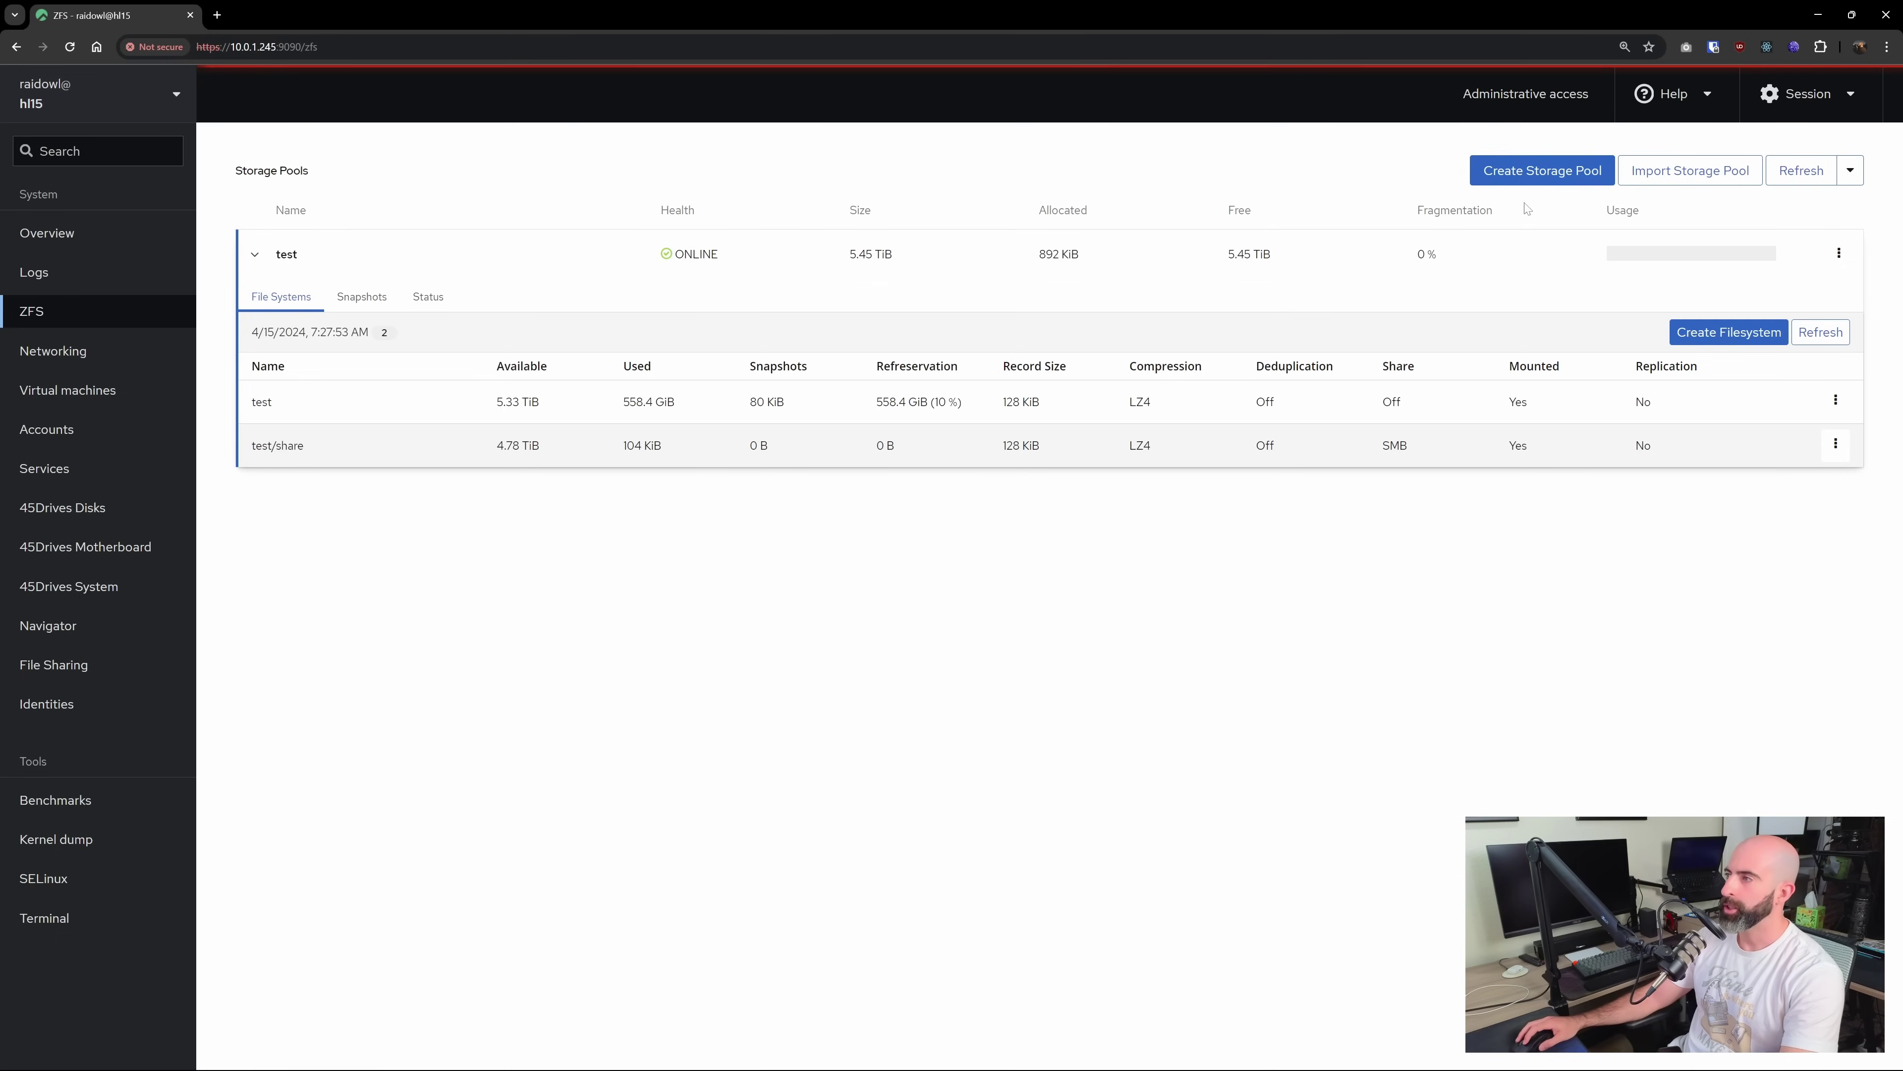
click(1546, 171)
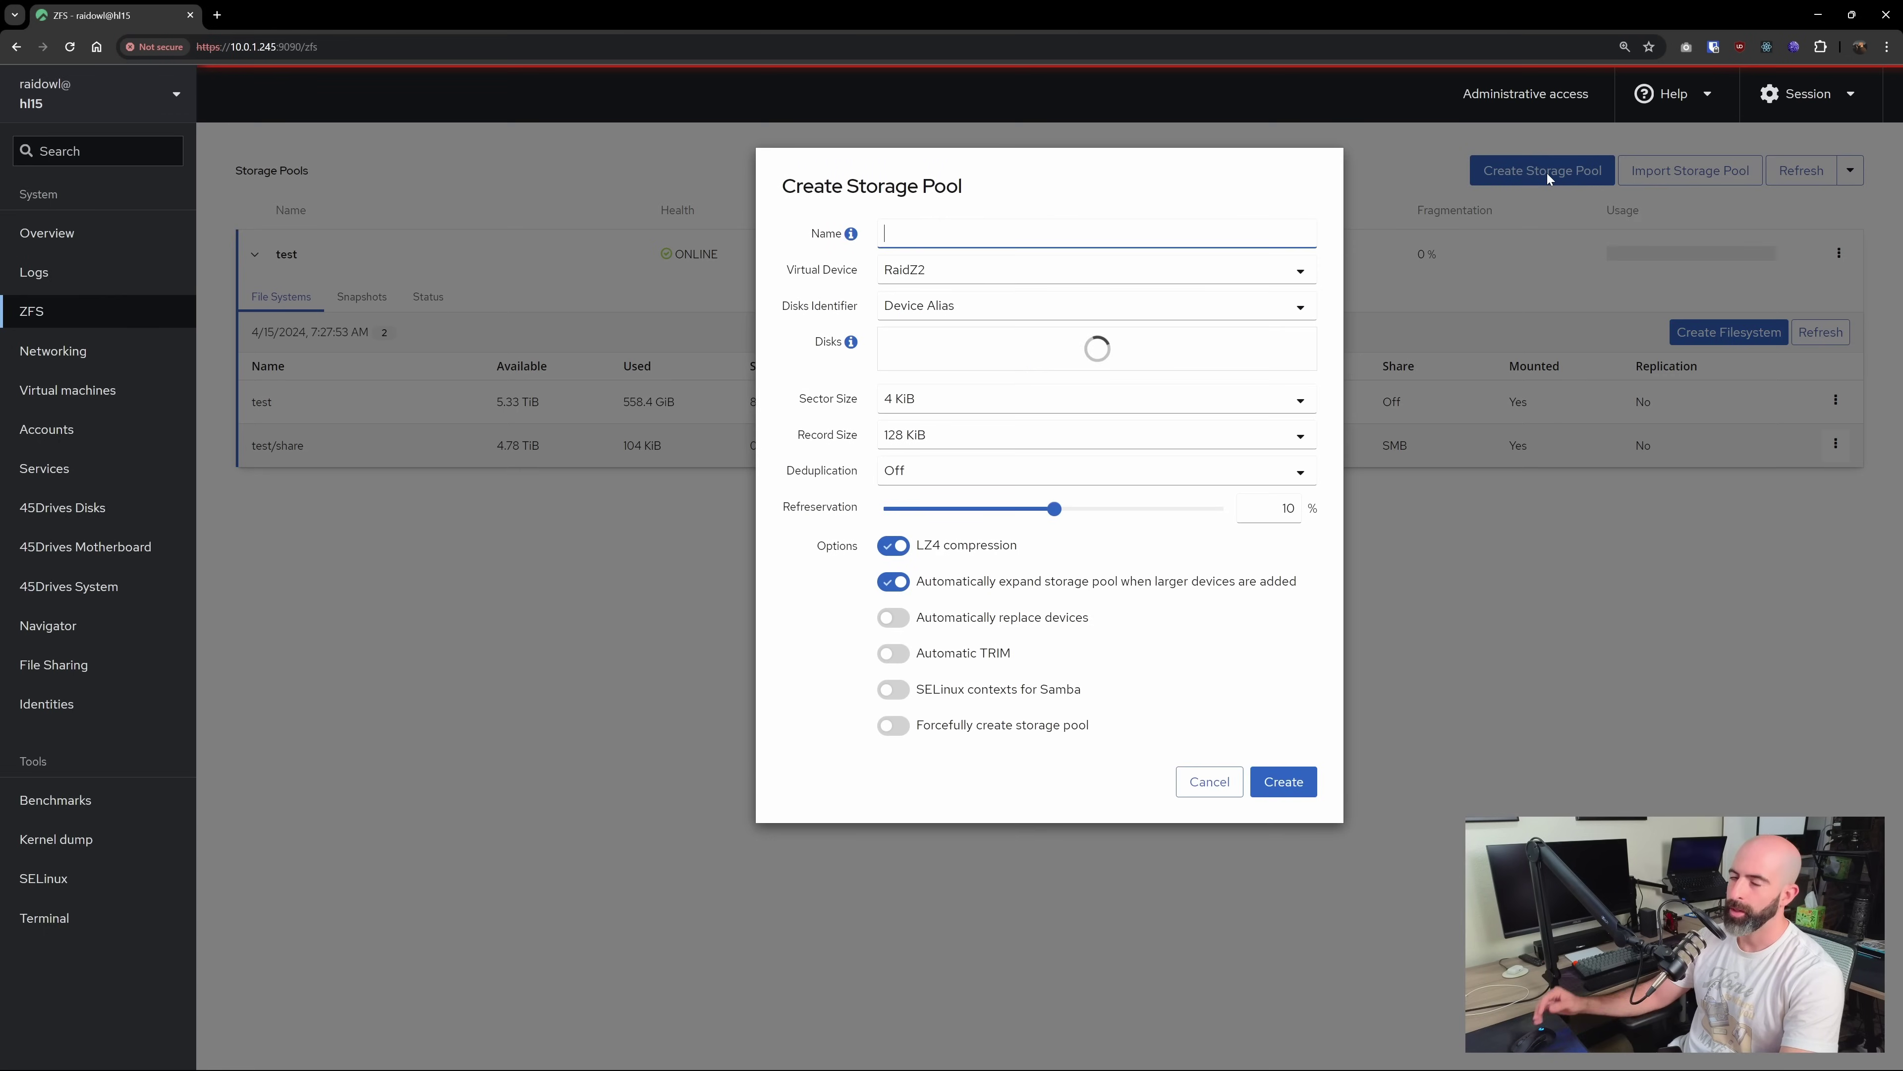
Name the pool test2, change its layout from RaidZ2 to RaidZ1, and create it from the 6 TB disks
text(te)
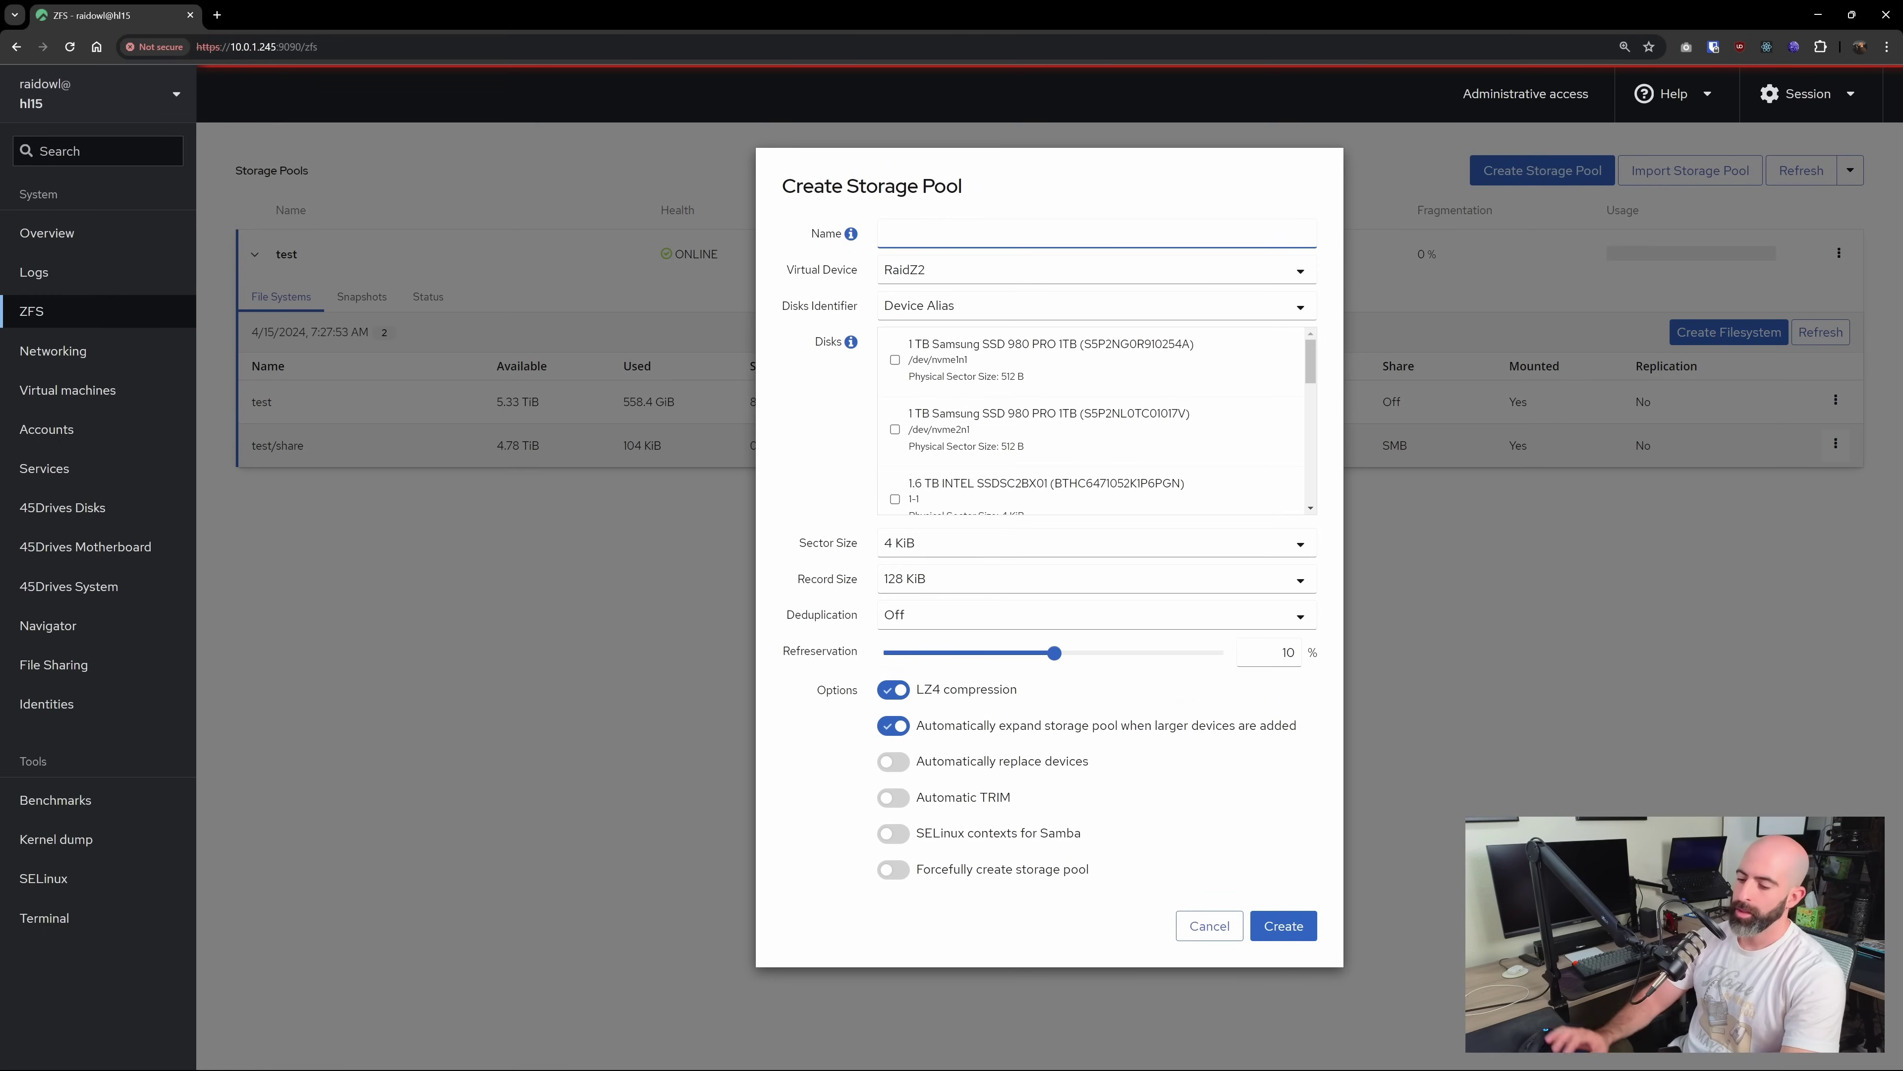
text(st2)
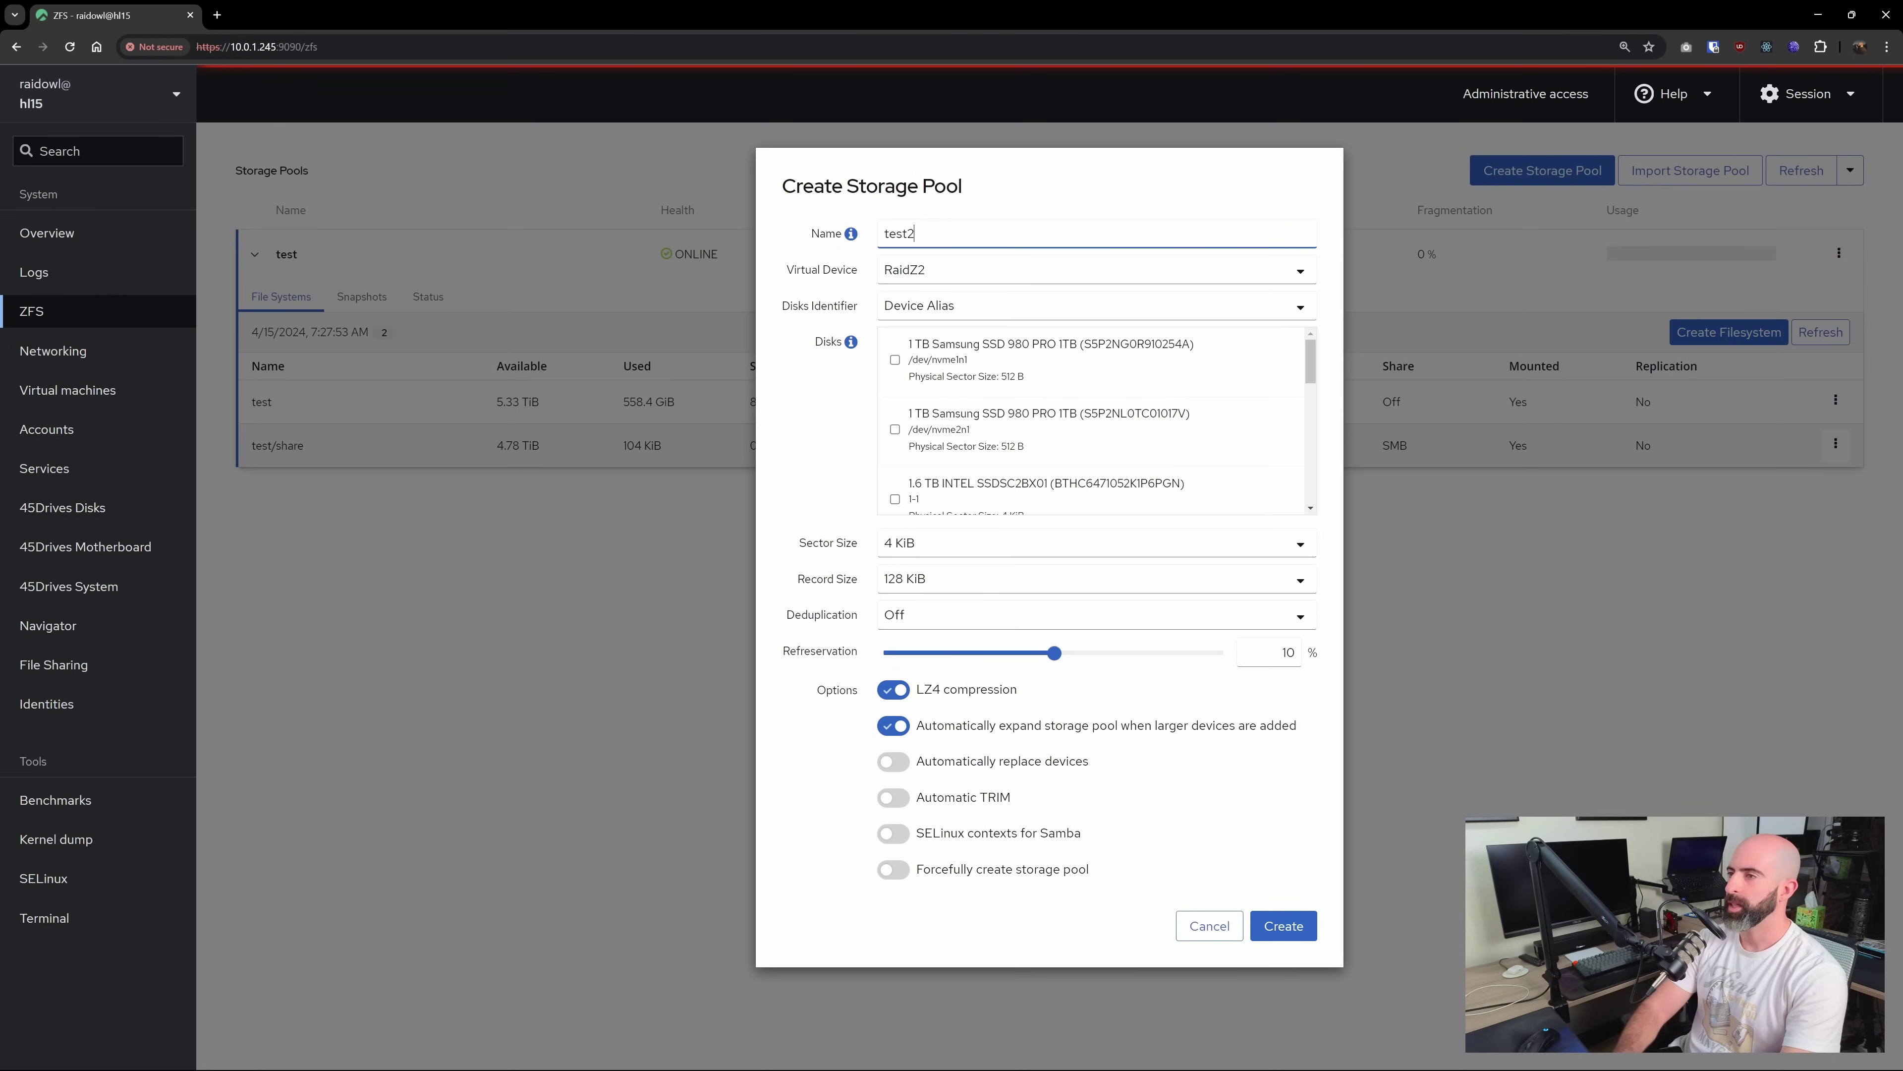
click(926, 276)
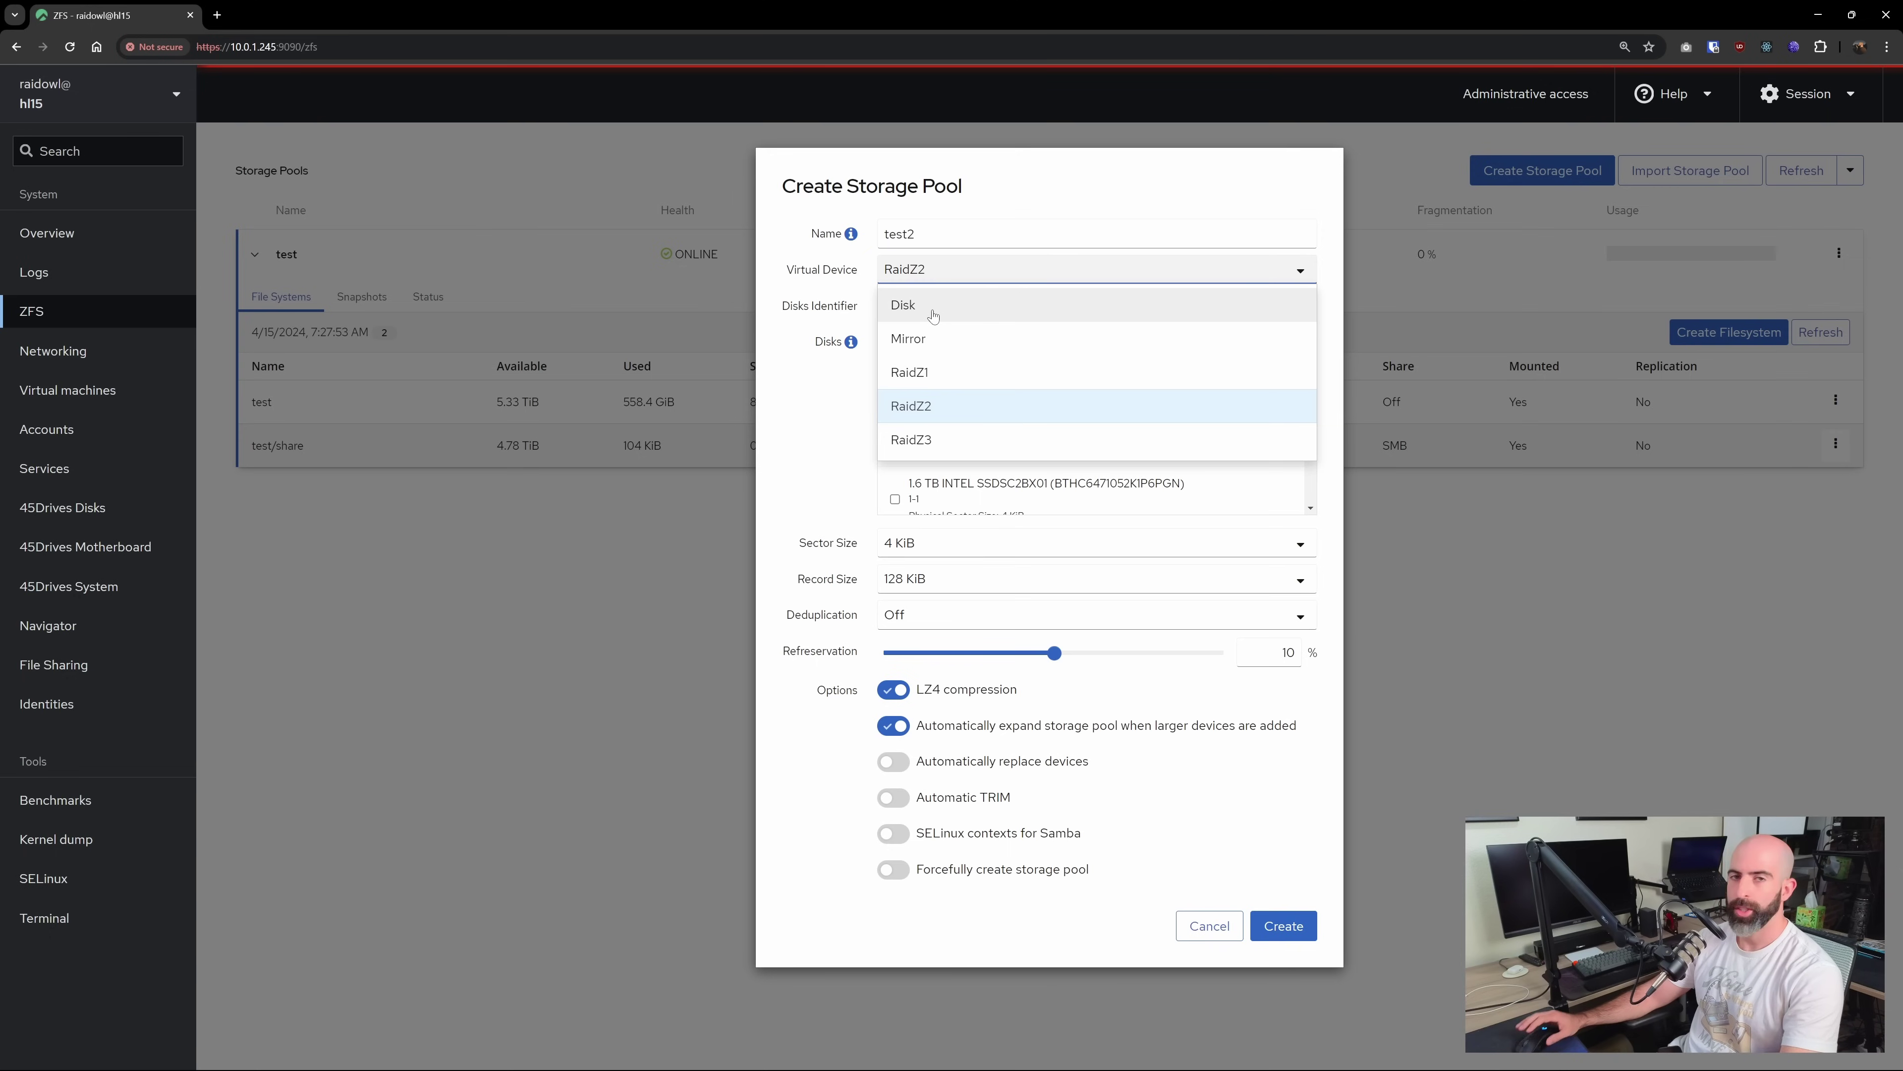
click(962, 372)
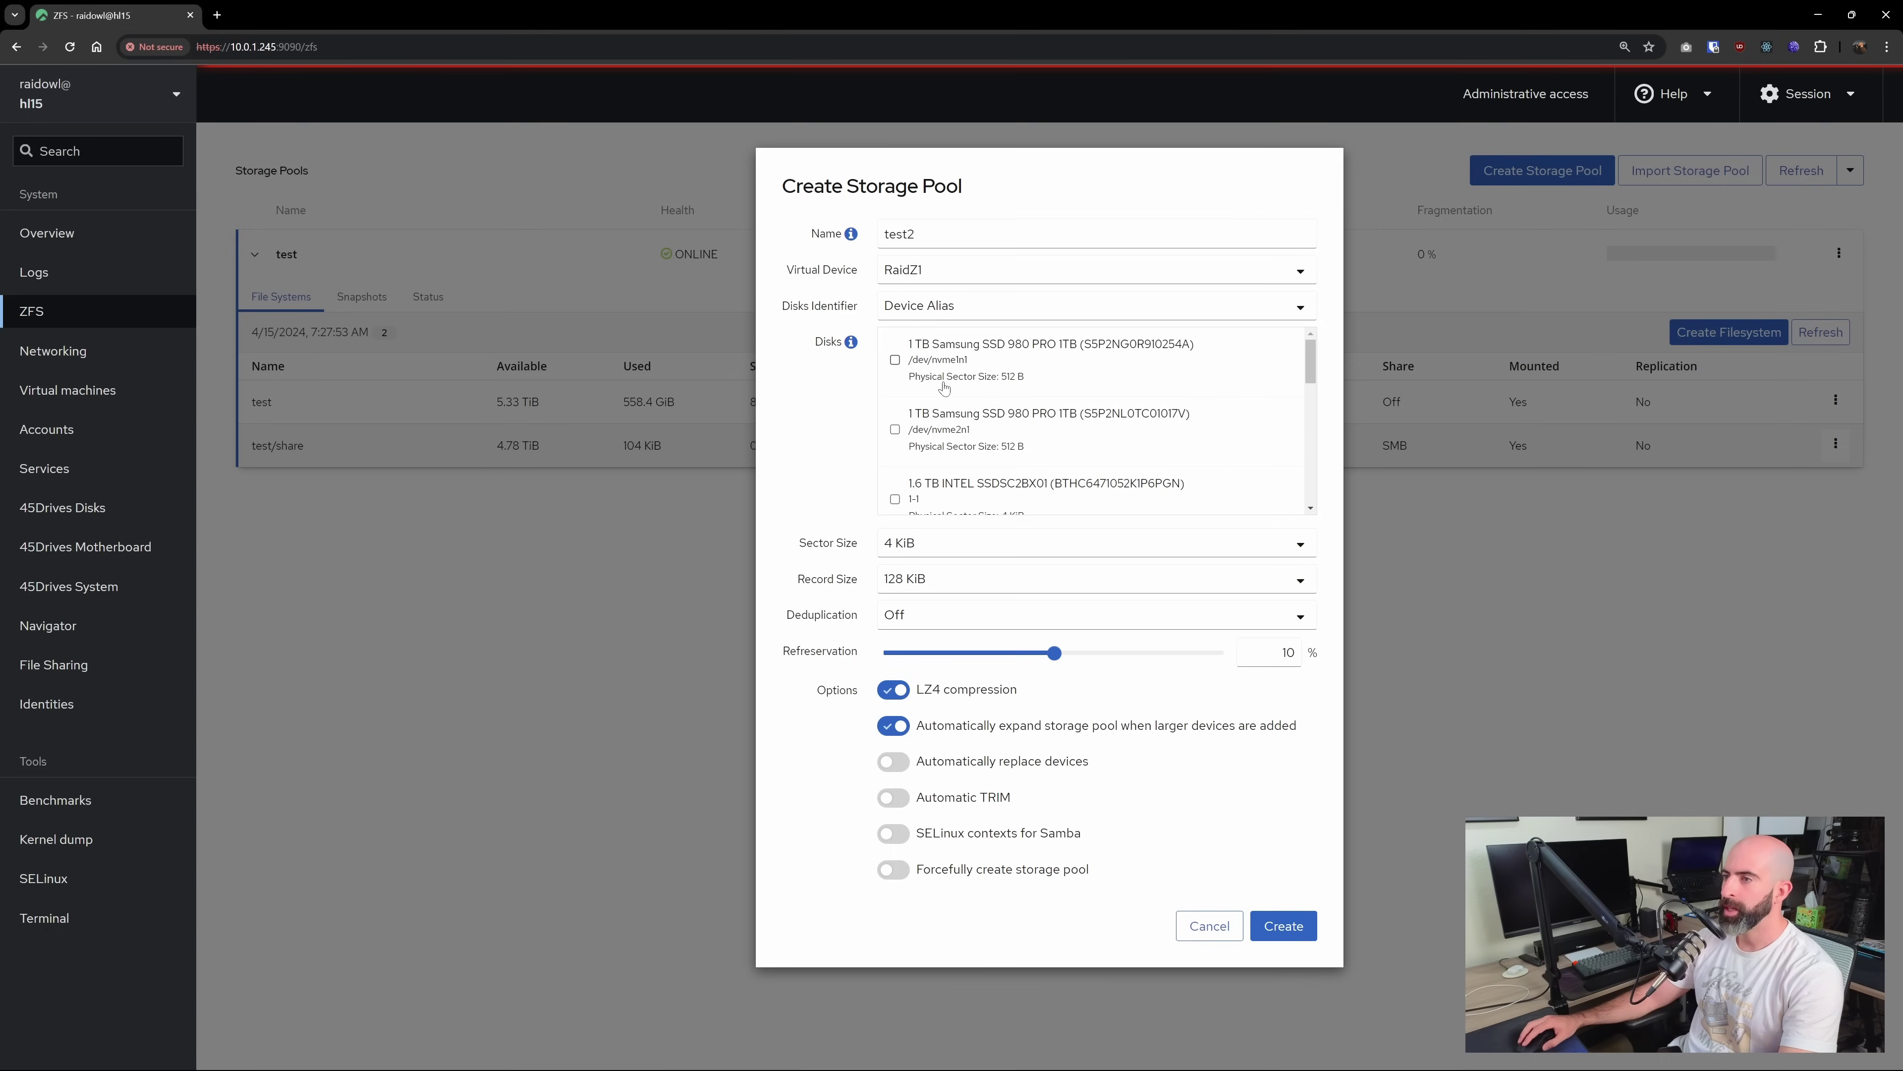
scroll(945, 387, down, 12)
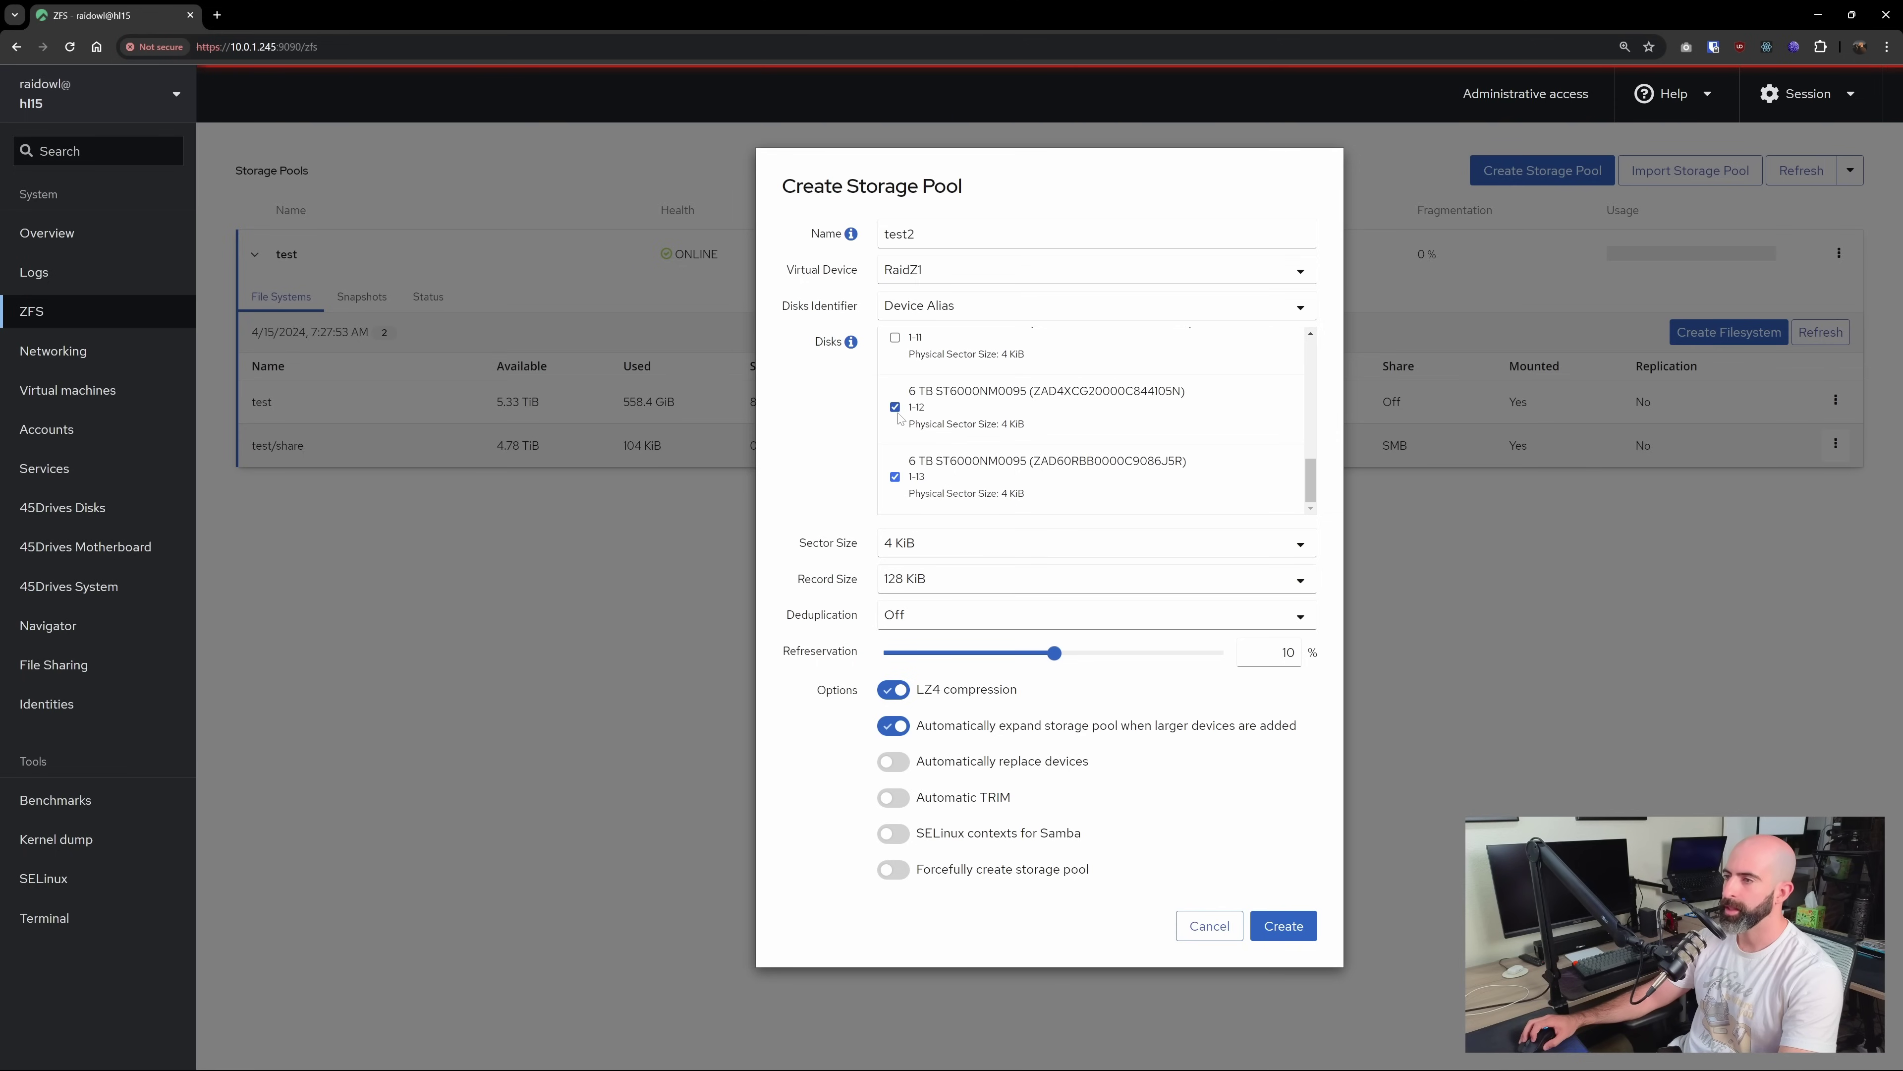
scroll(899, 419, up, 3)
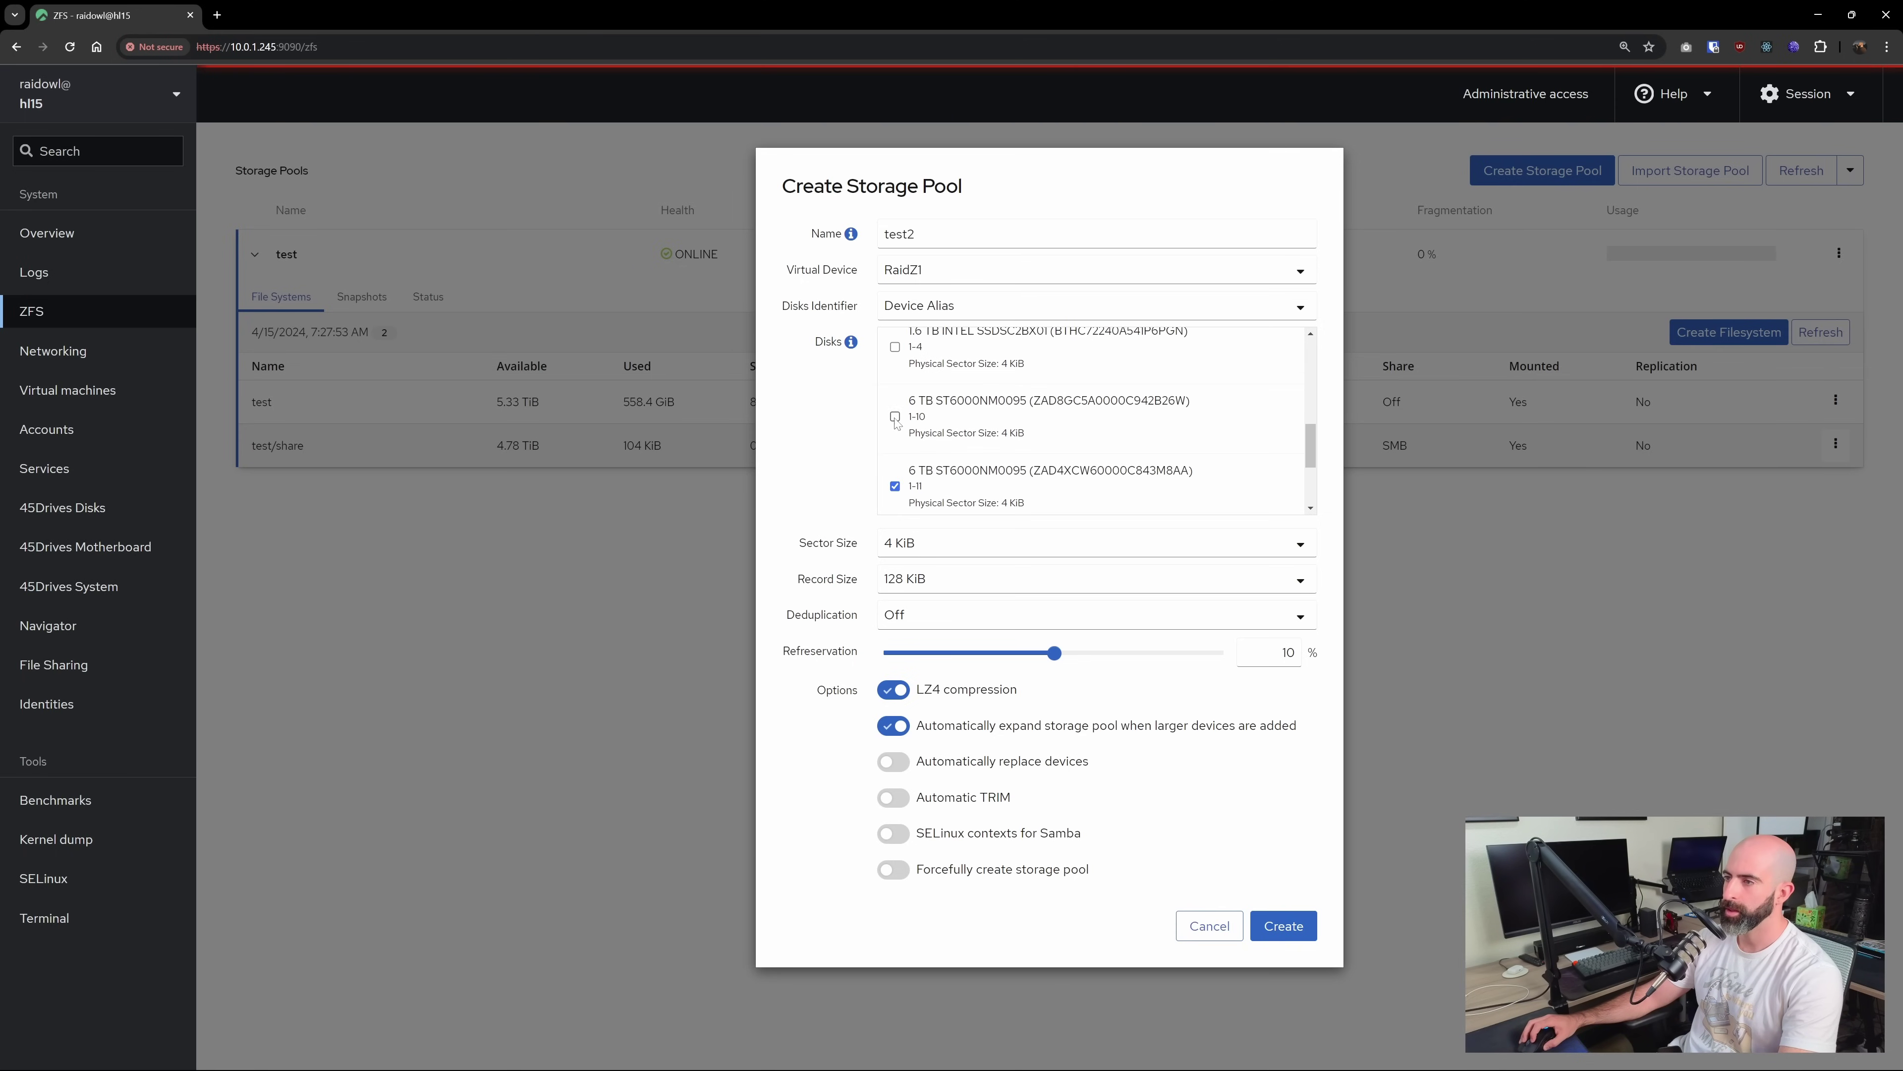
scroll(938, 416, down, 3)
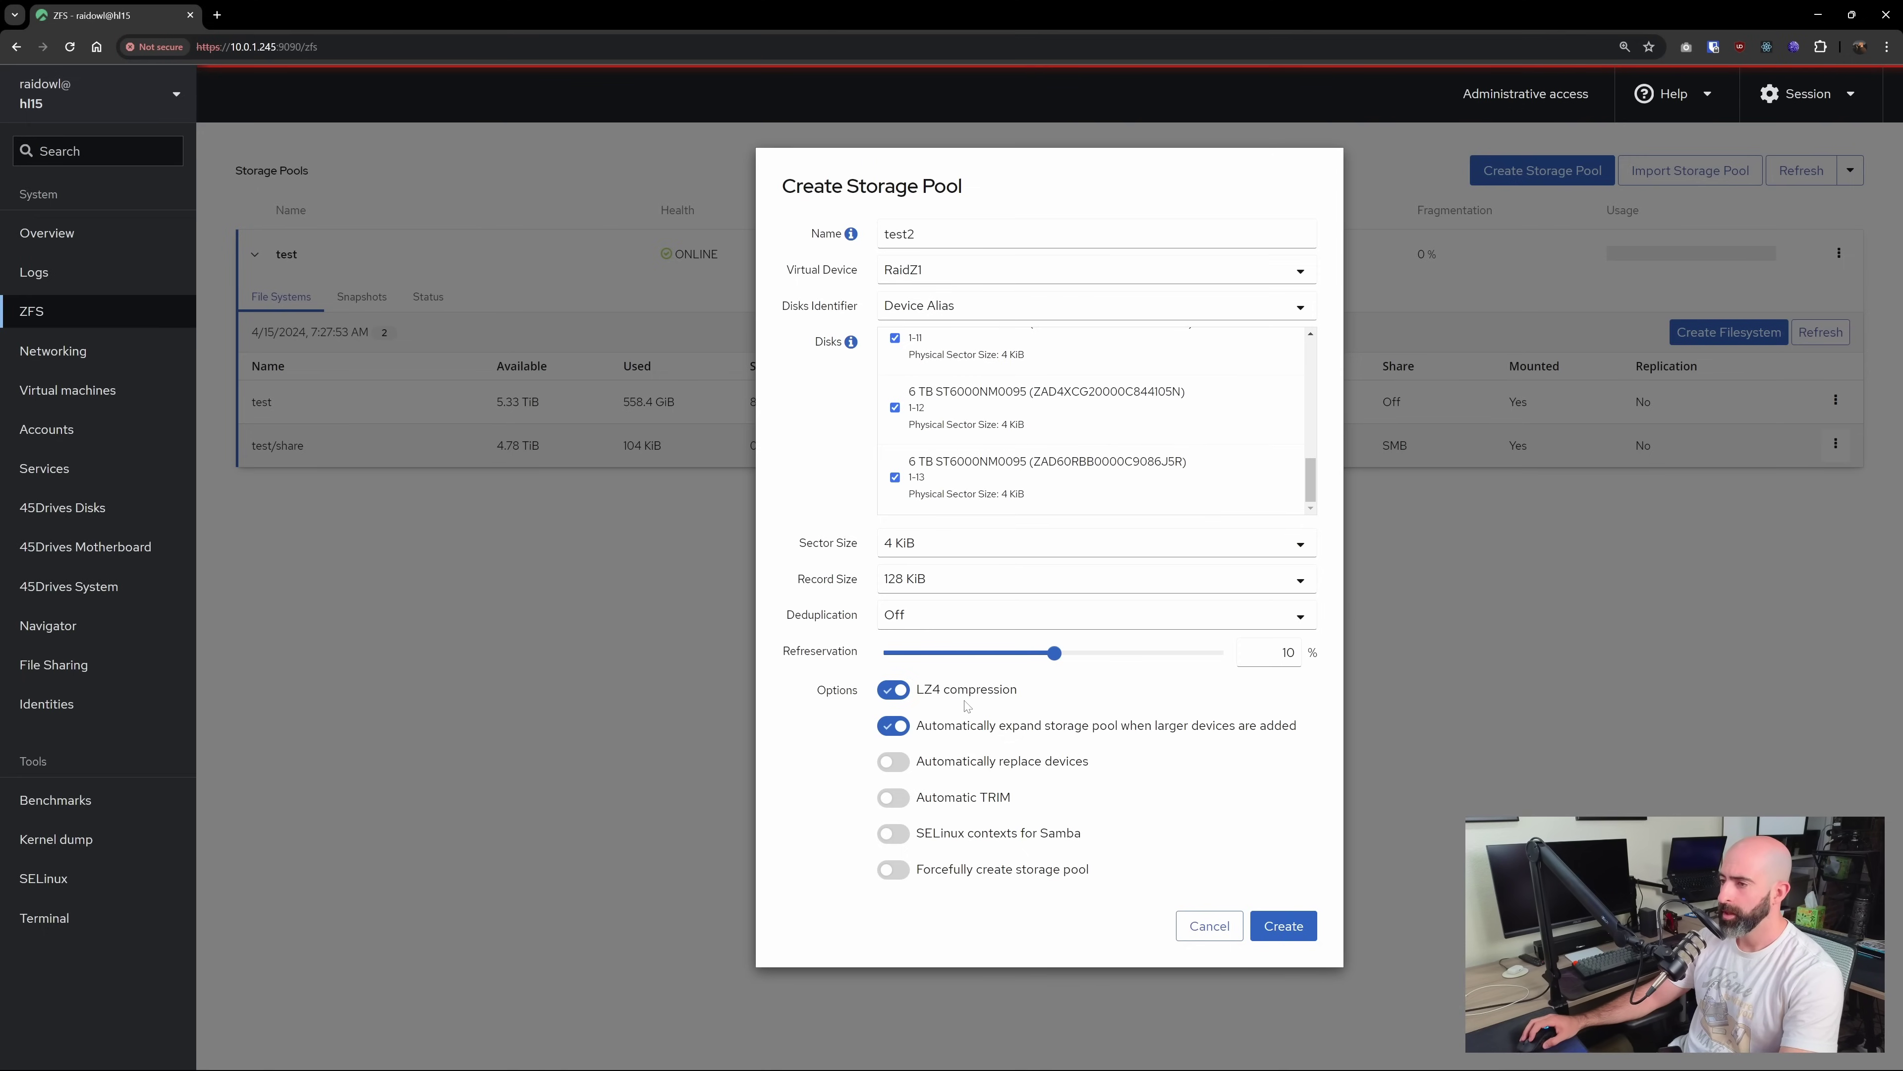
click(1281, 924)
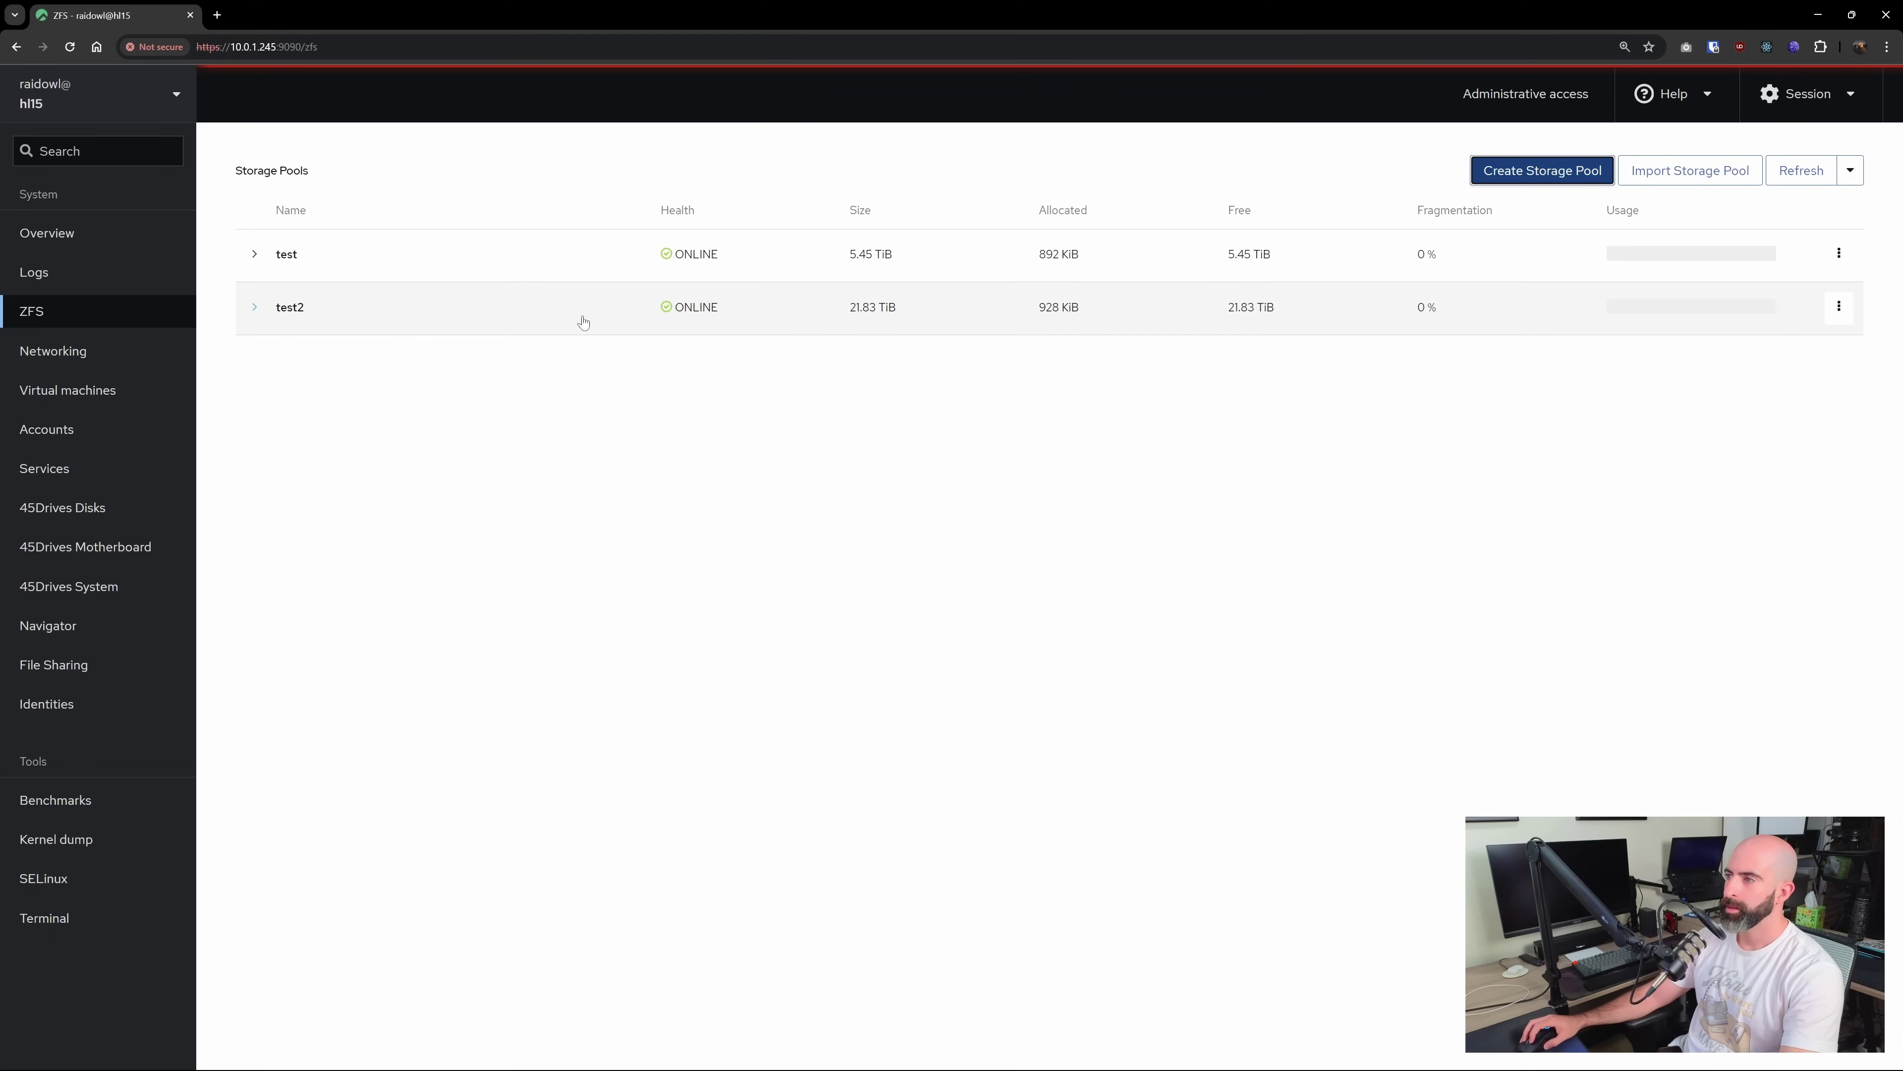
Expand test2, view its raidz1-0 vdev status, and choose Add Virtual Device from its actions menu
click(254, 308)
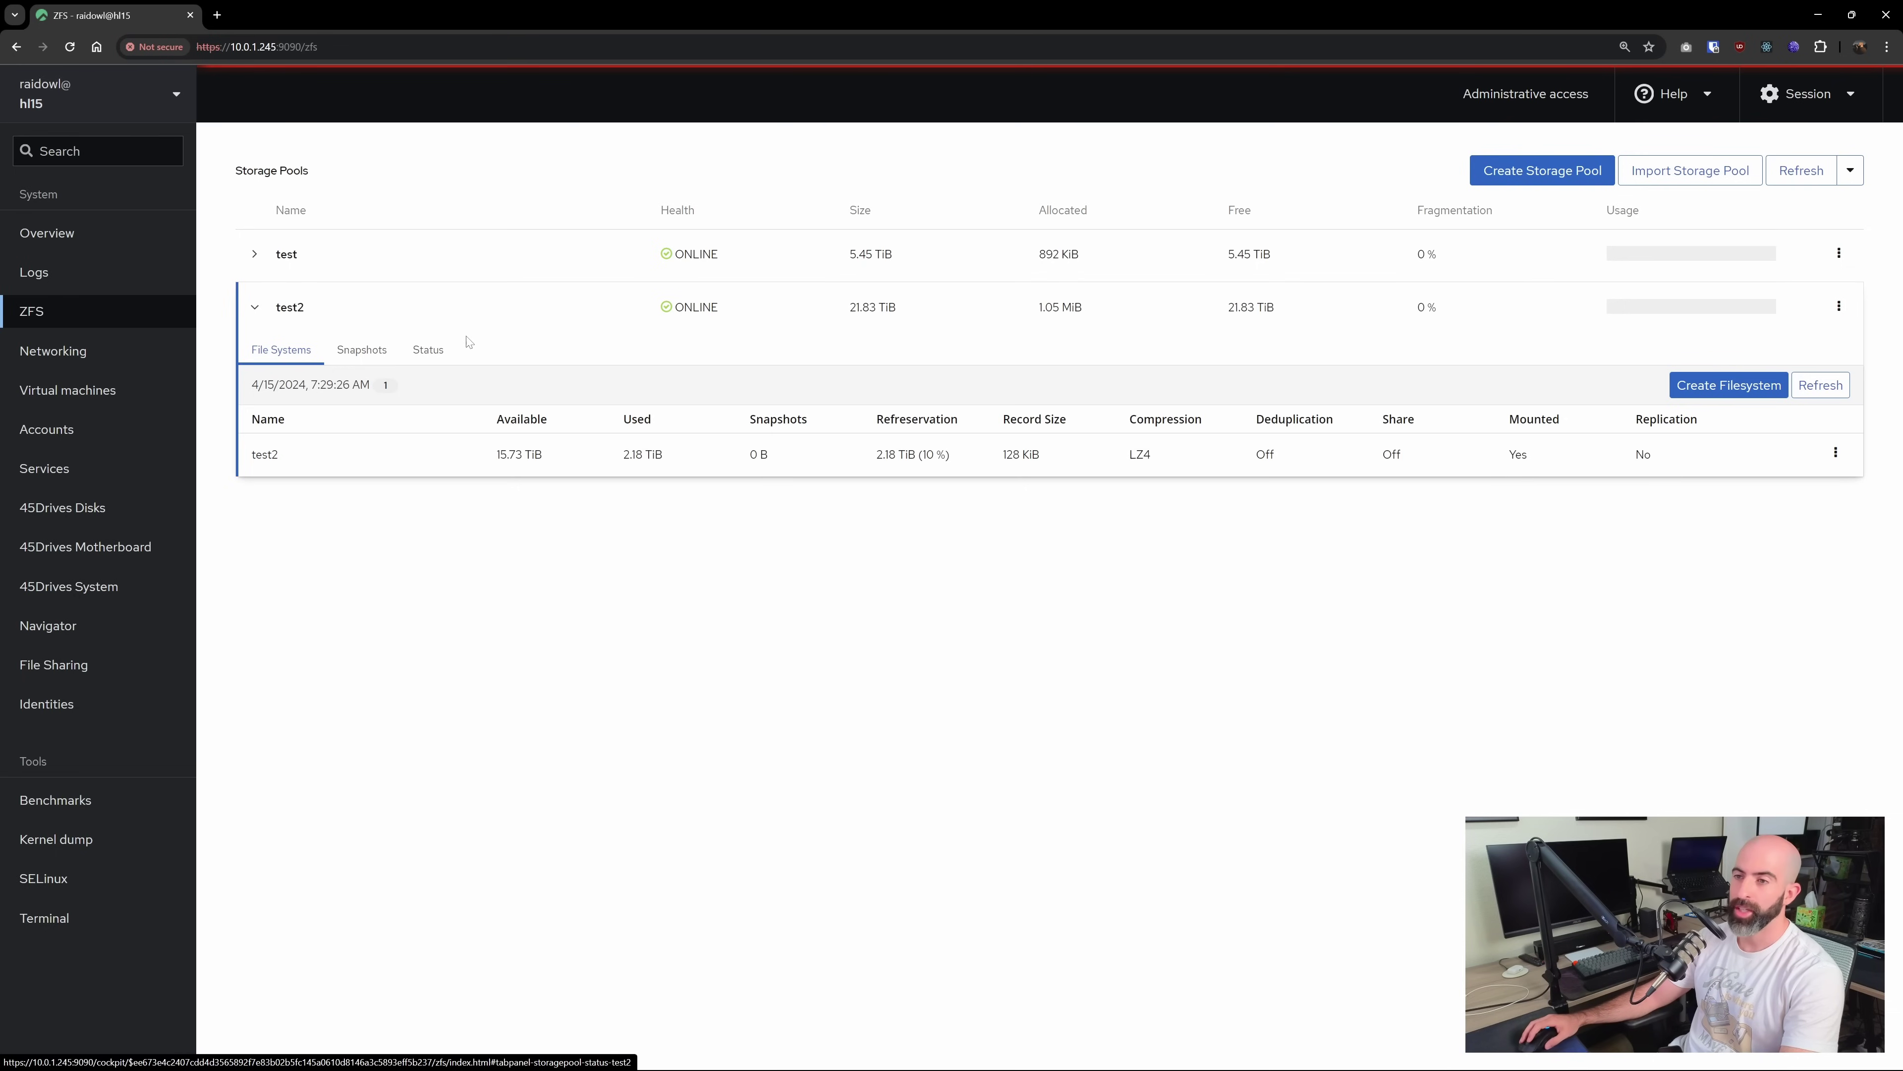
click(438, 355)
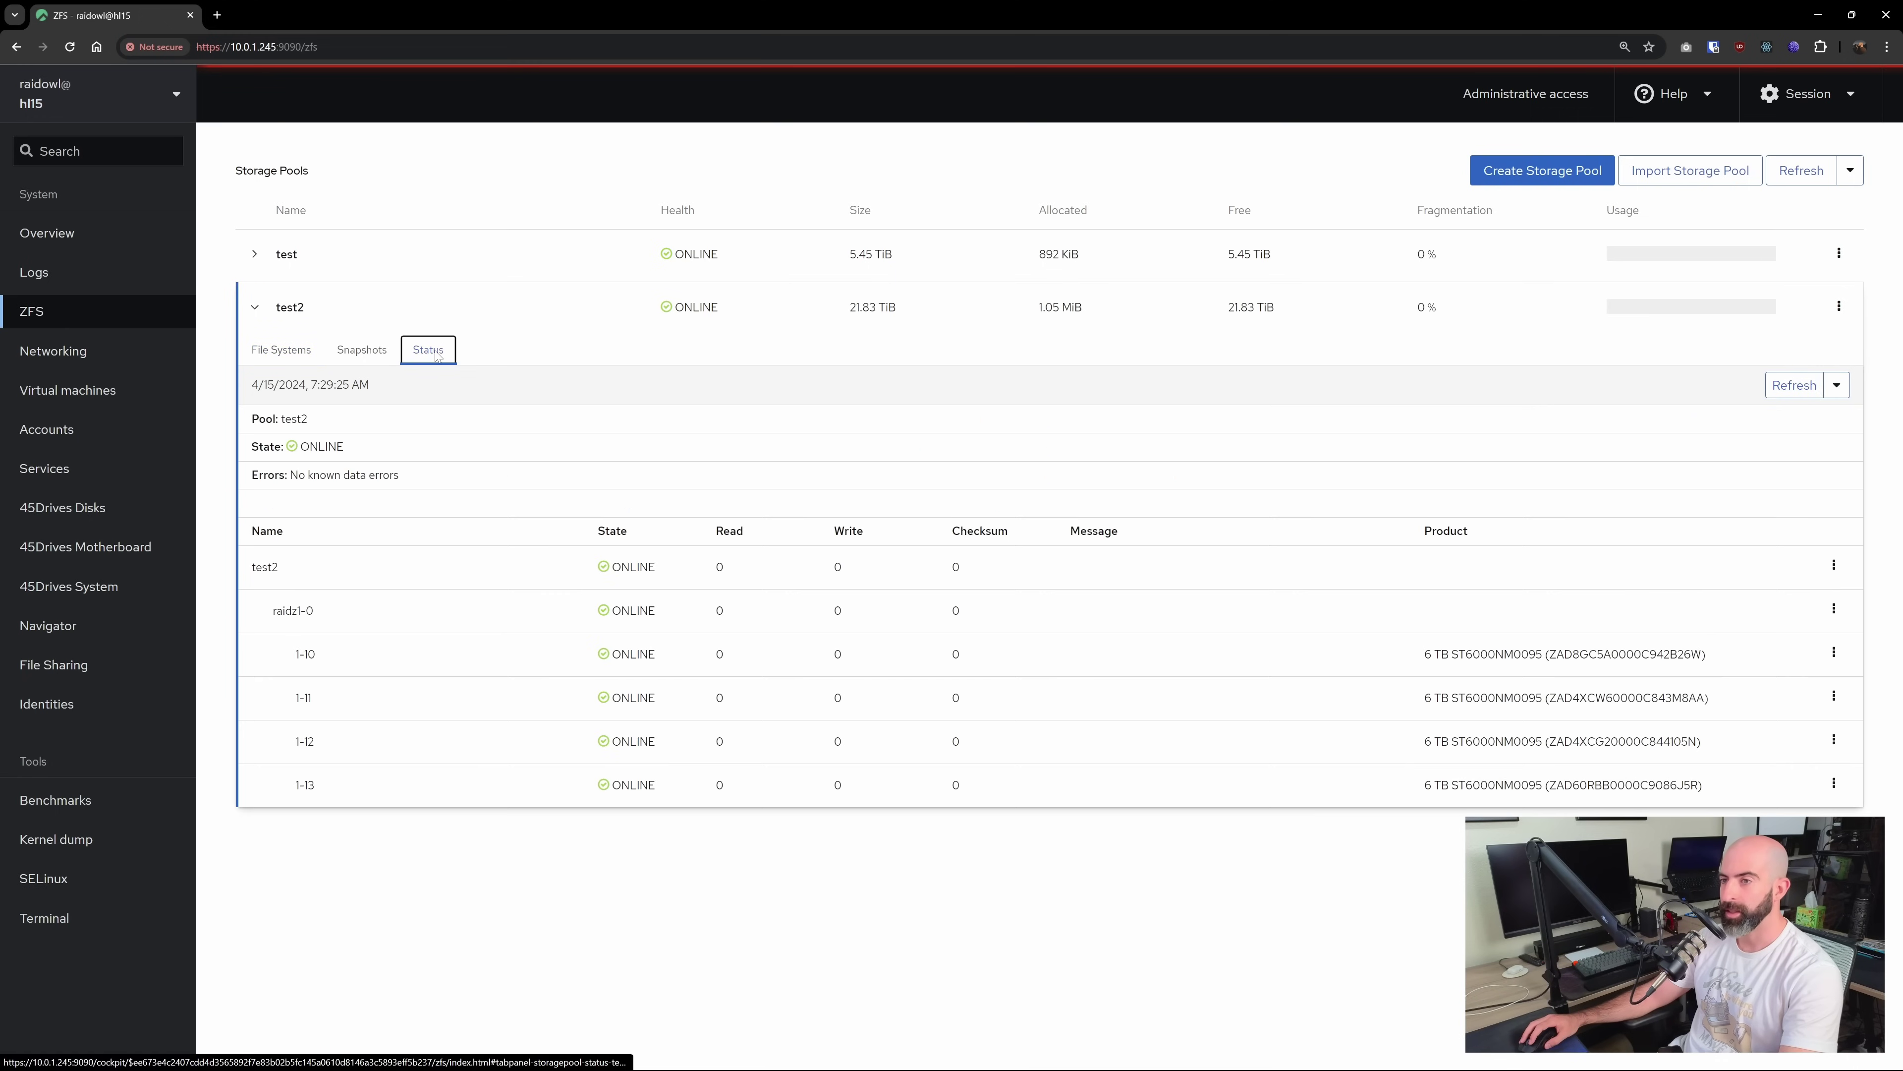
click(1833, 568)
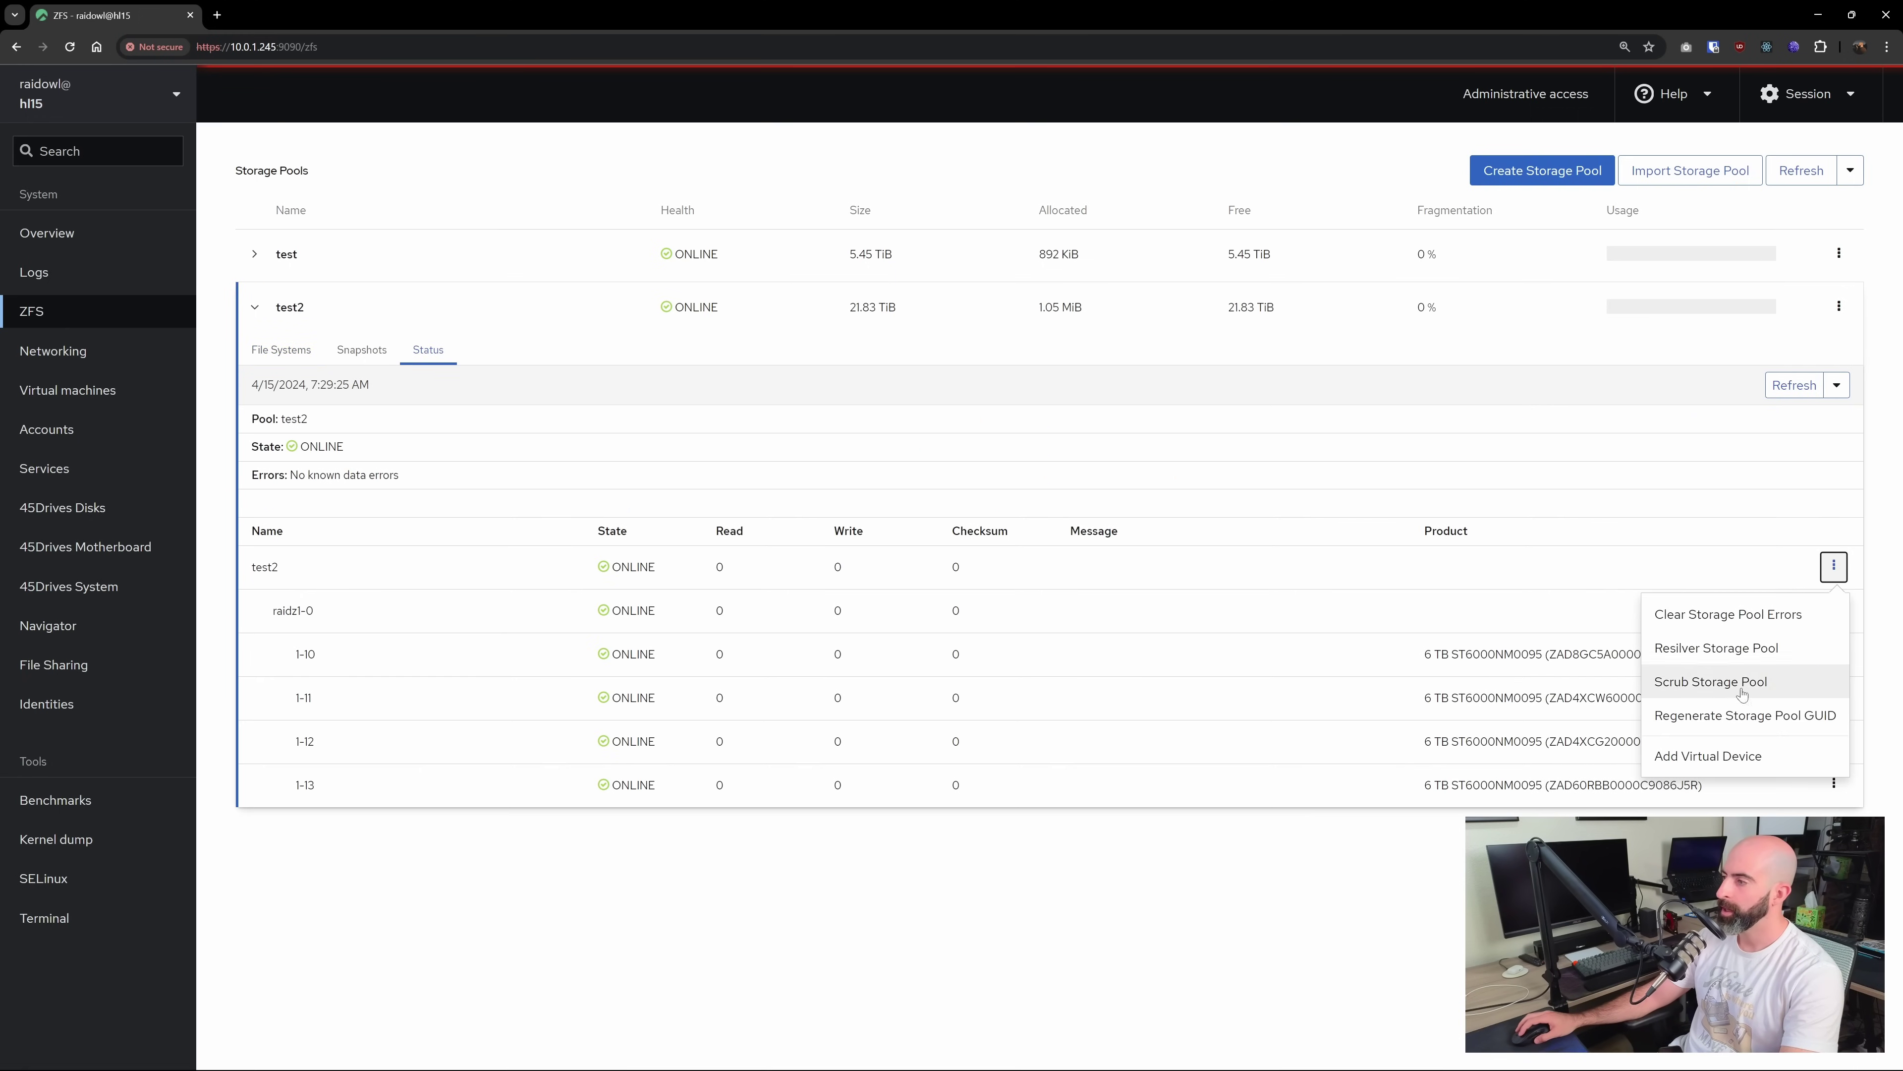
click(1721, 758)
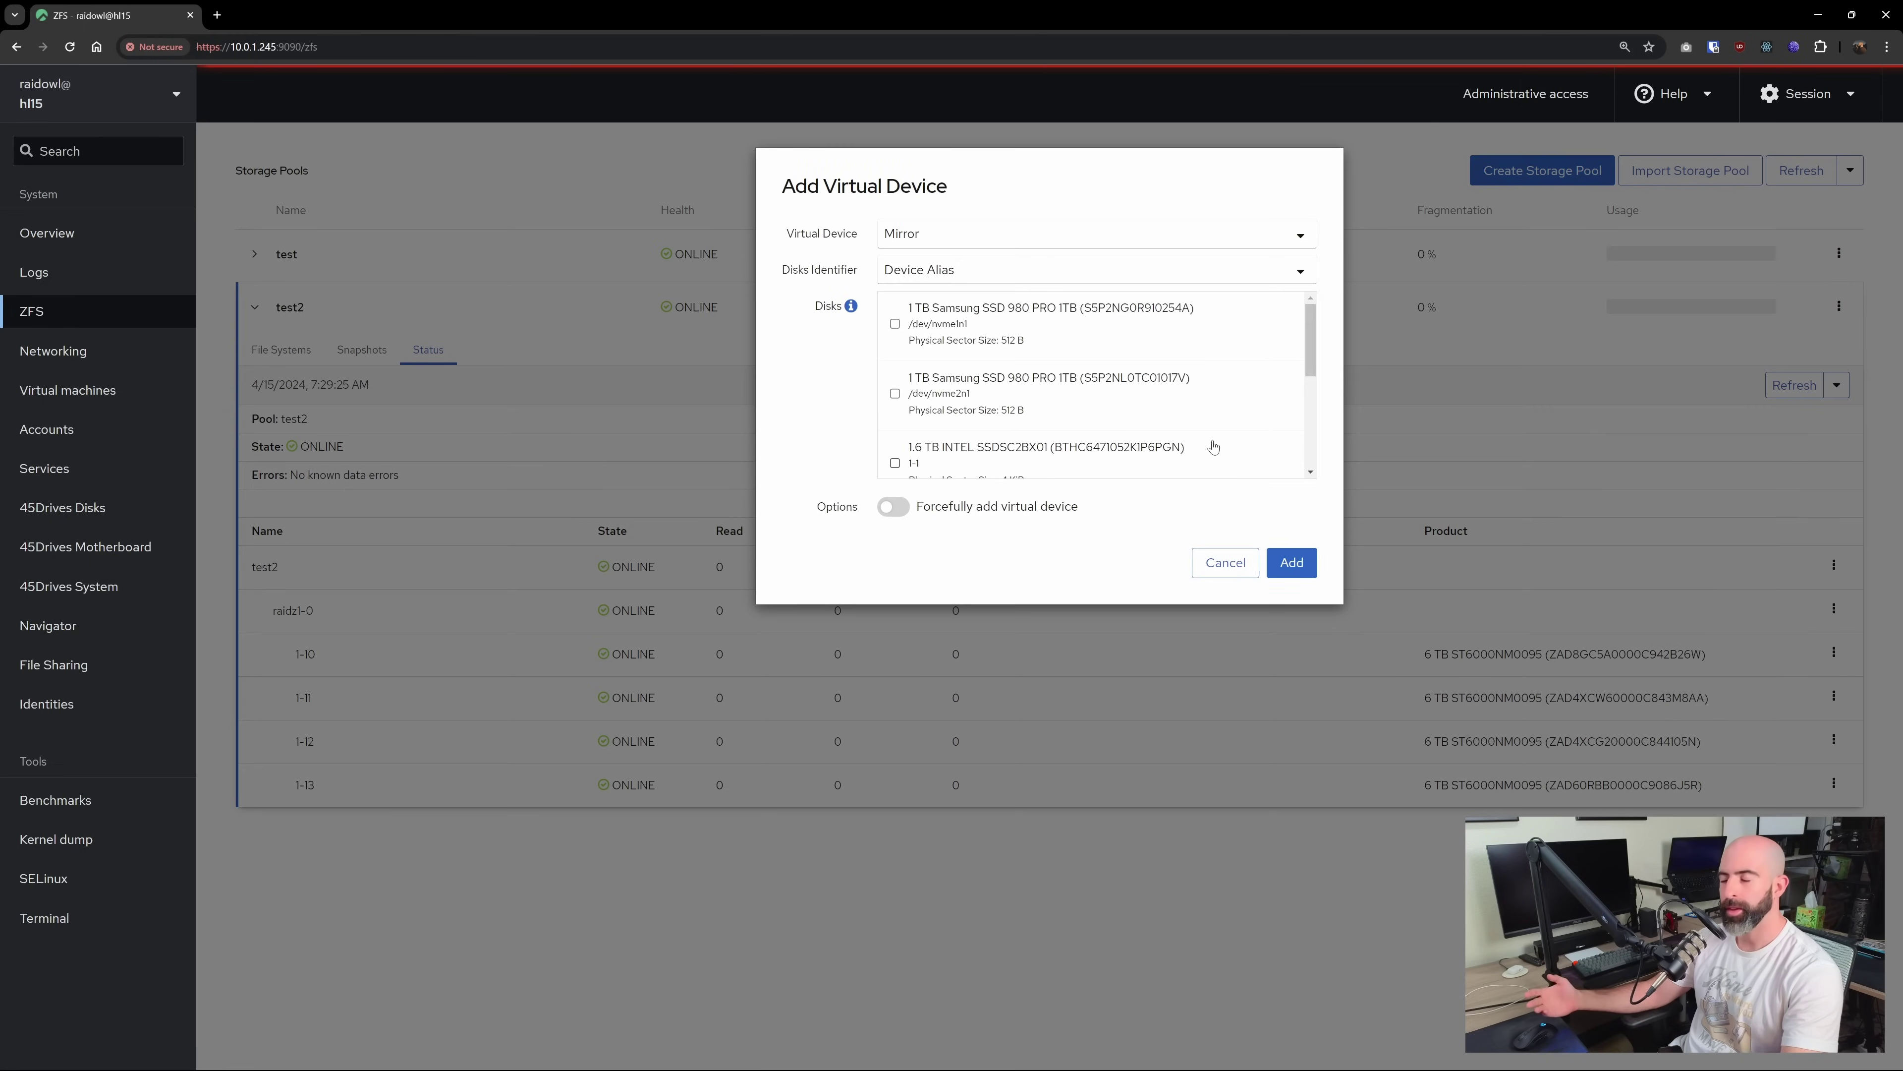
Set the new vdev type to Special, mirror it across disks 1-3 and 1-4, and add it
click(971, 239)
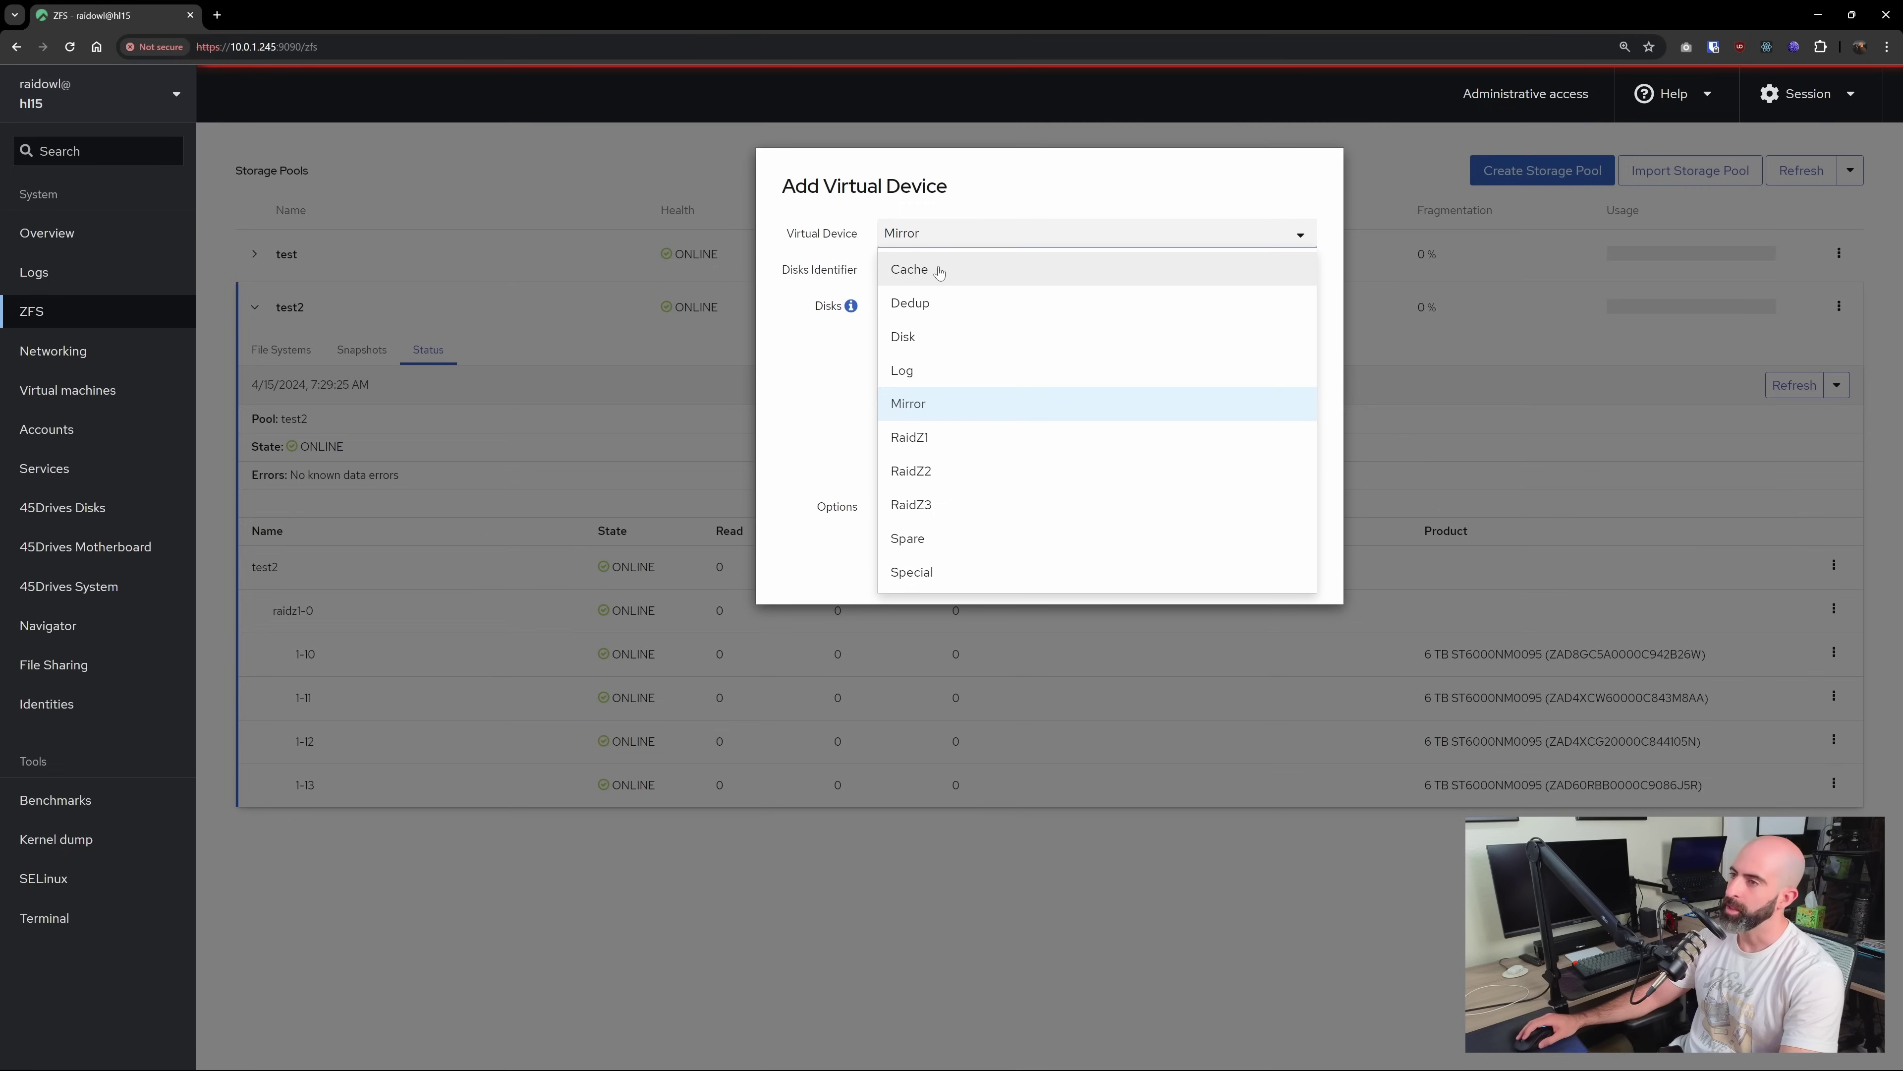
click(930, 574)
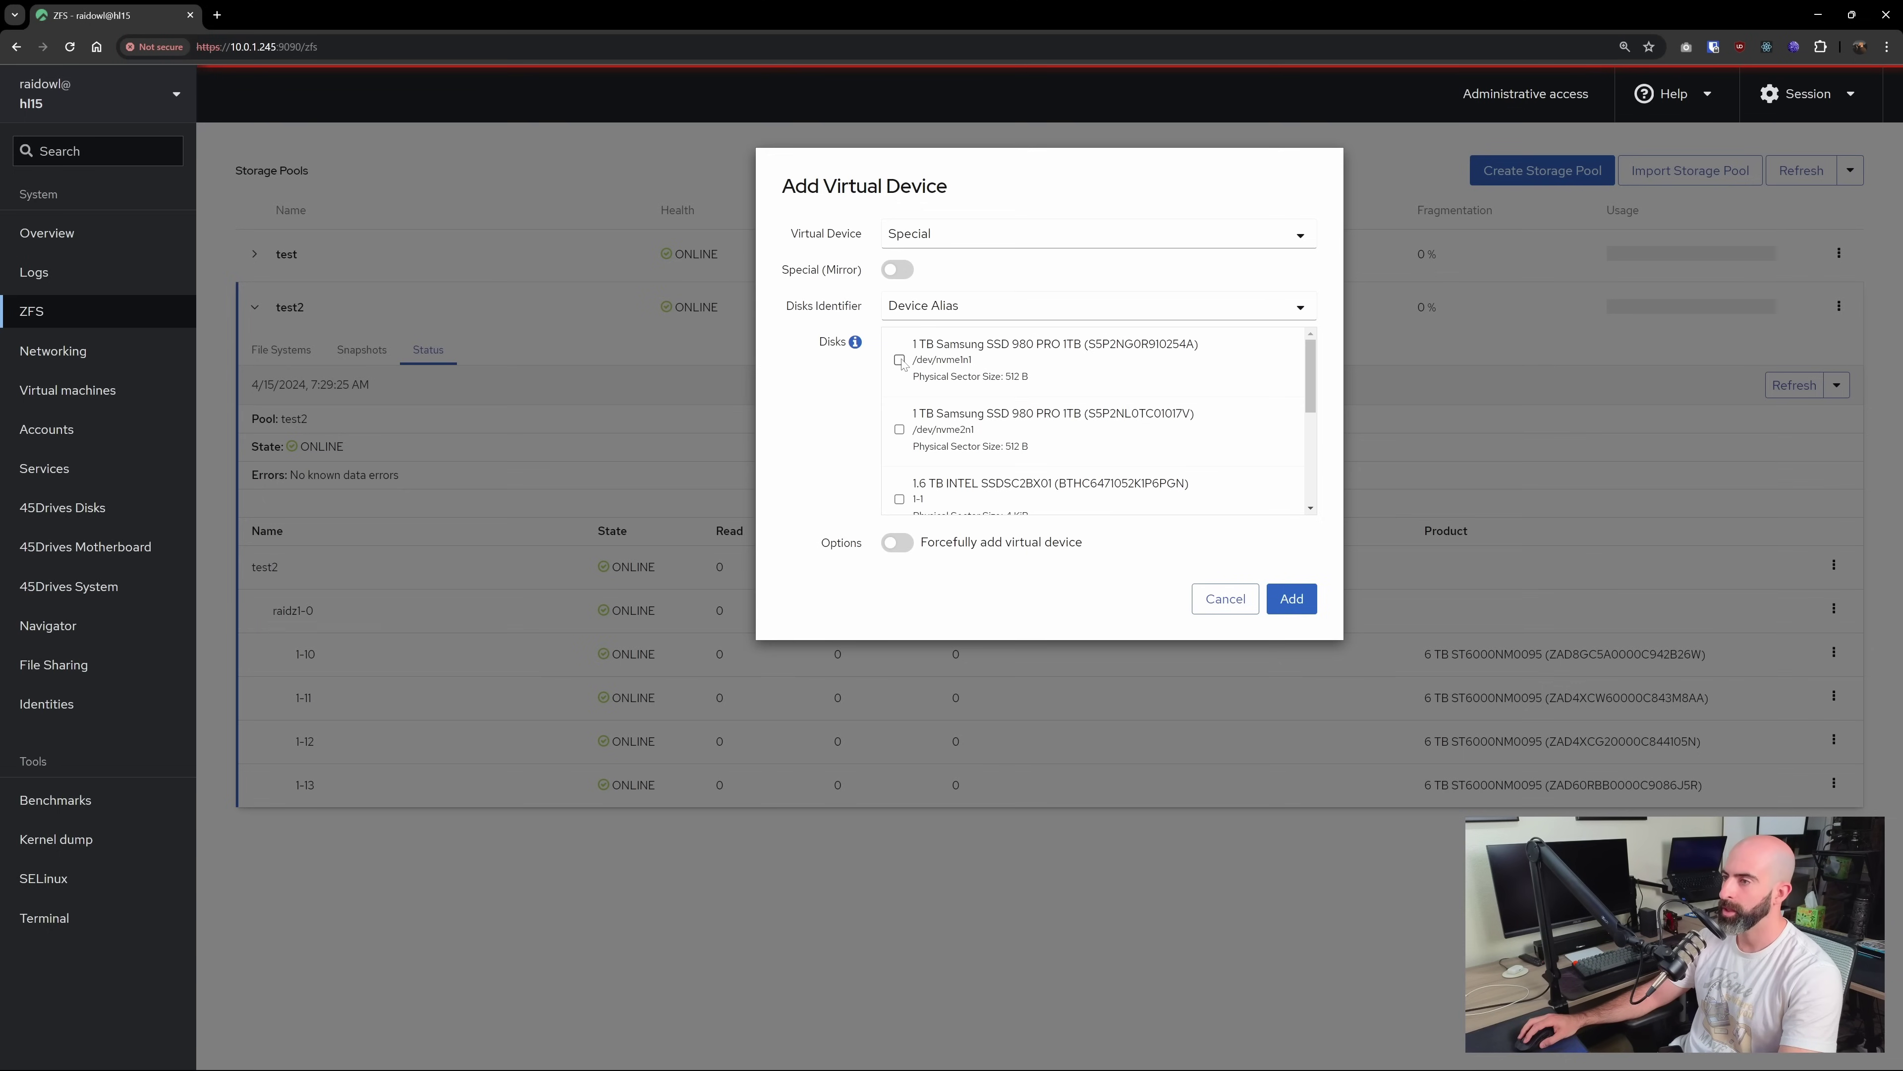
scroll(1116, 405, down, 3)
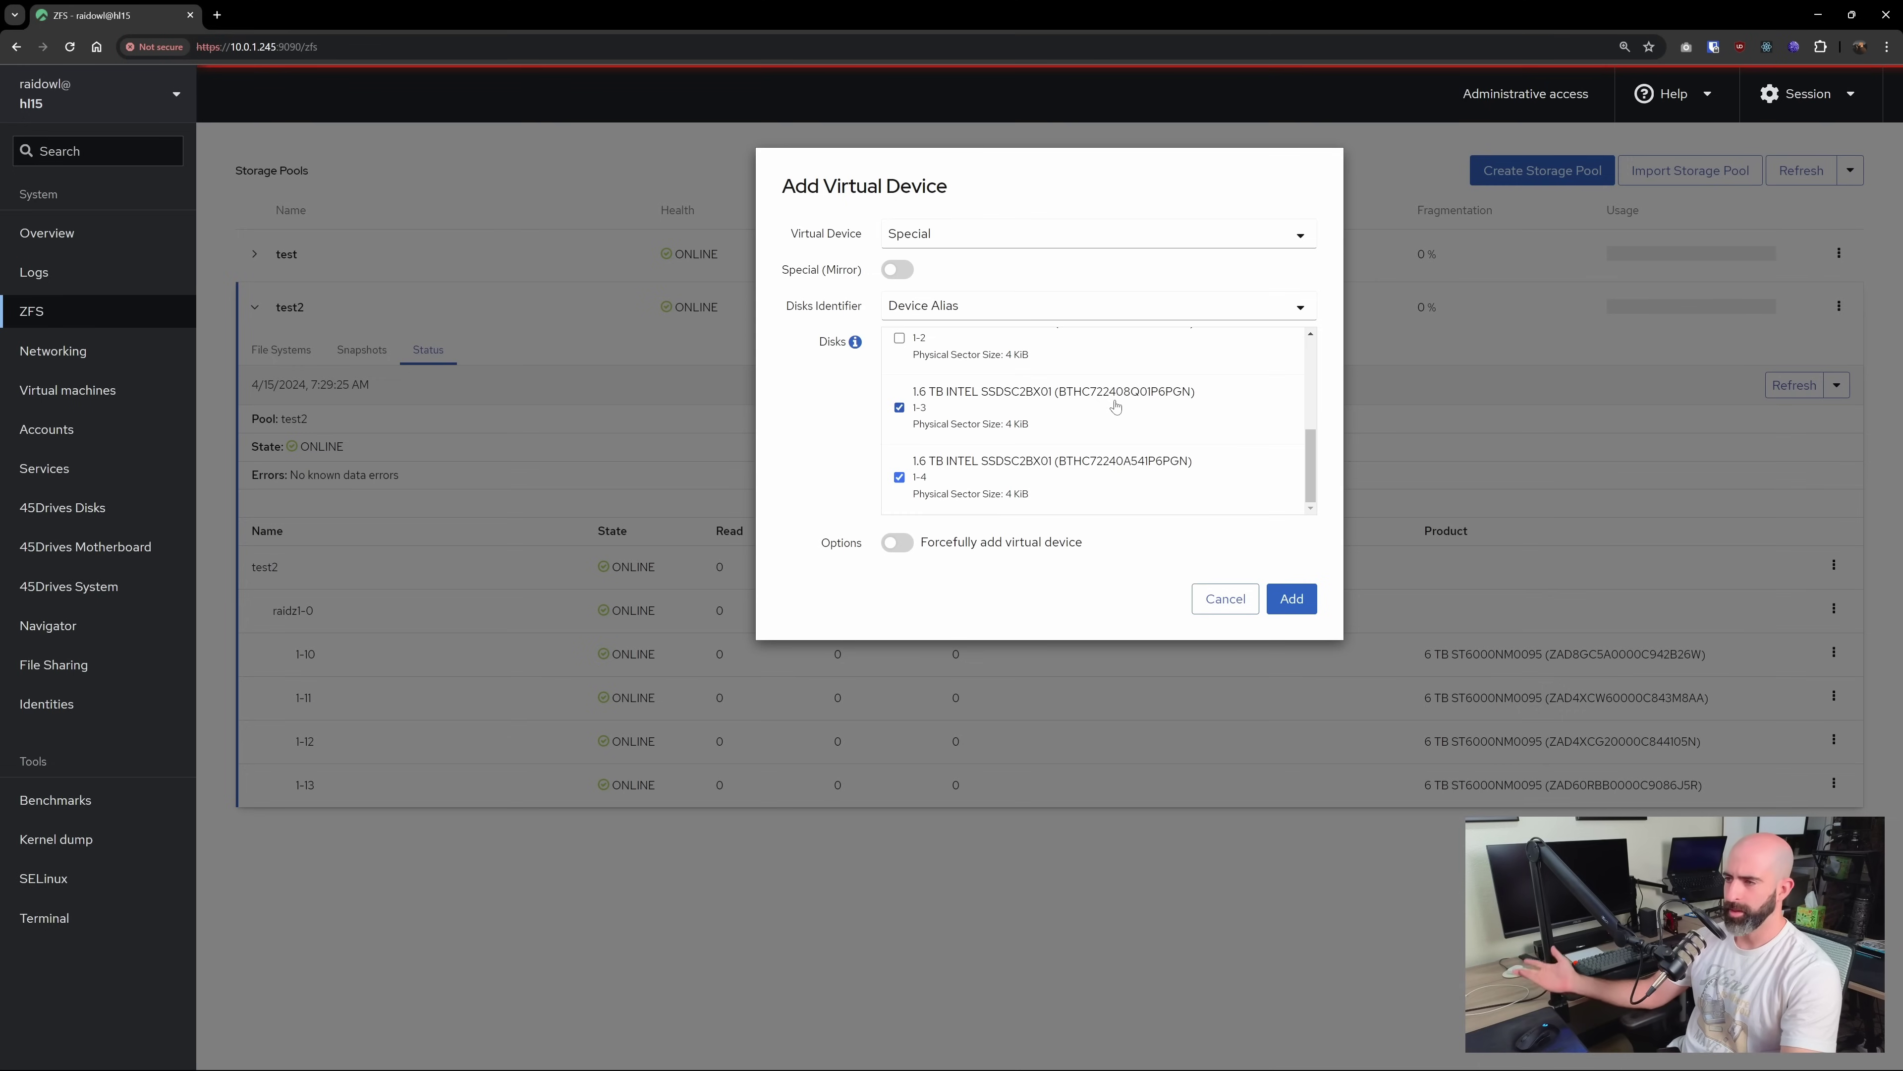
click(897, 270)
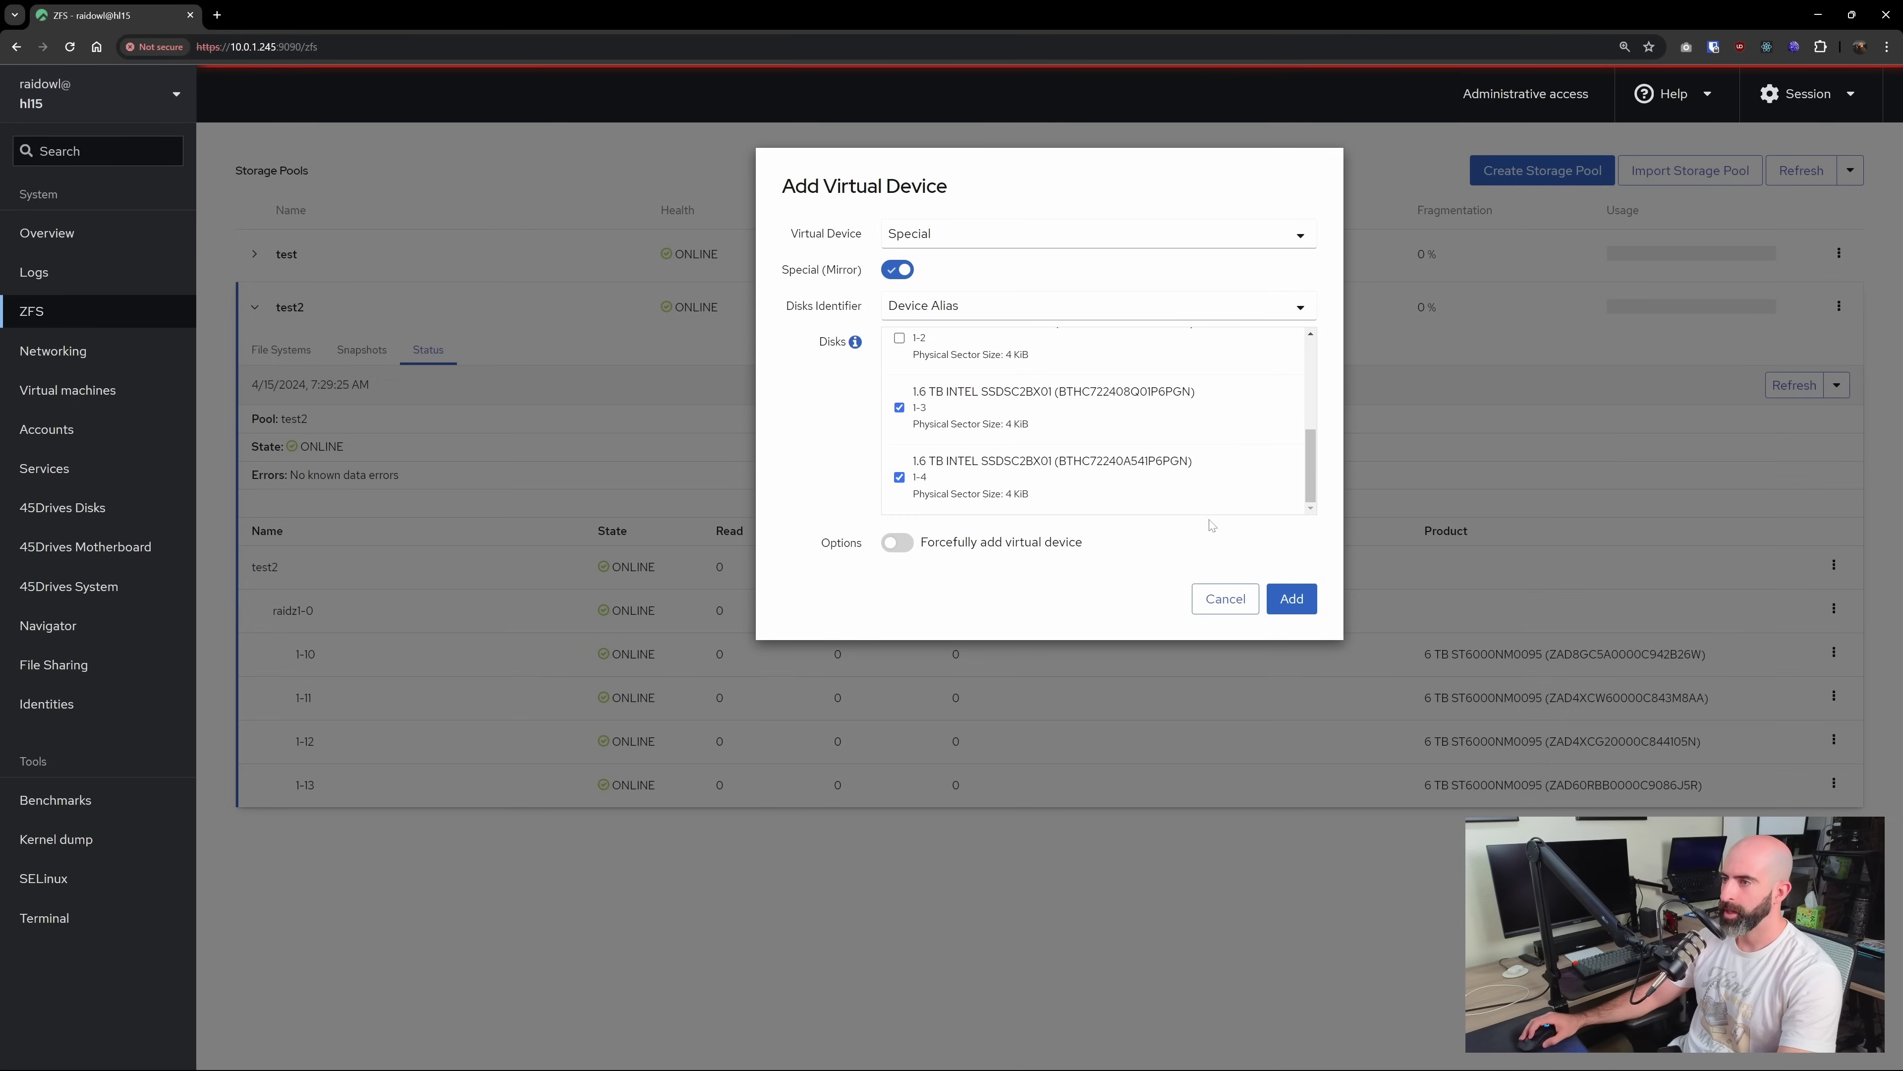
click(1290, 599)
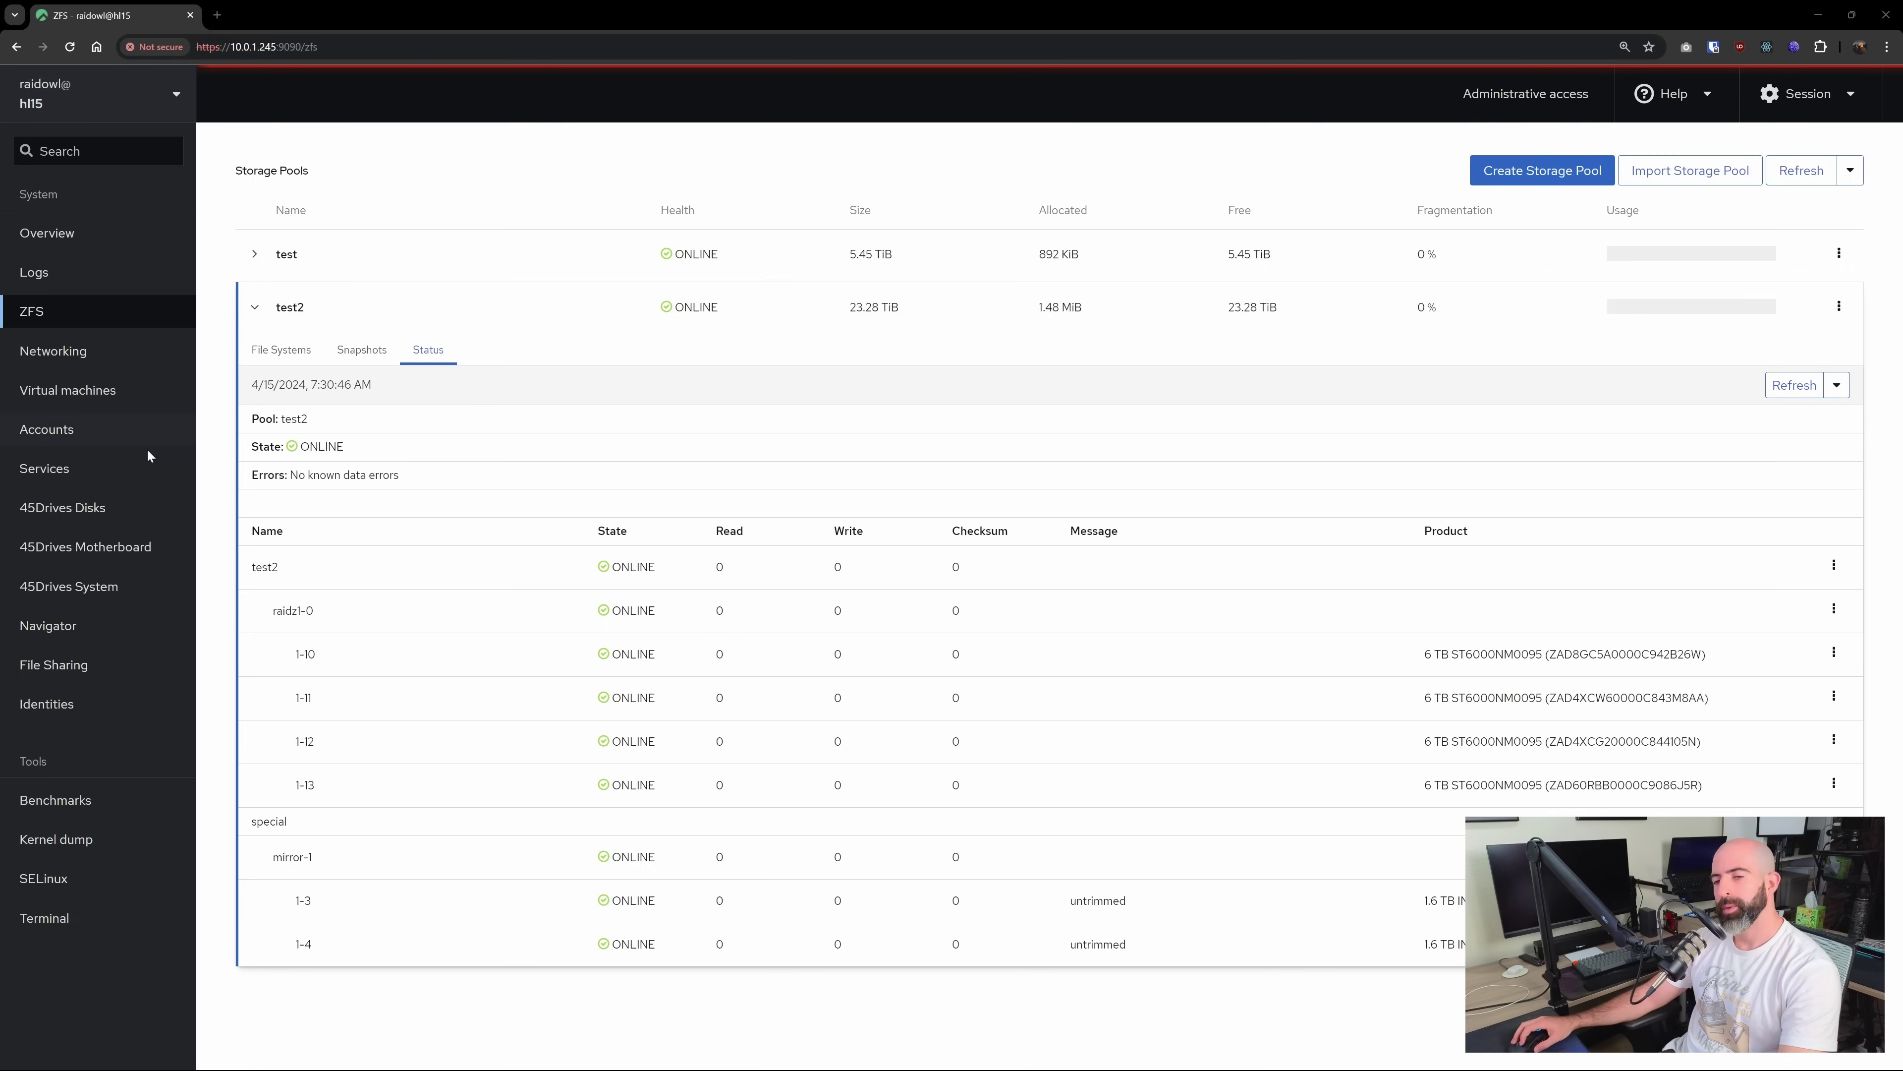
Go to the File Sharing page to see its Samba settings with server description HL15
click(76, 667)
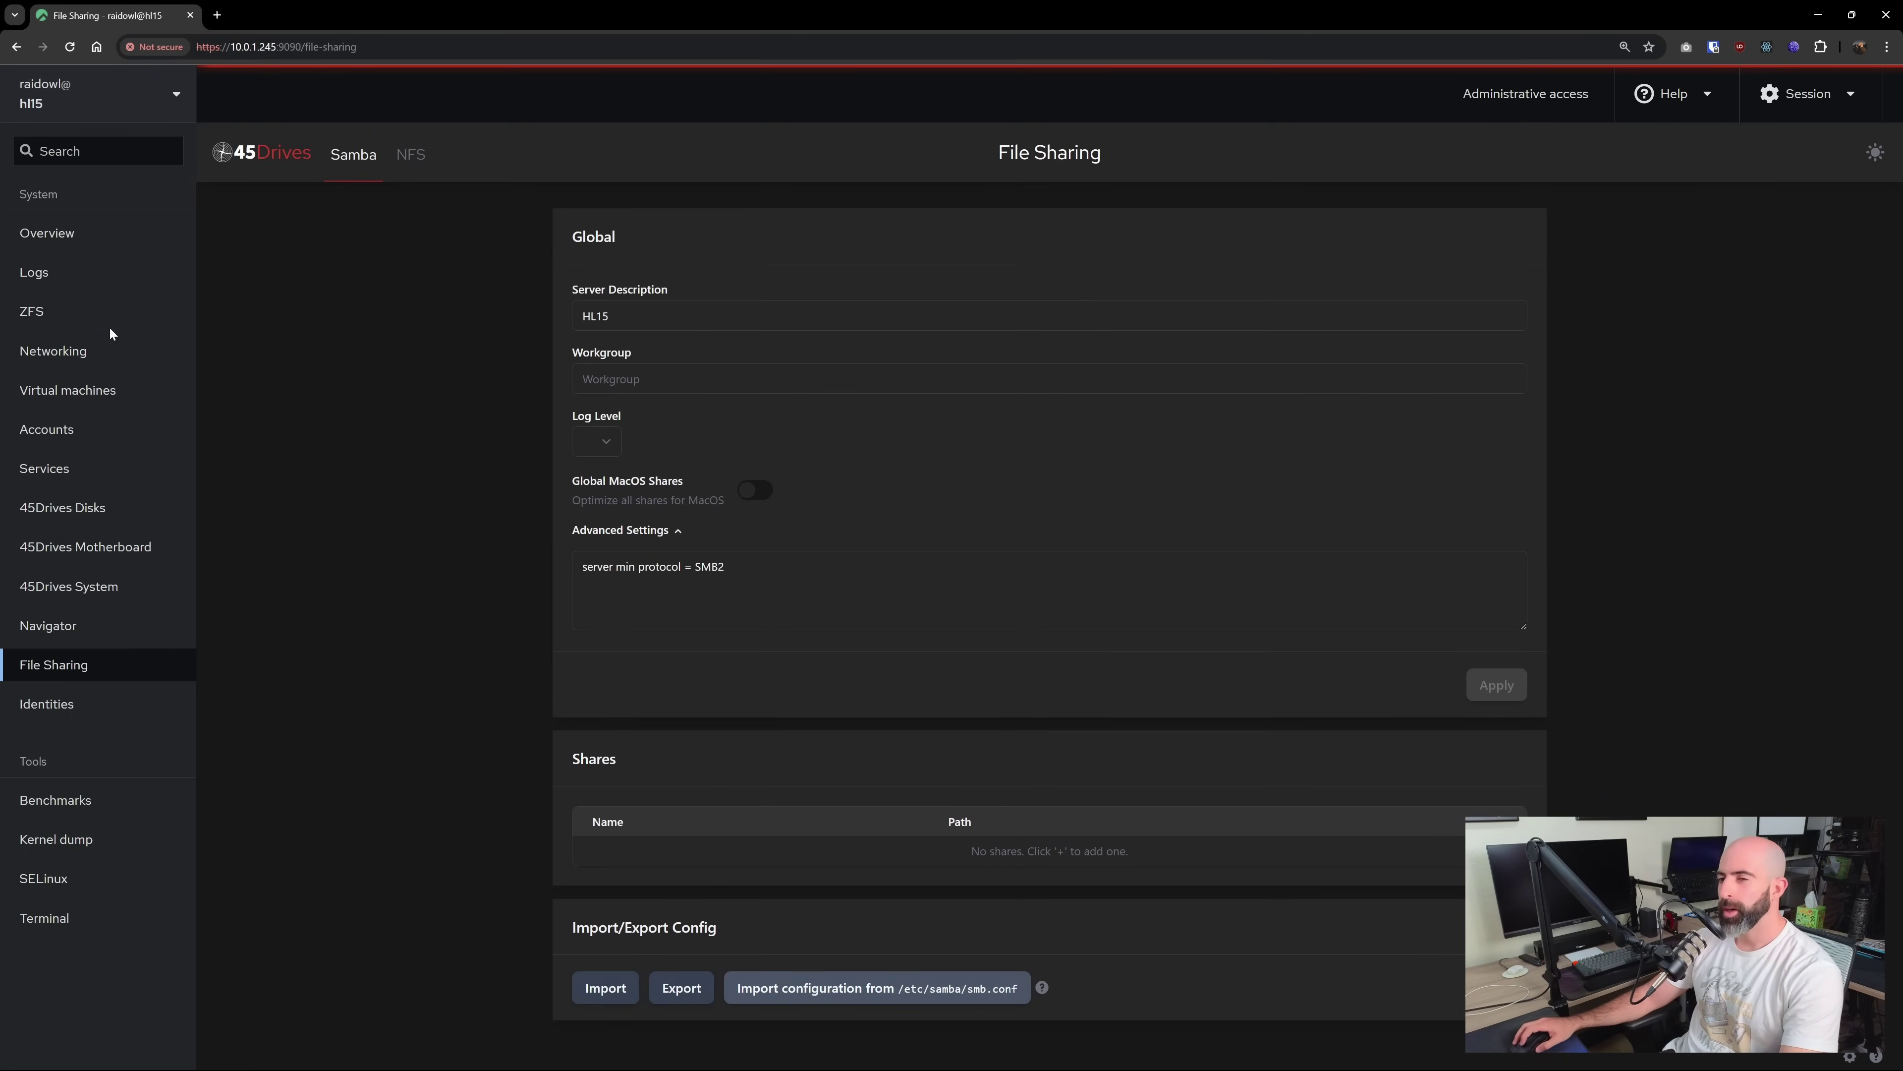
Create filesystem share2 in pool test2 with NFS and Samba sharing enabled, then reload the page
click(70, 316)
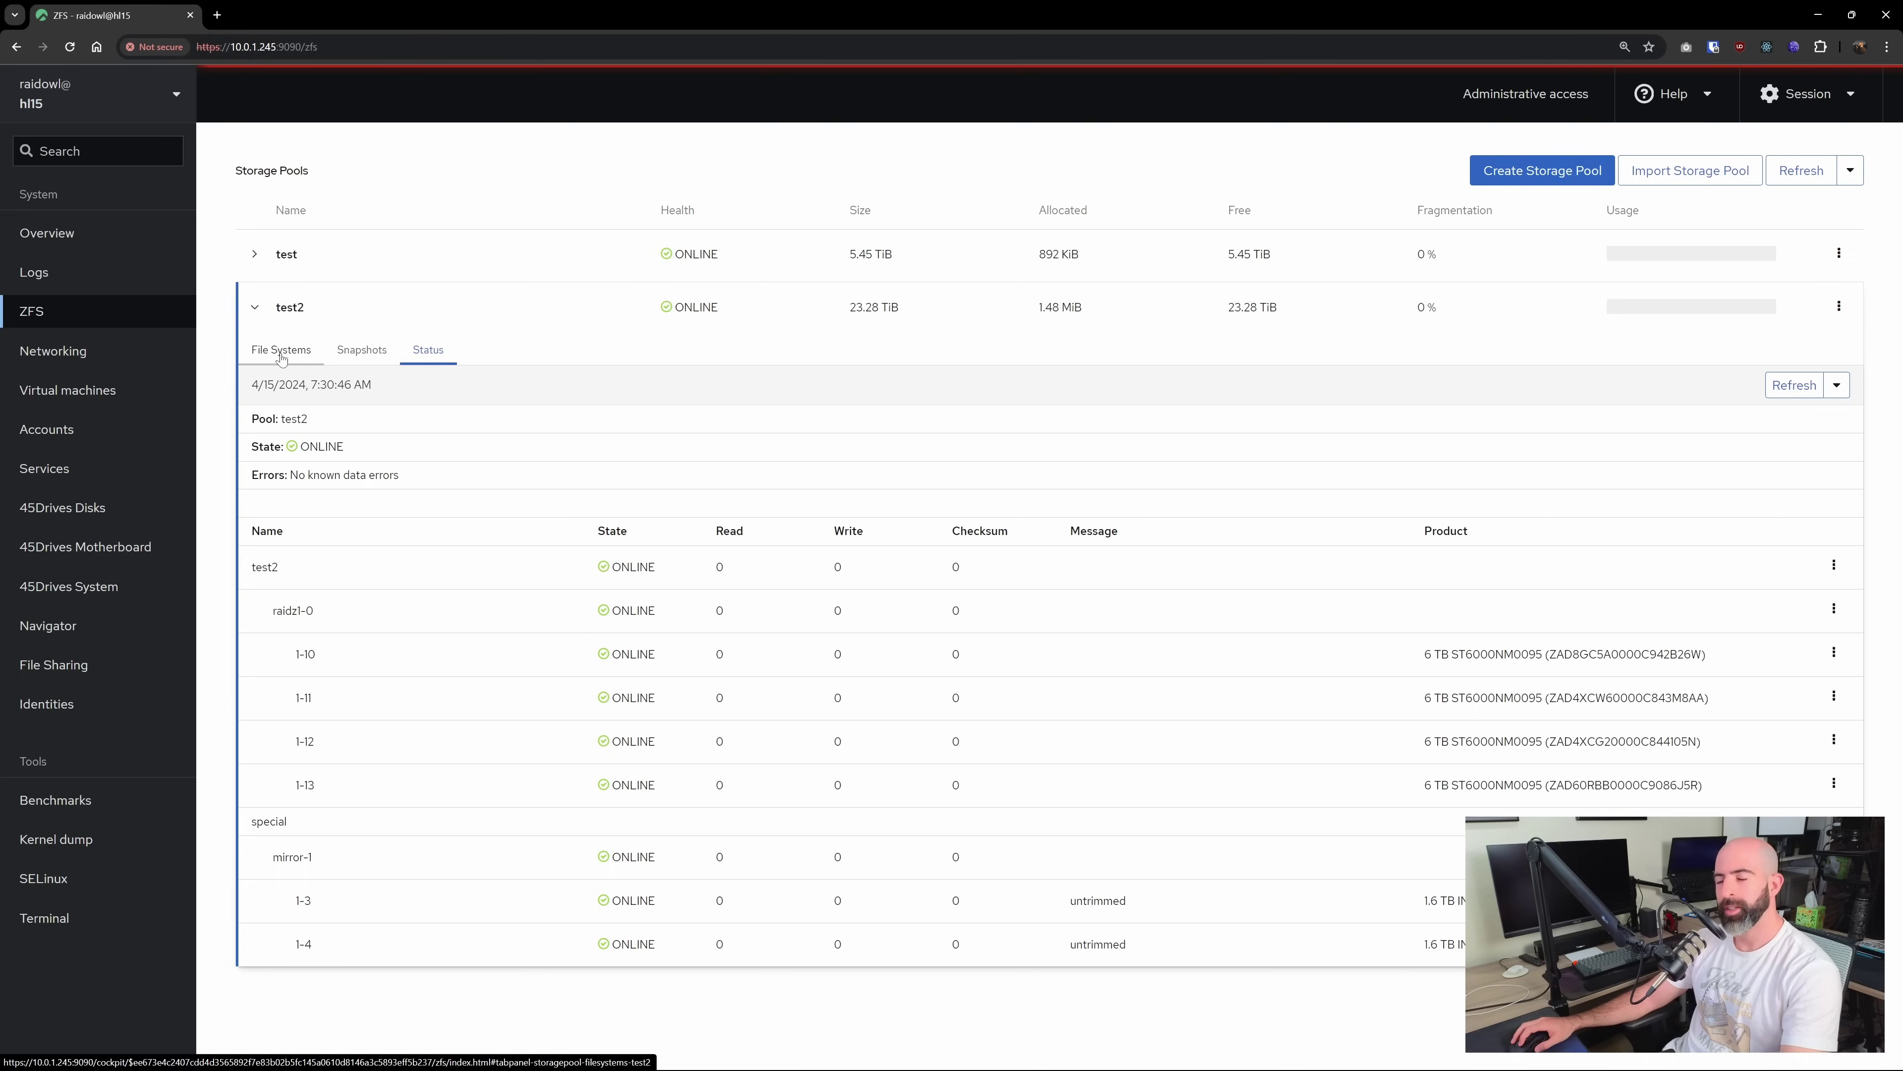
click(282, 353)
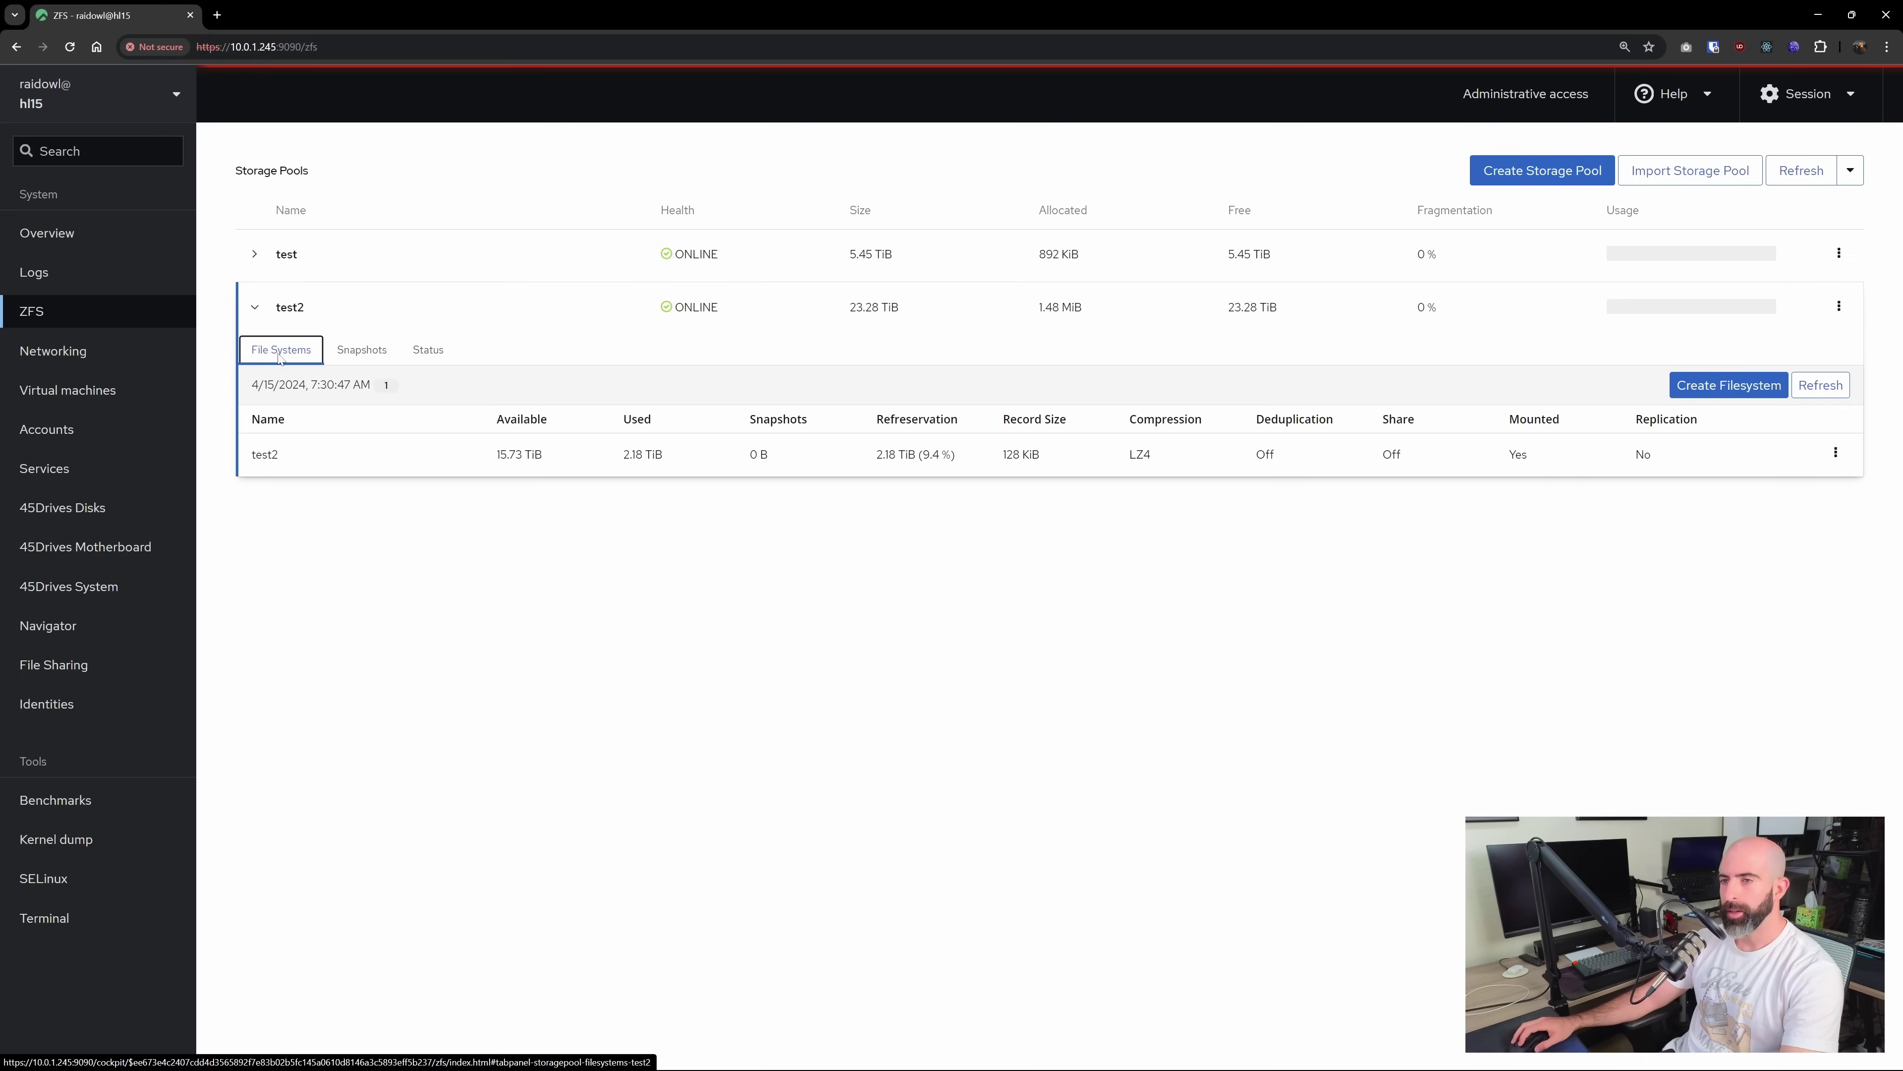
click(1728, 384)
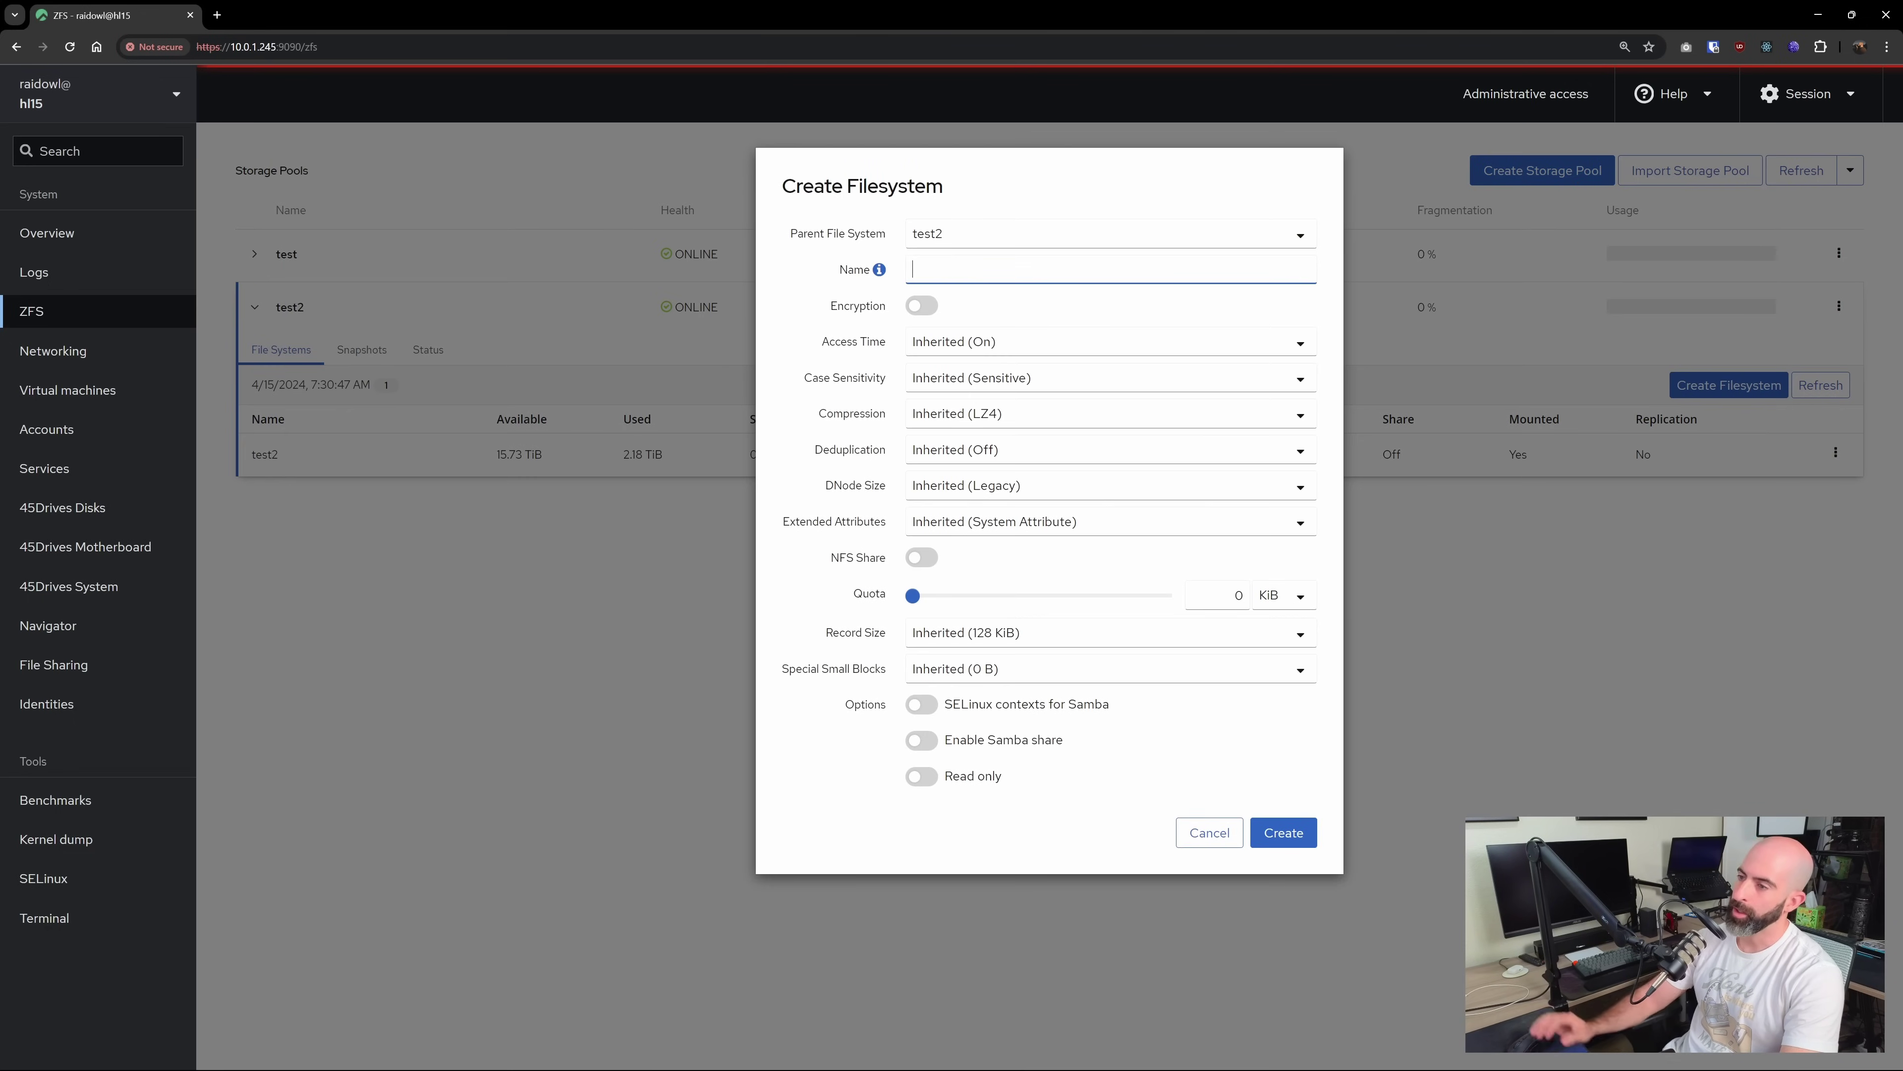
text(share2)
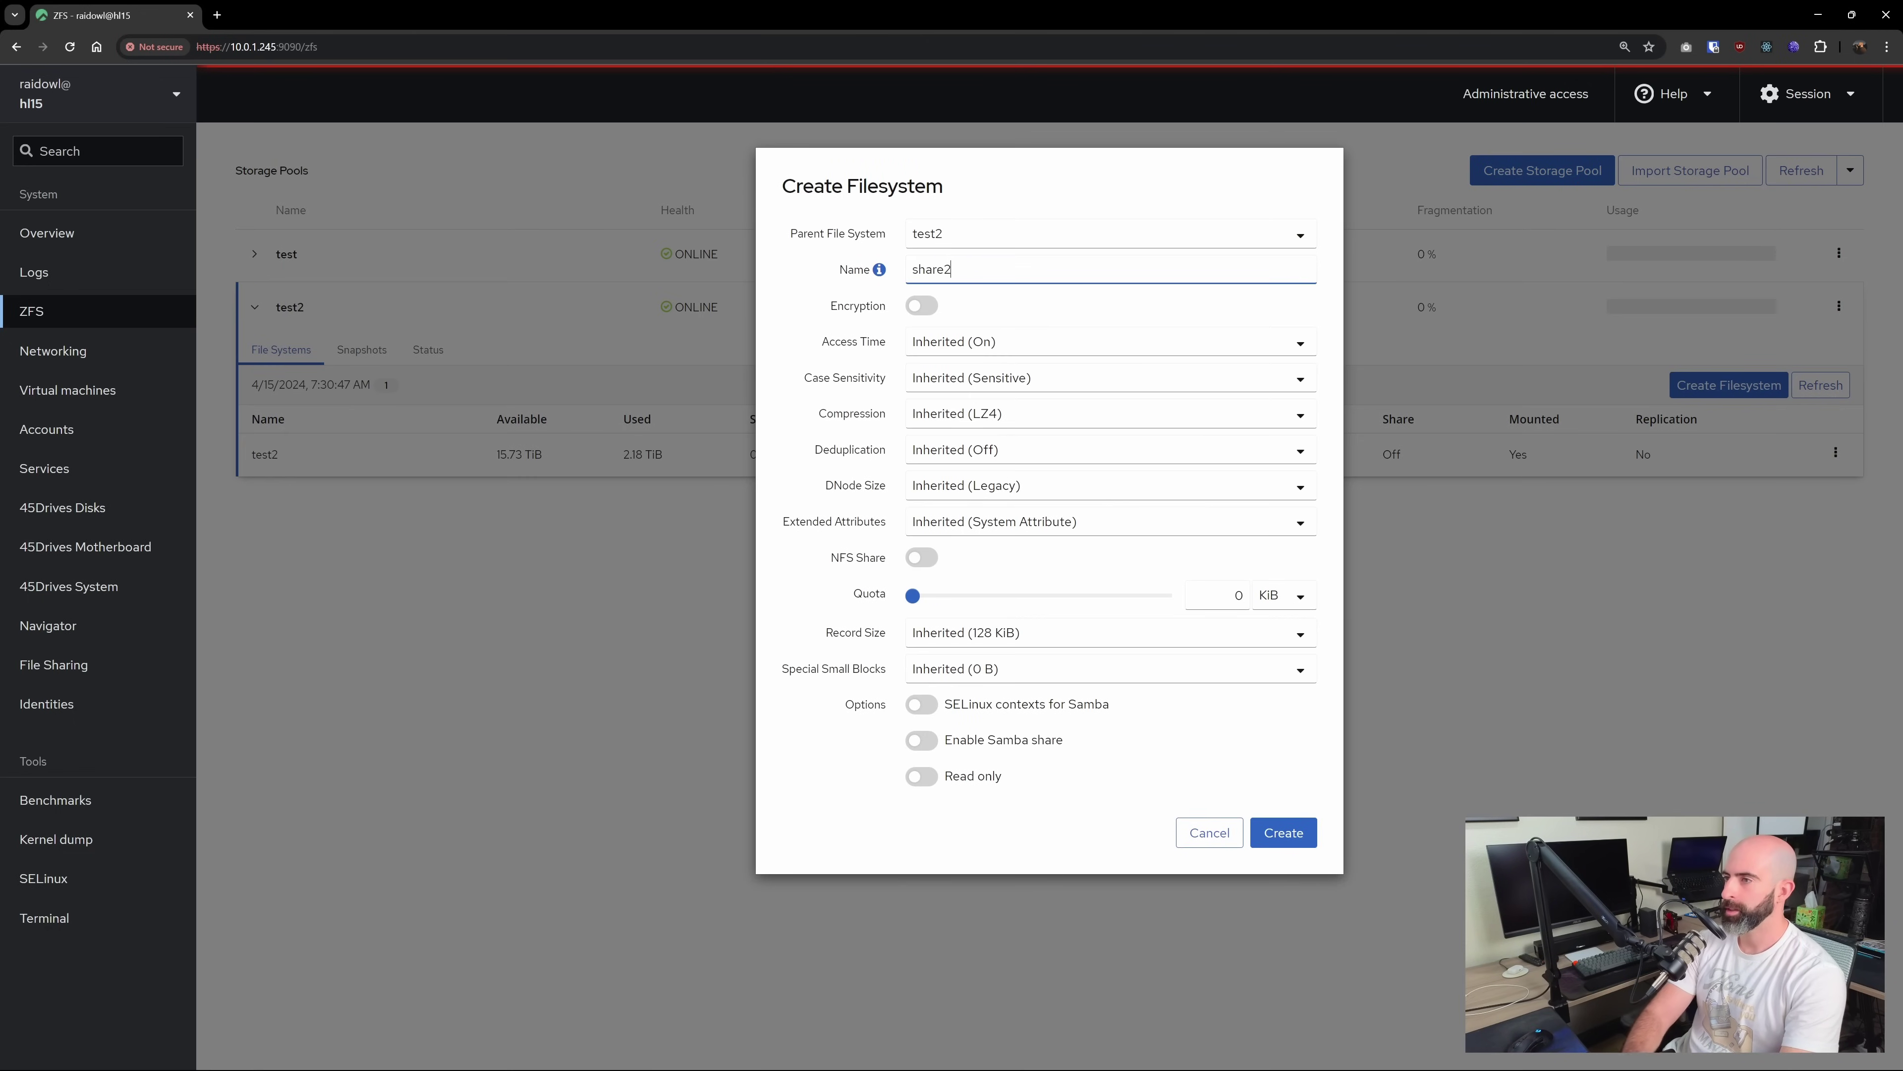
click(965, 215)
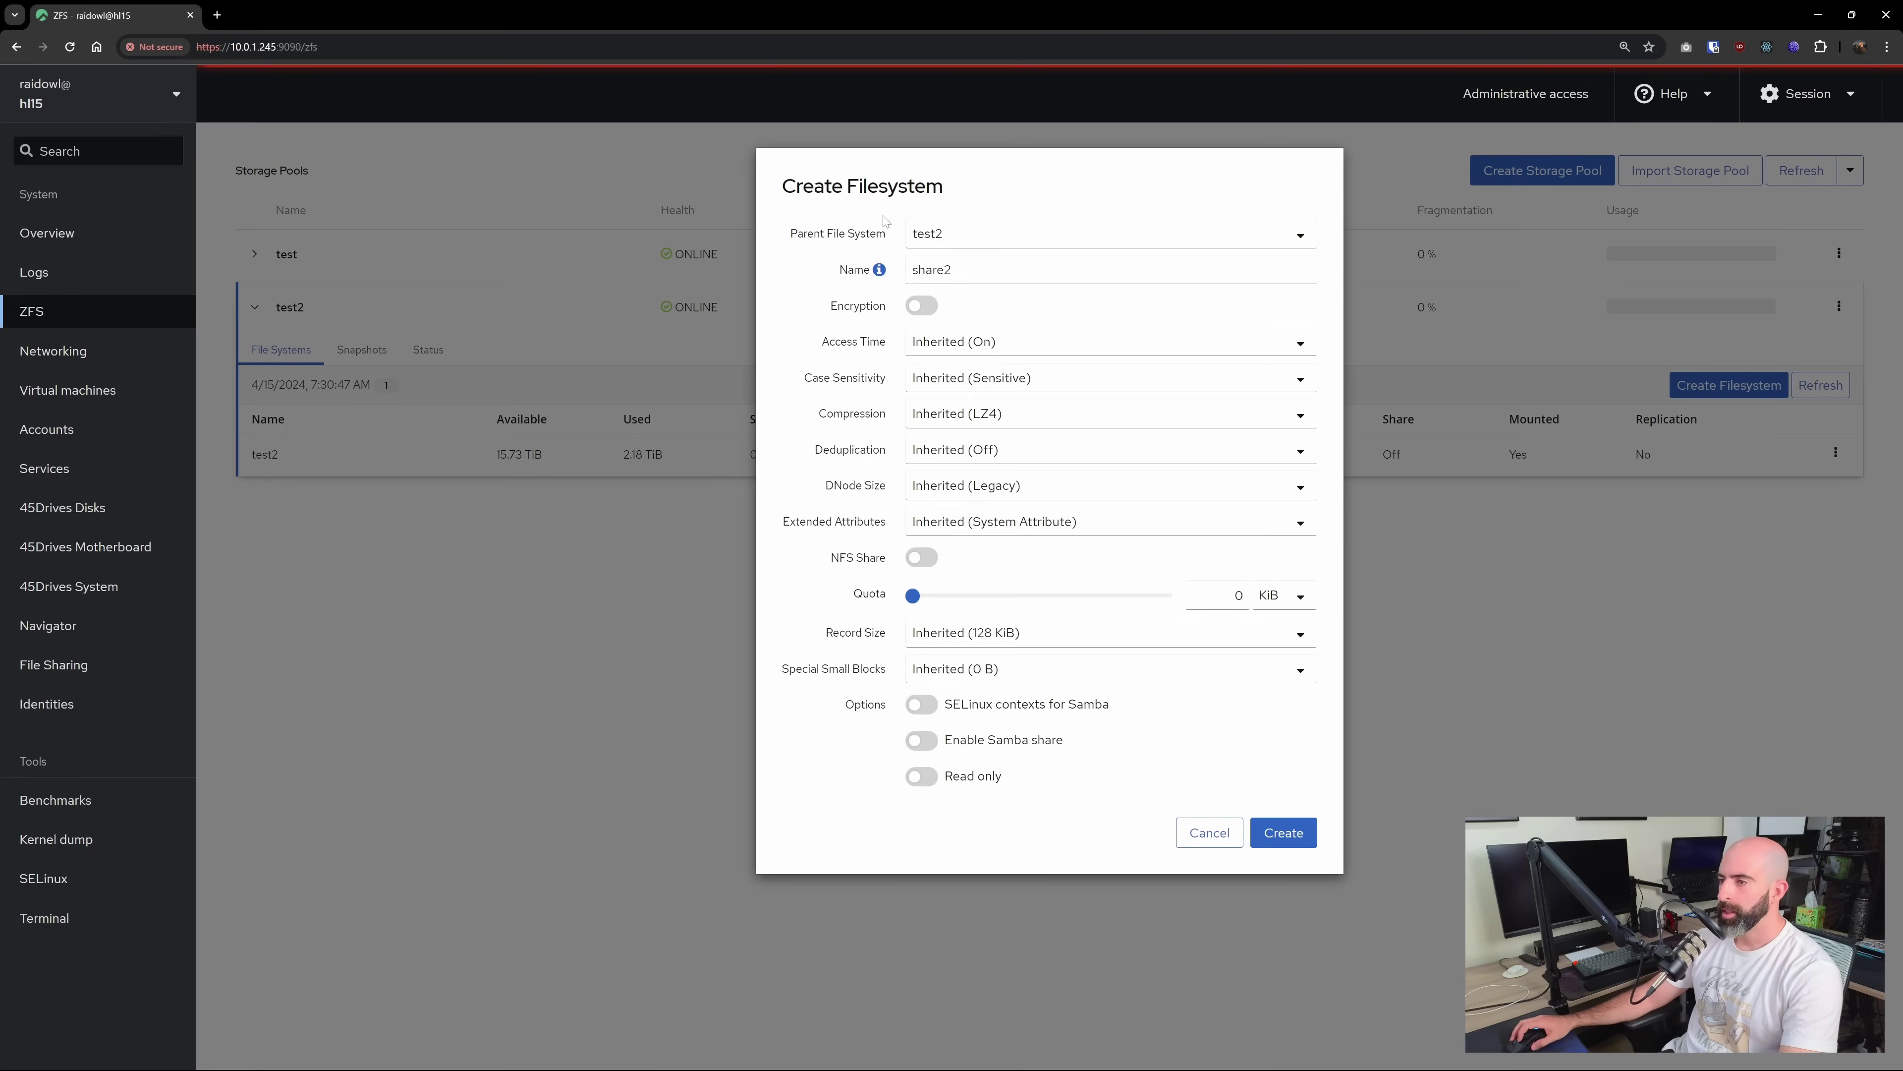
click(921, 562)
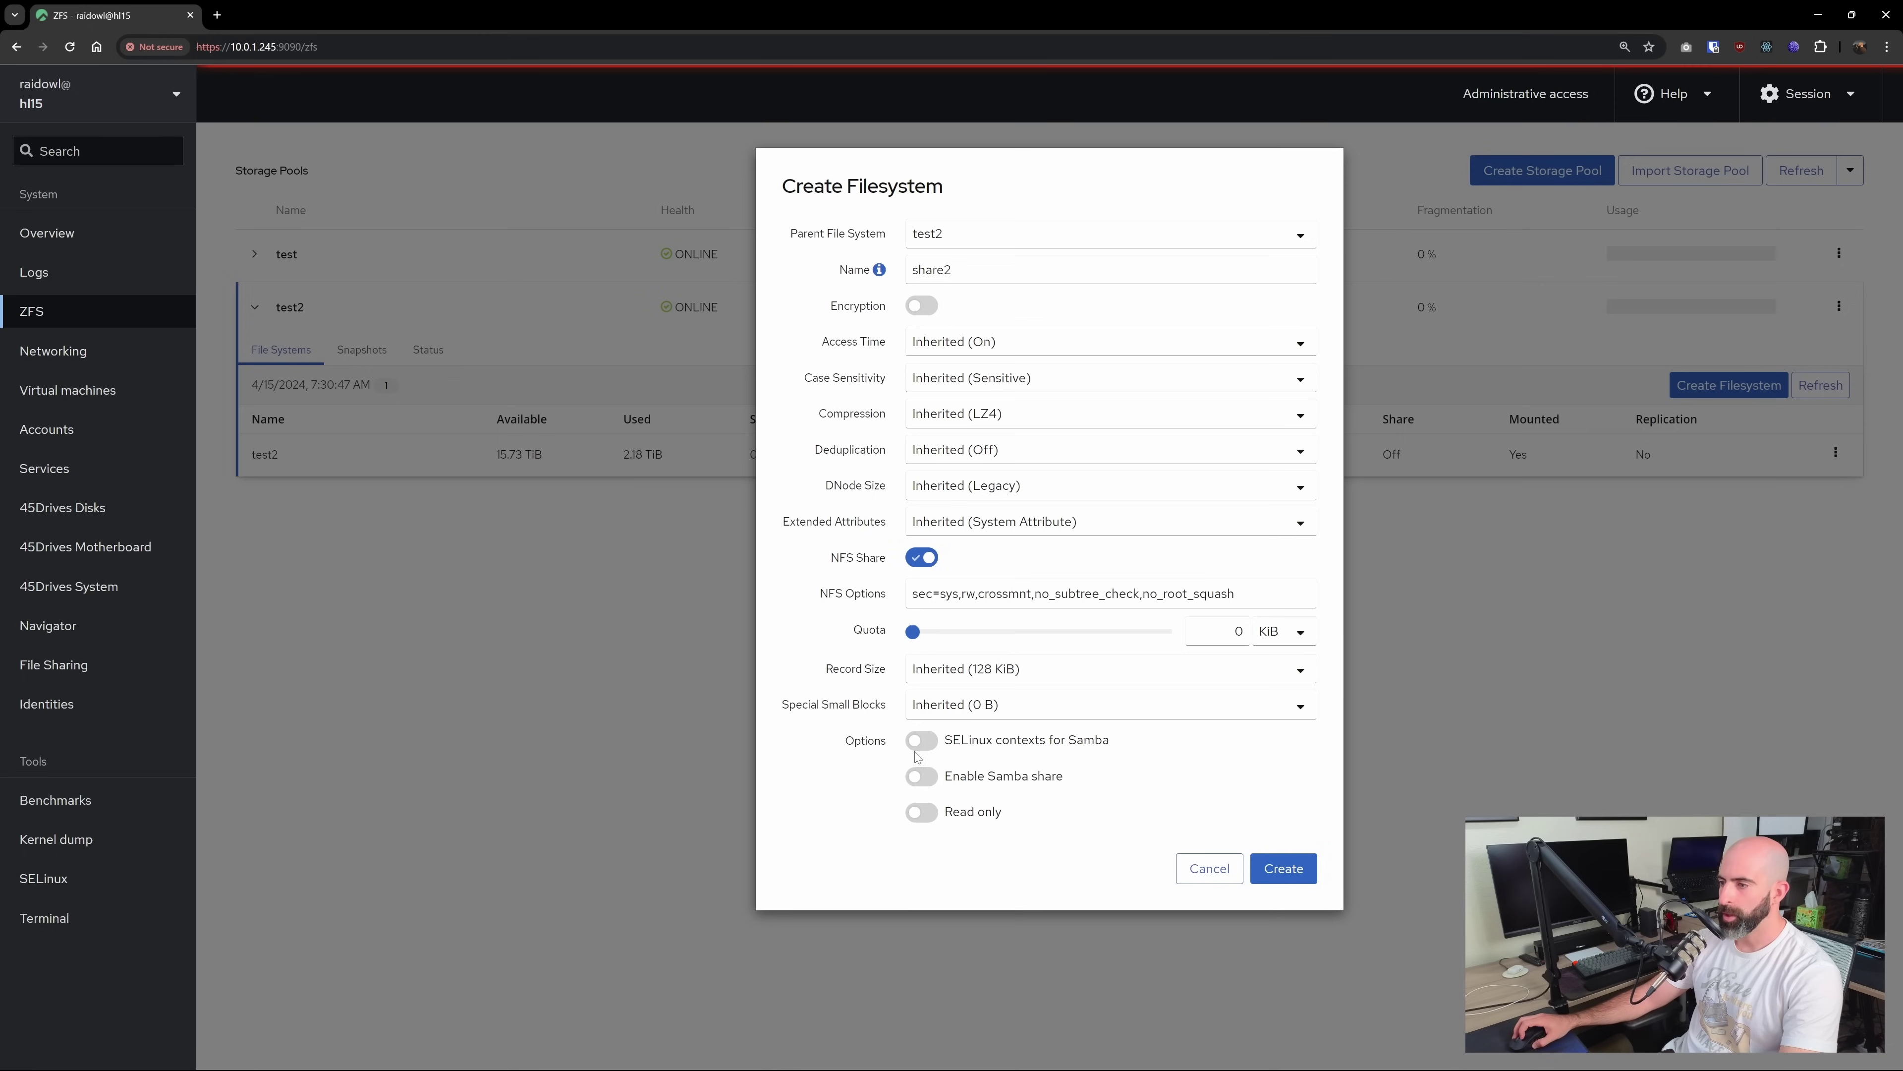
click(923, 777)
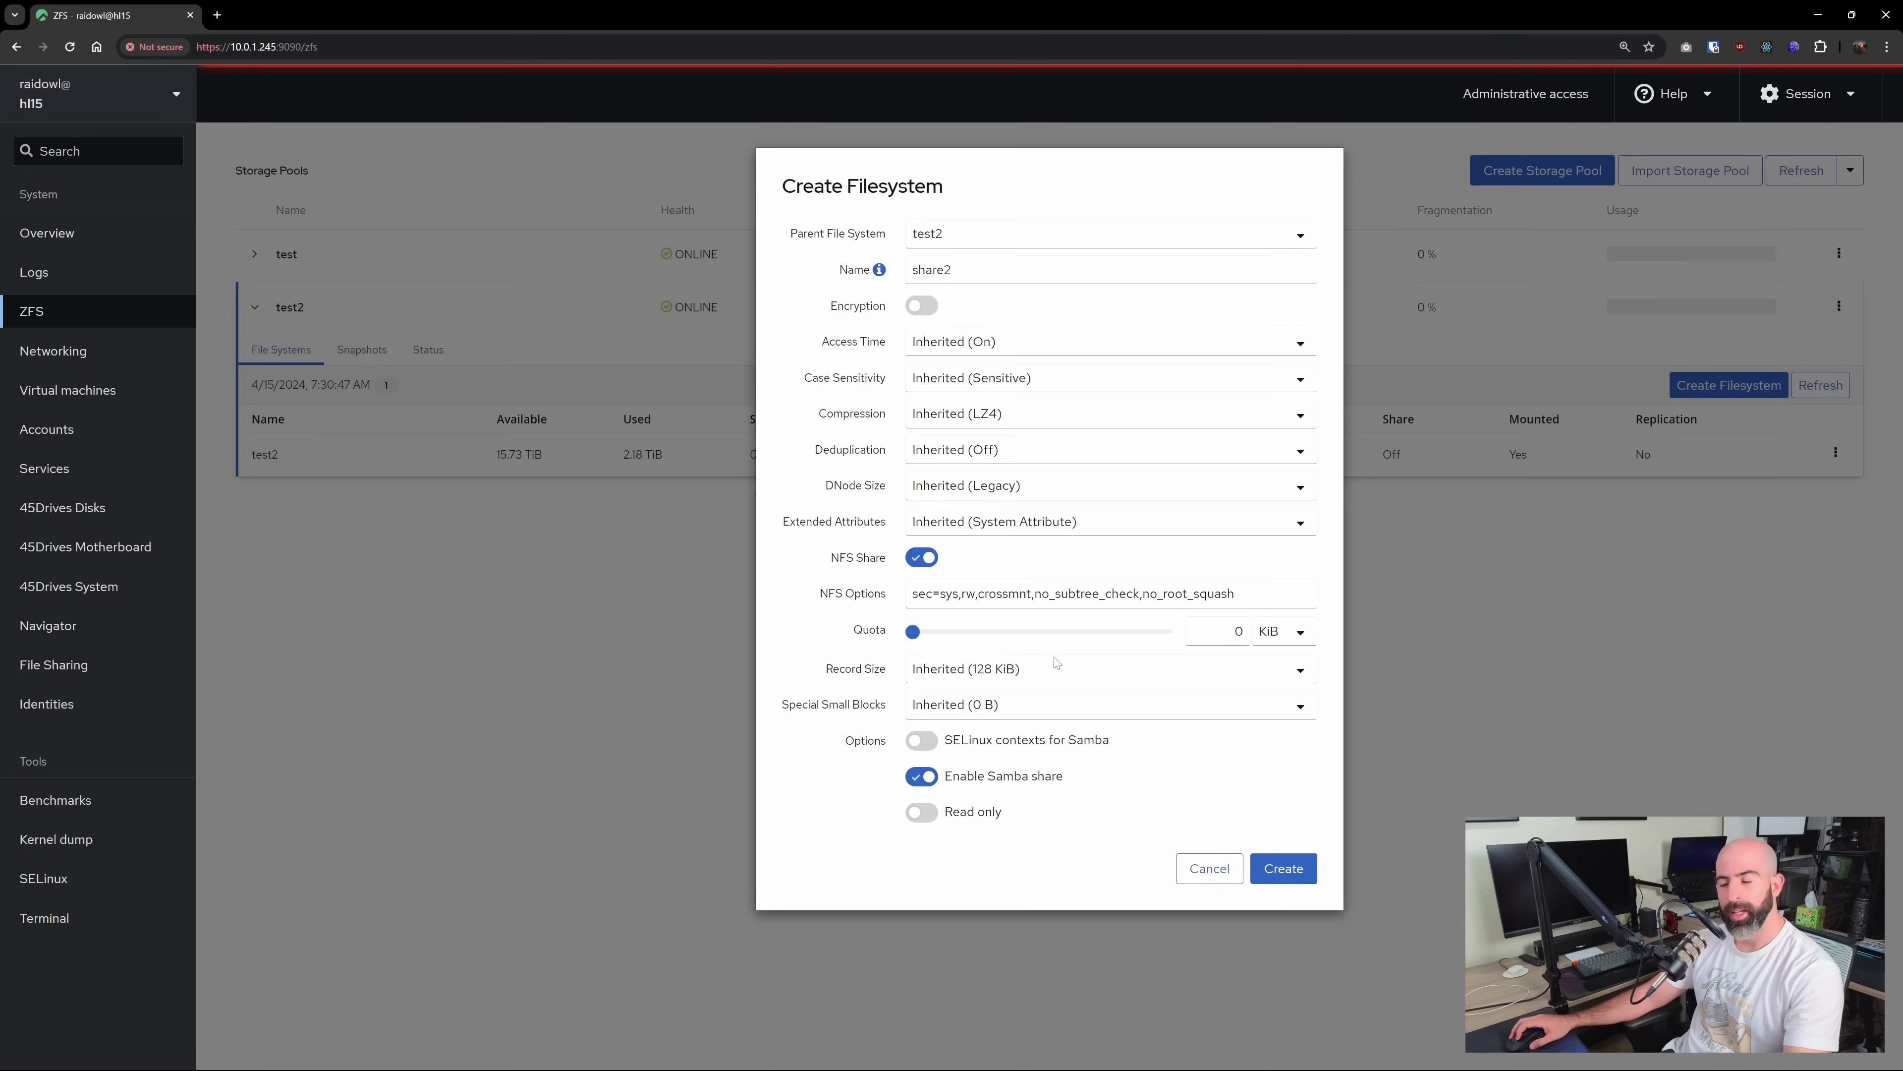
click(1283, 869)
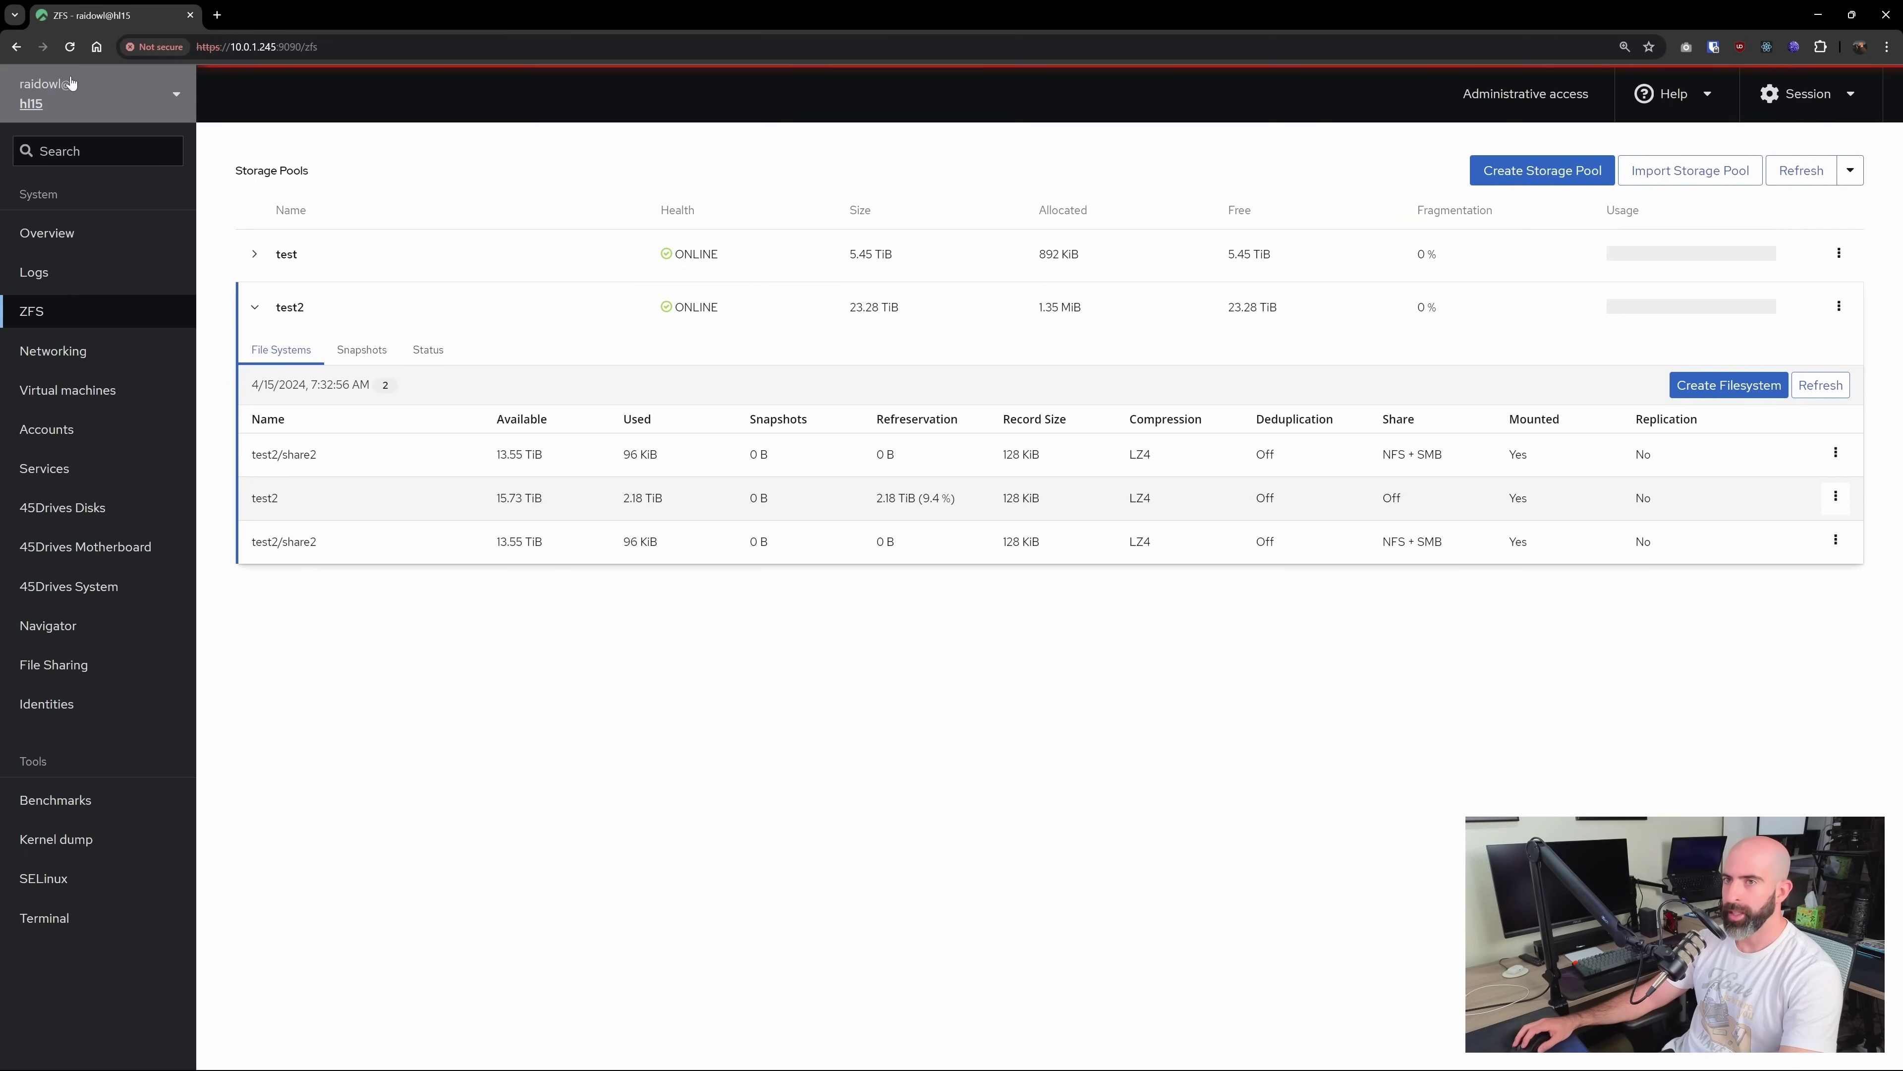
key(F5)
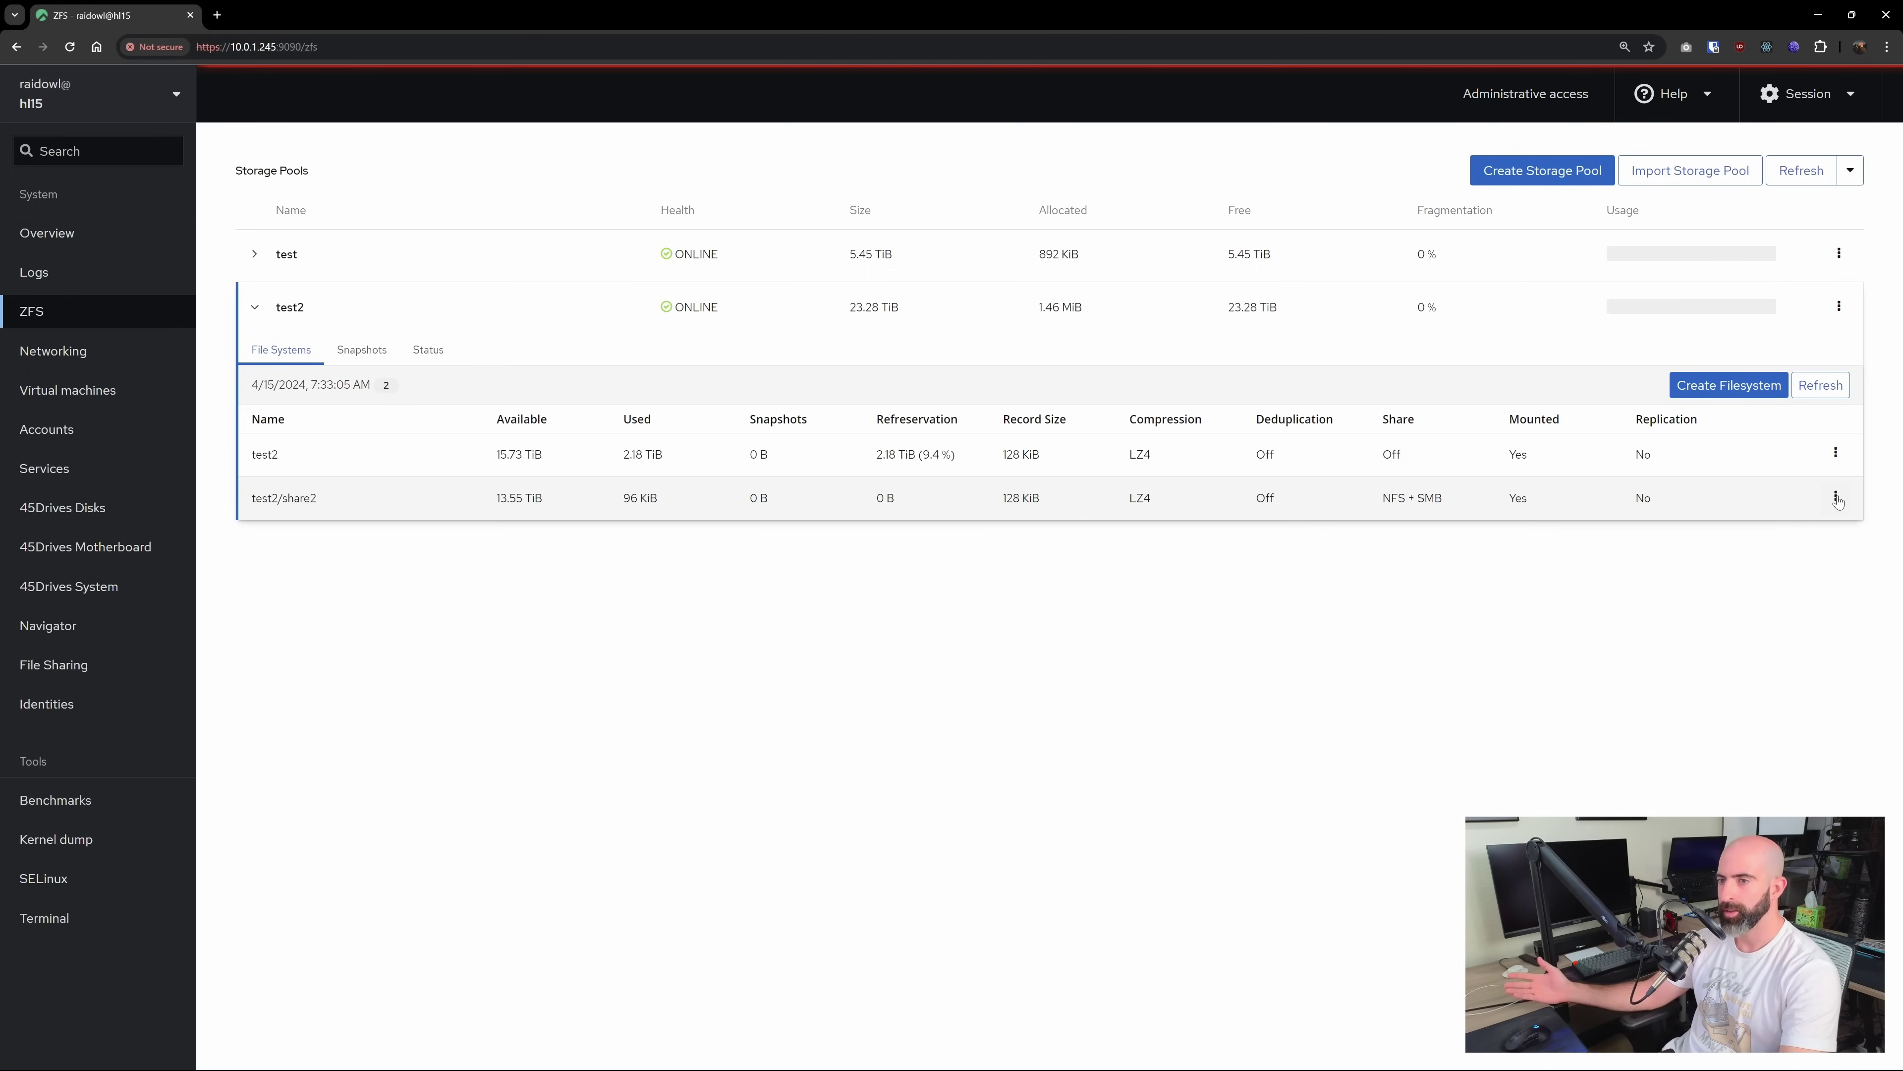
Add a valid_users line for the server's user account to share2's additional Samba settings and apply it
click(1836, 498)
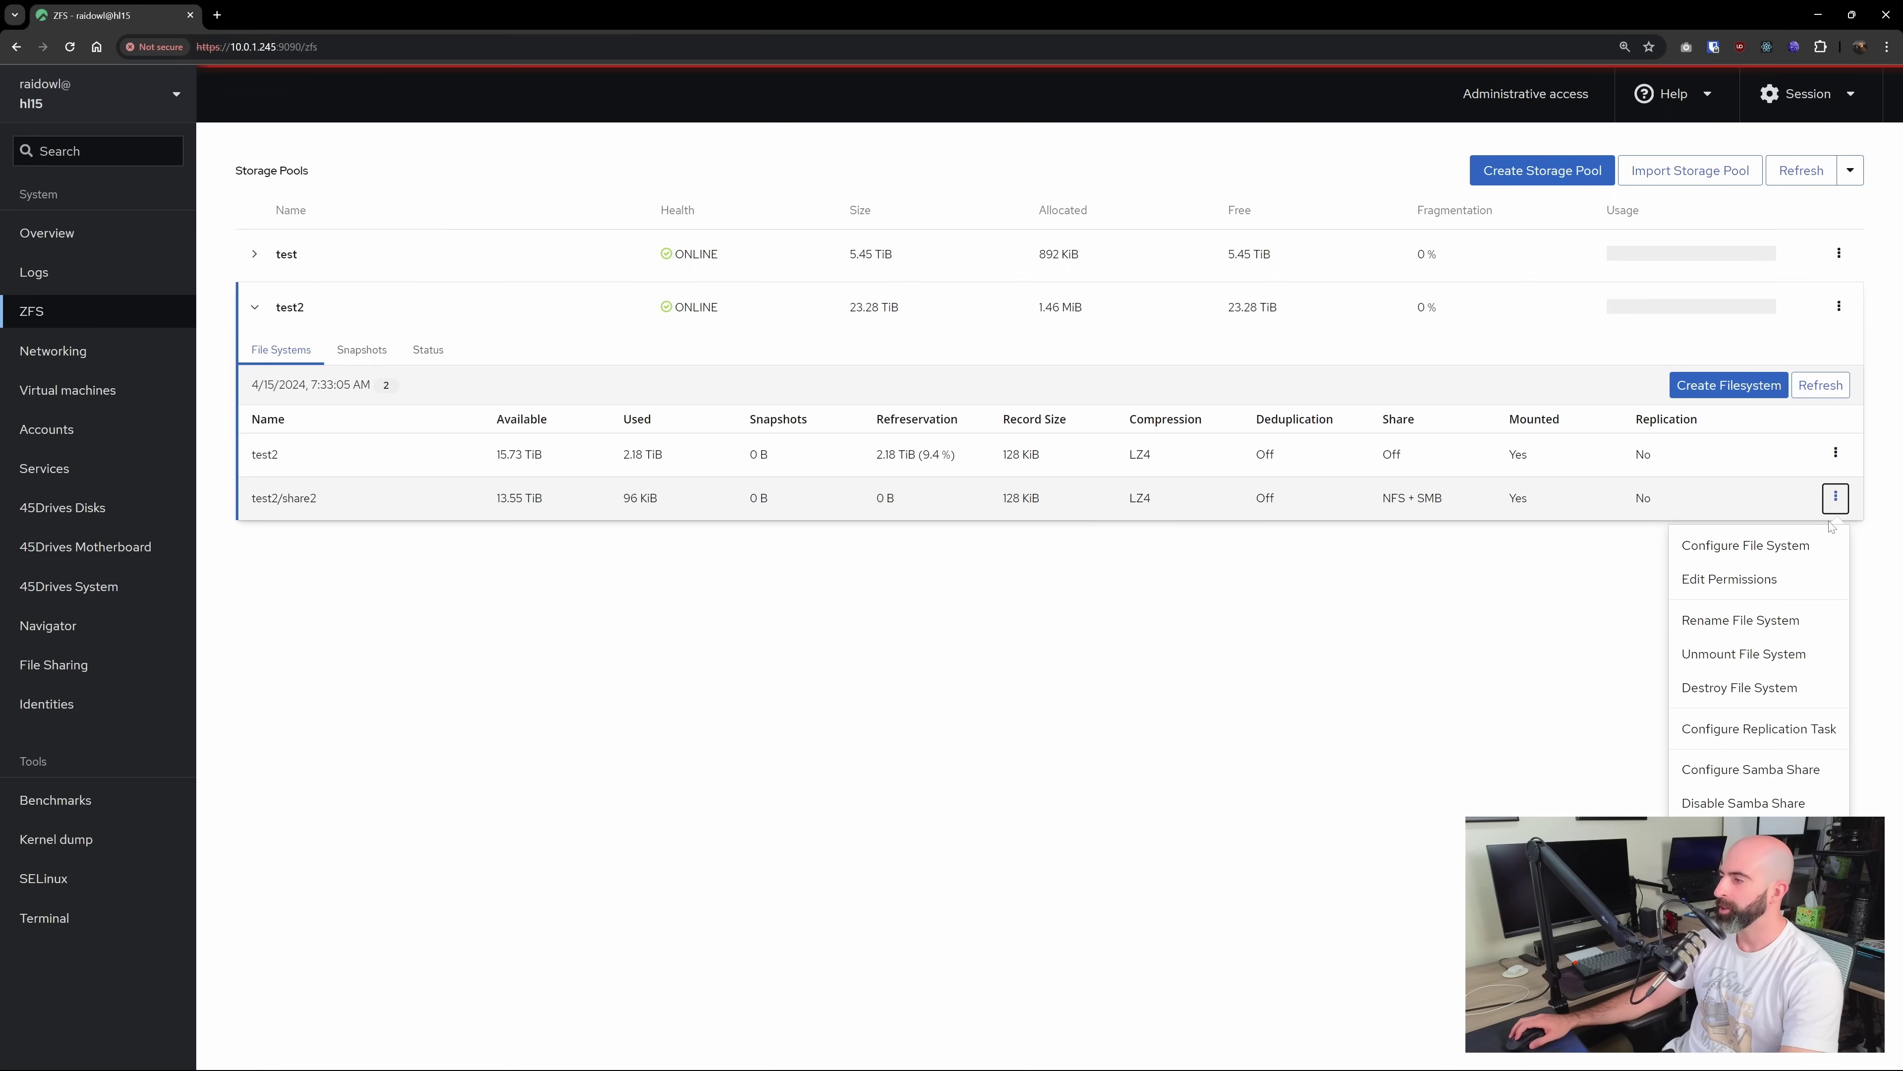
click(1761, 769)
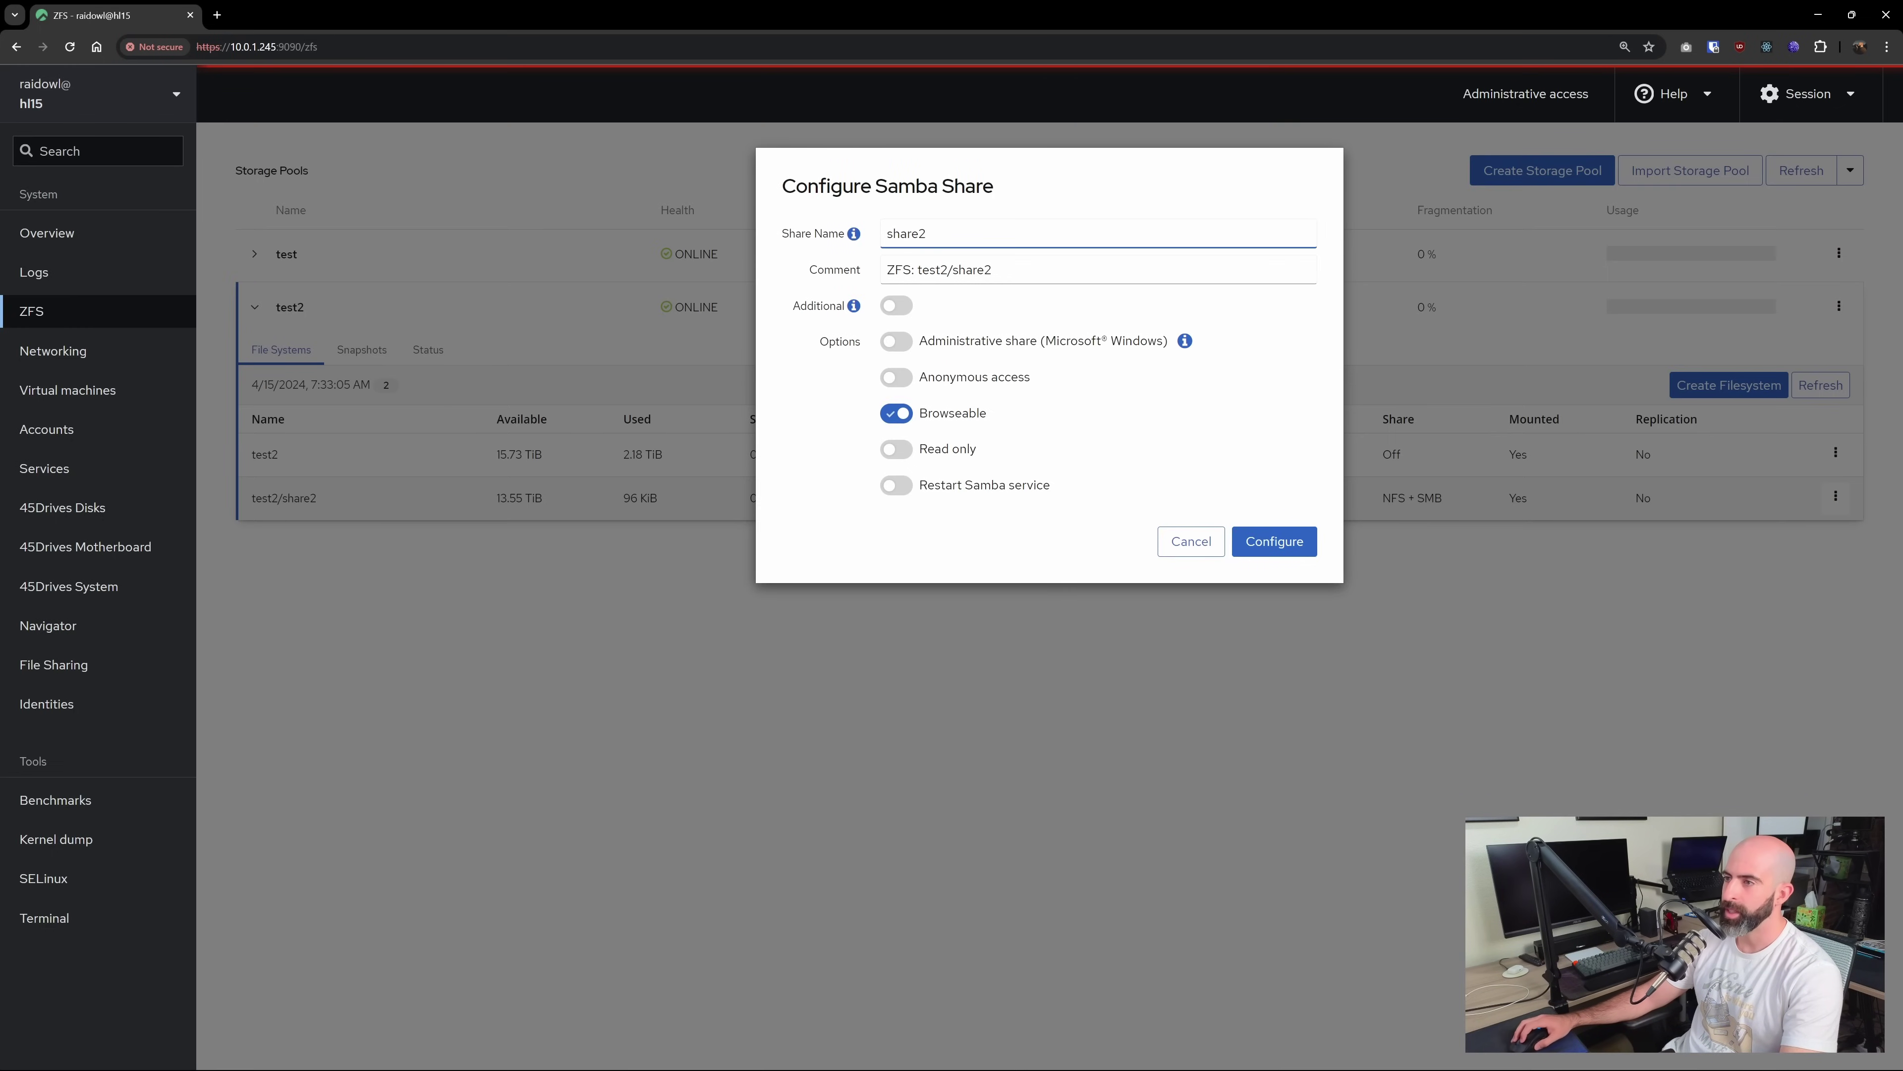
mouse_move(855, 312)
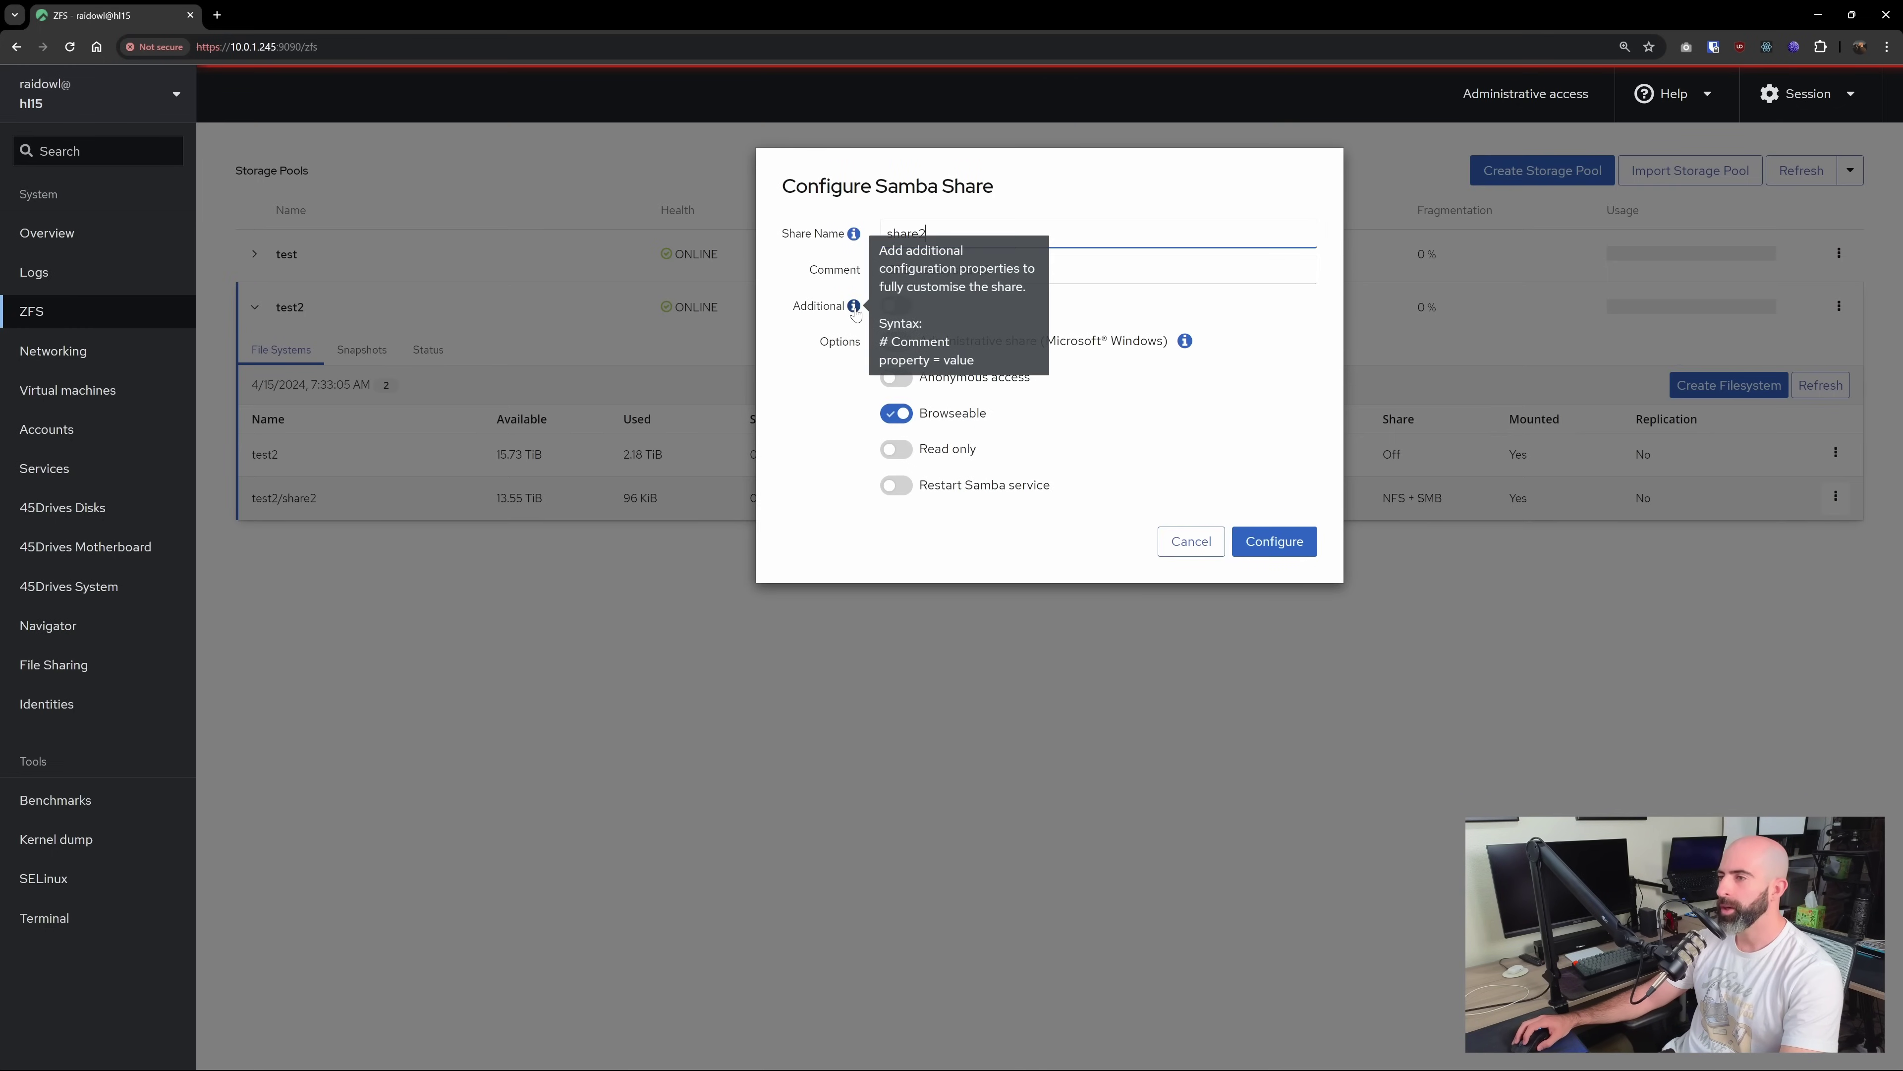
click(896, 305)
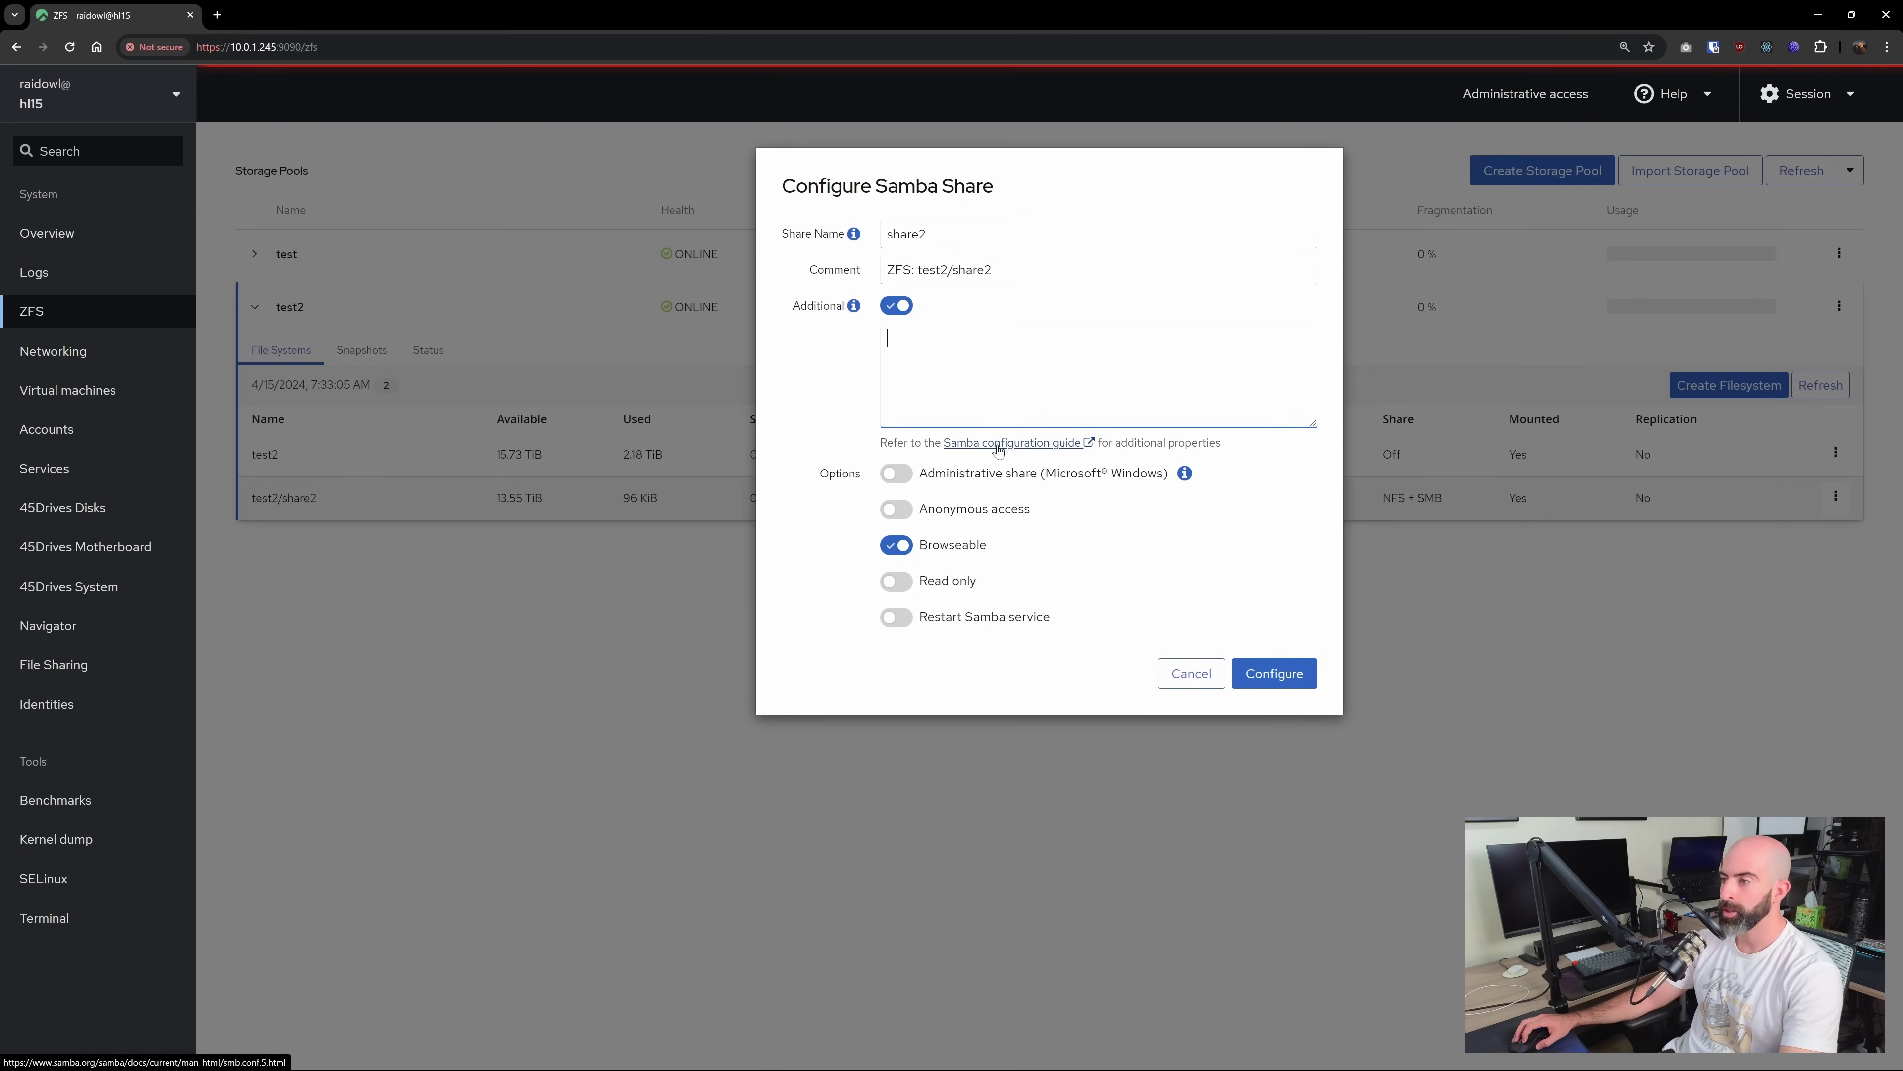
middle_click(997, 443)
text(valid_us)
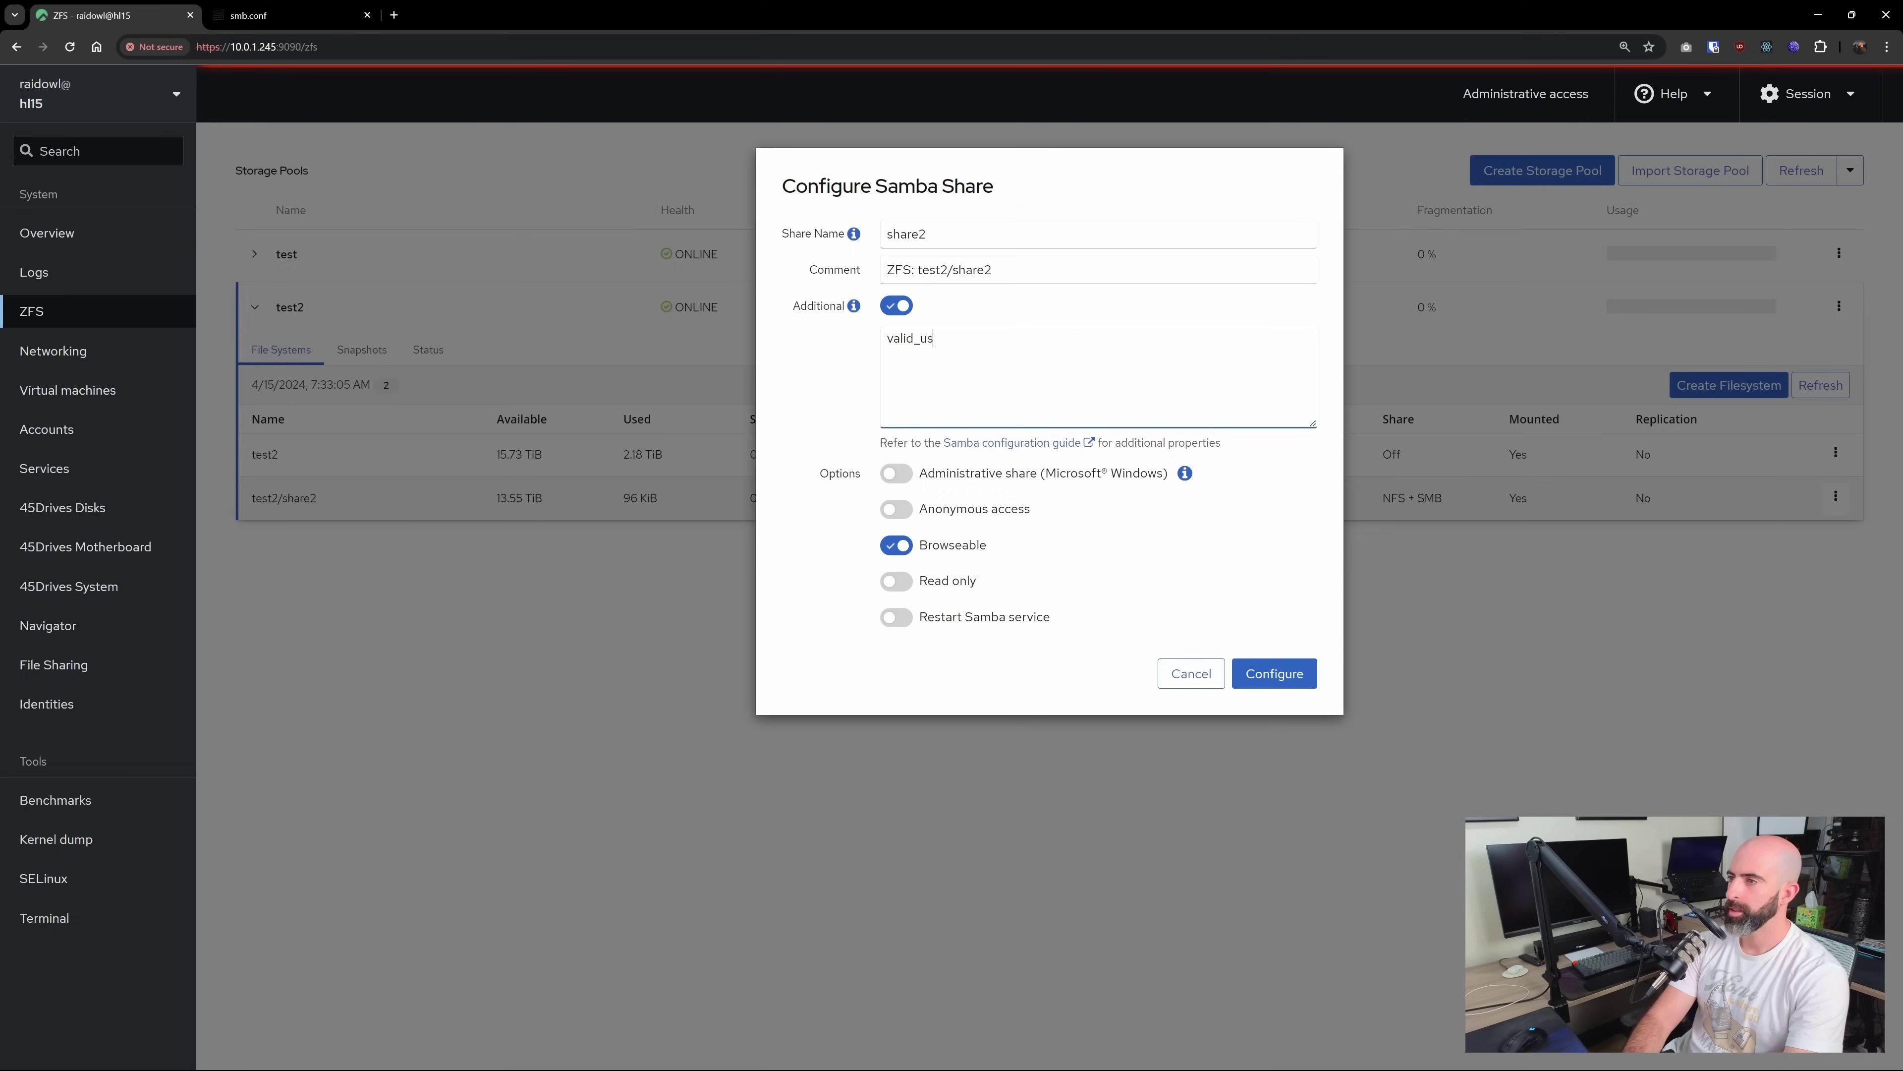
text(ers = raidow)
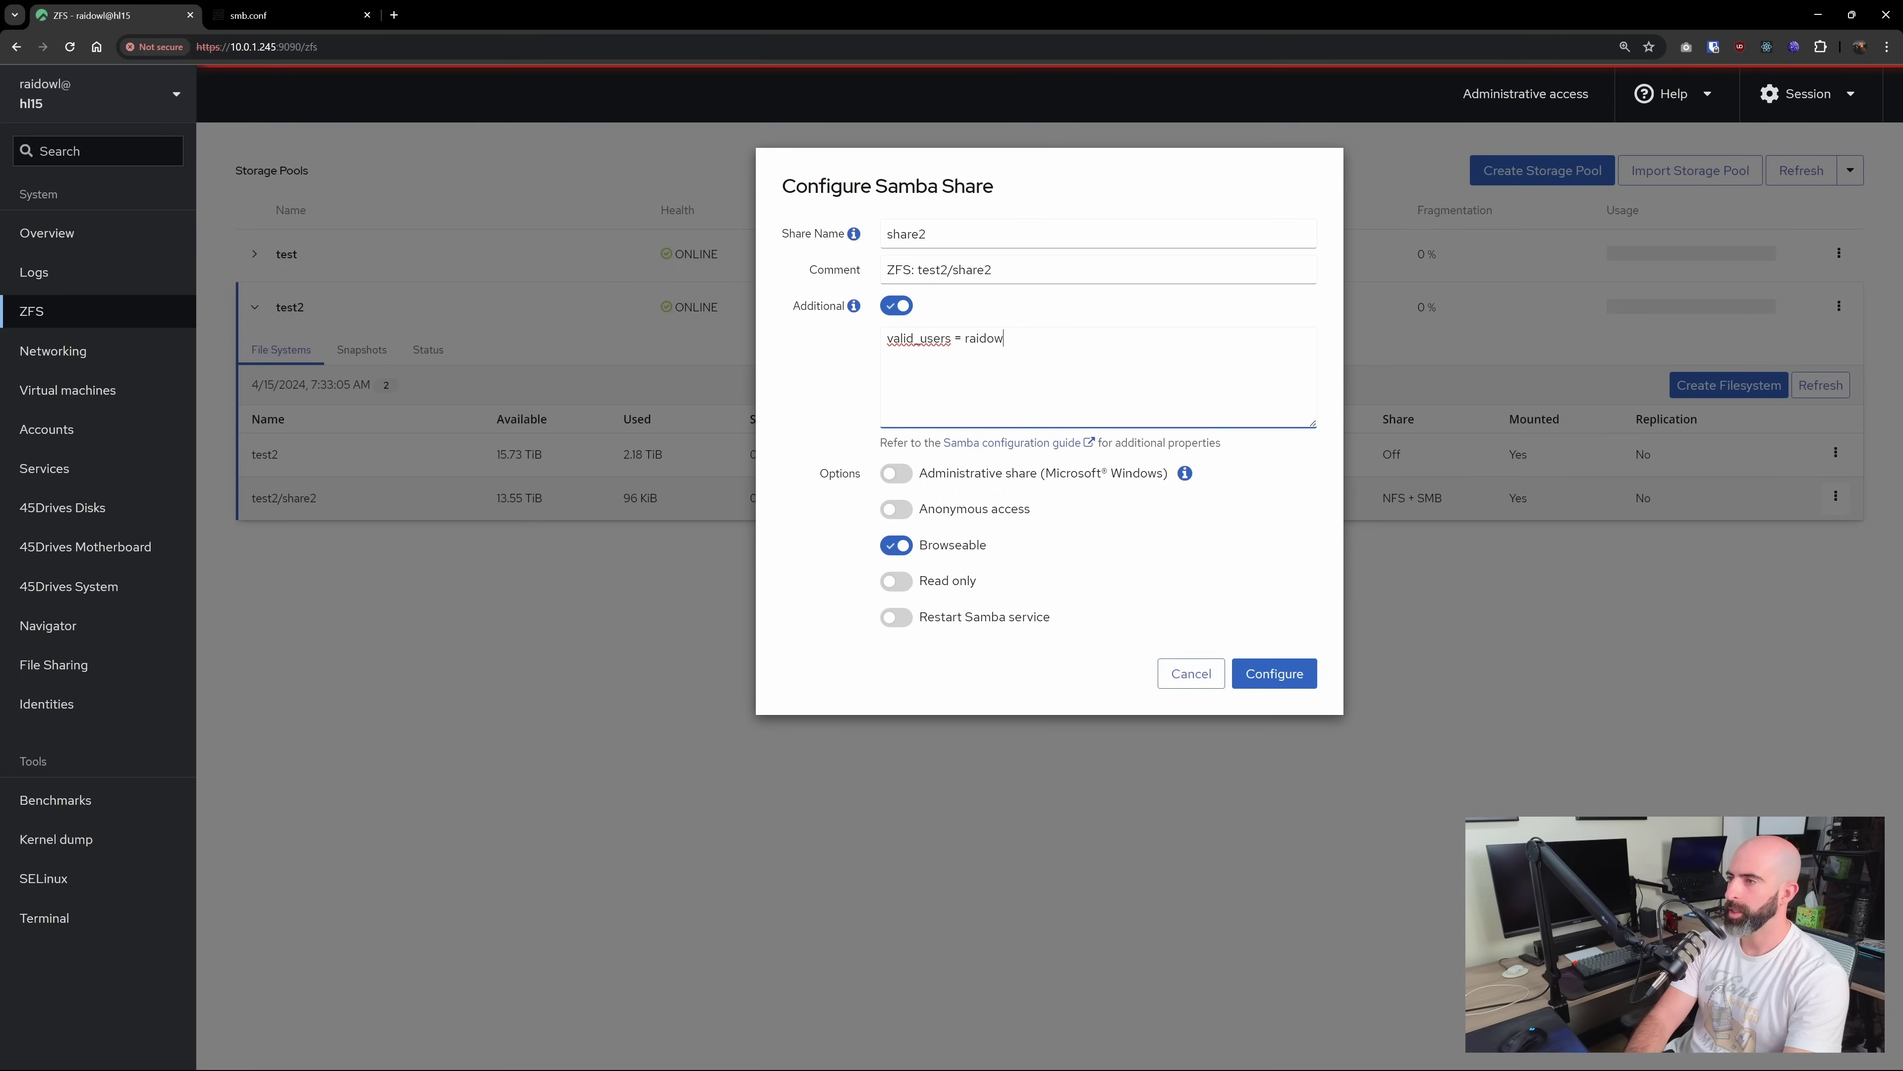
text(l)
click(1276, 673)
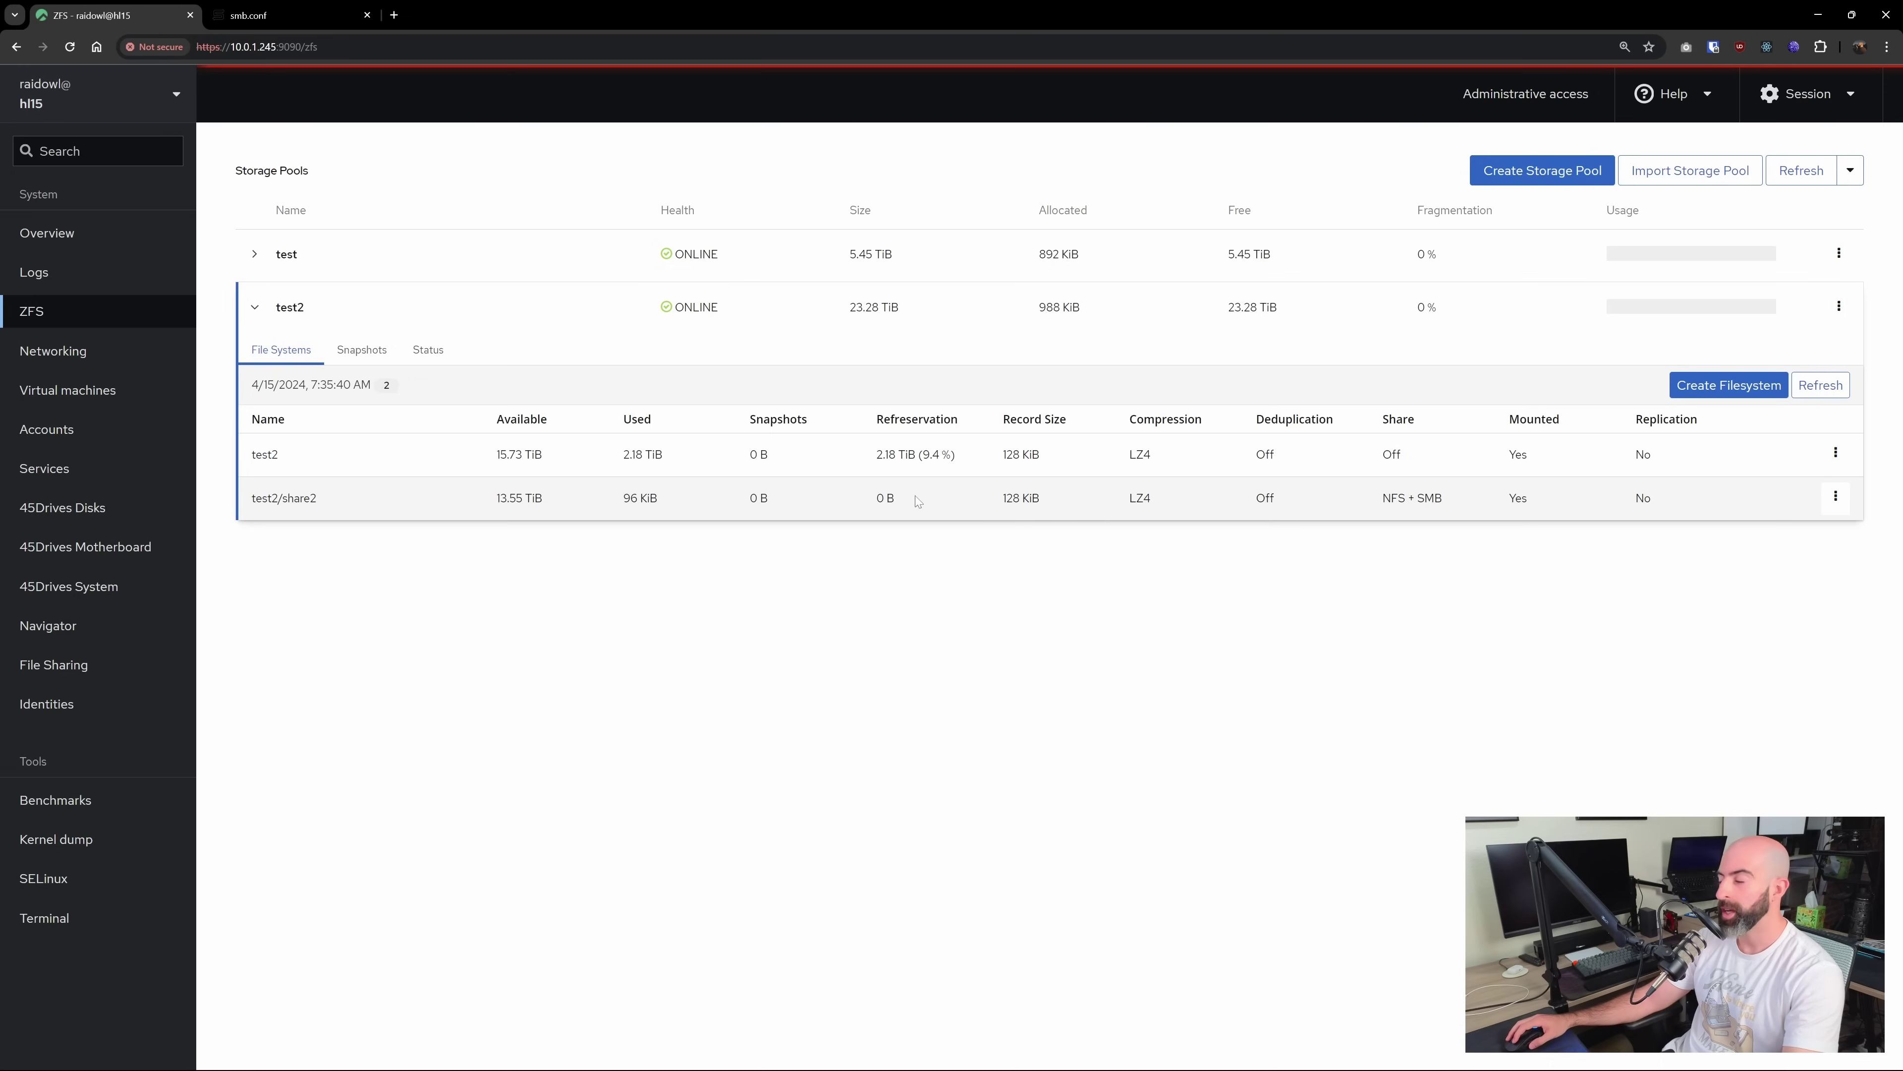
View the test2/share2 permissions editor and cancel it without changes
click(1835, 499)
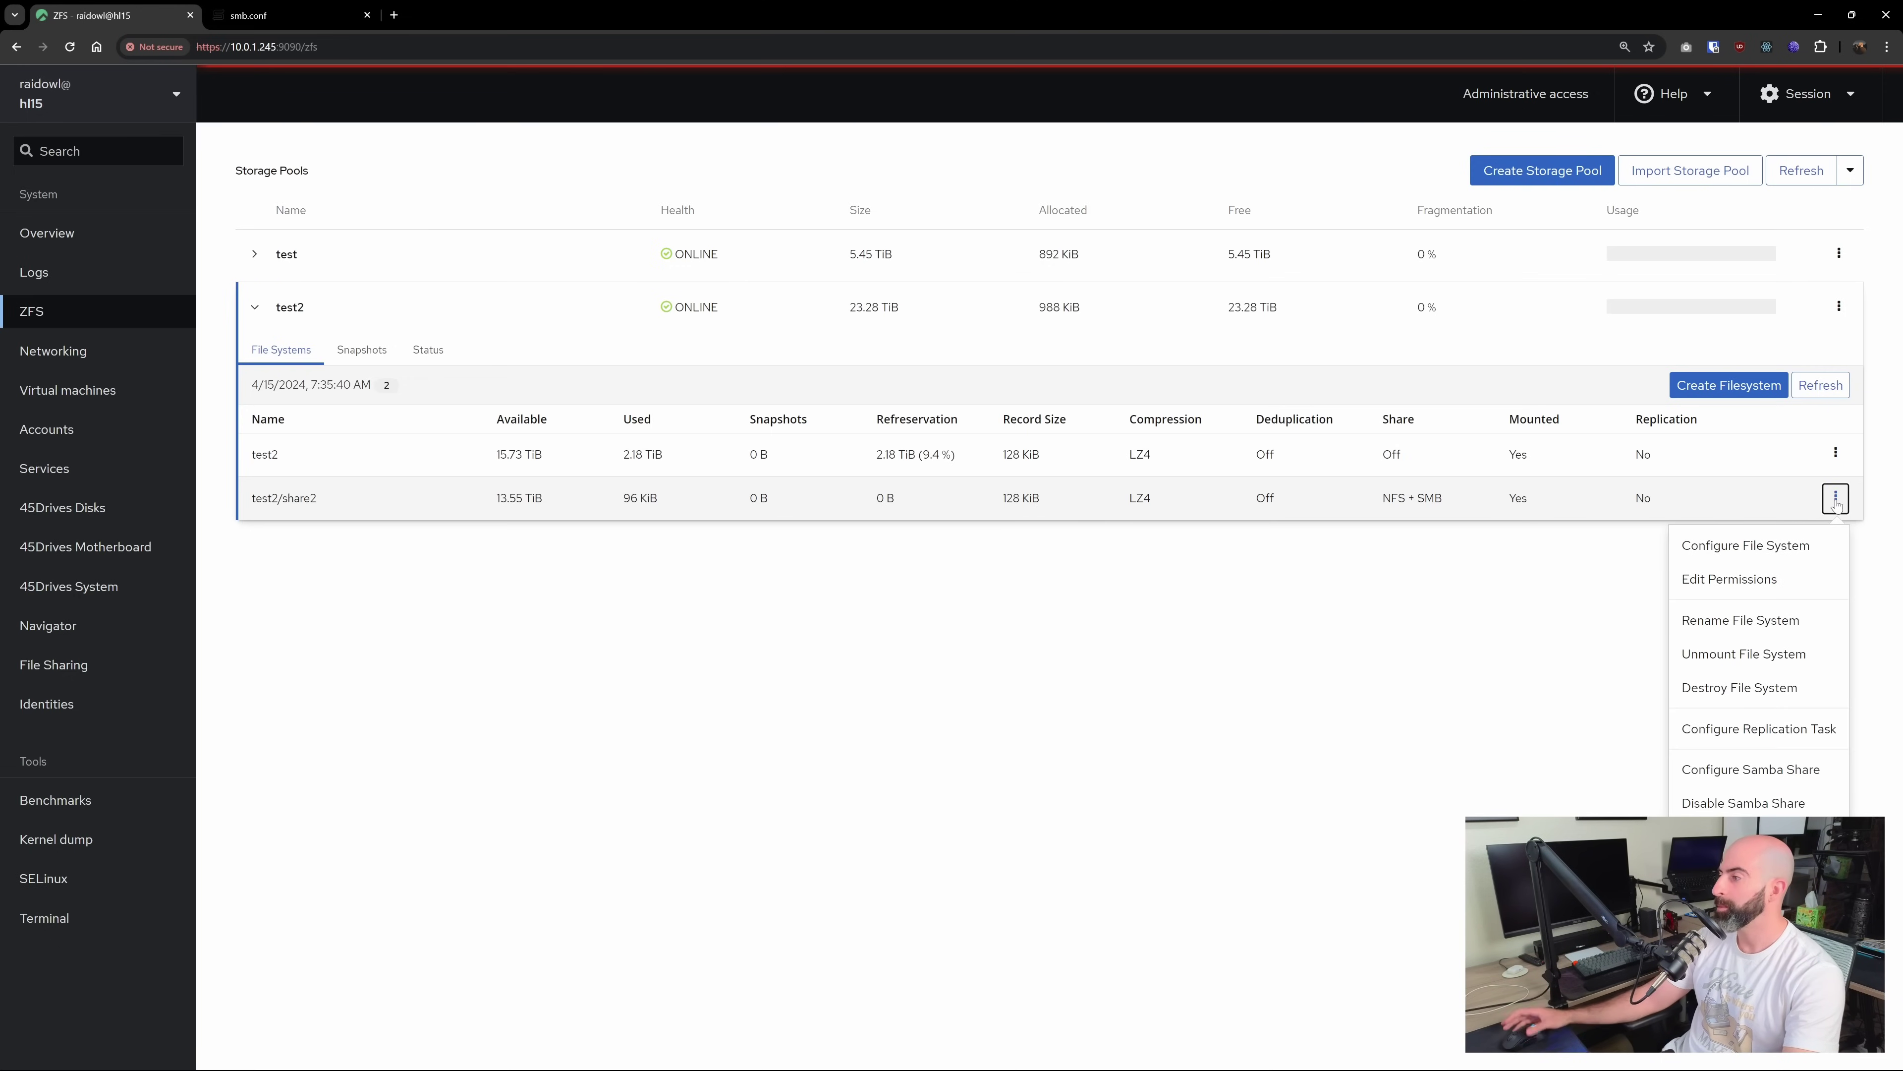
click(1738, 579)
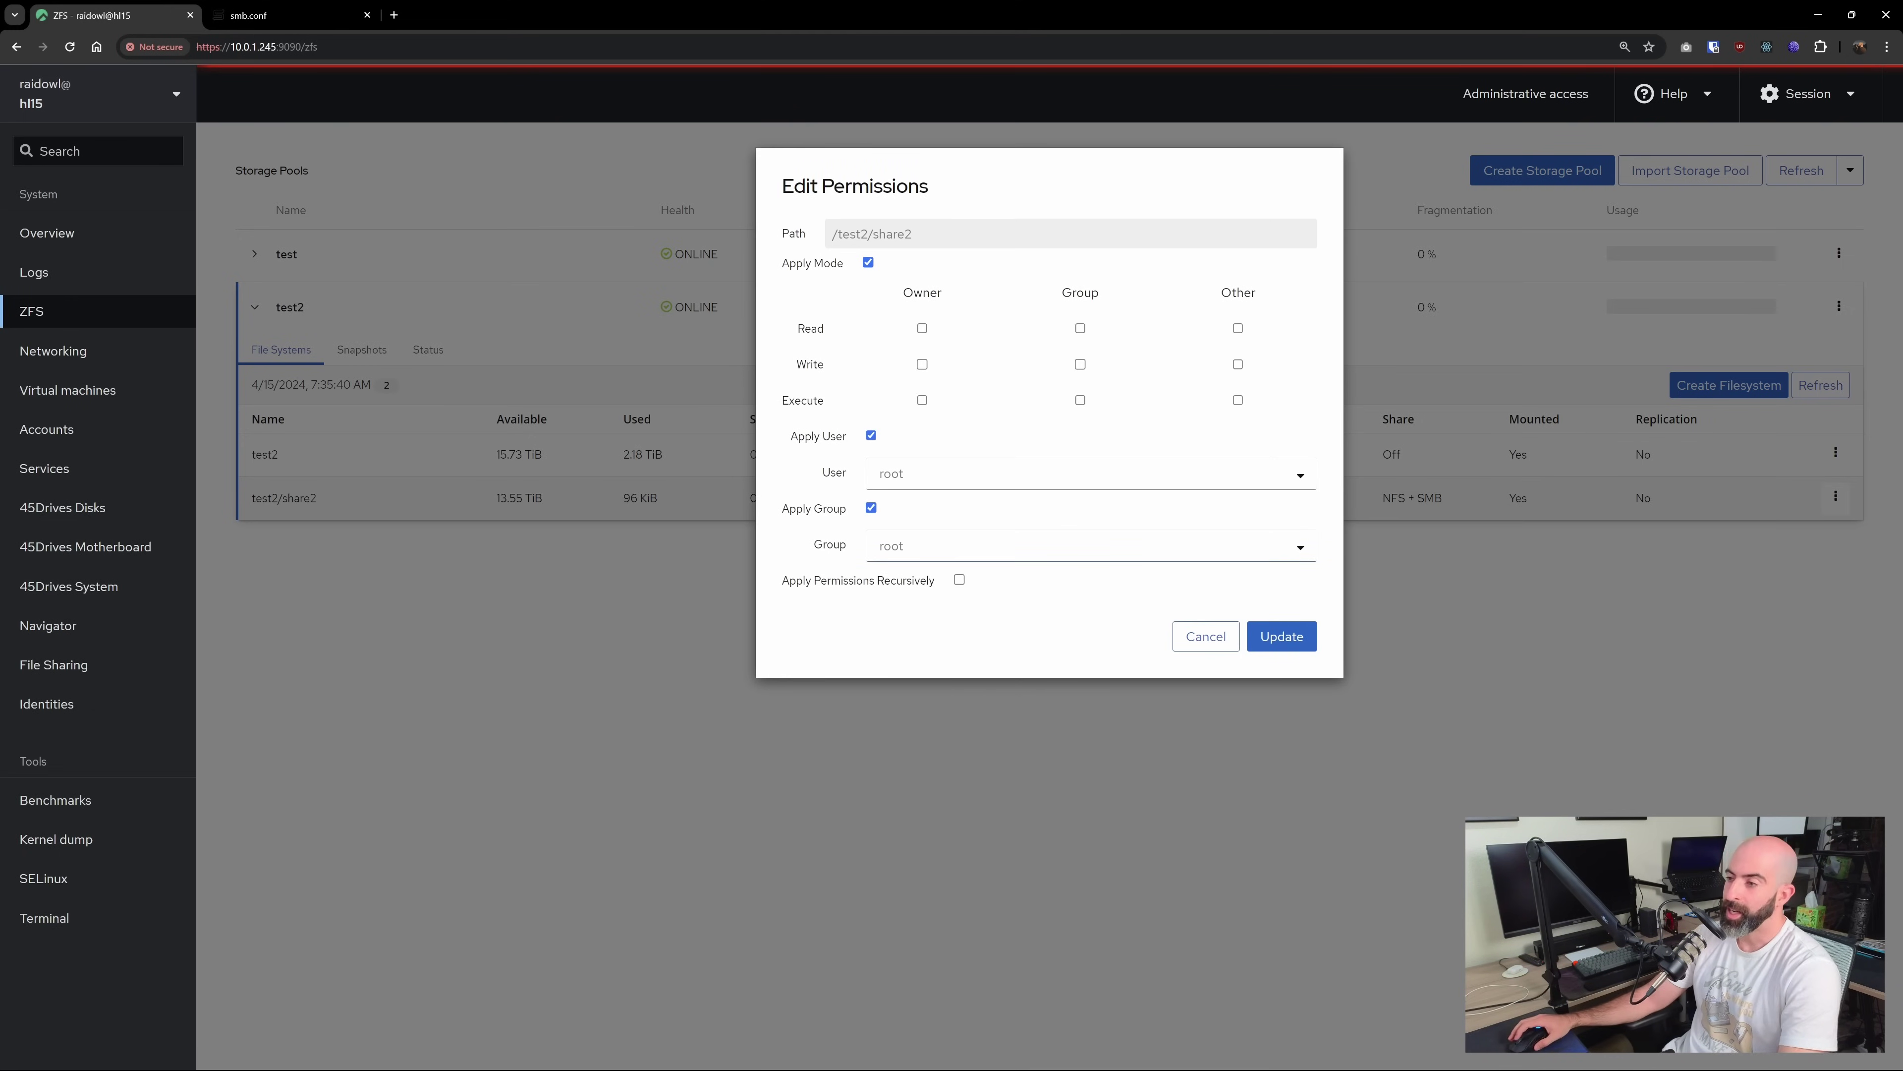
click(1190, 643)
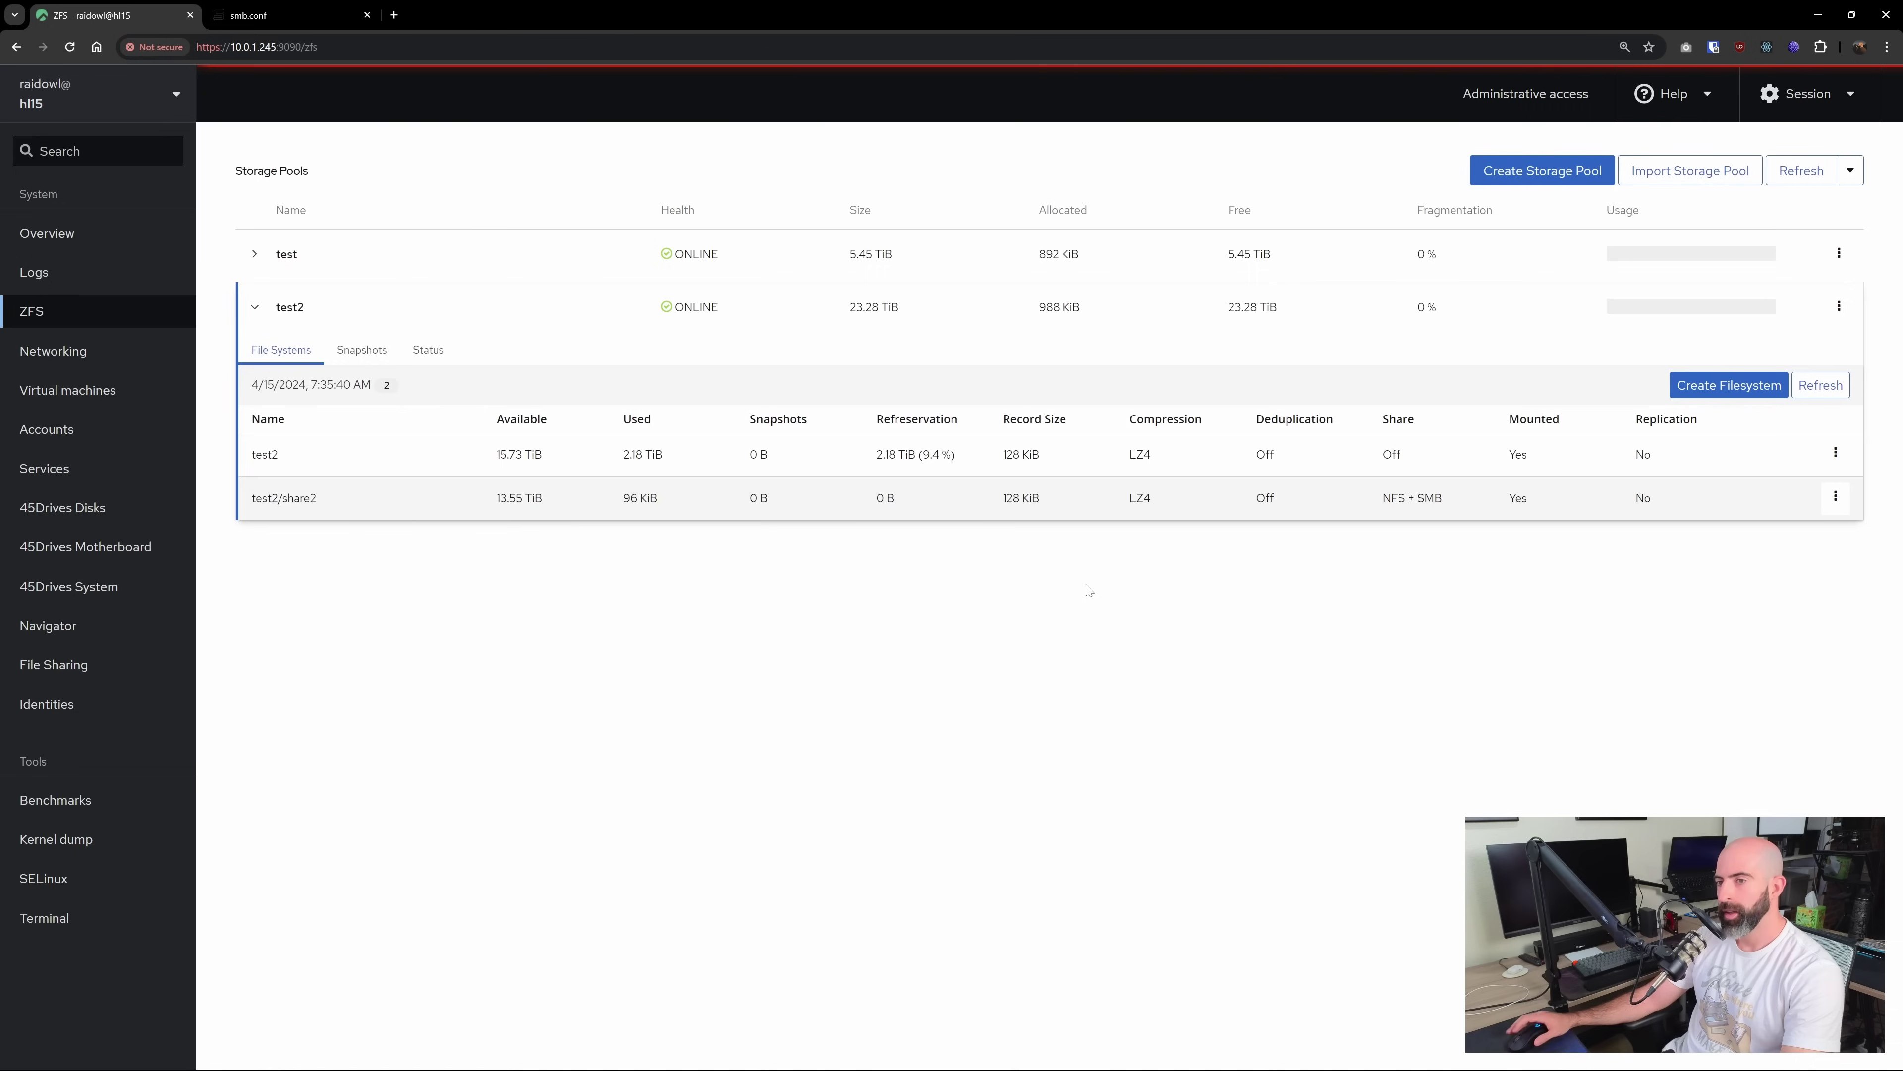
click(66, 667)
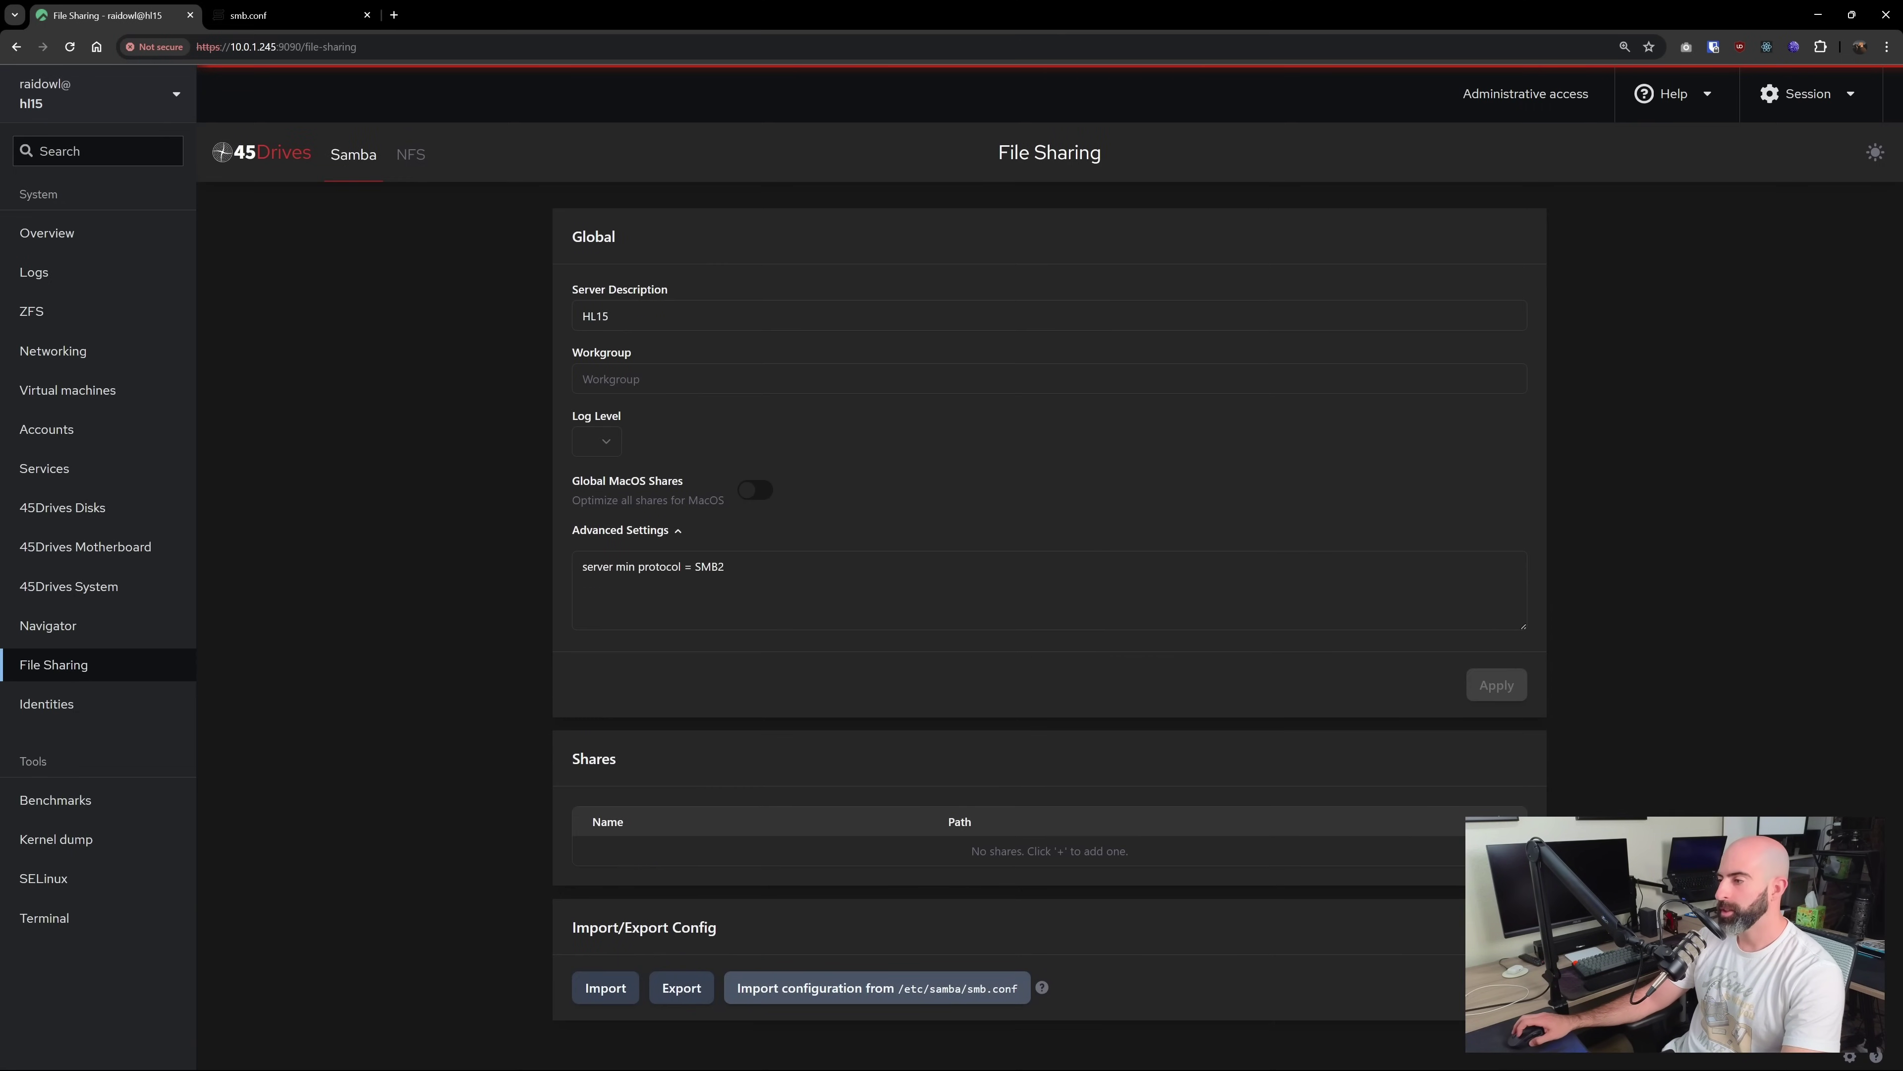
Start a new Samba share named test3 with the description 'mirrors test2'
click(1508, 821)
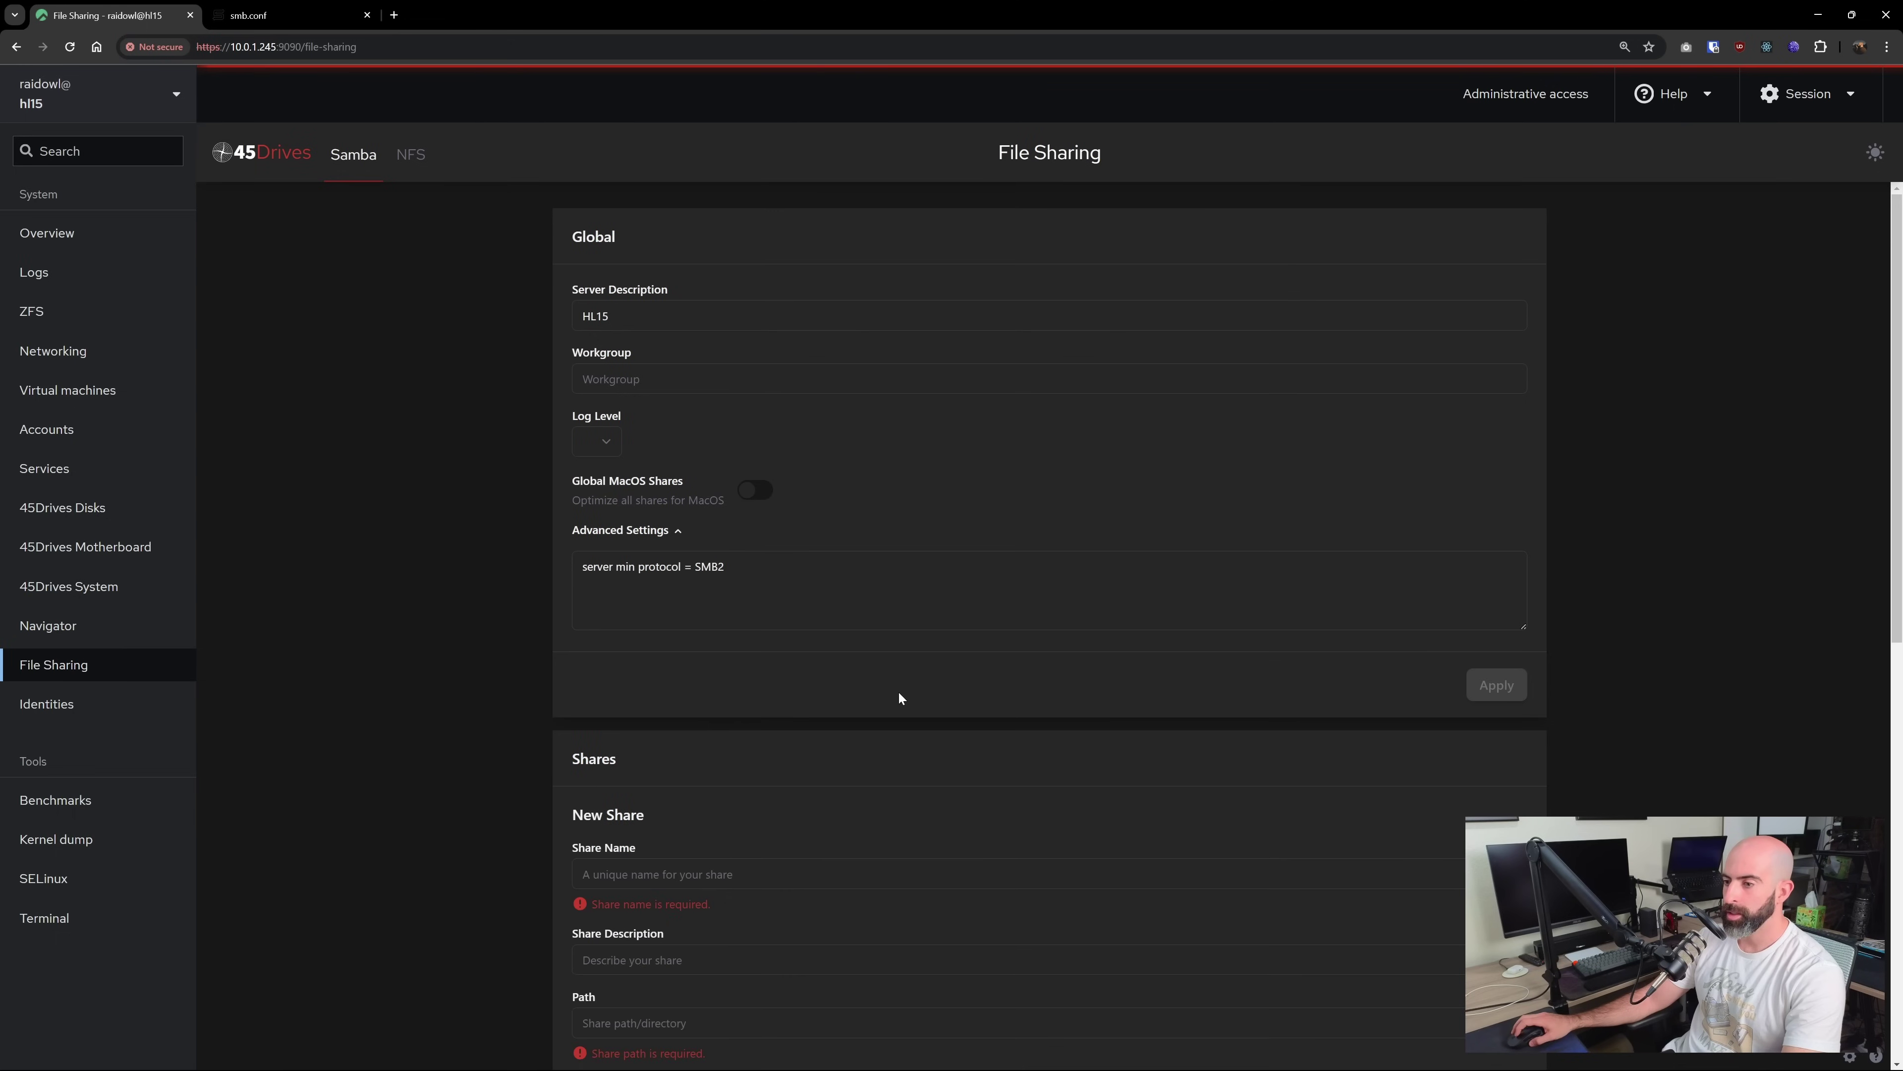
scroll(896, 697, down, 4)
text(test3)
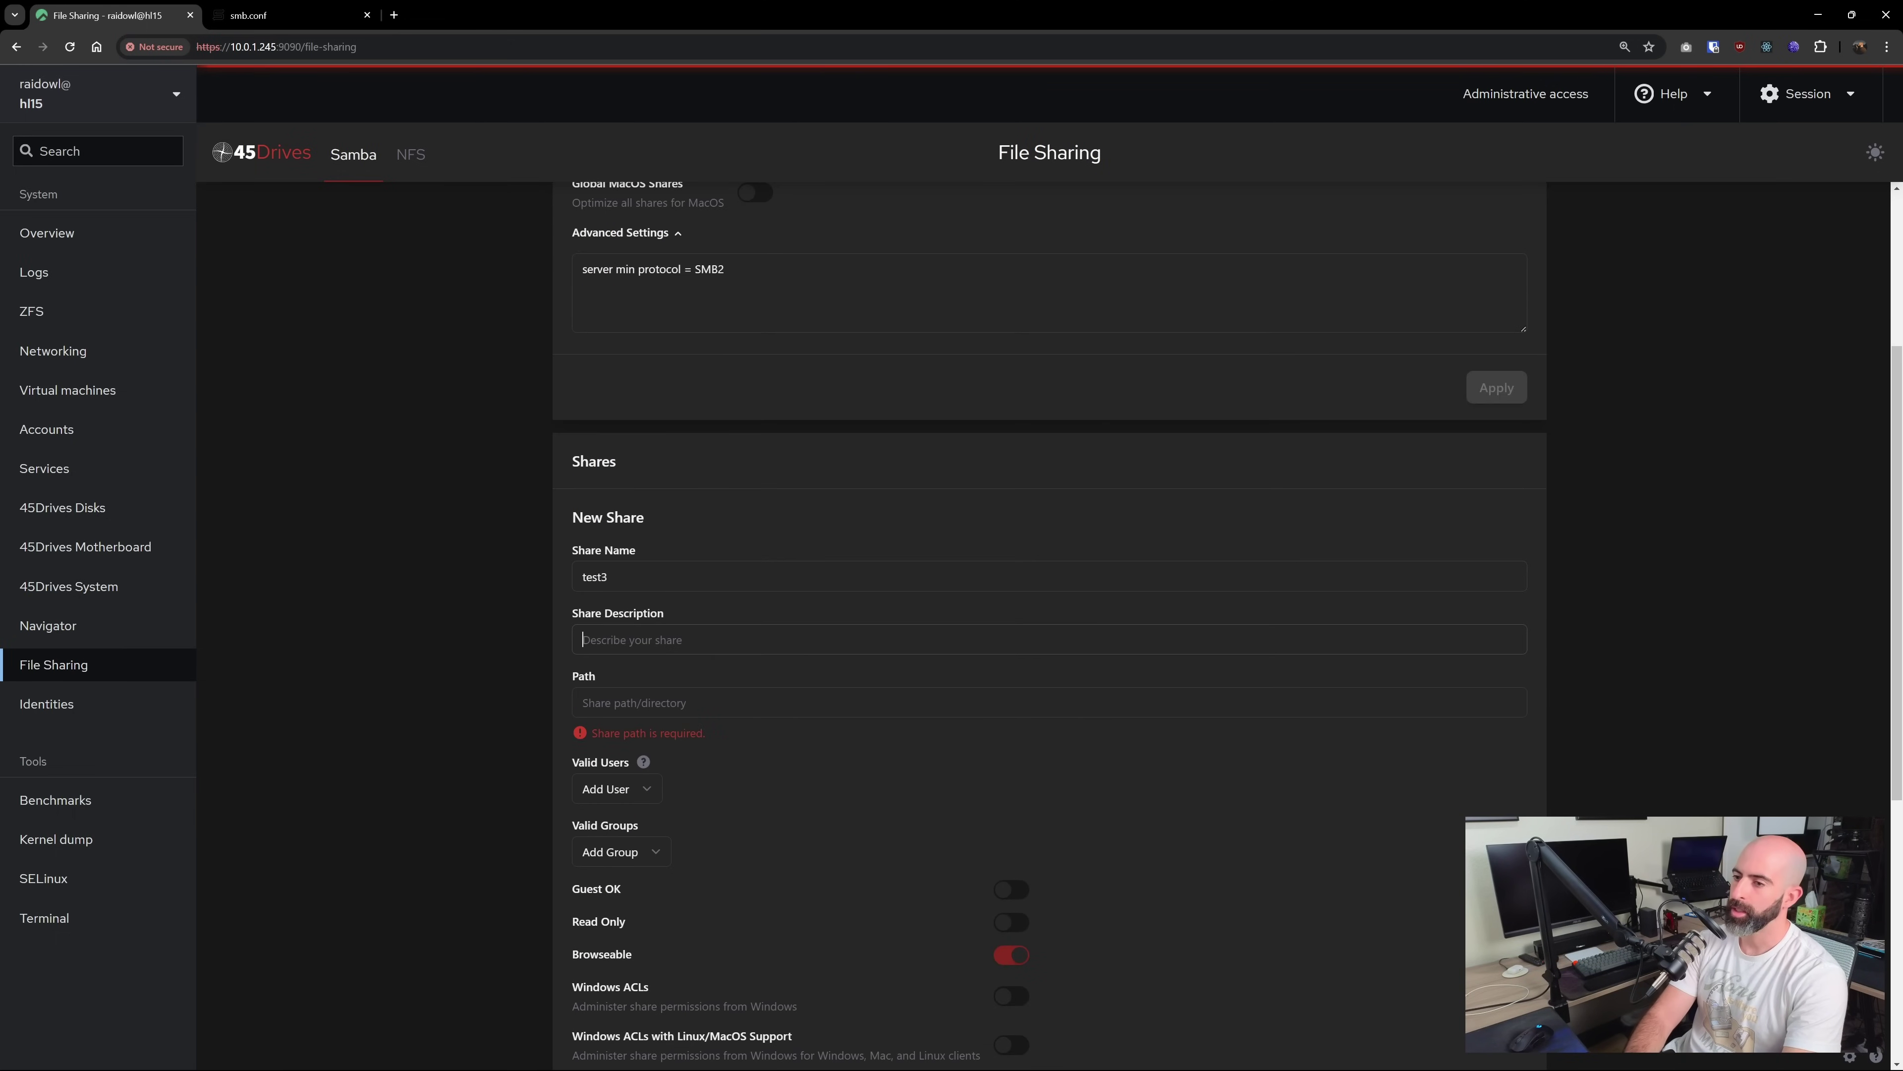
key(Tab)
text(mirrors test)
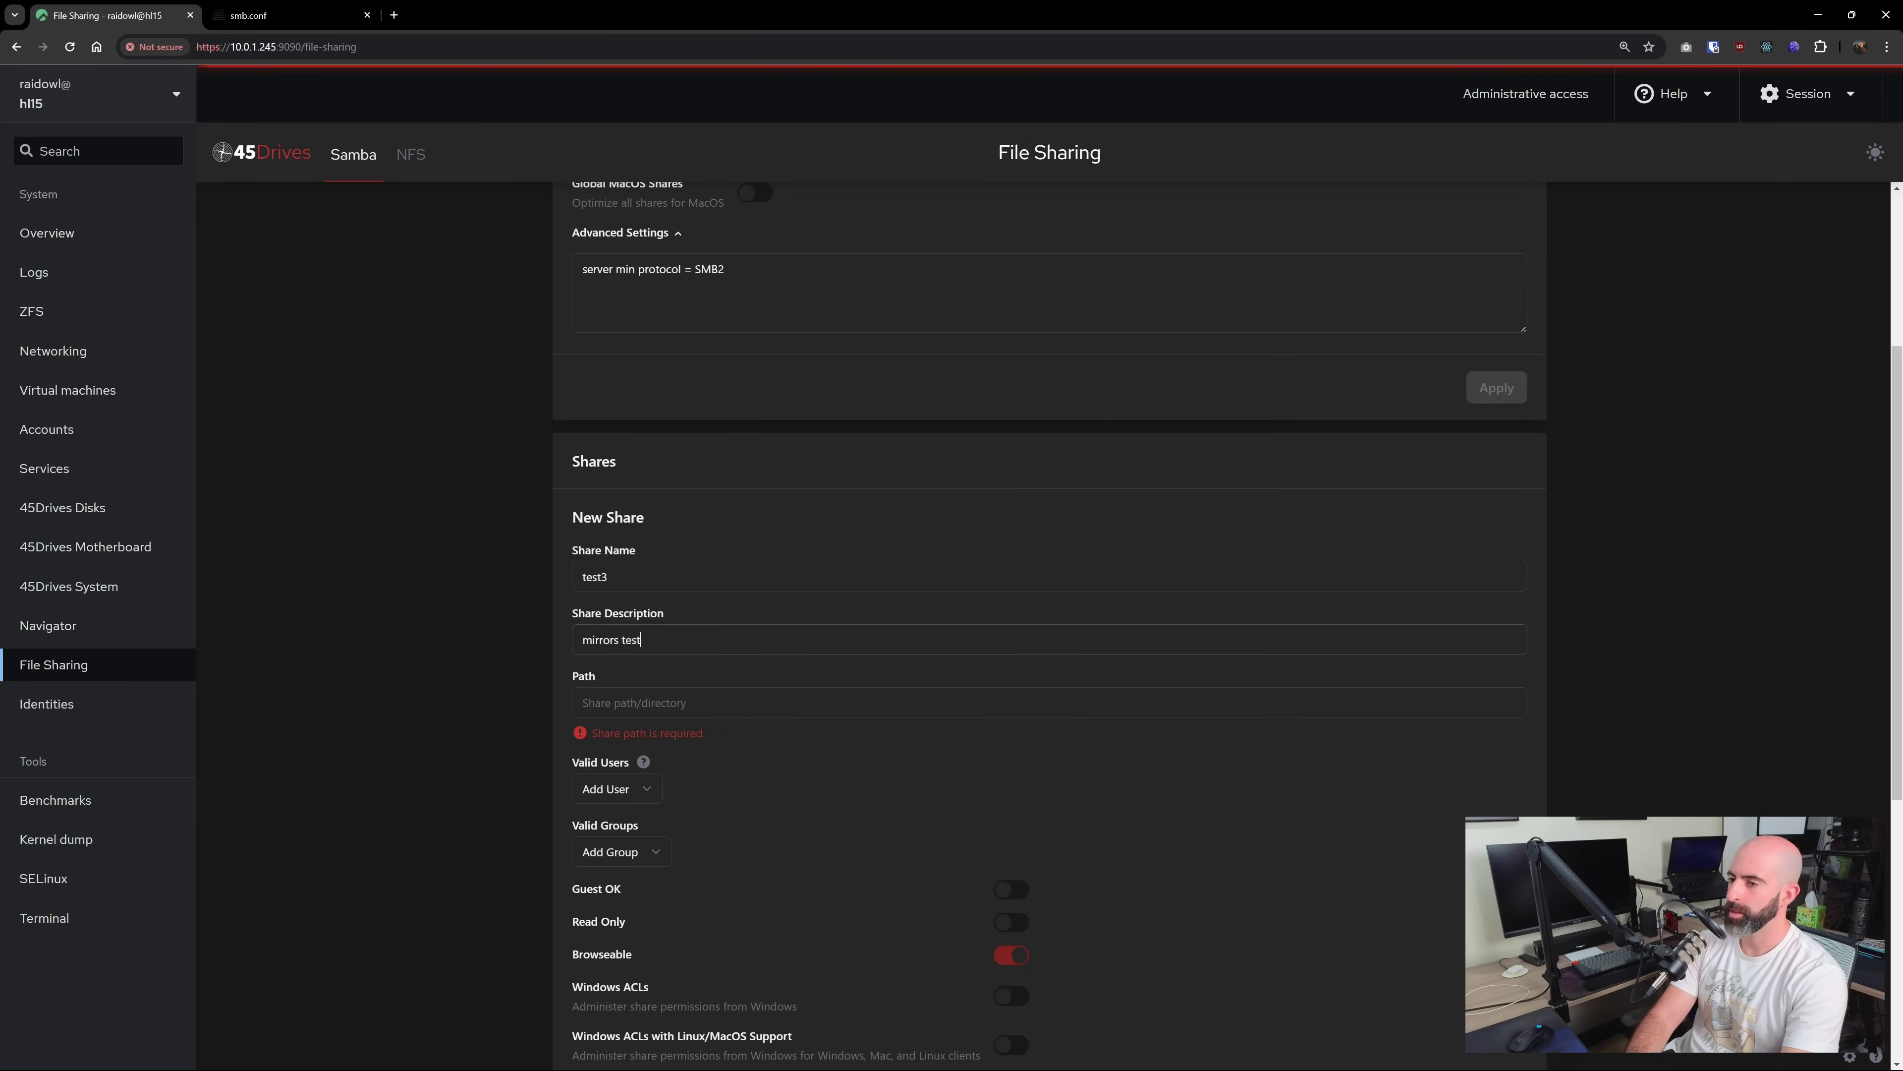
text(2)
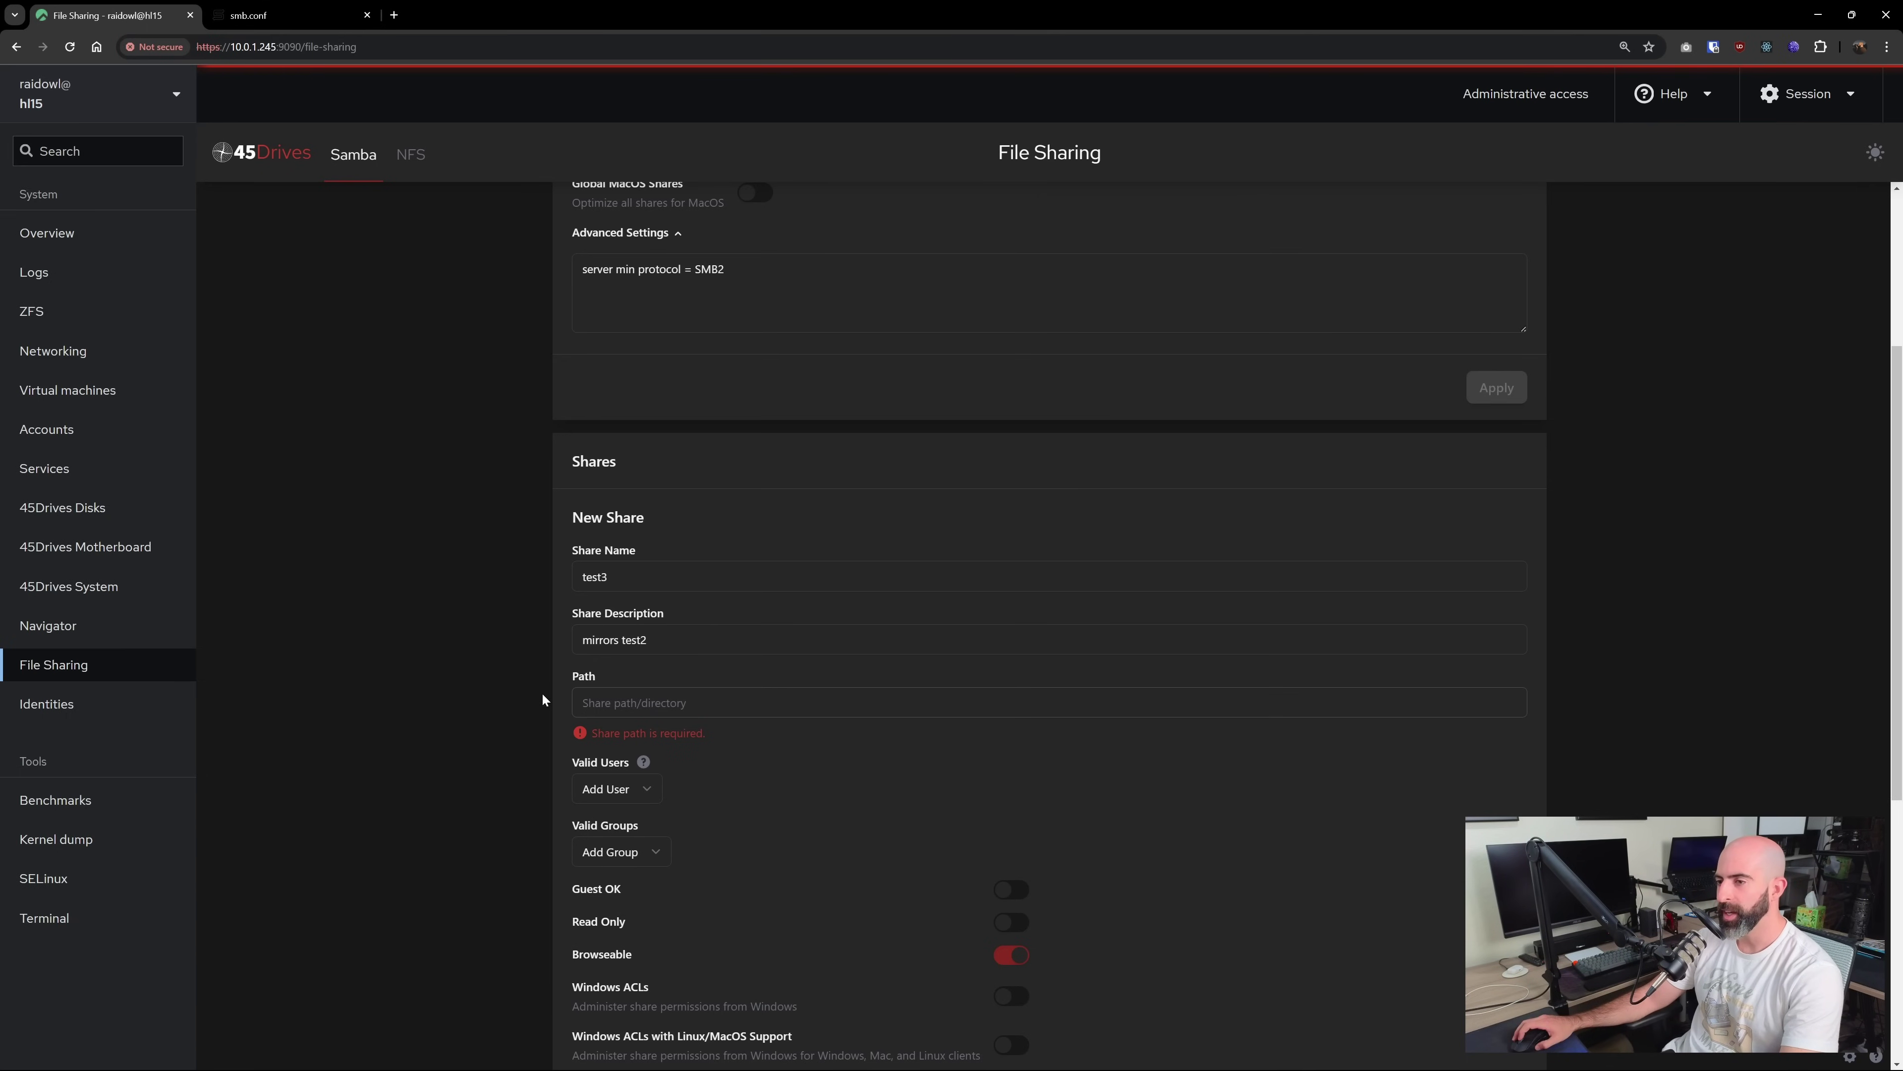
key(Tab)
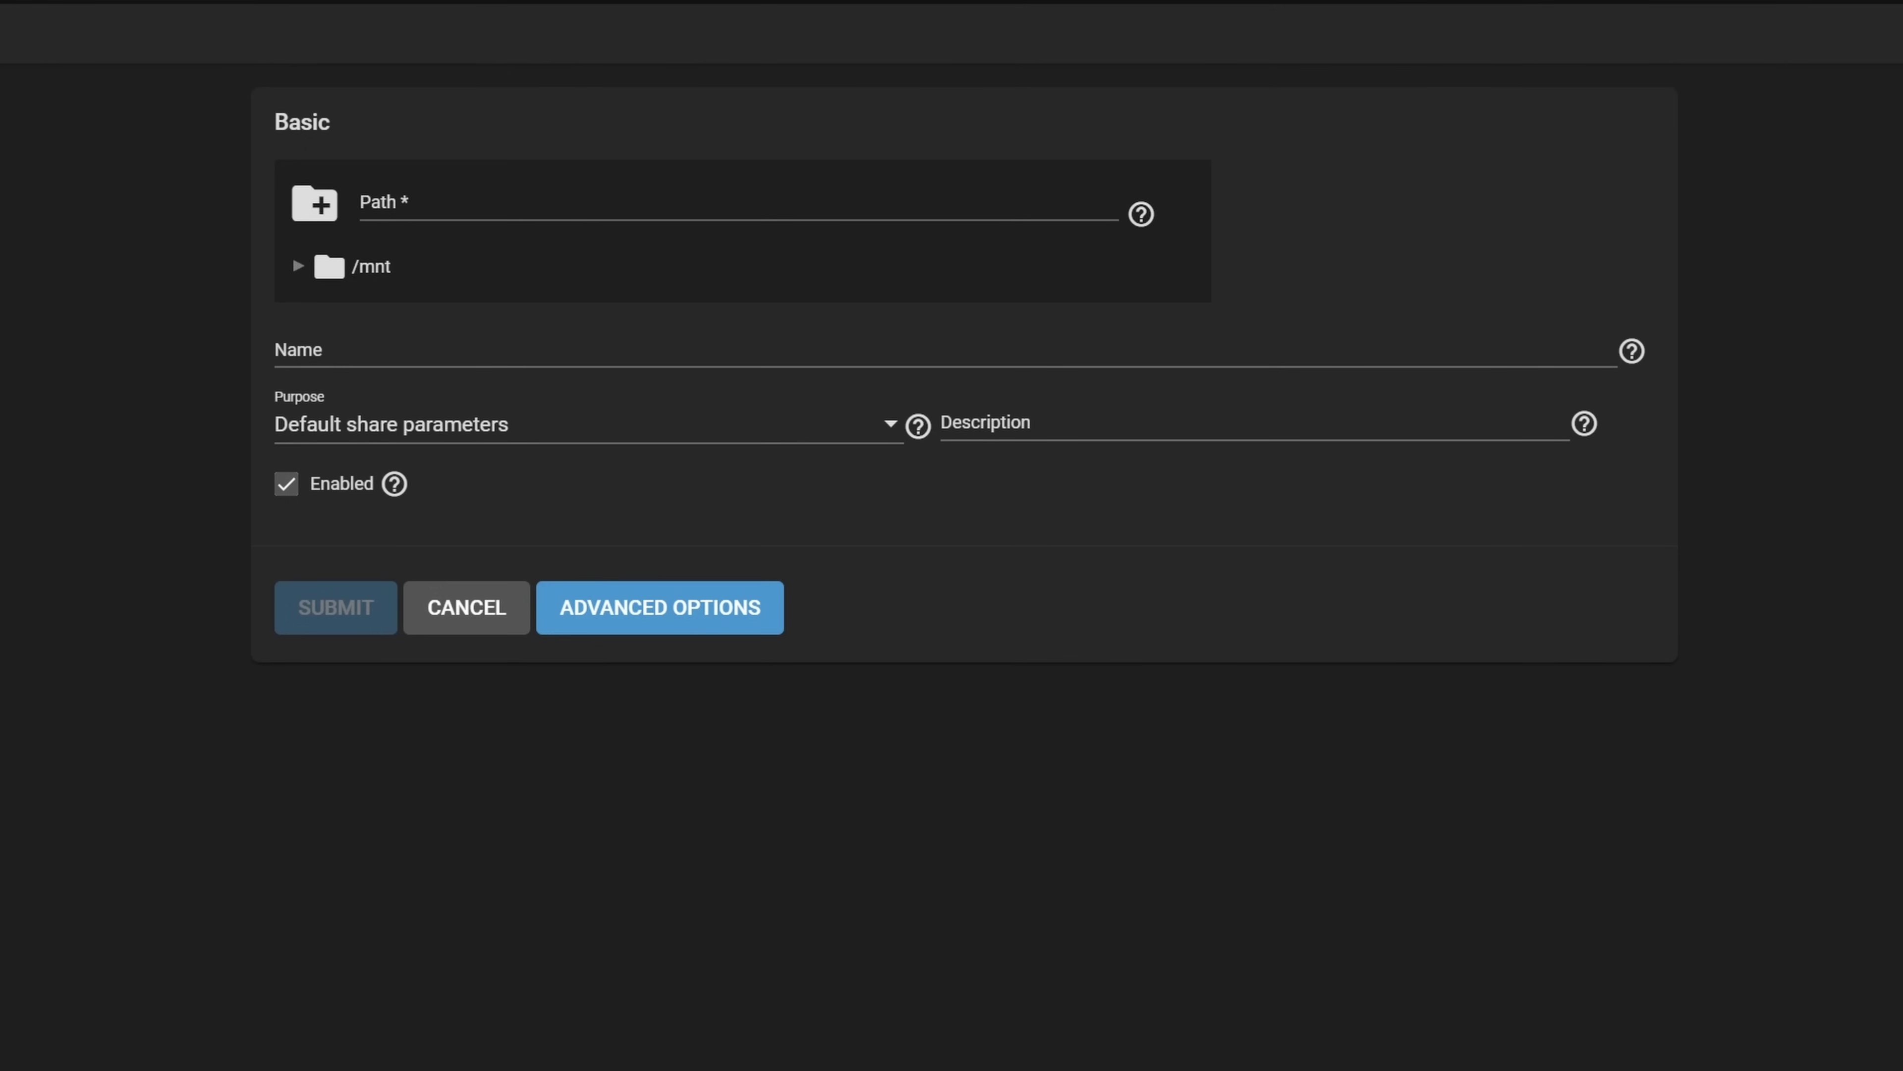
Pick /mnt/NVME/Network_NVME/CurrentEdit in the path tree, then type /mnt as the path
click(361, 203)
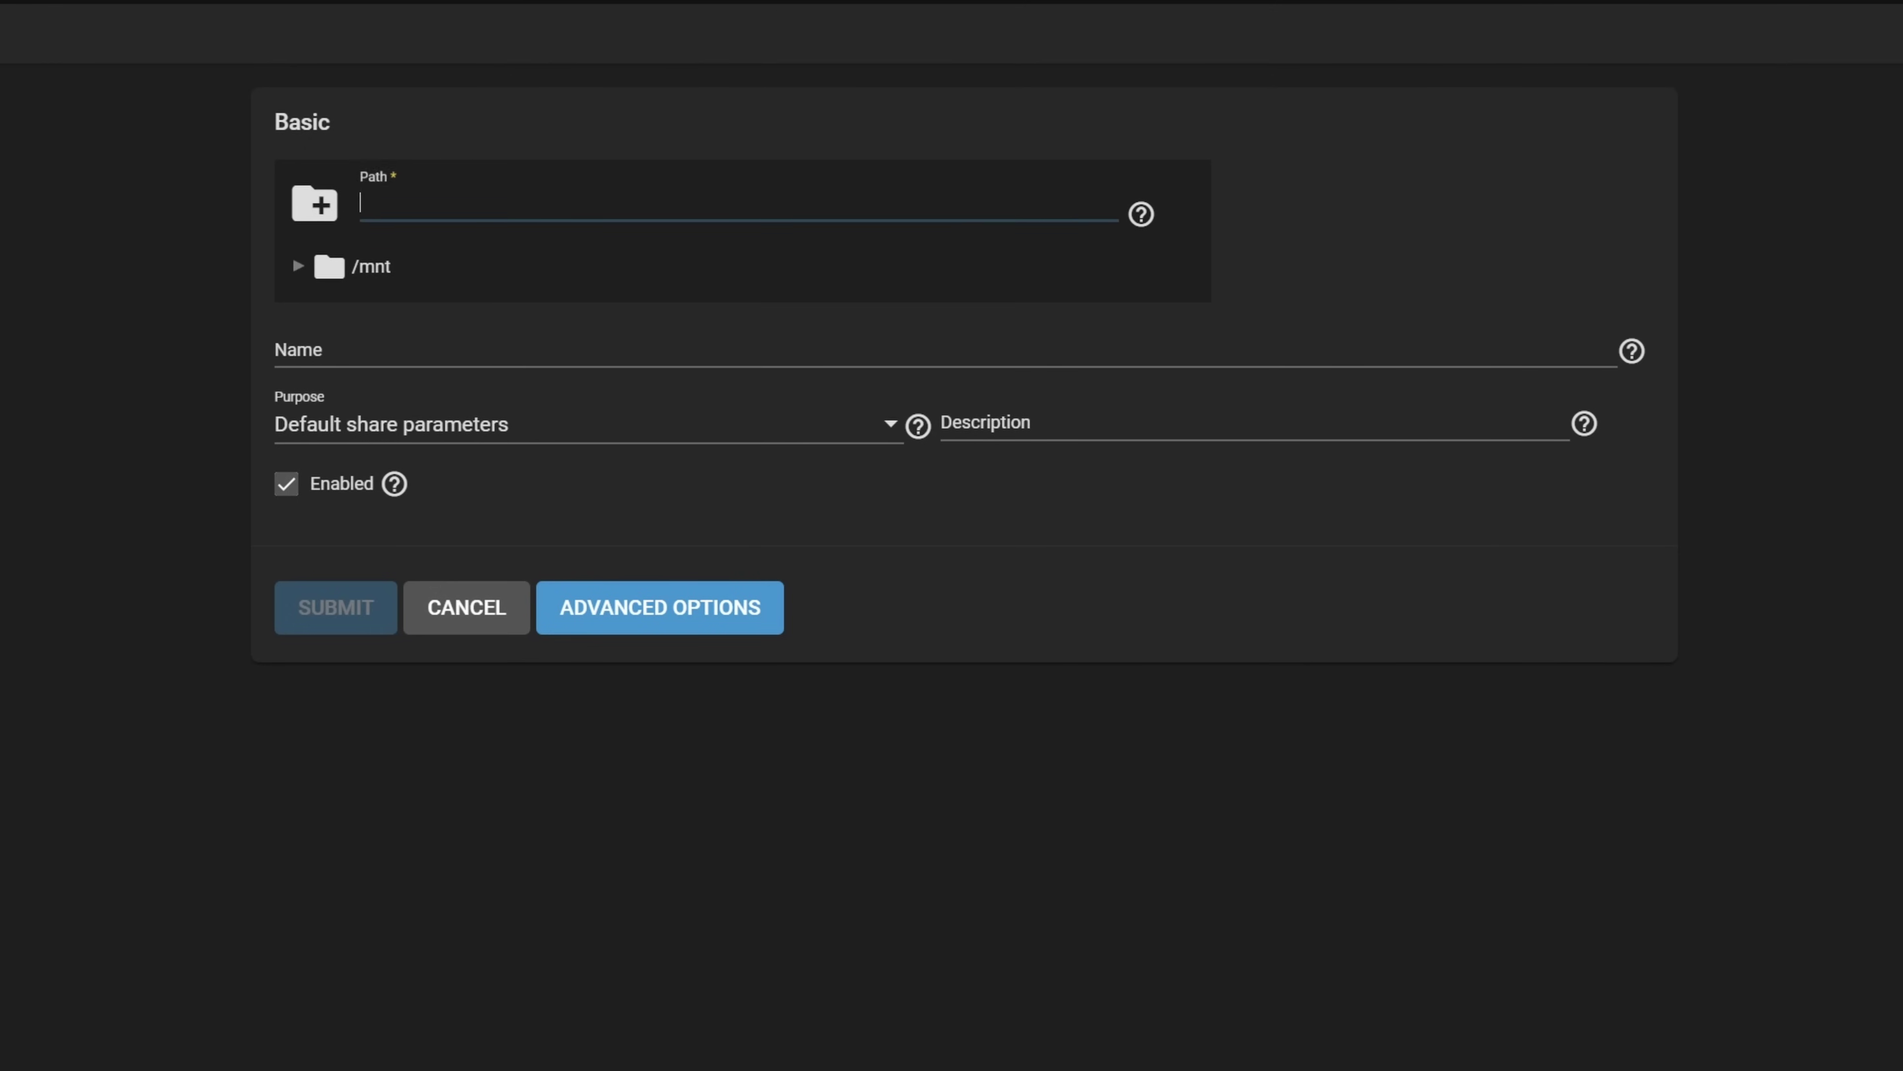
click(297, 266)
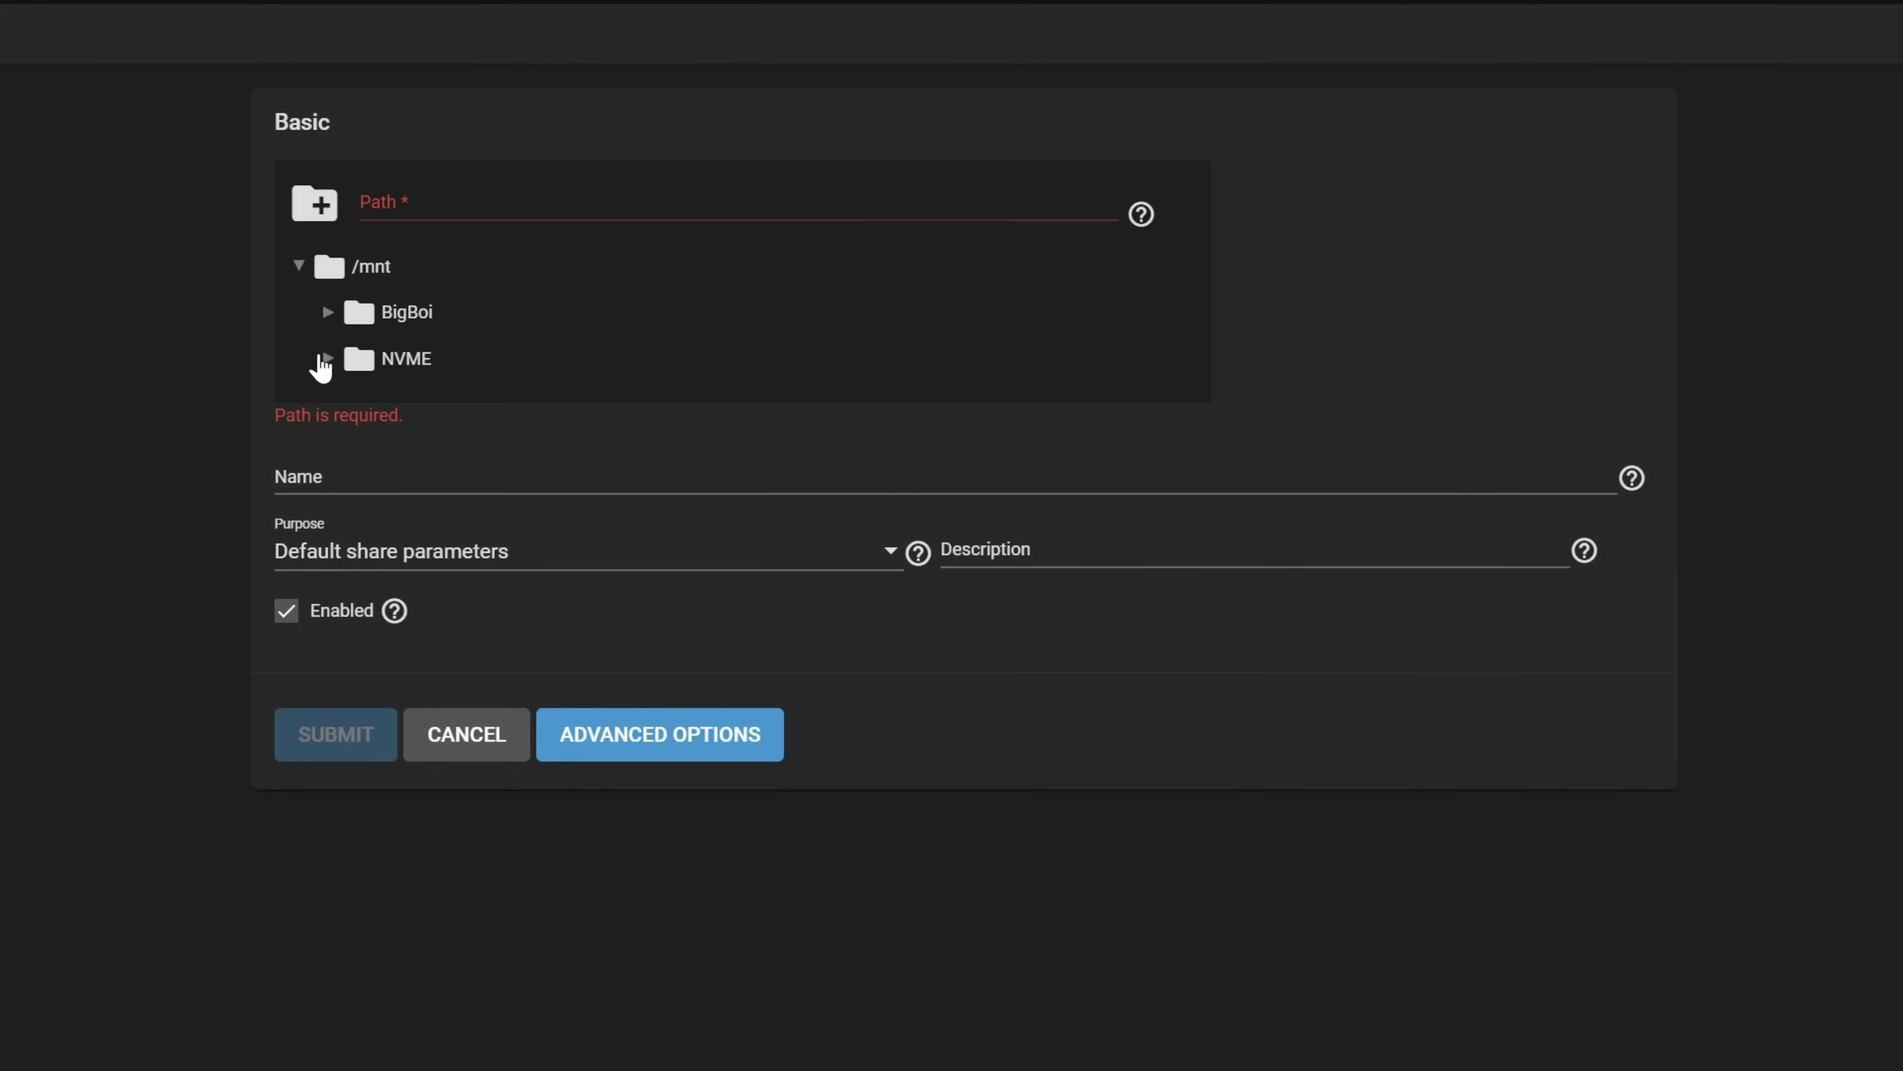
click(327, 359)
click(357, 404)
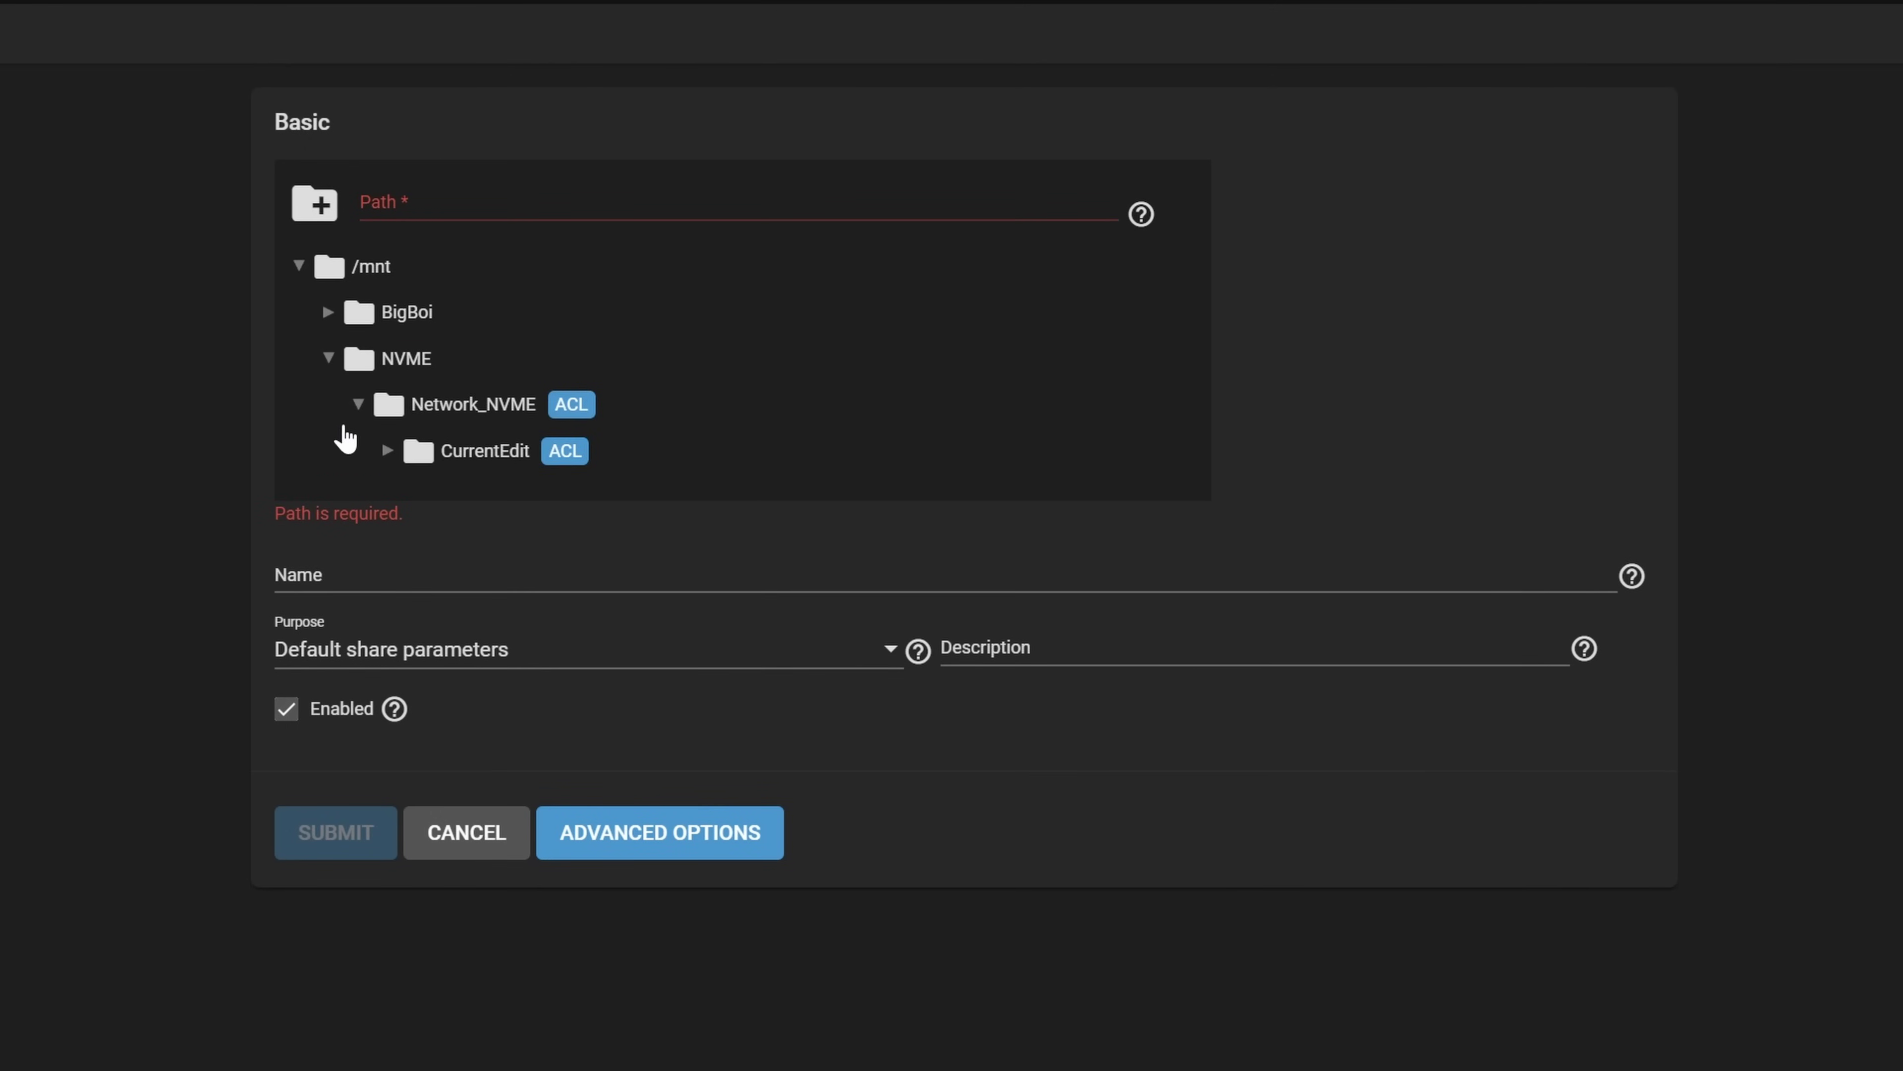
click(487, 452)
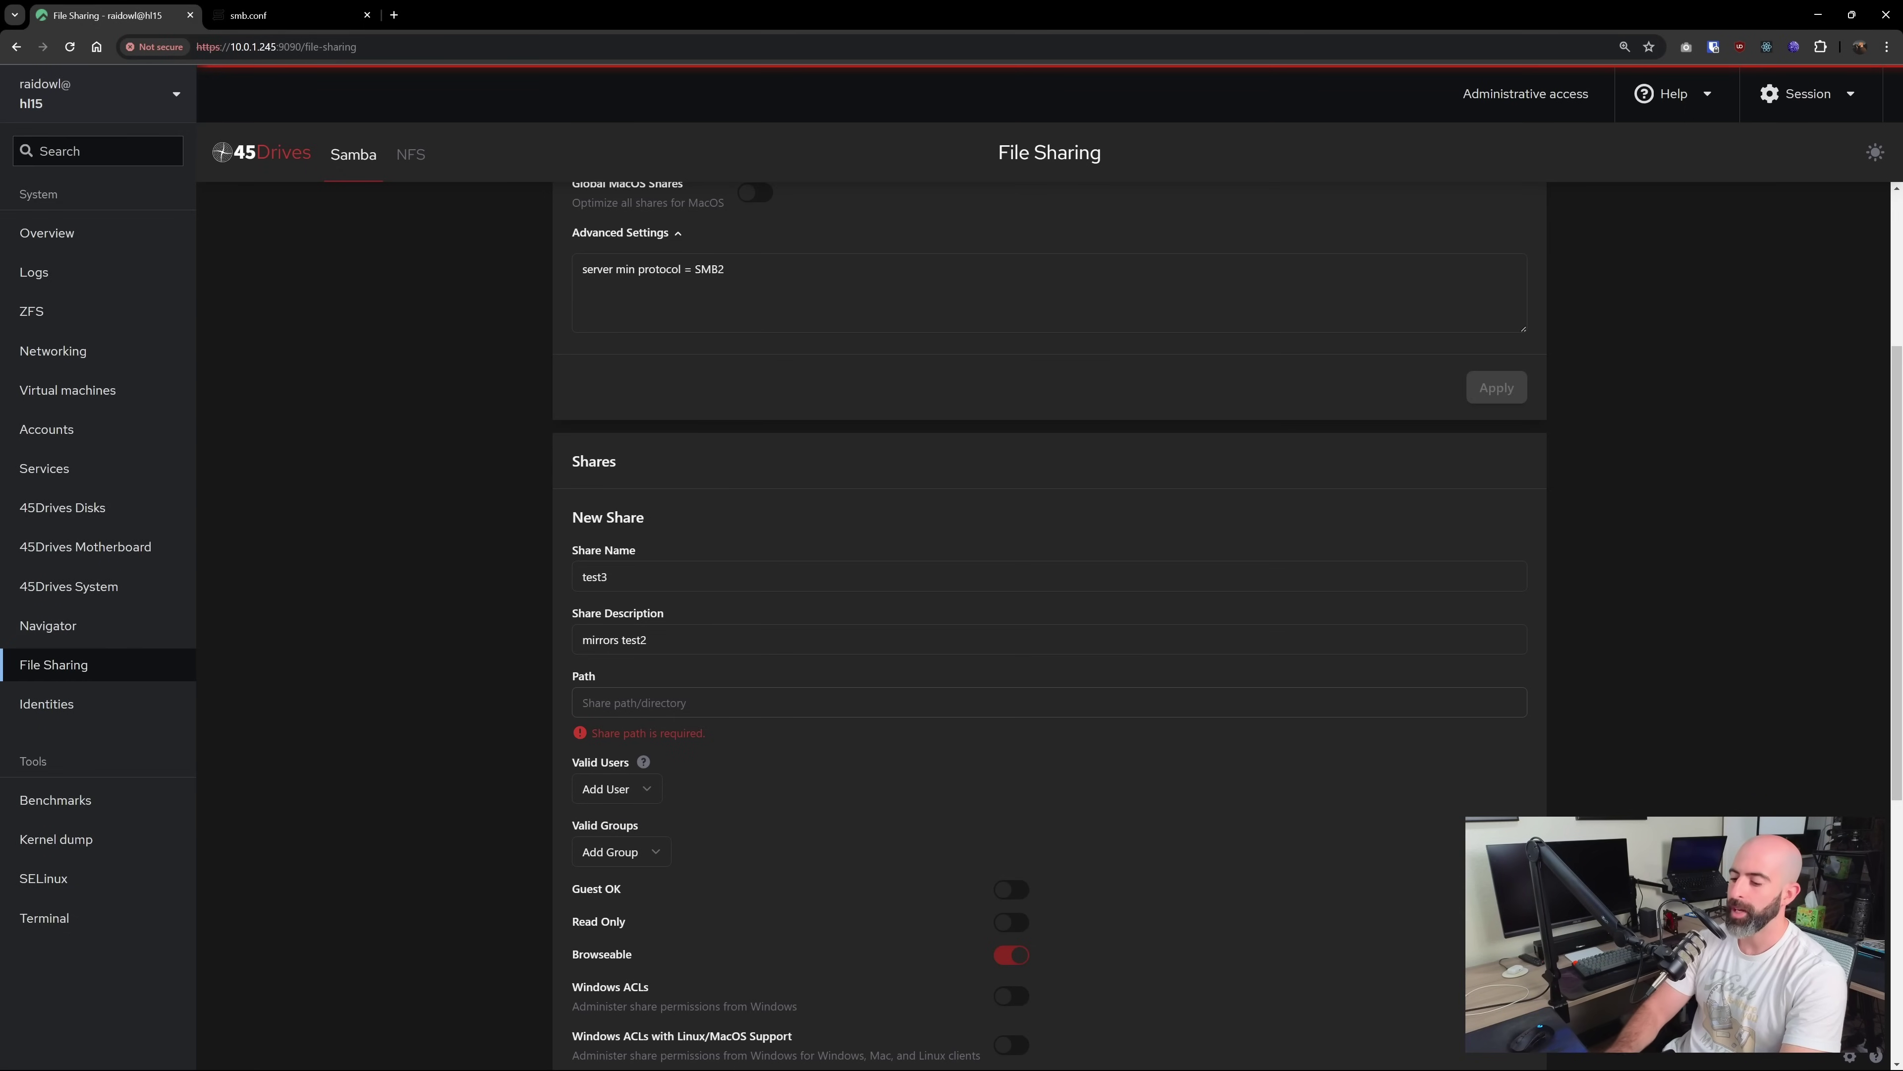
text(/mnt)
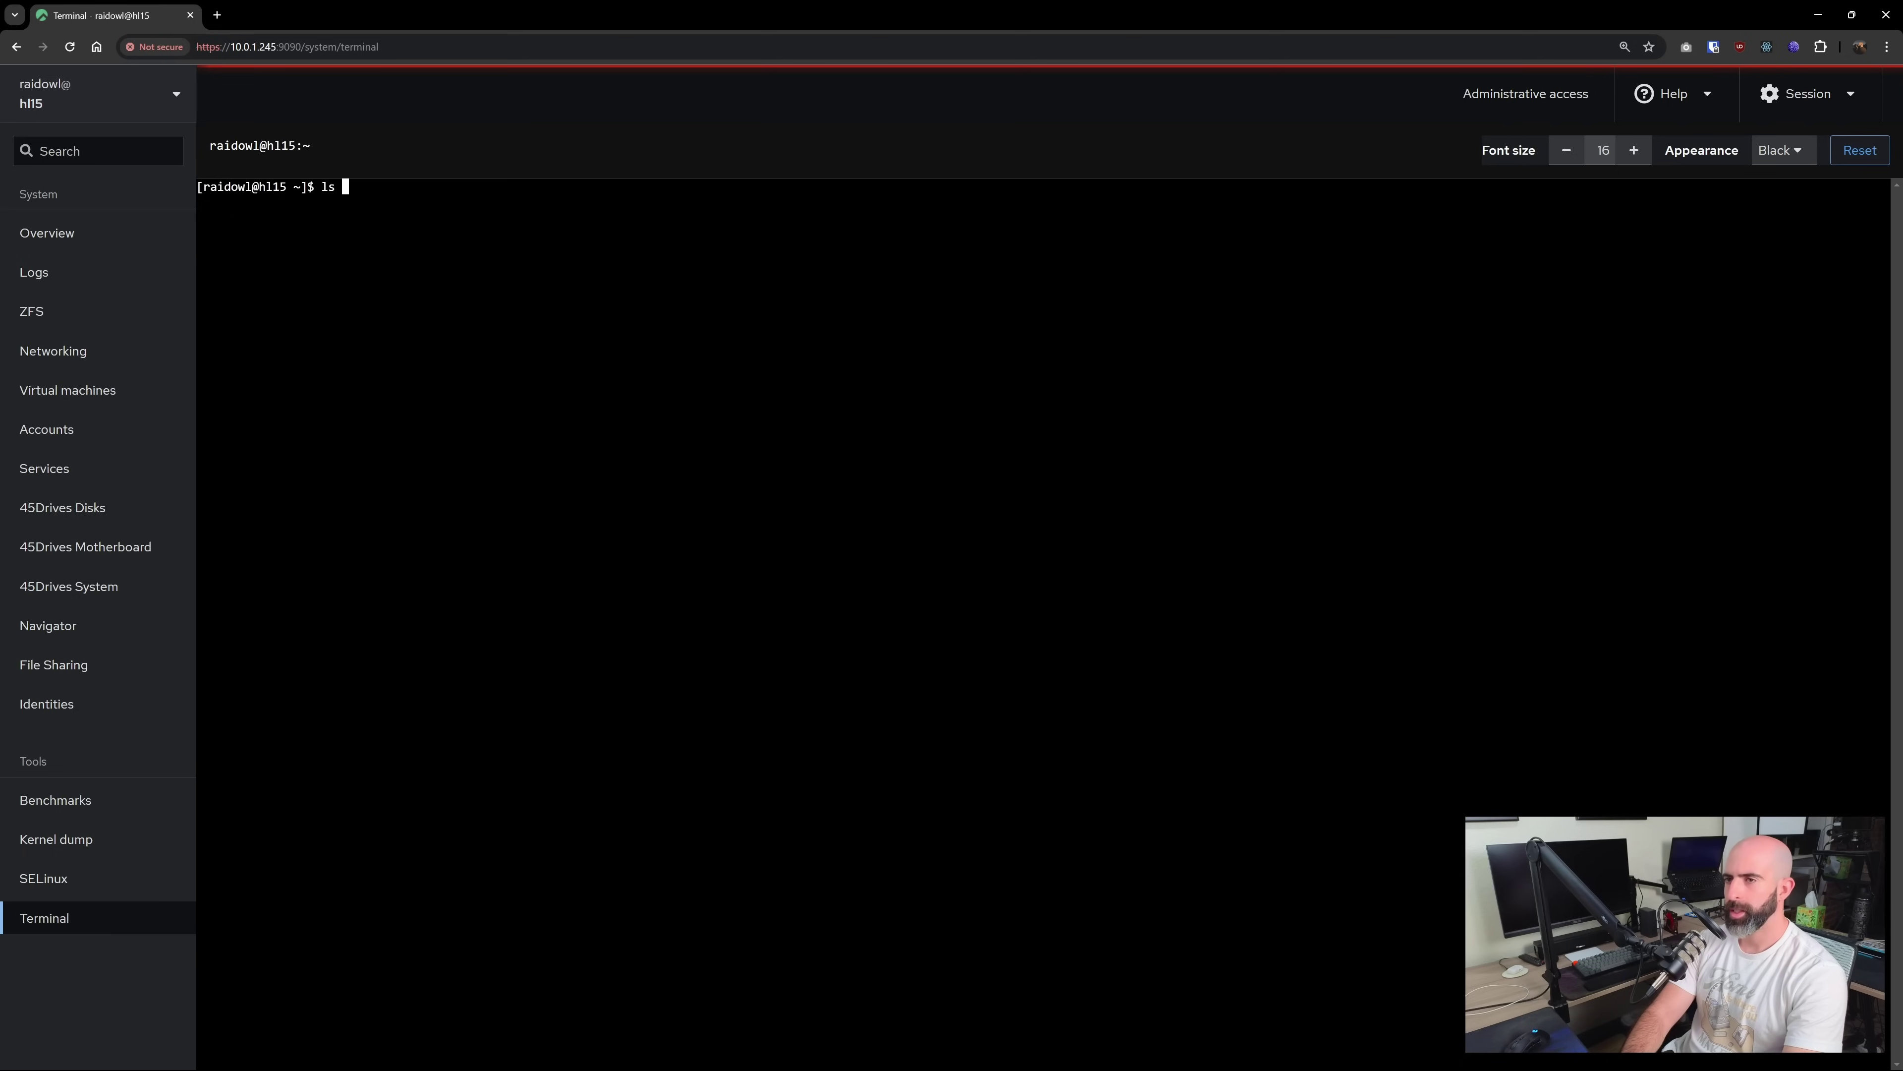
Run ls / and then ls /test2/ in the terminal, showing share2 inside test2
key(Return)
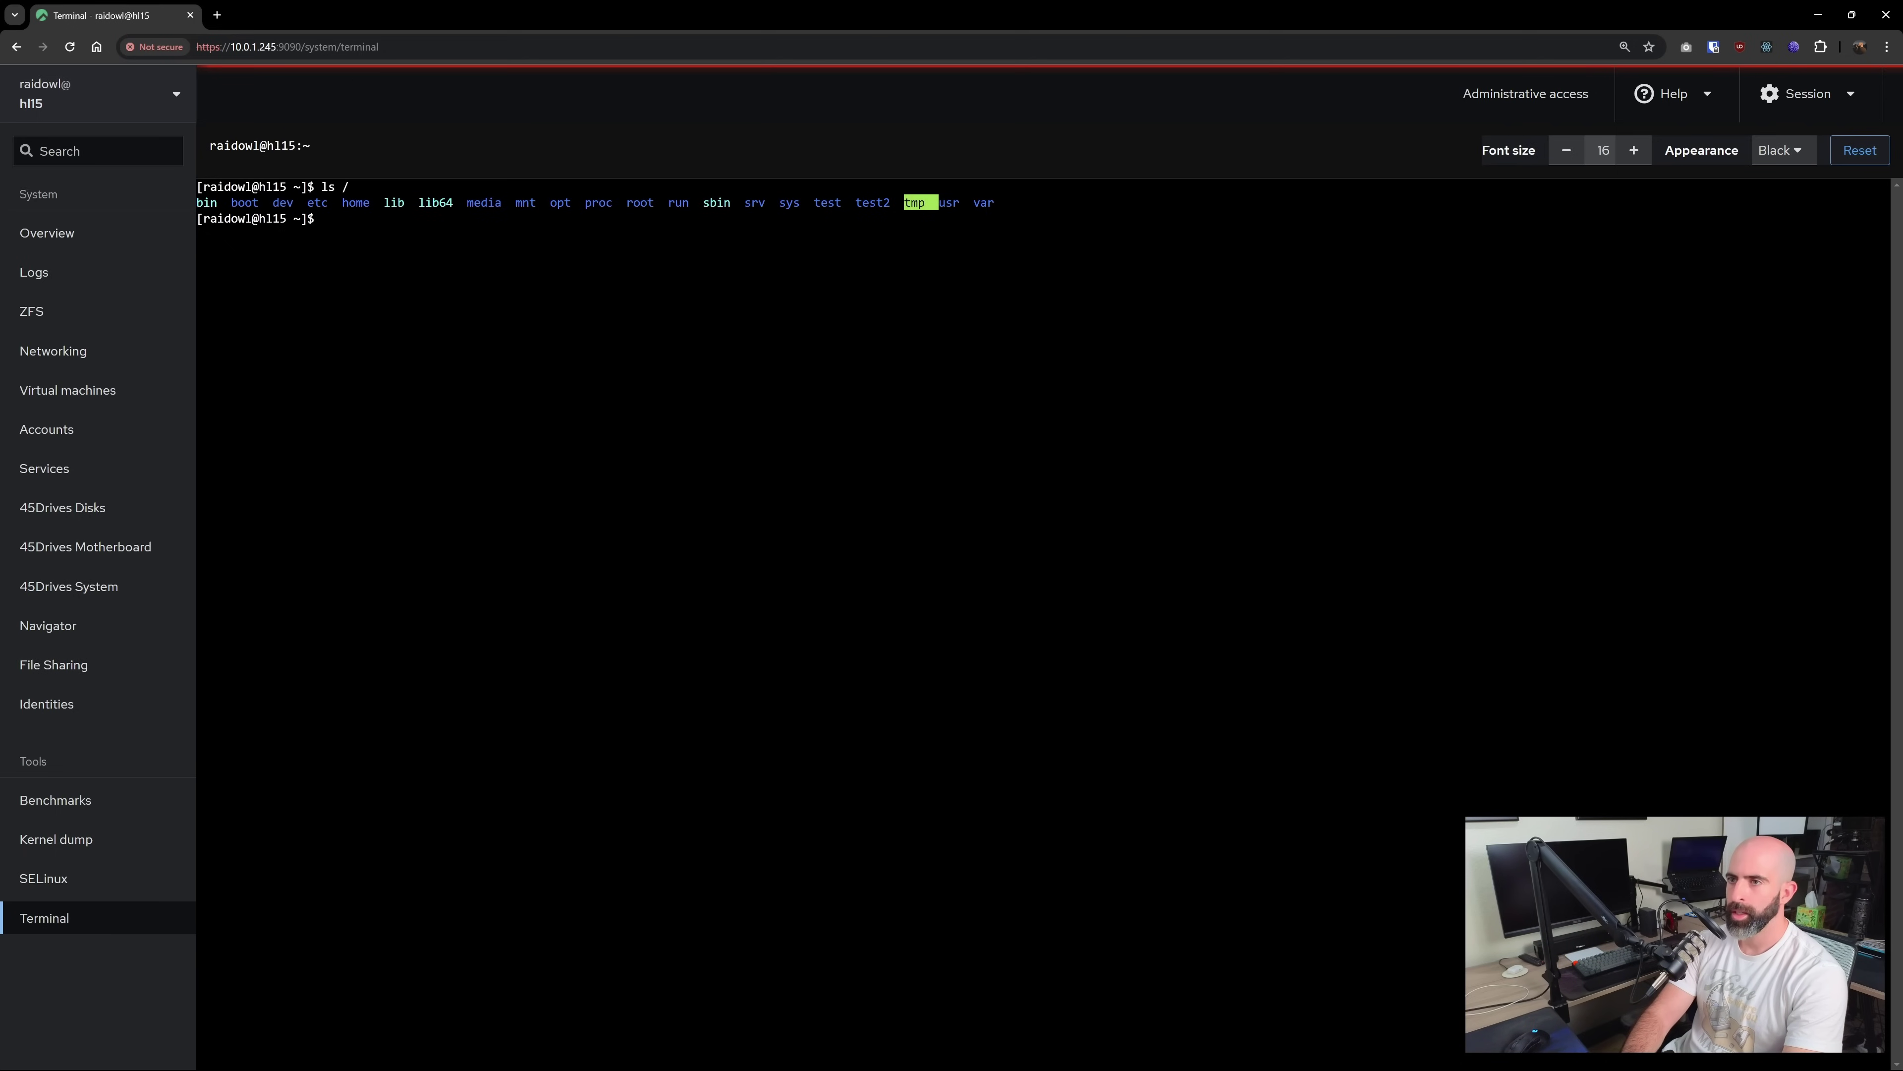
text(ls /te)
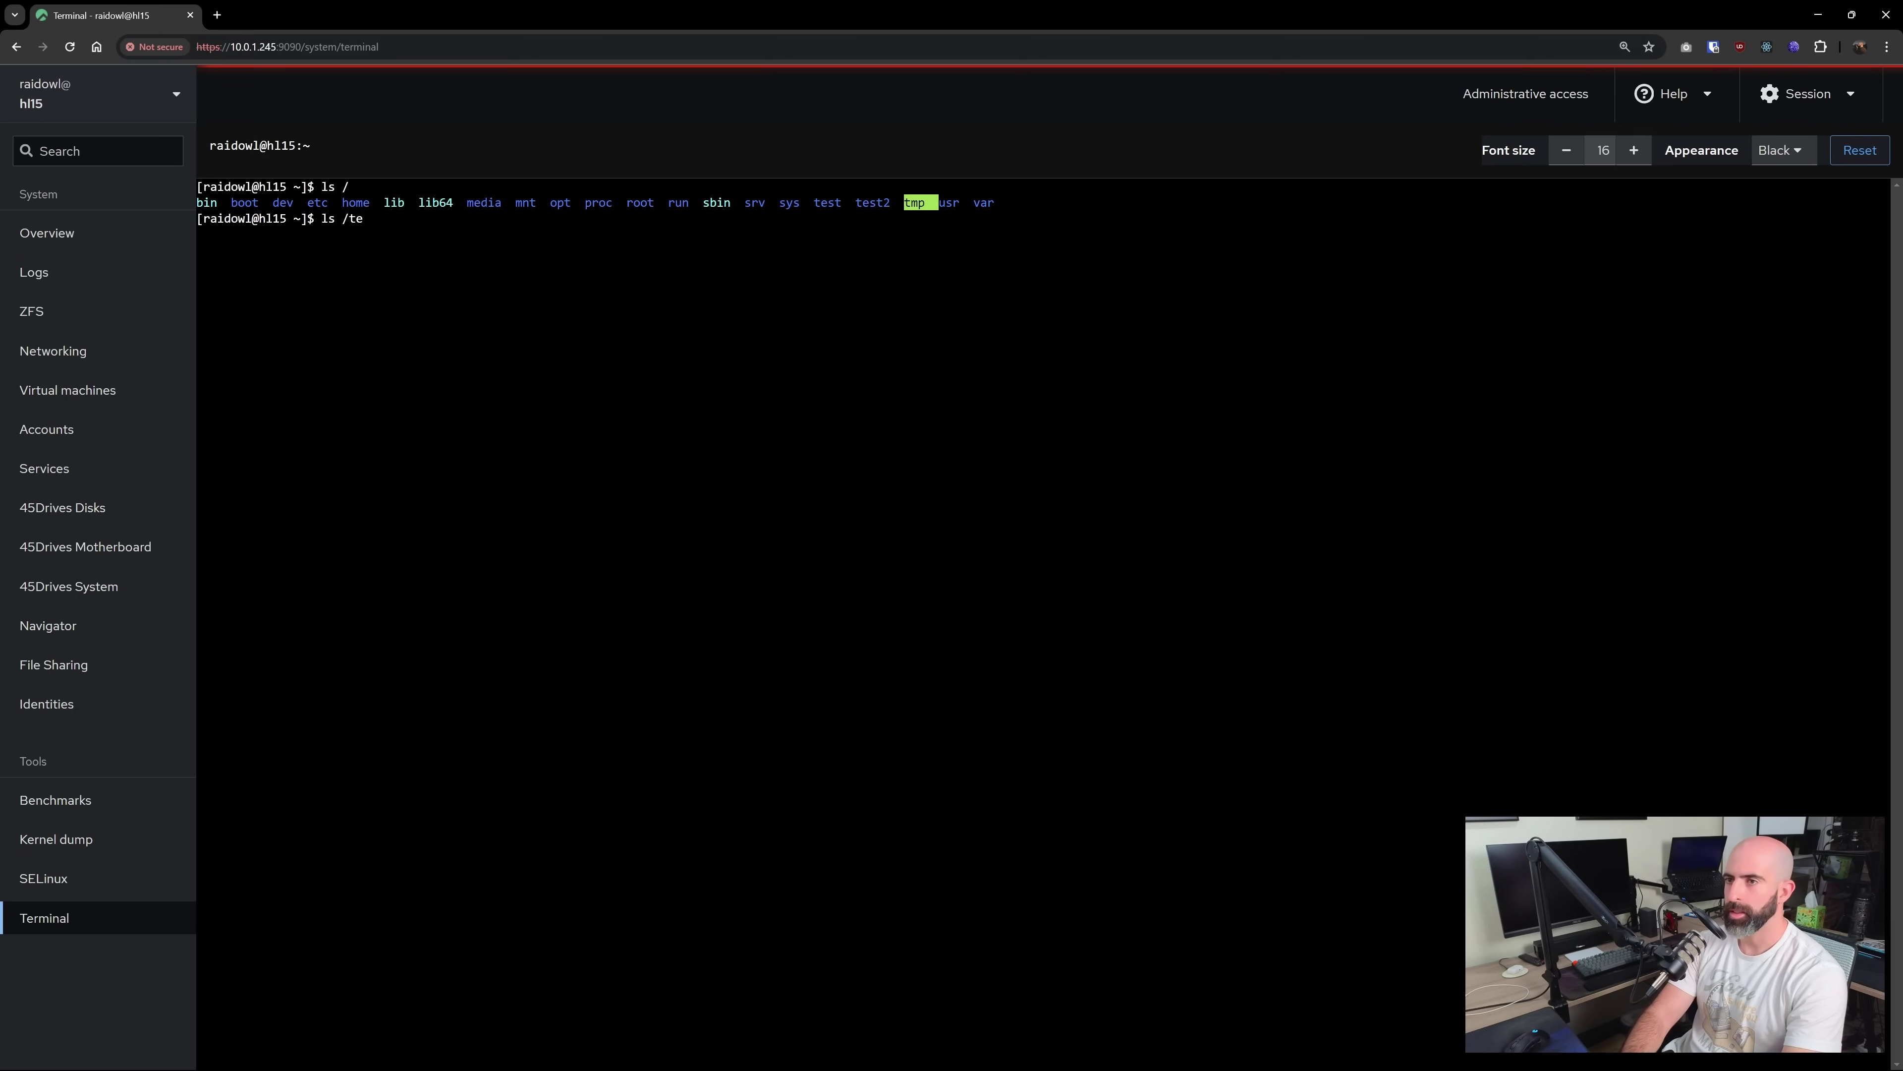
text(st2/)
key(Return)
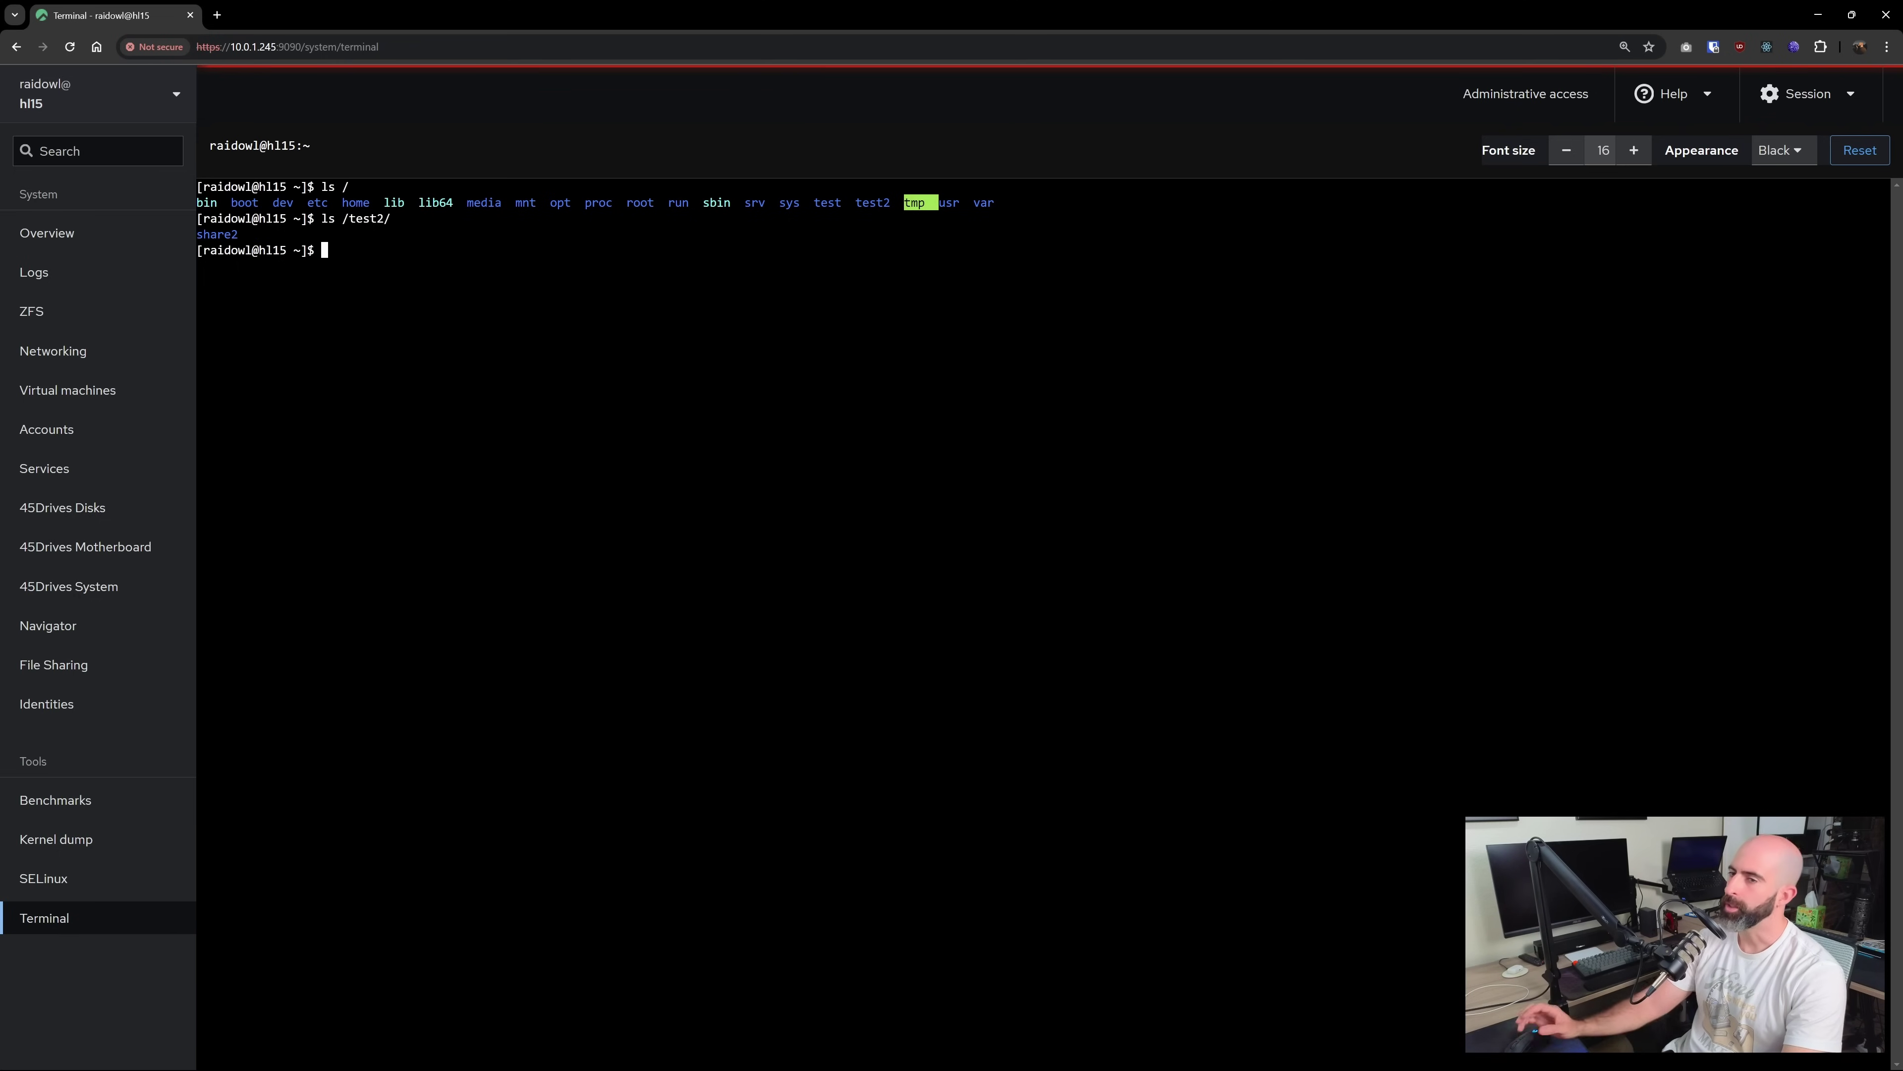
Enter test2/share2 as the test3 share path and allow the server's user account
click(53, 664)
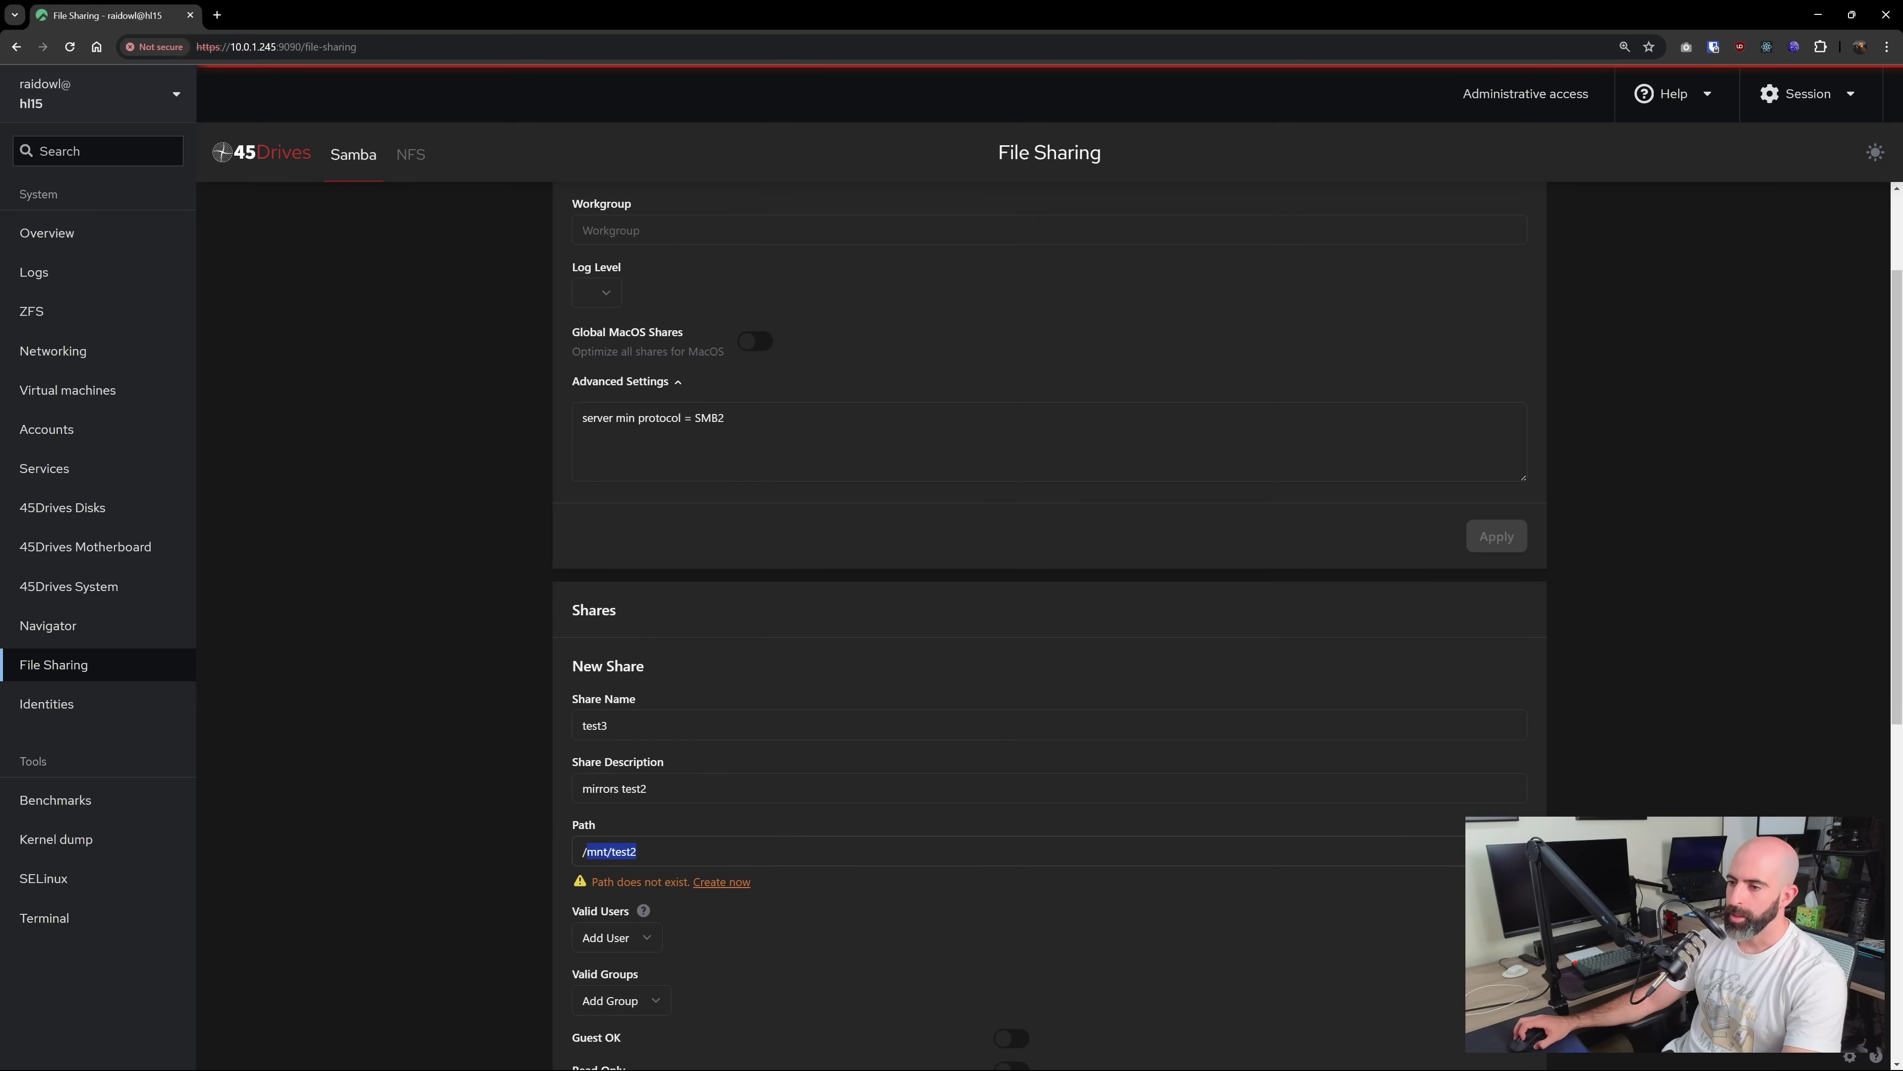
text(test2)
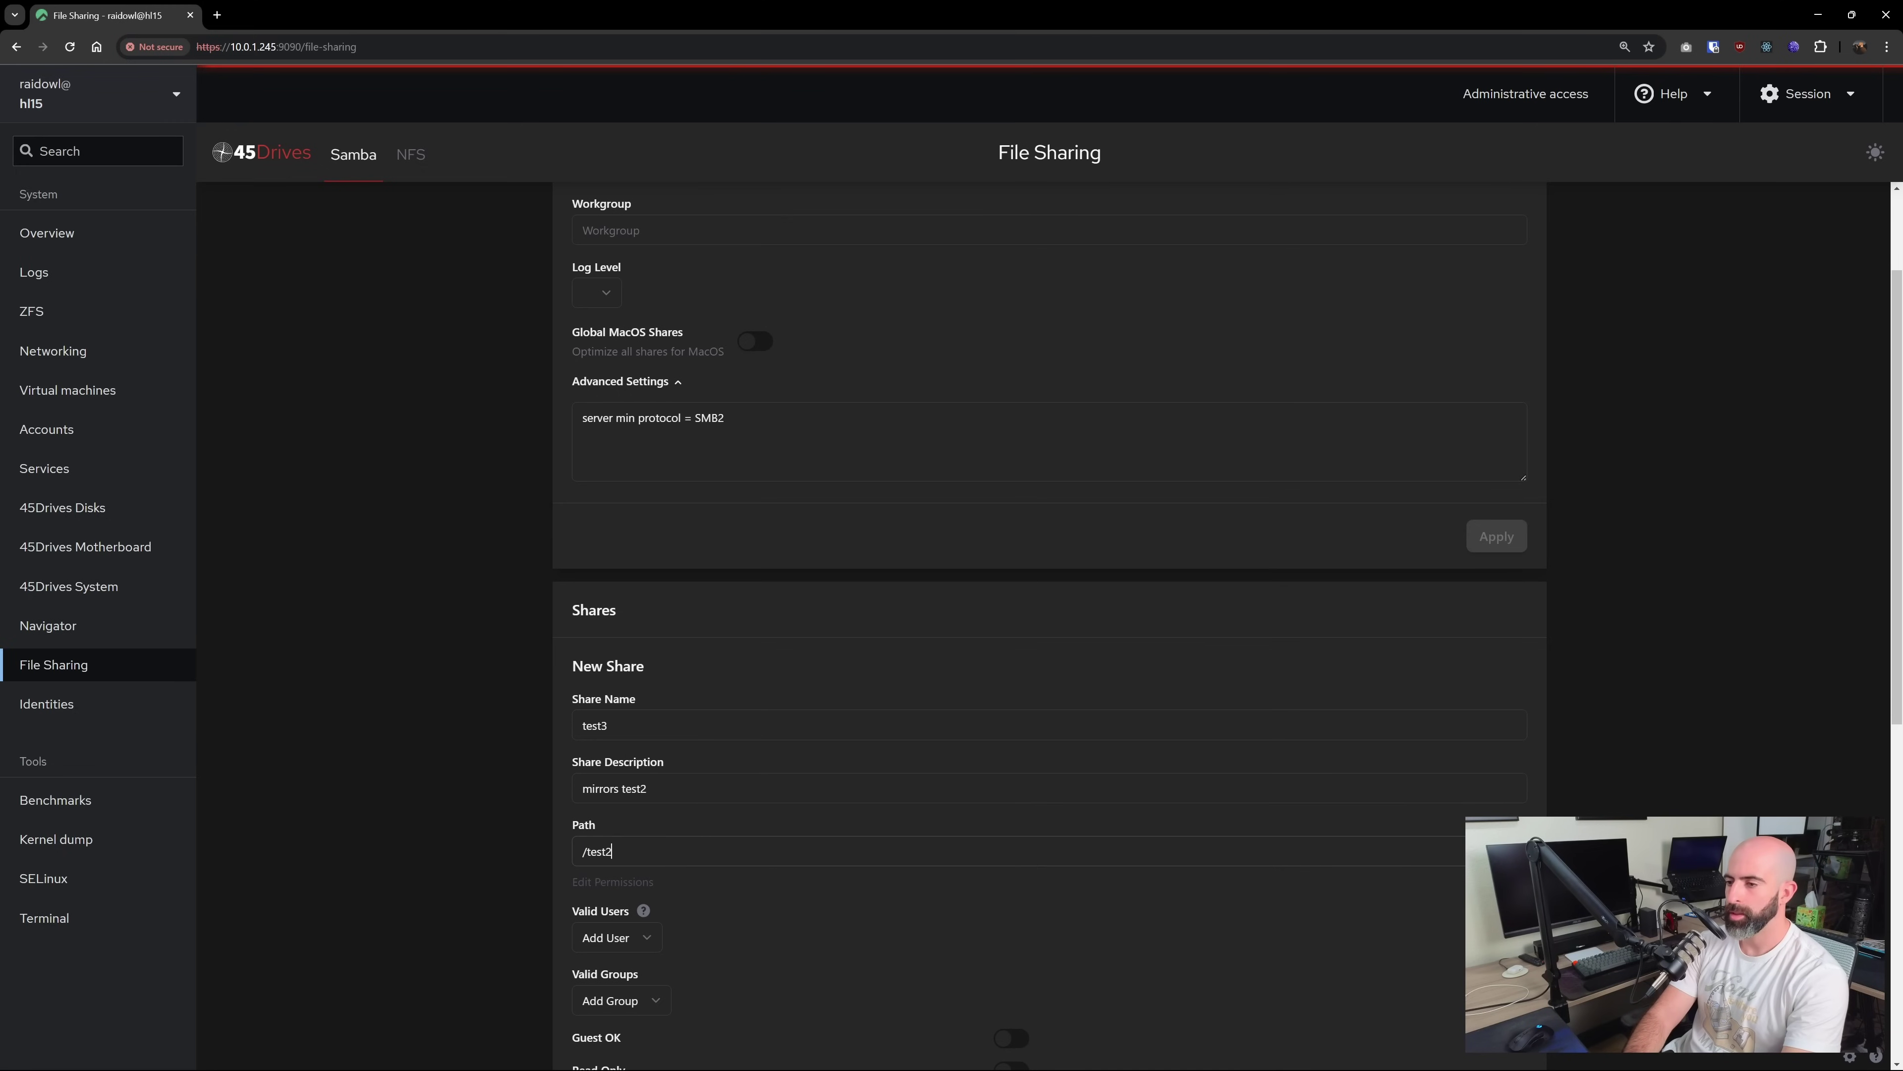
text(/share2)
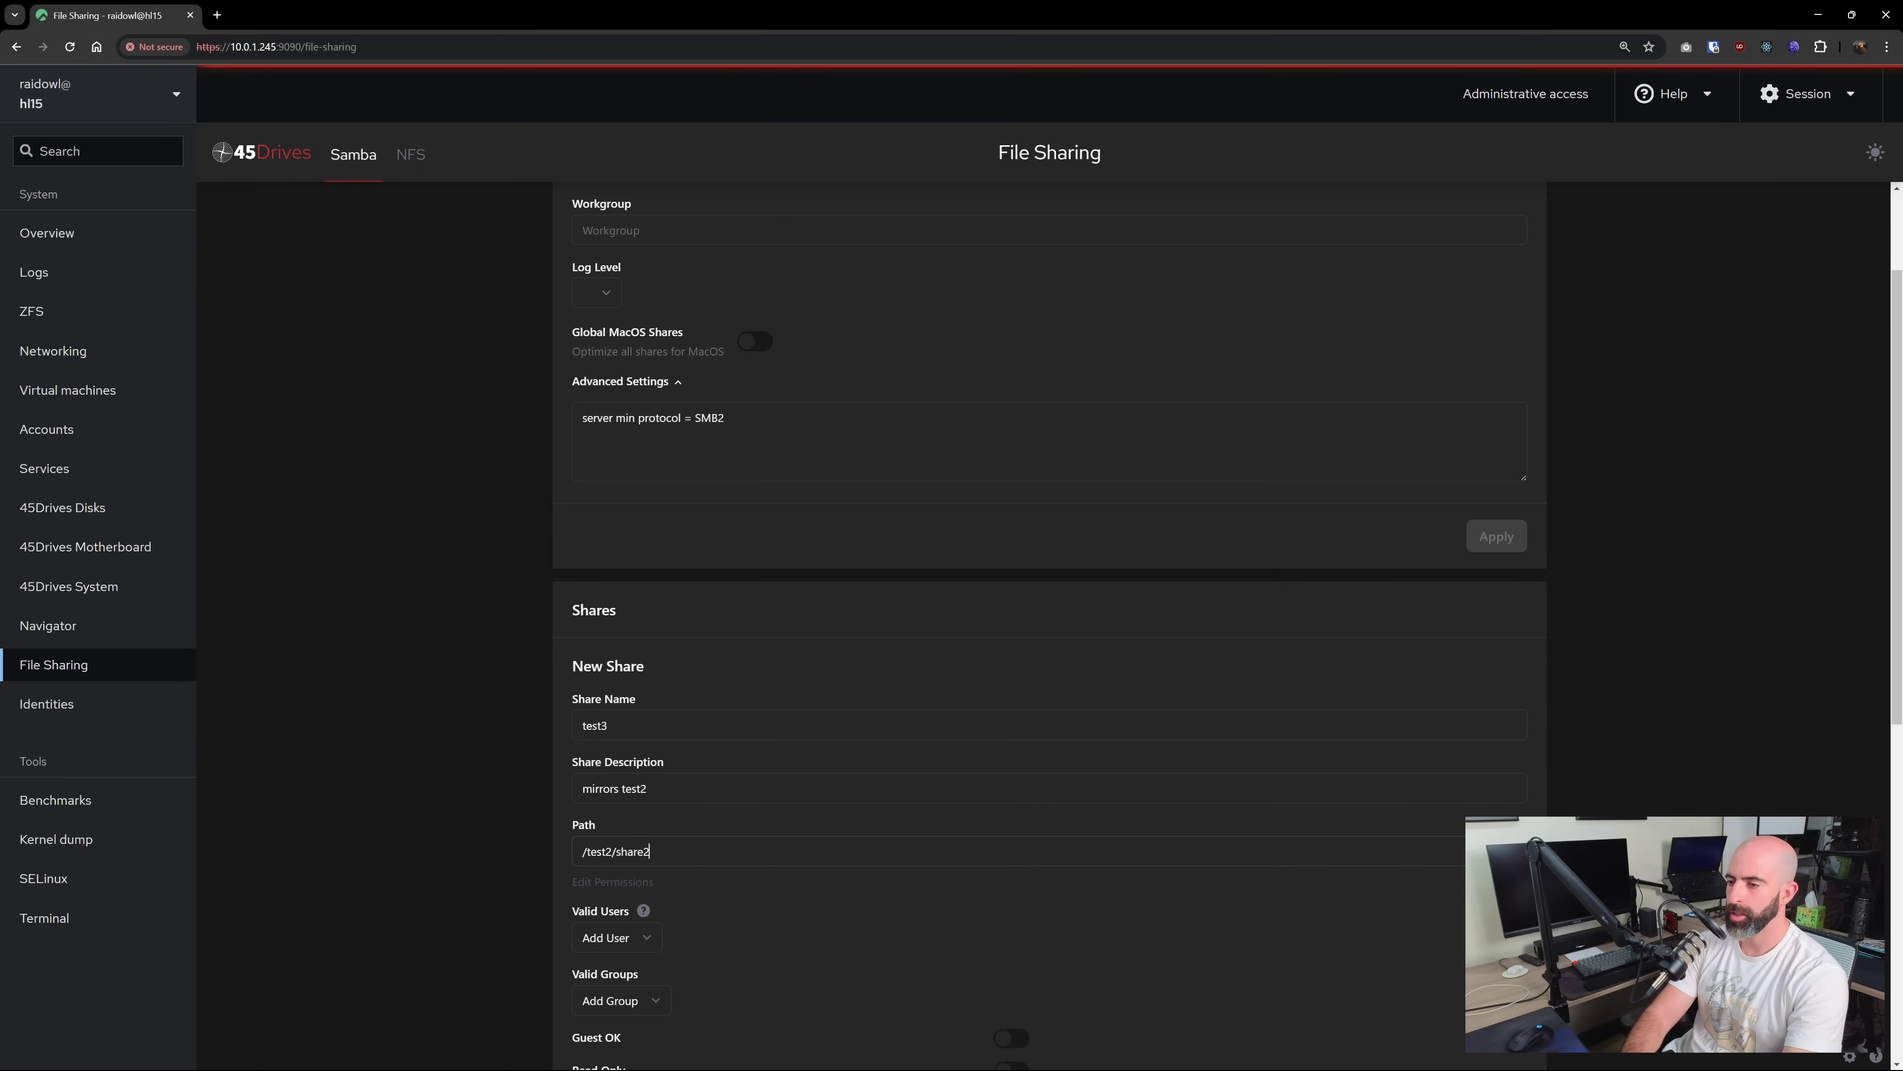
scroll(646, 789, down, 2)
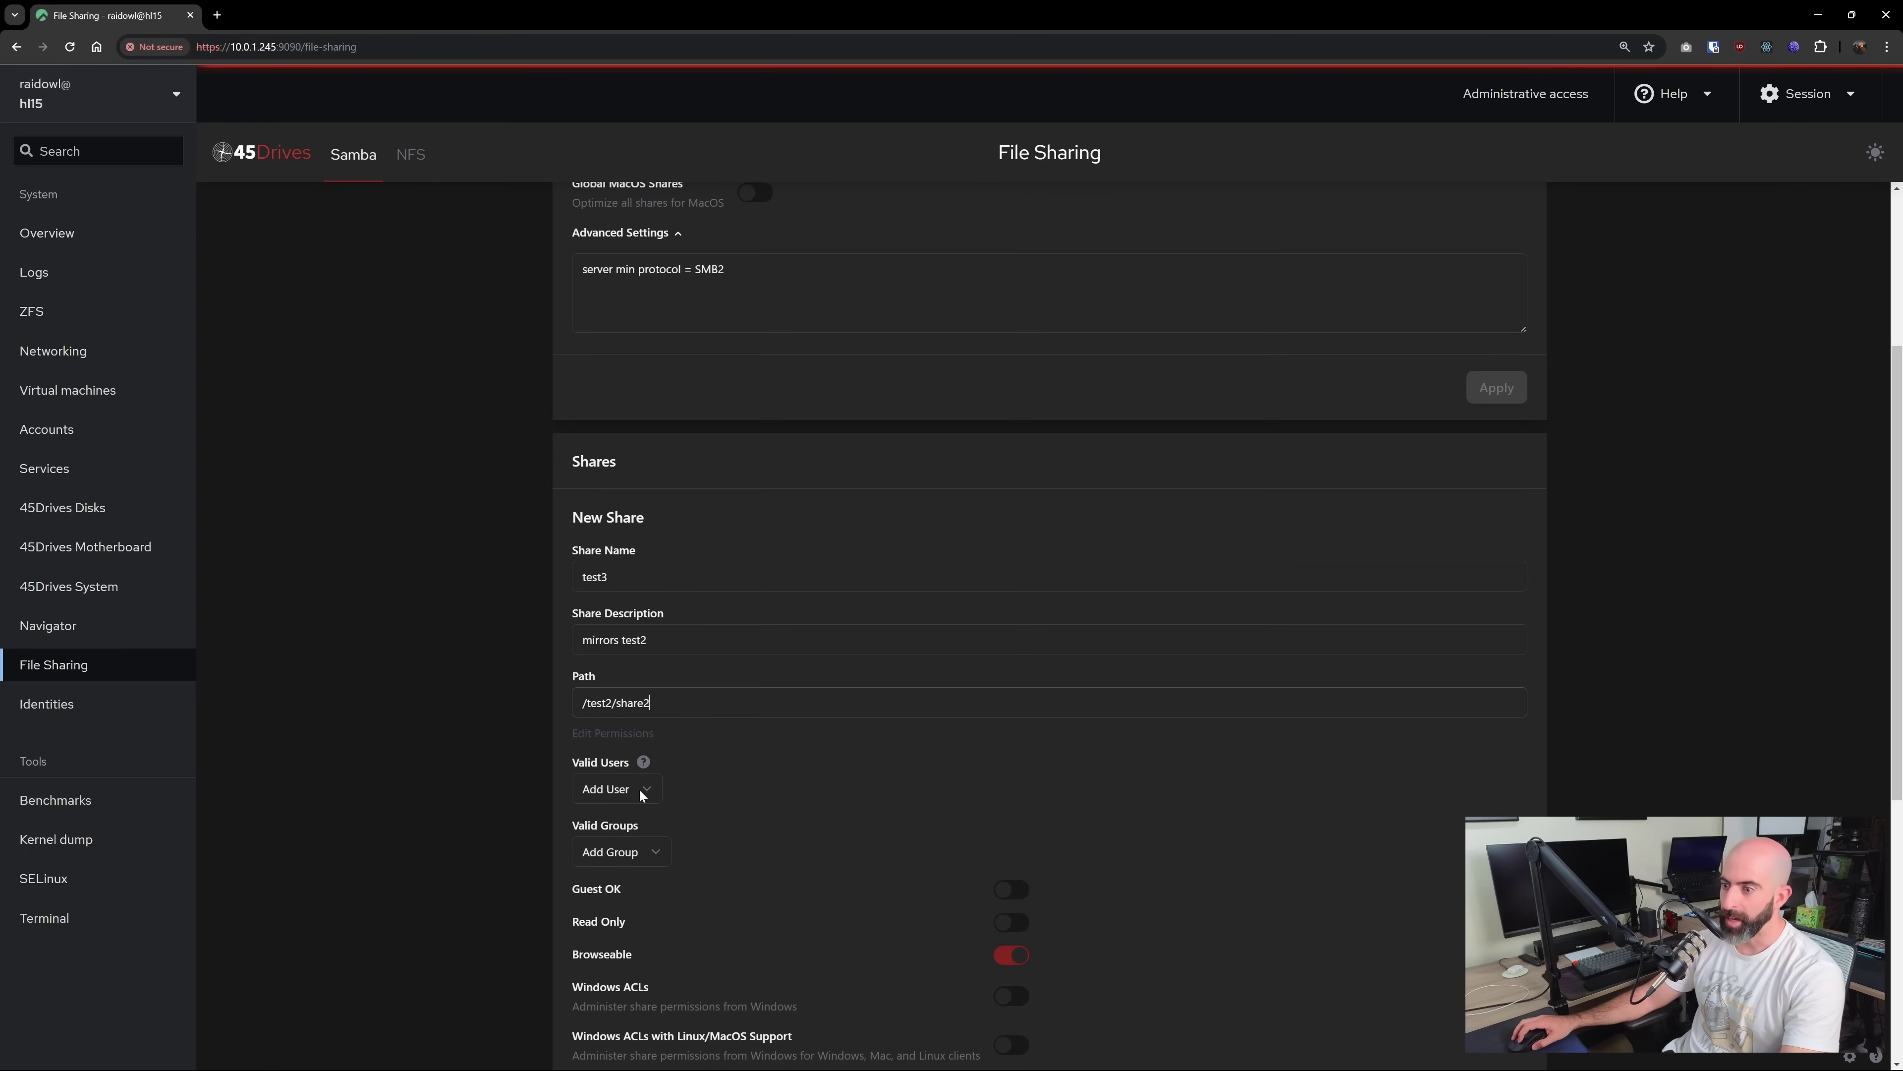
click(642, 795)
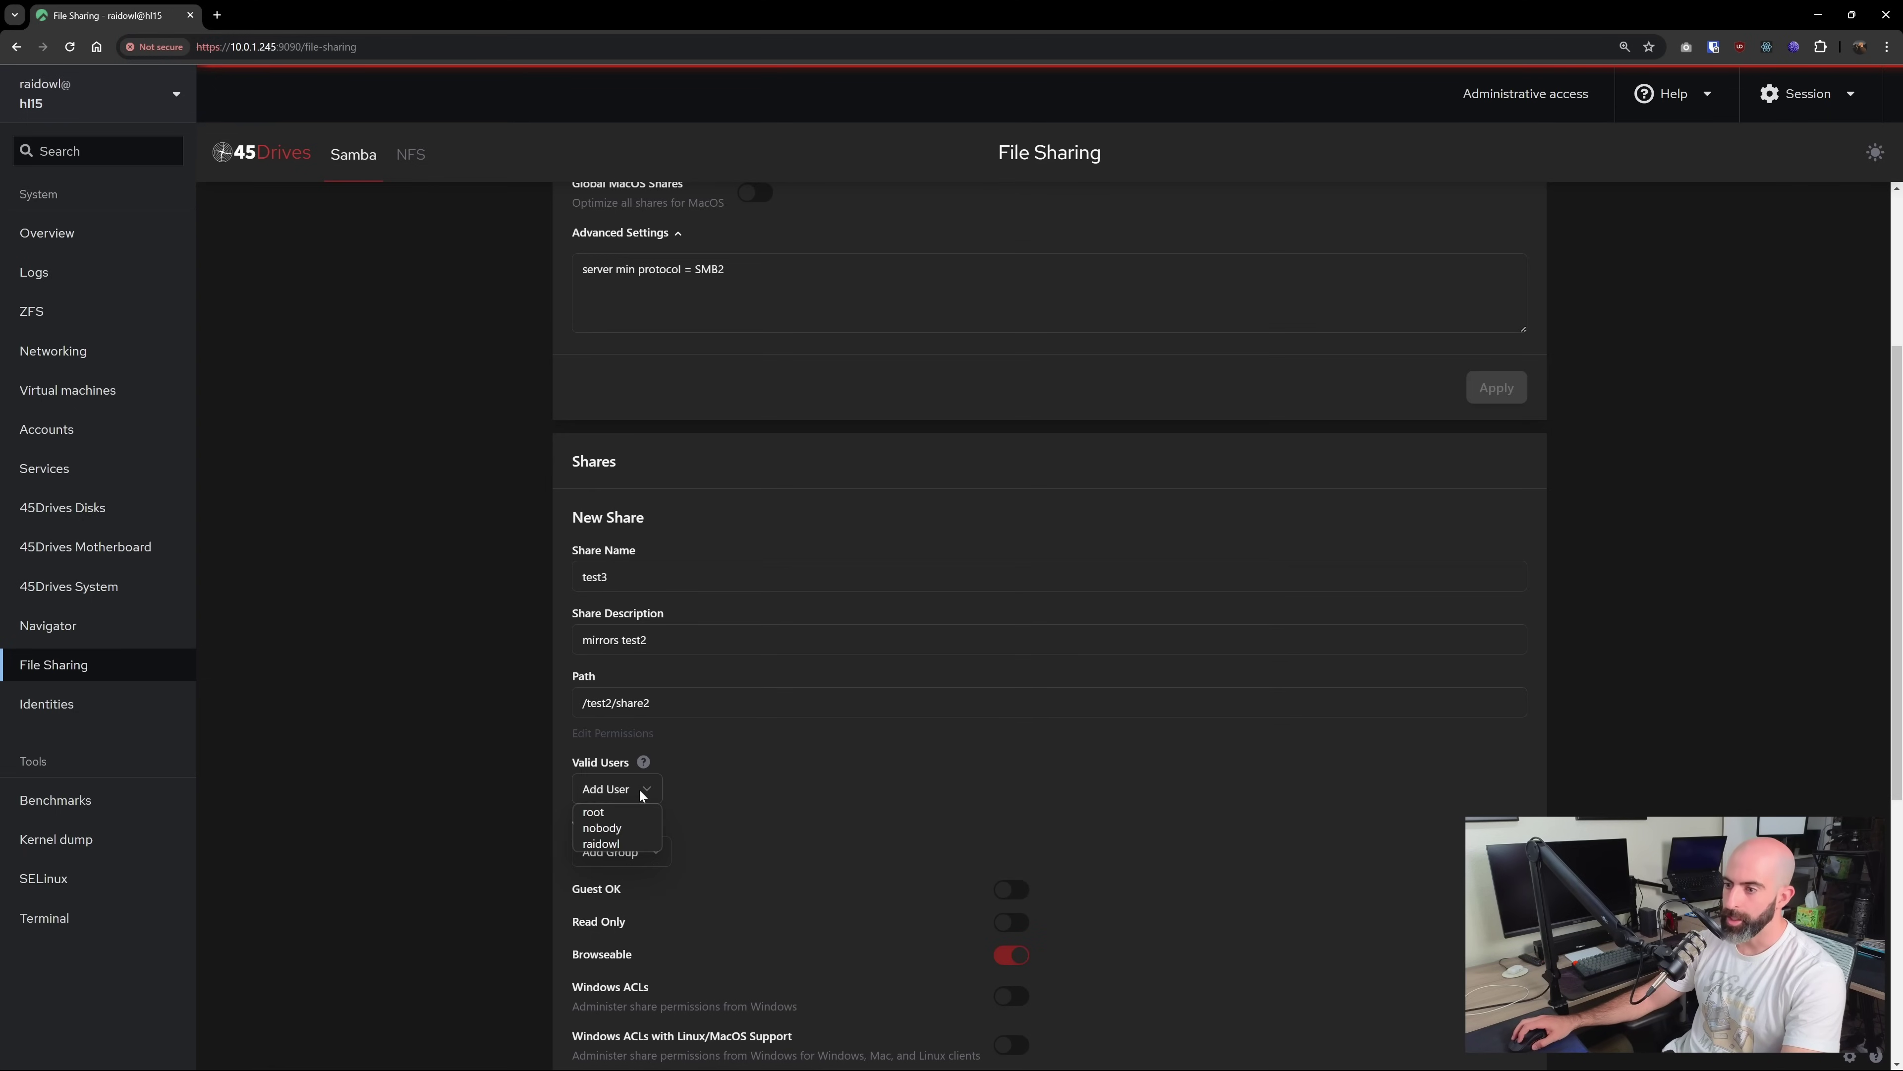
click(606, 845)
scroll(765, 770, down, 1)
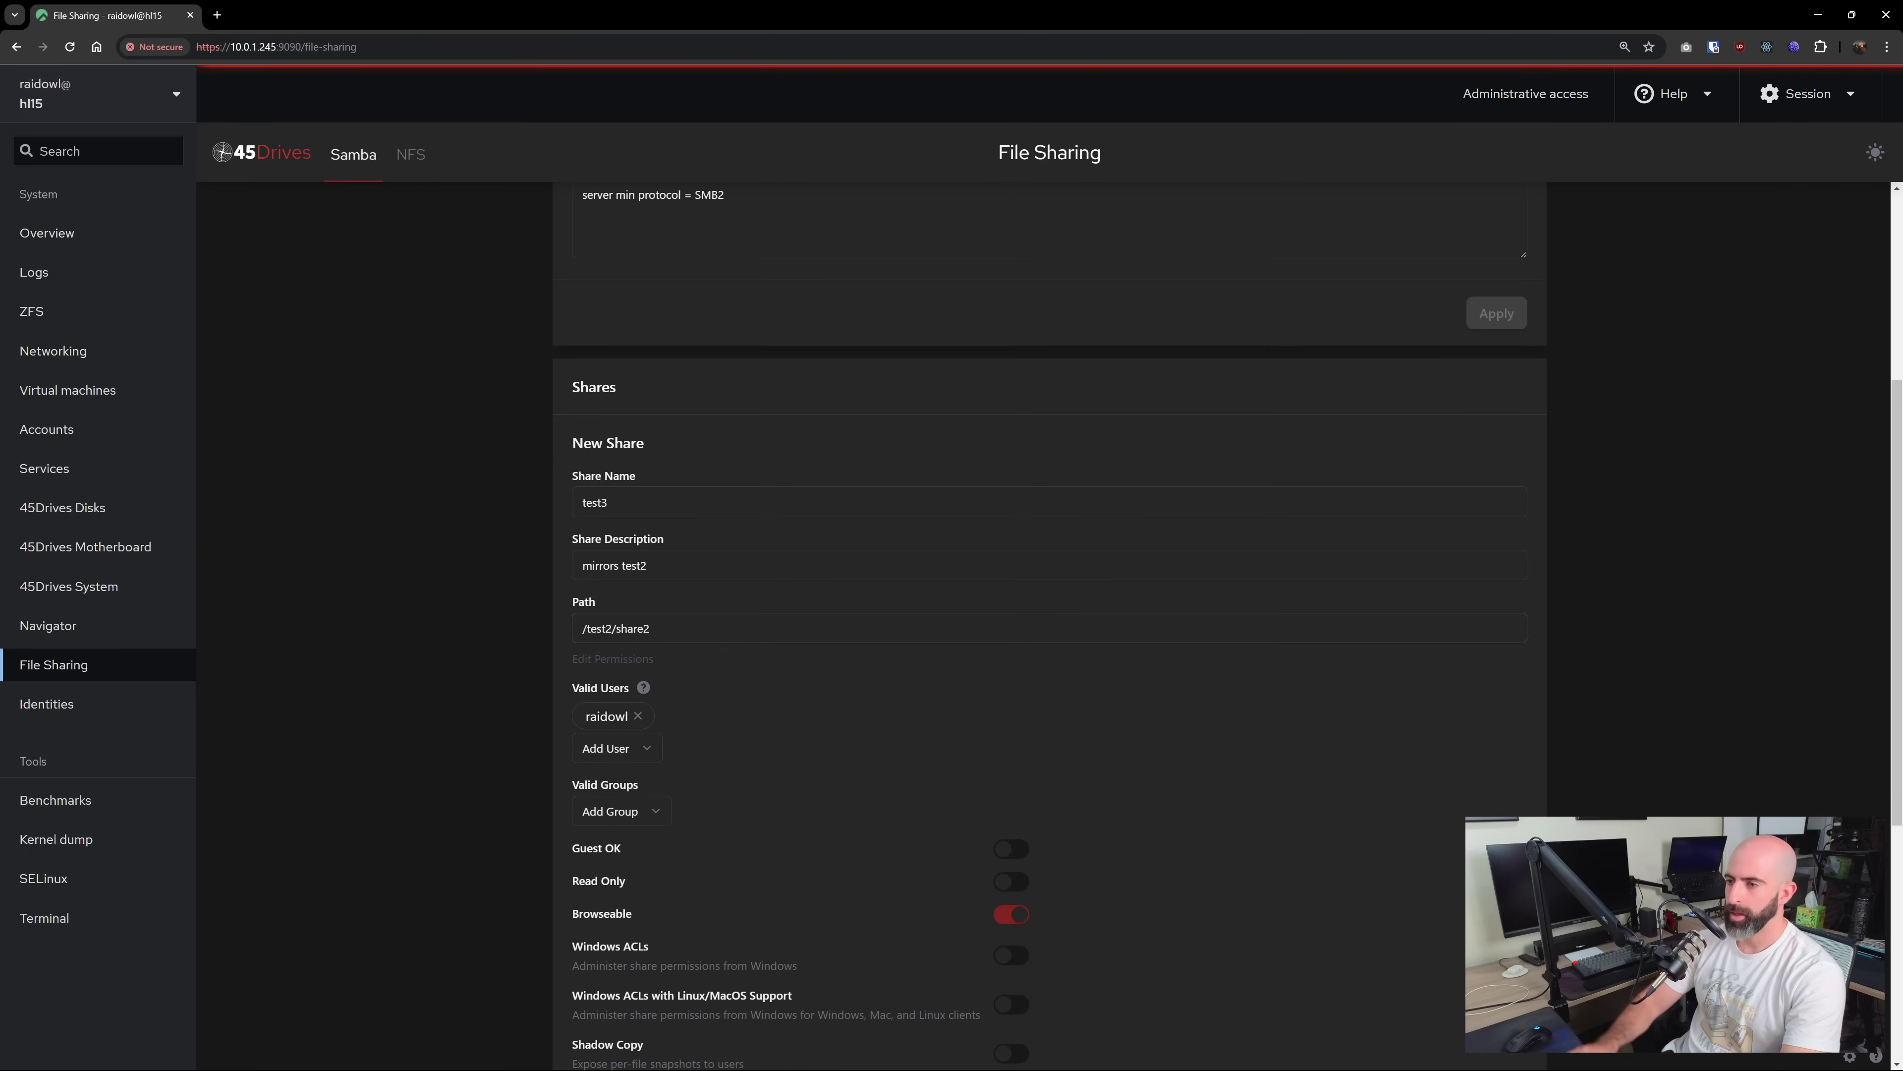
Change the path to test2/share3, create that missing folder, and save the test3 share
click(671, 630)
key(BackSpace)
text(3)
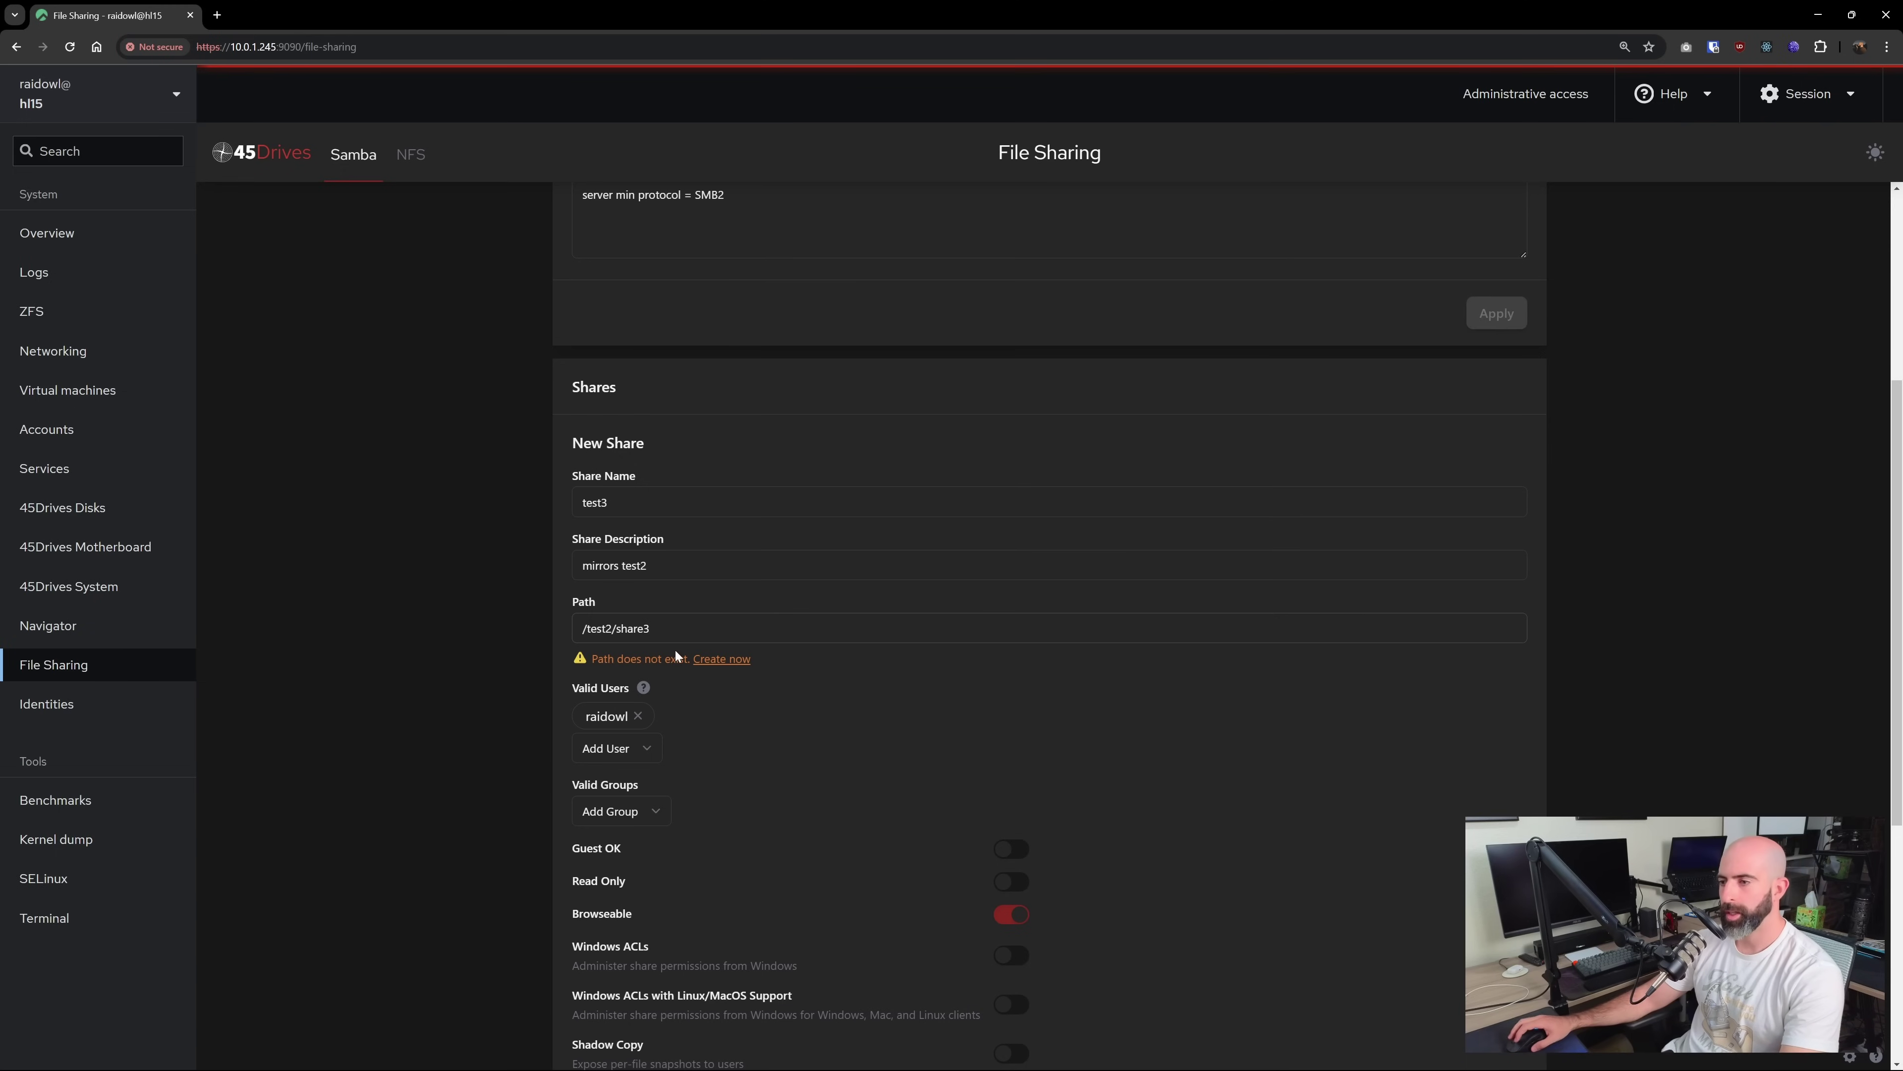
click(705, 659)
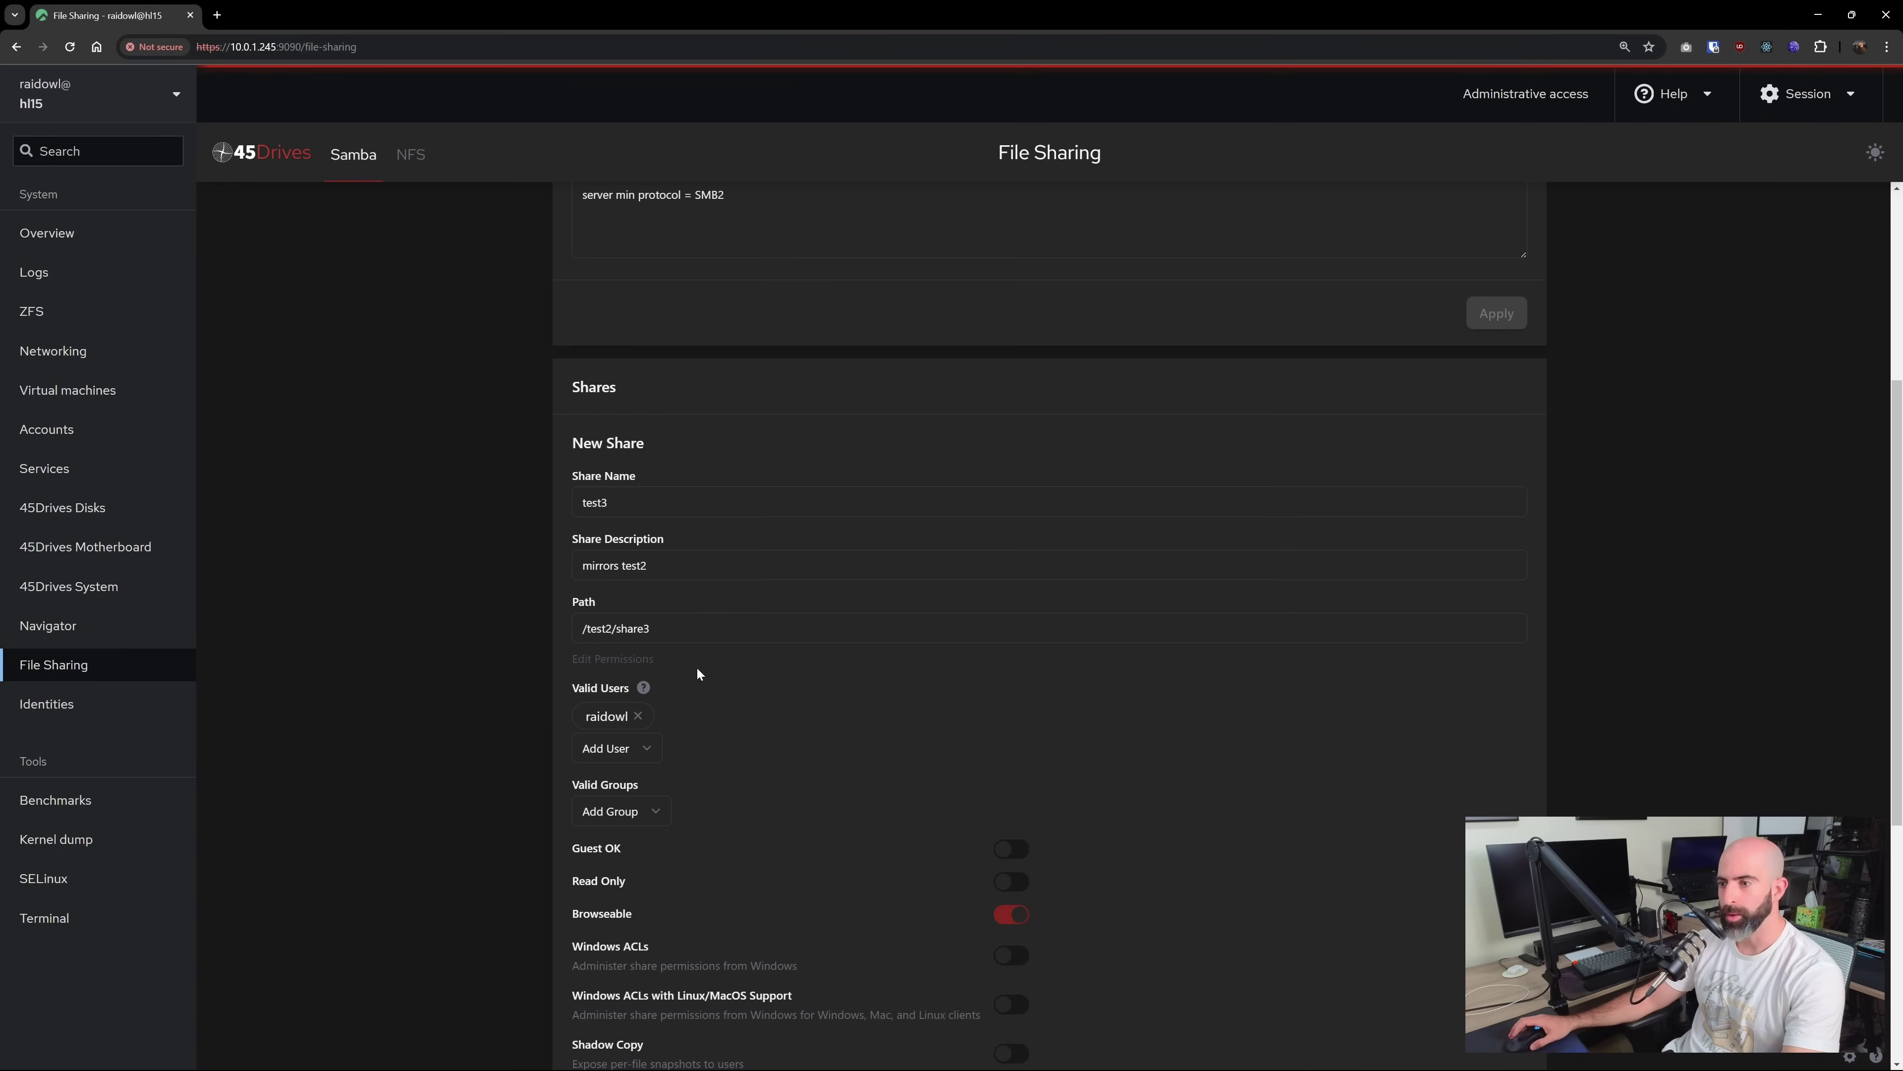
click(648, 812)
click(762, 806)
scroll(763, 806, down, 4)
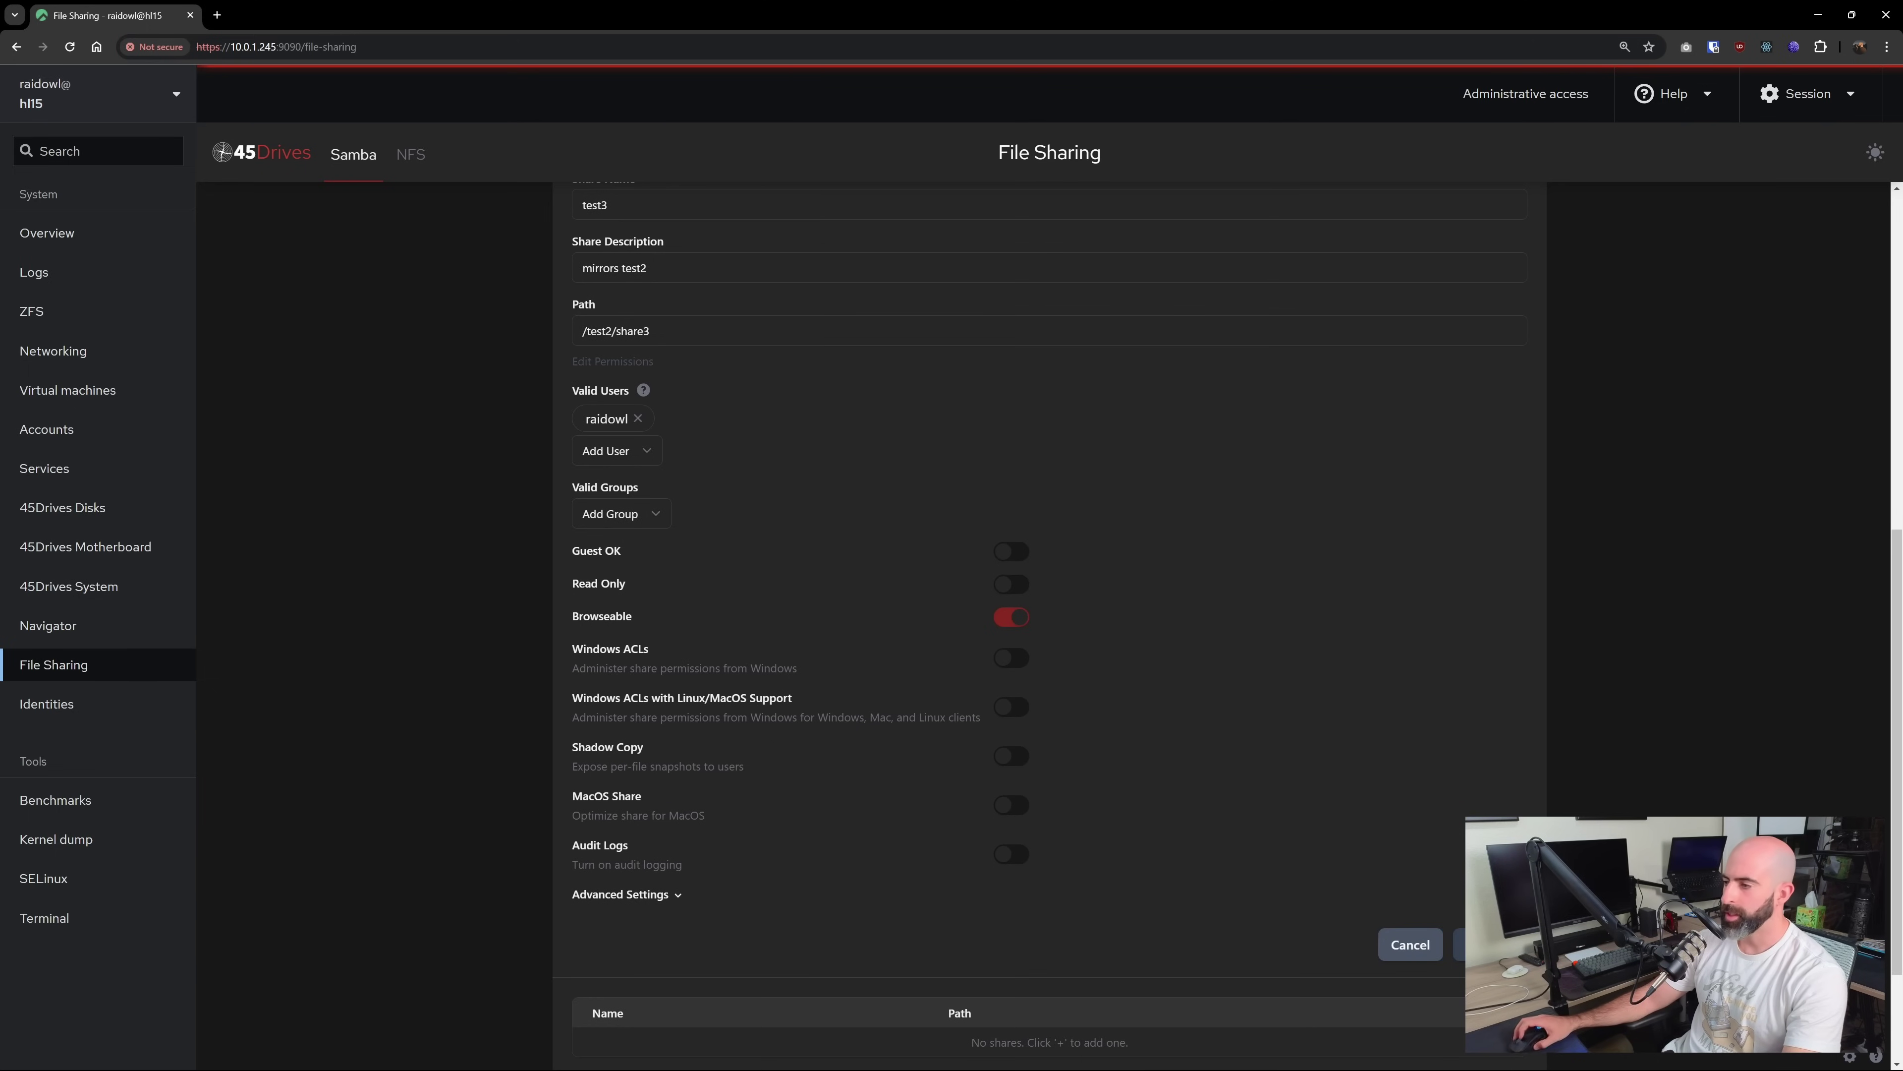
click(1488, 944)
Open \\10.0.1.245\share2 in File Explorer, sign in, and try creating a new folder, which is denied
key(super+e)
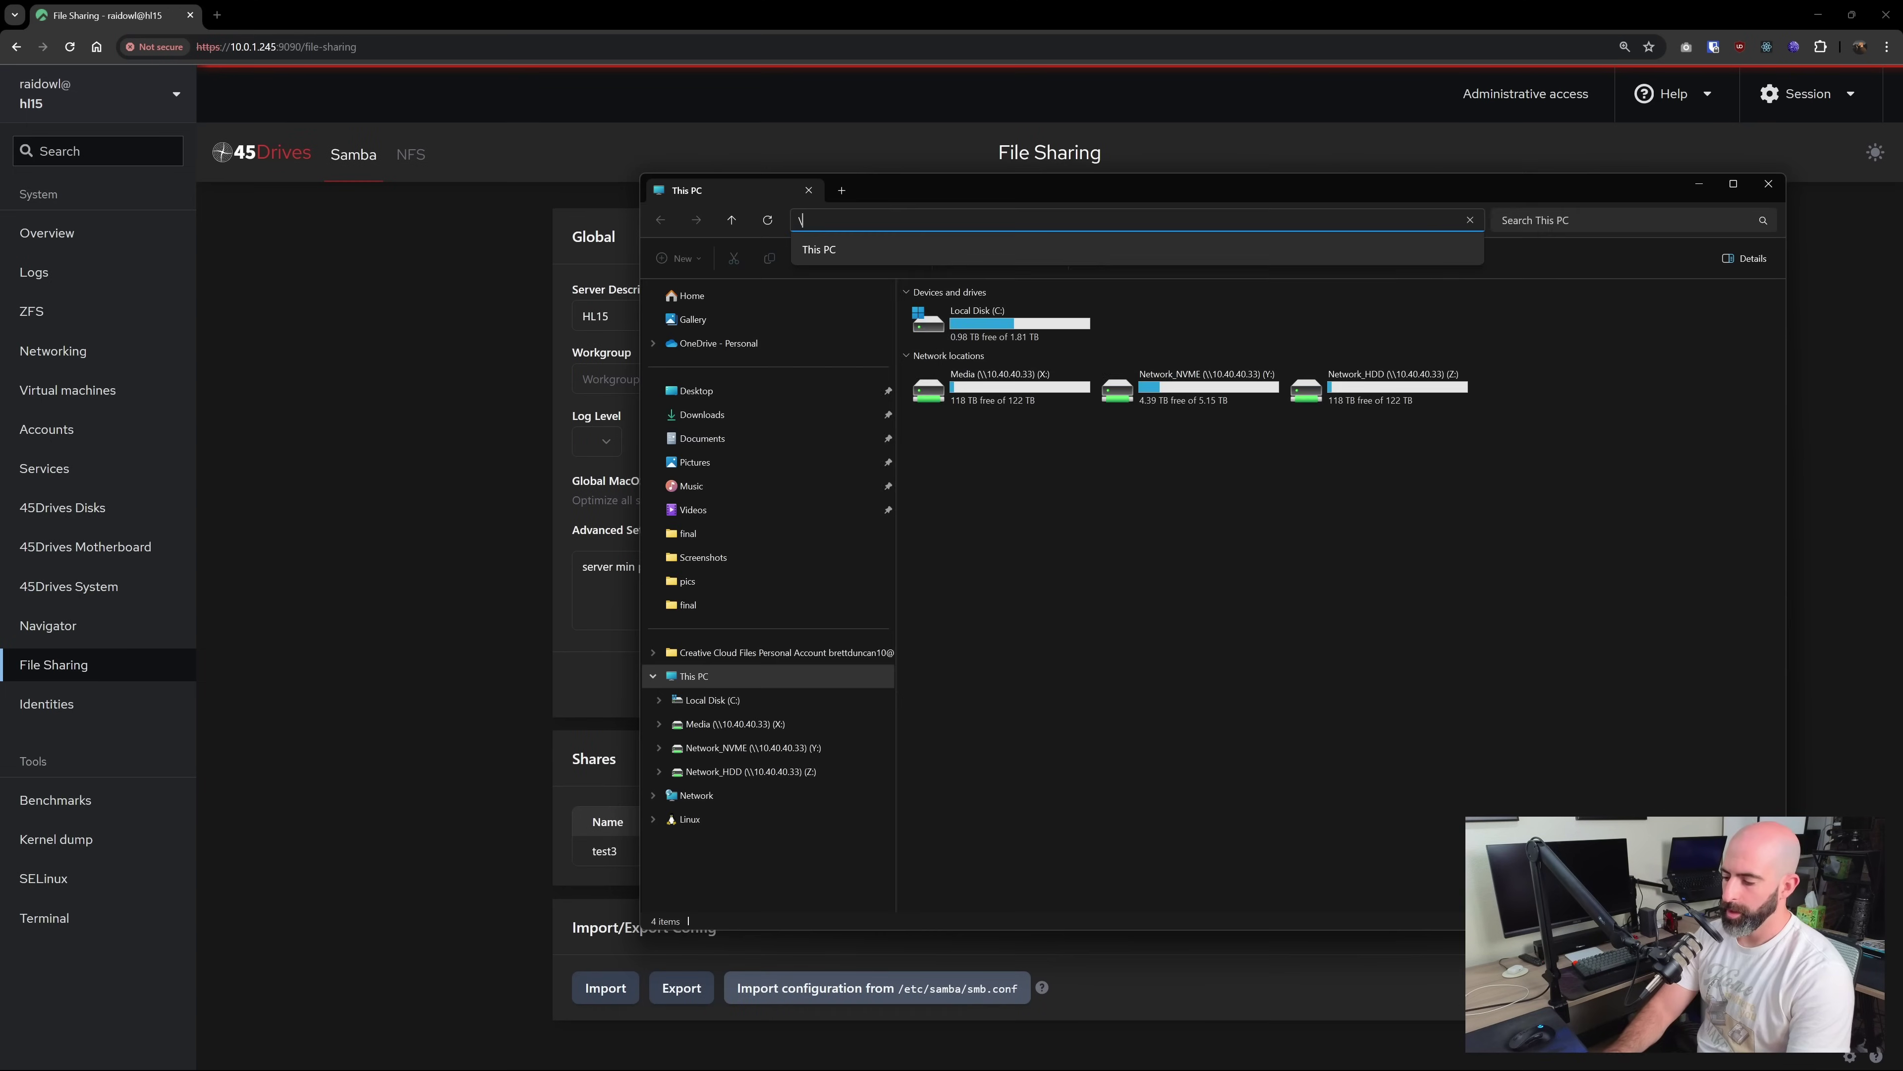
key(ctrl+l)
text(\)
text(10)
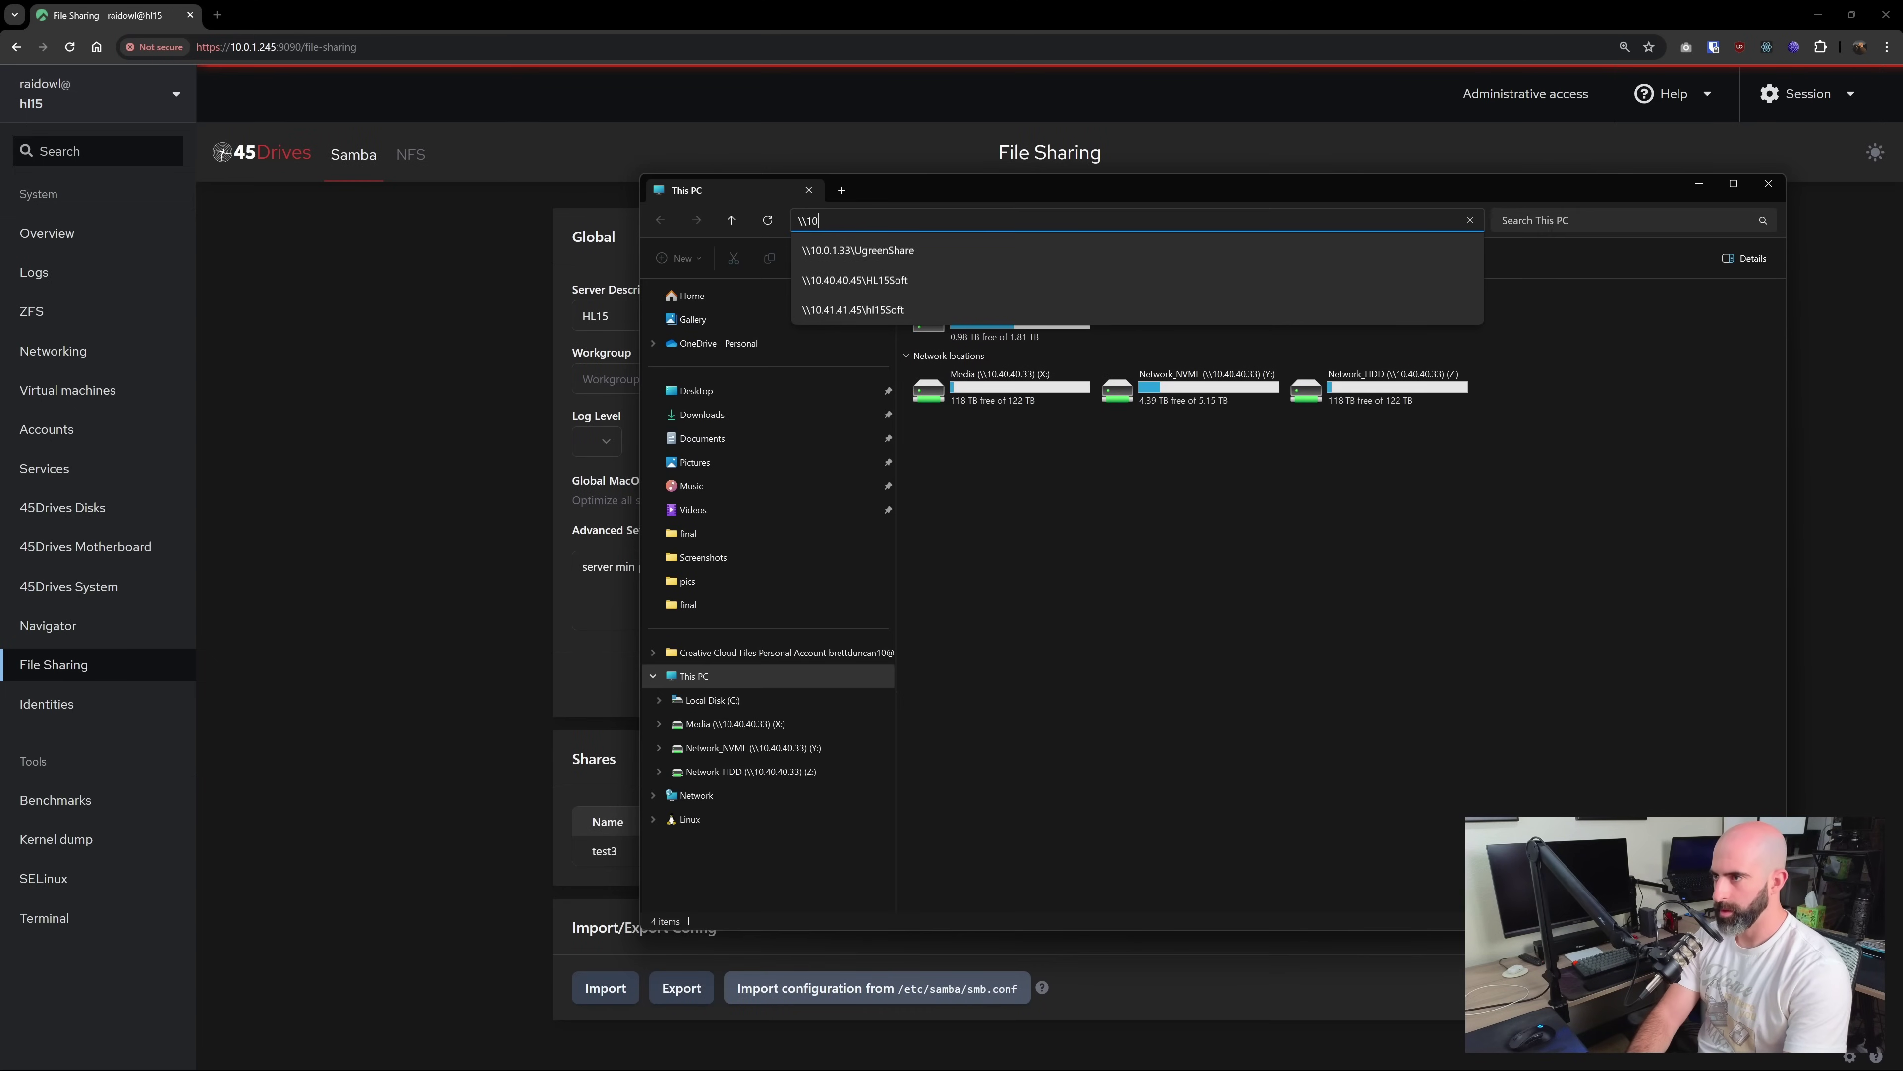
text(.0.1)
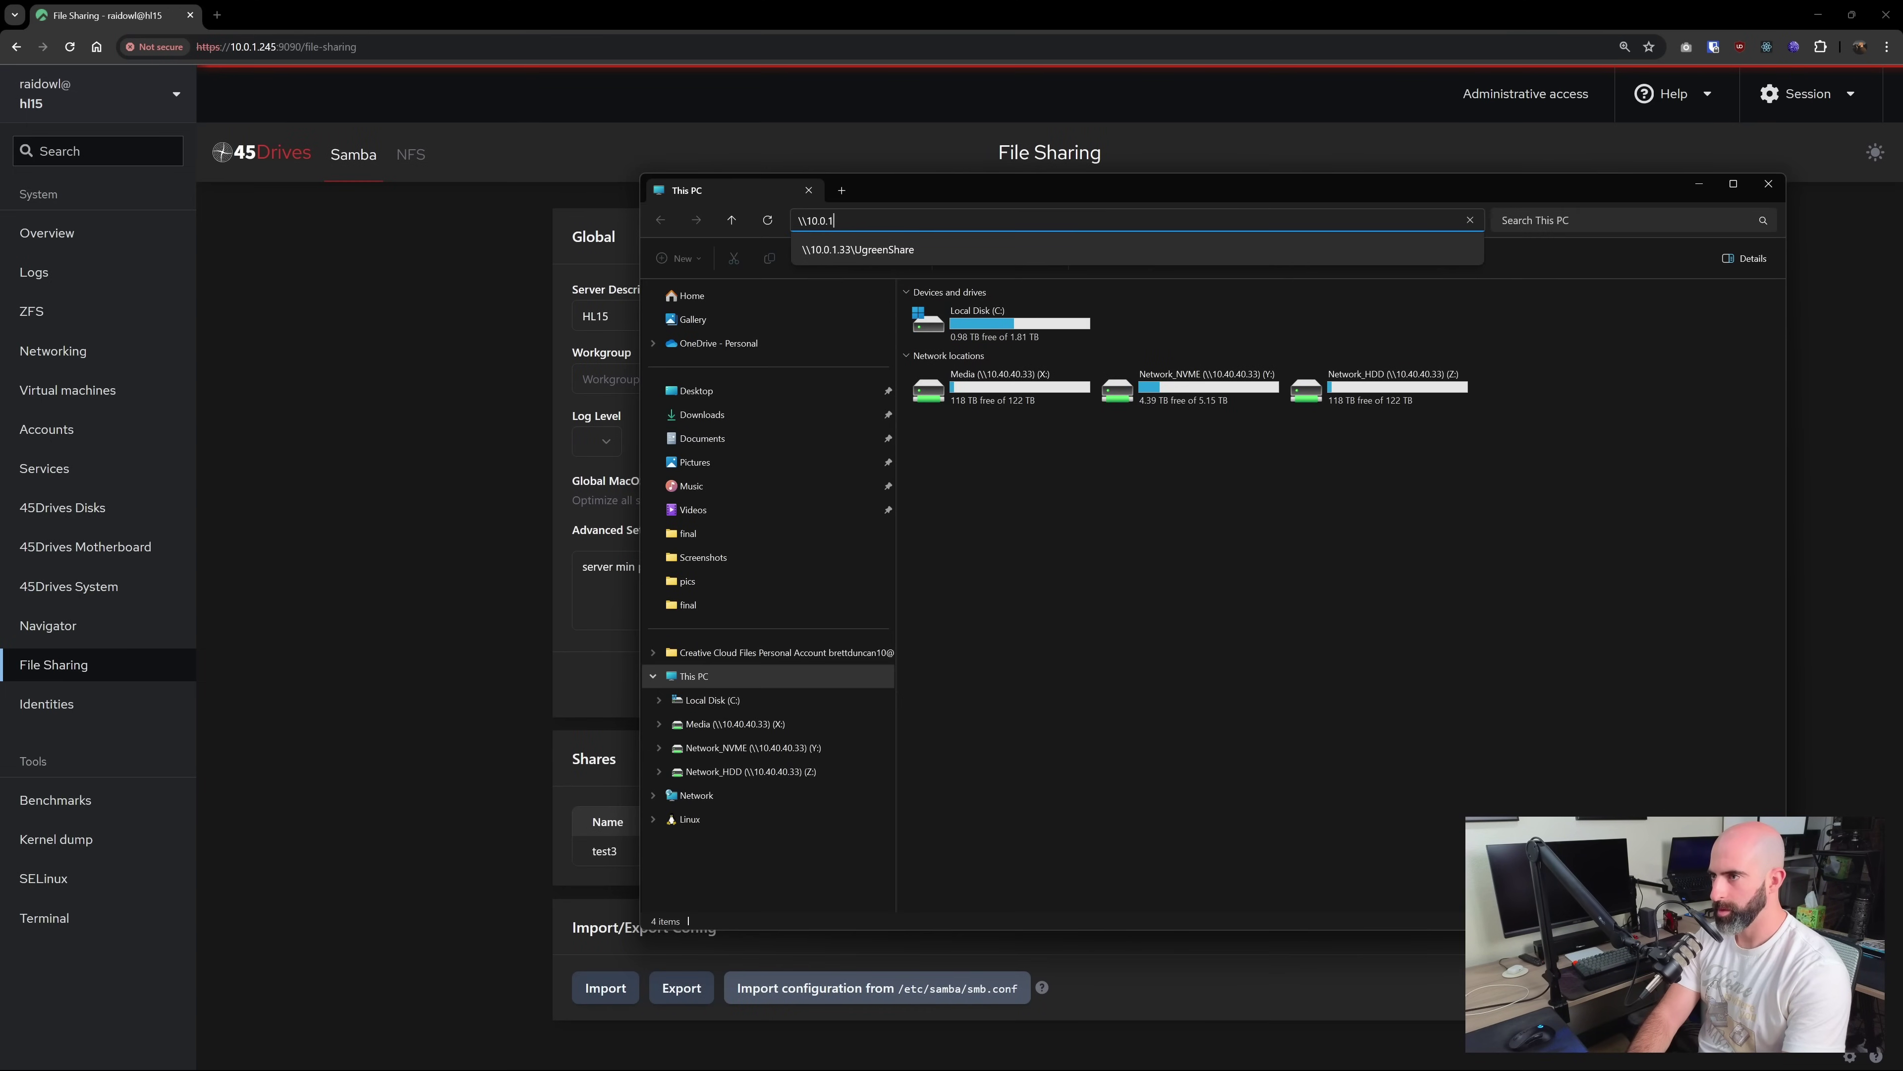
text(.245\share2)
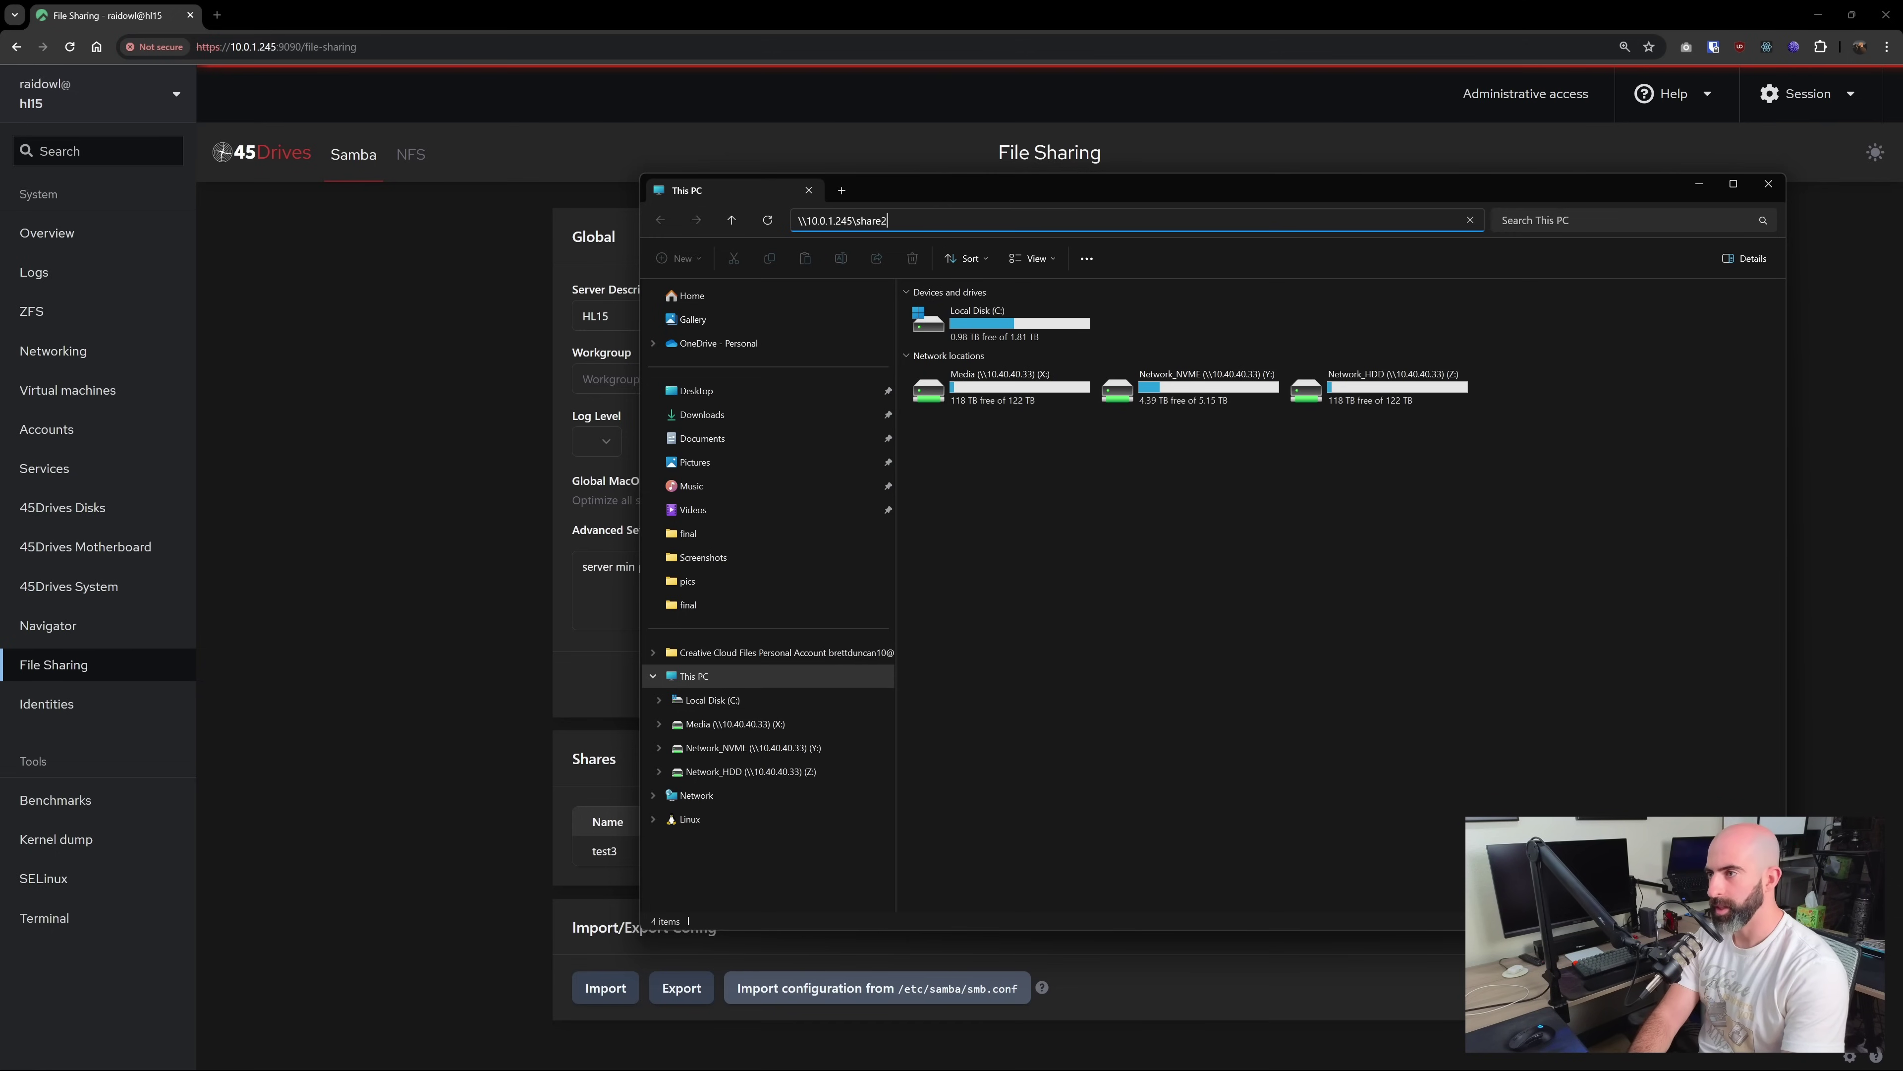
key(Return)
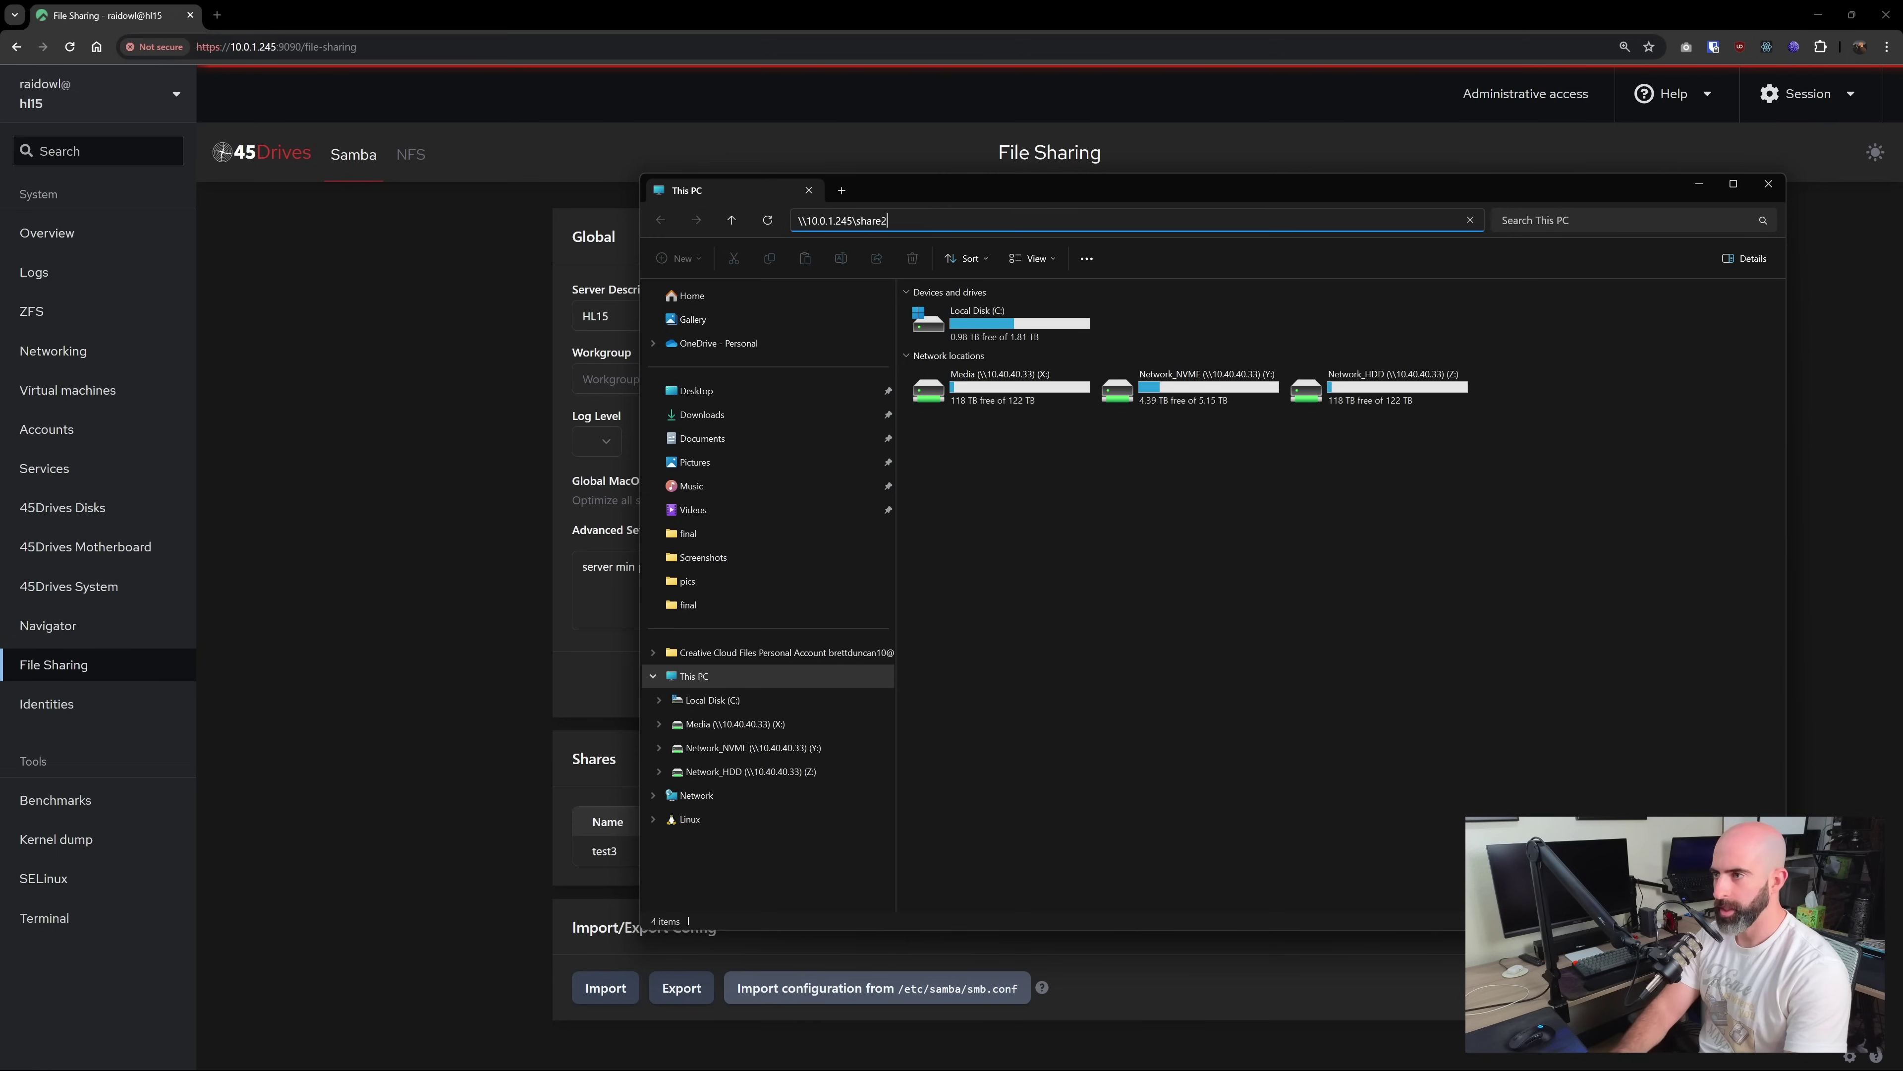
text(raidowl)
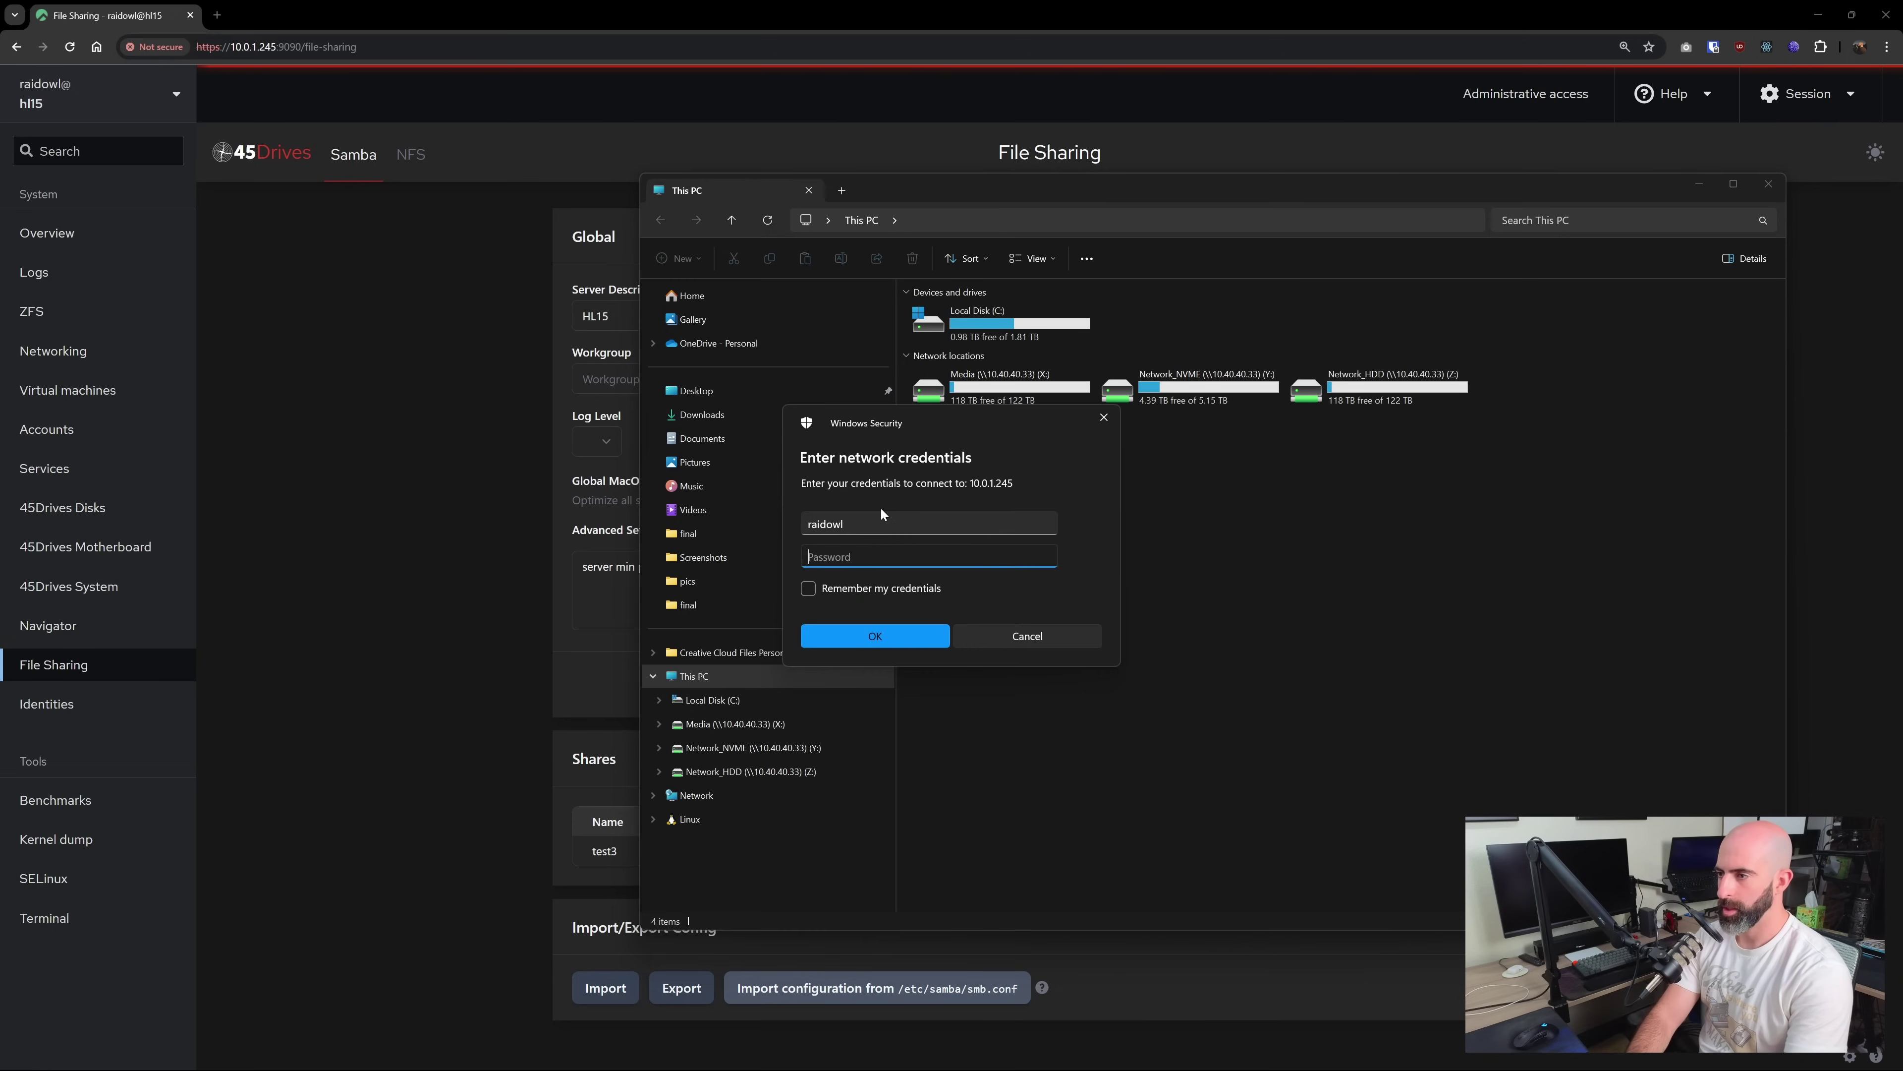
key(Return)
right_click(1002, 355)
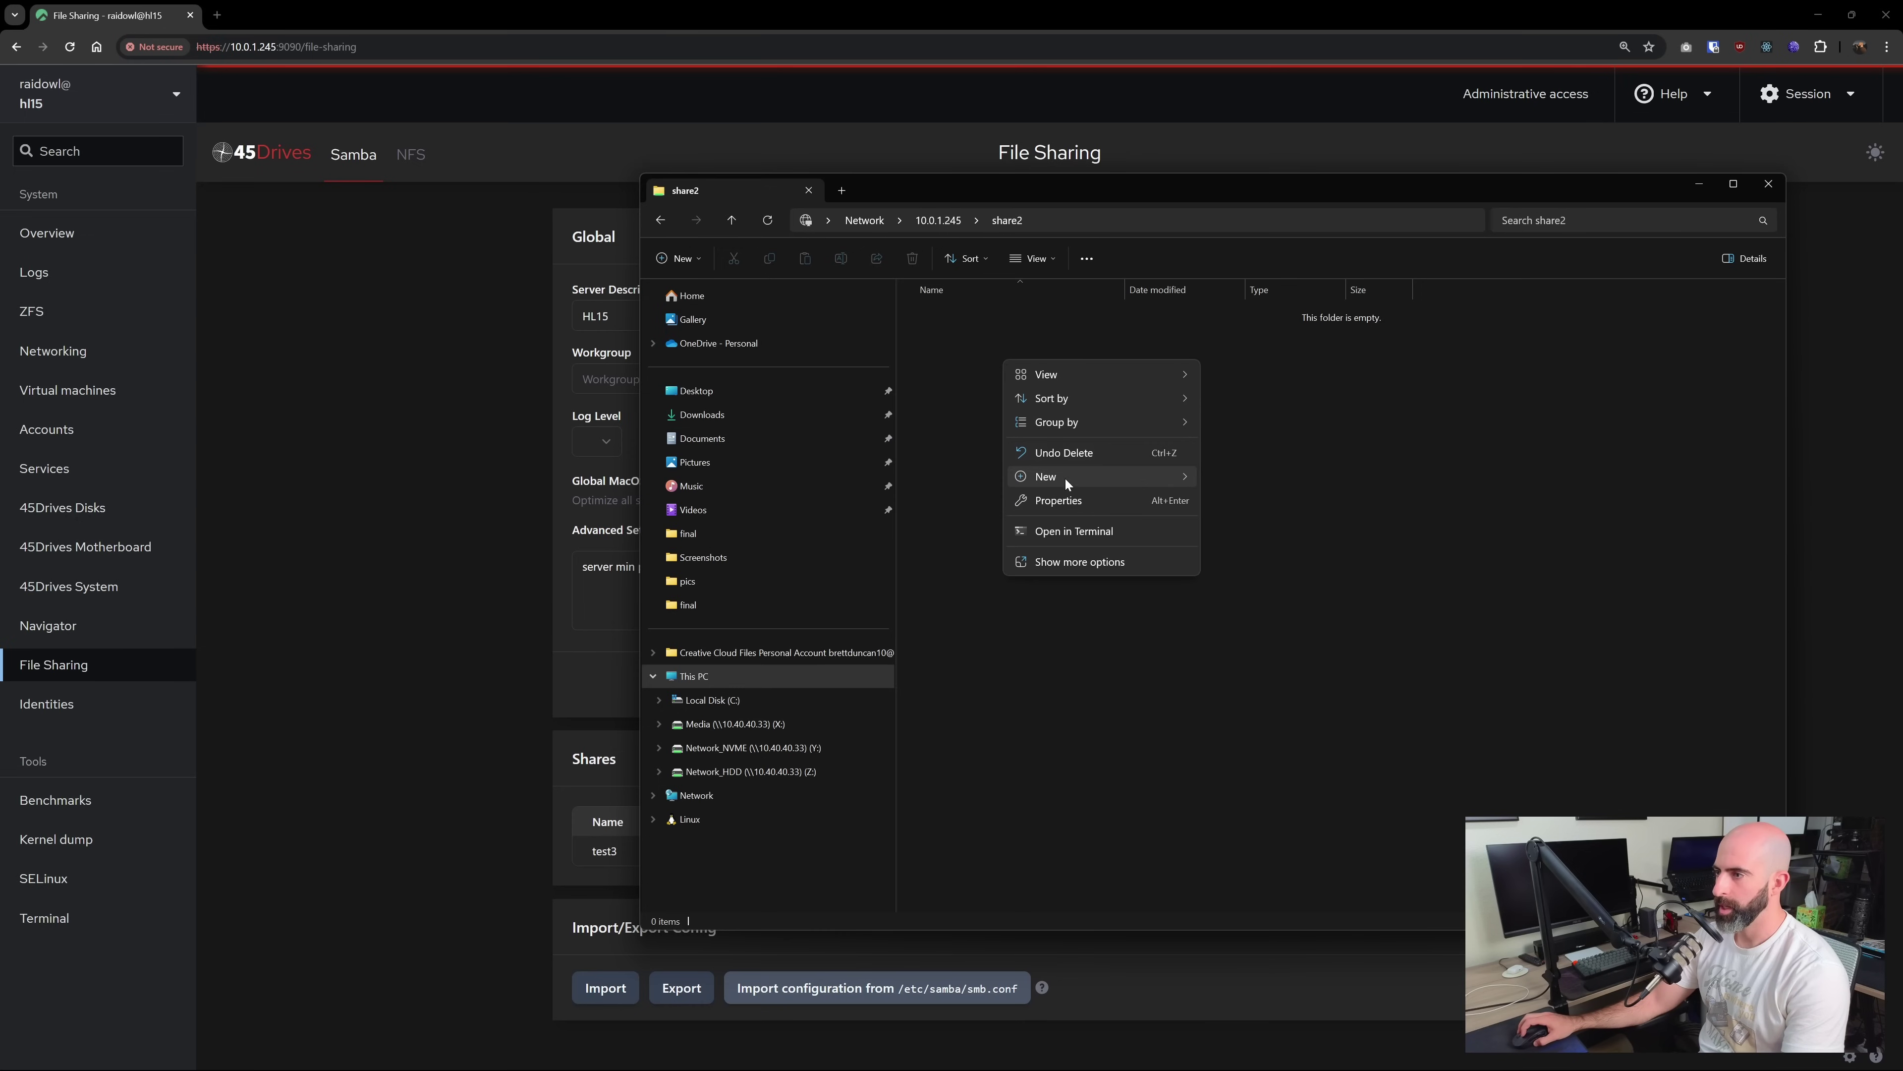
mouse_move(1168, 478)
click(1232, 480)
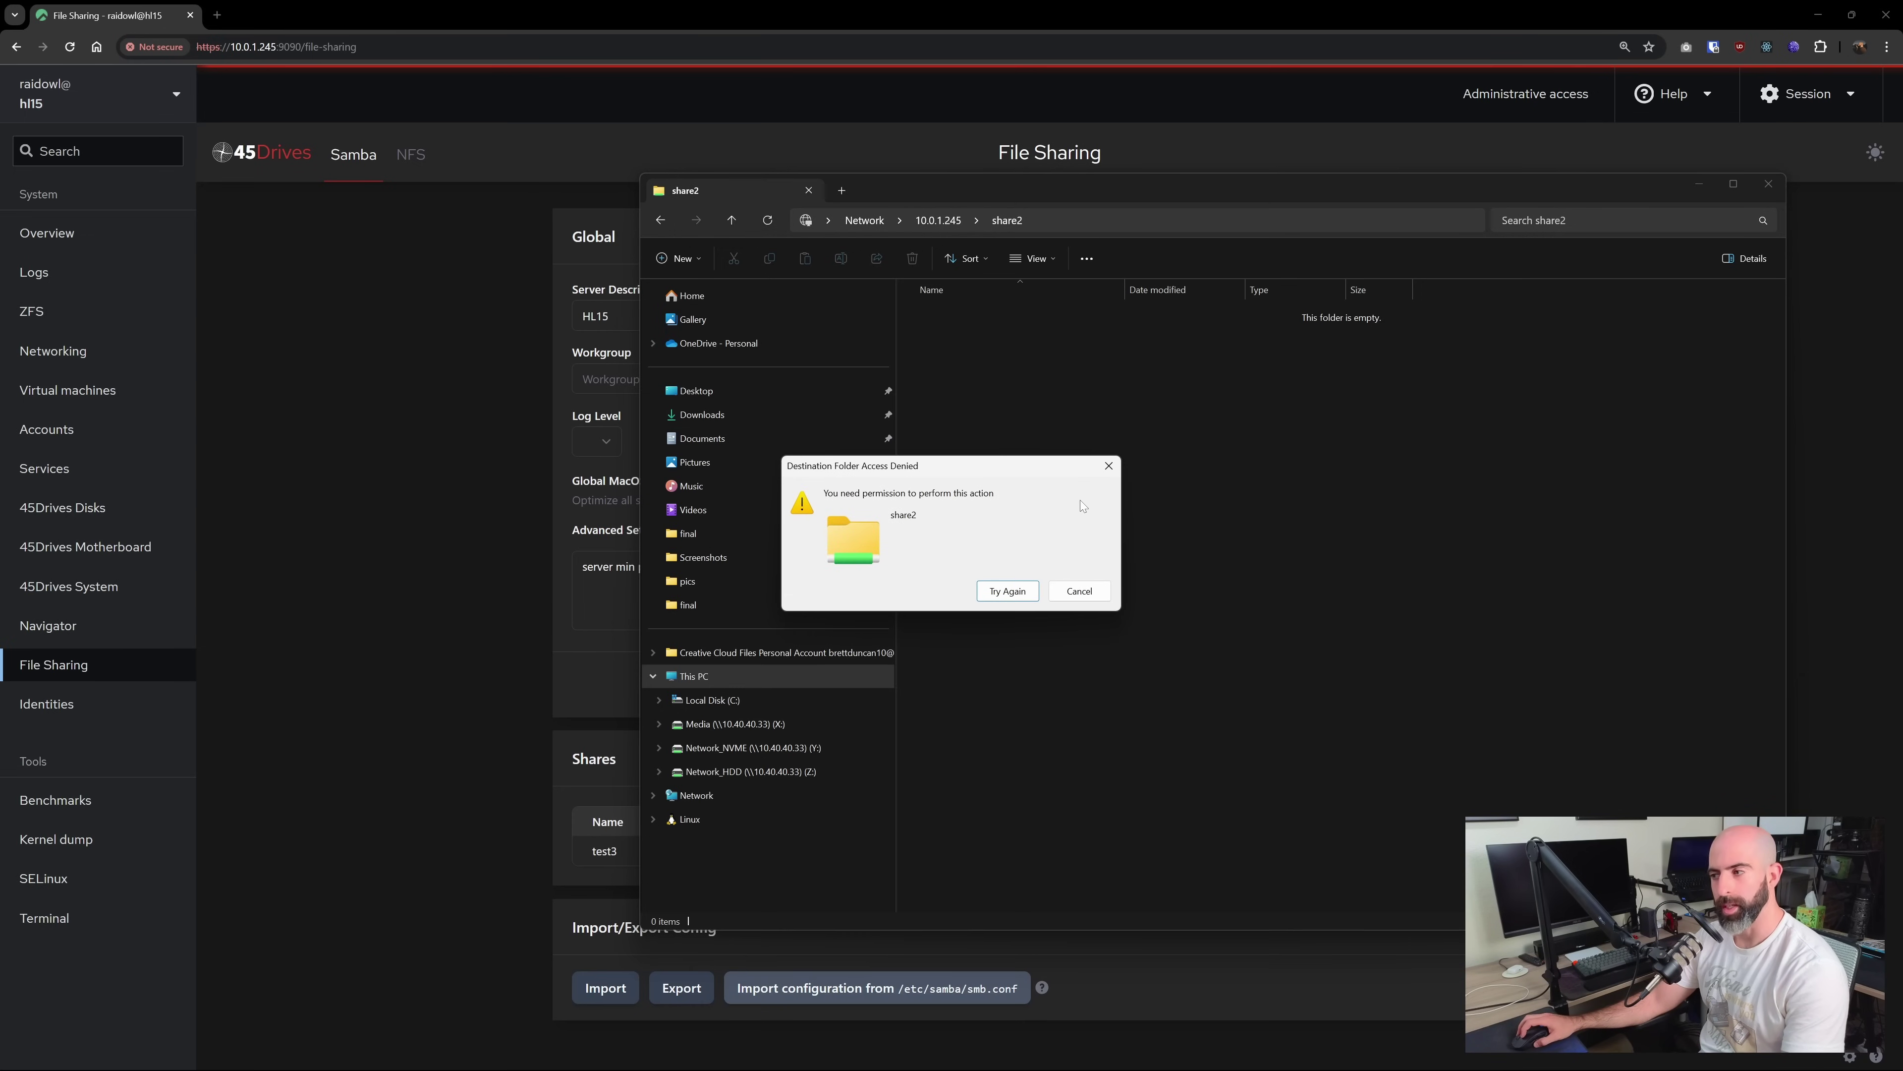
click(1080, 592)
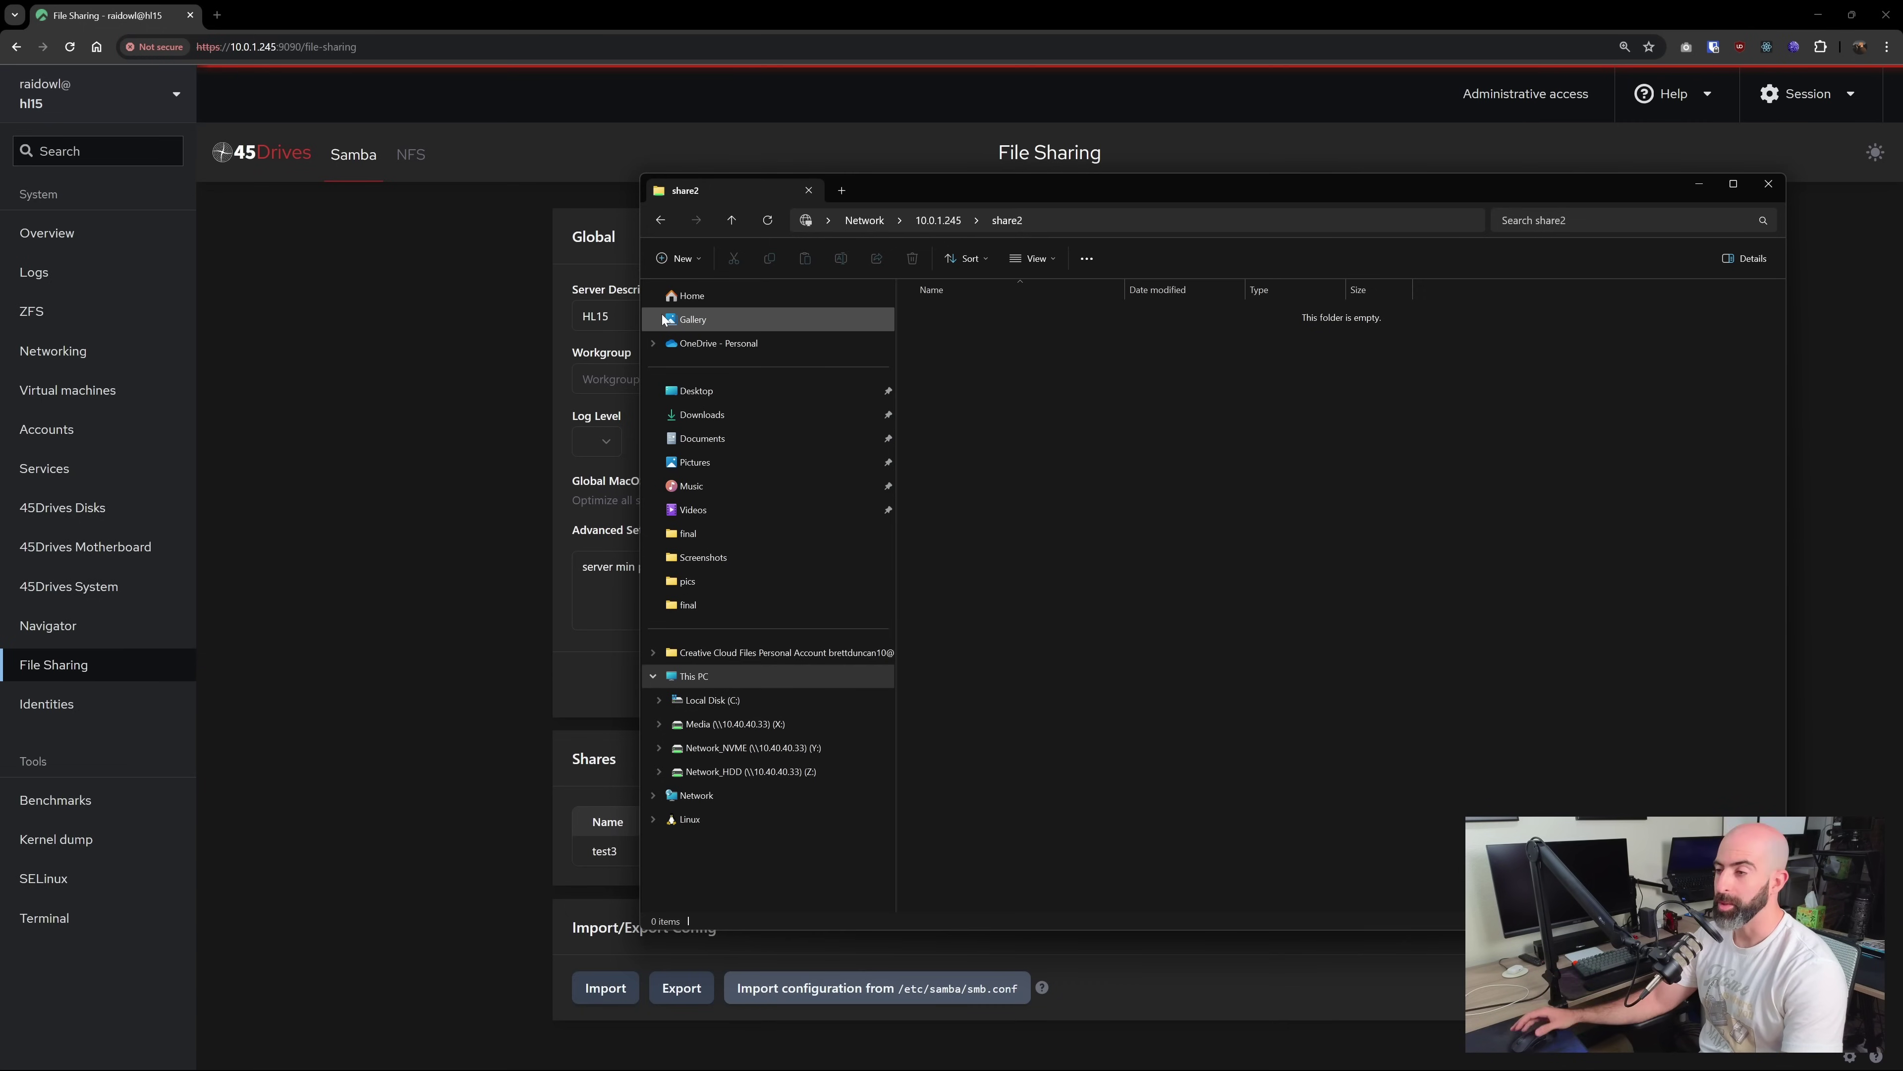
Switch the address to the share3/test3 share, try creating a folder there, and close Explorer
click(1030, 219)
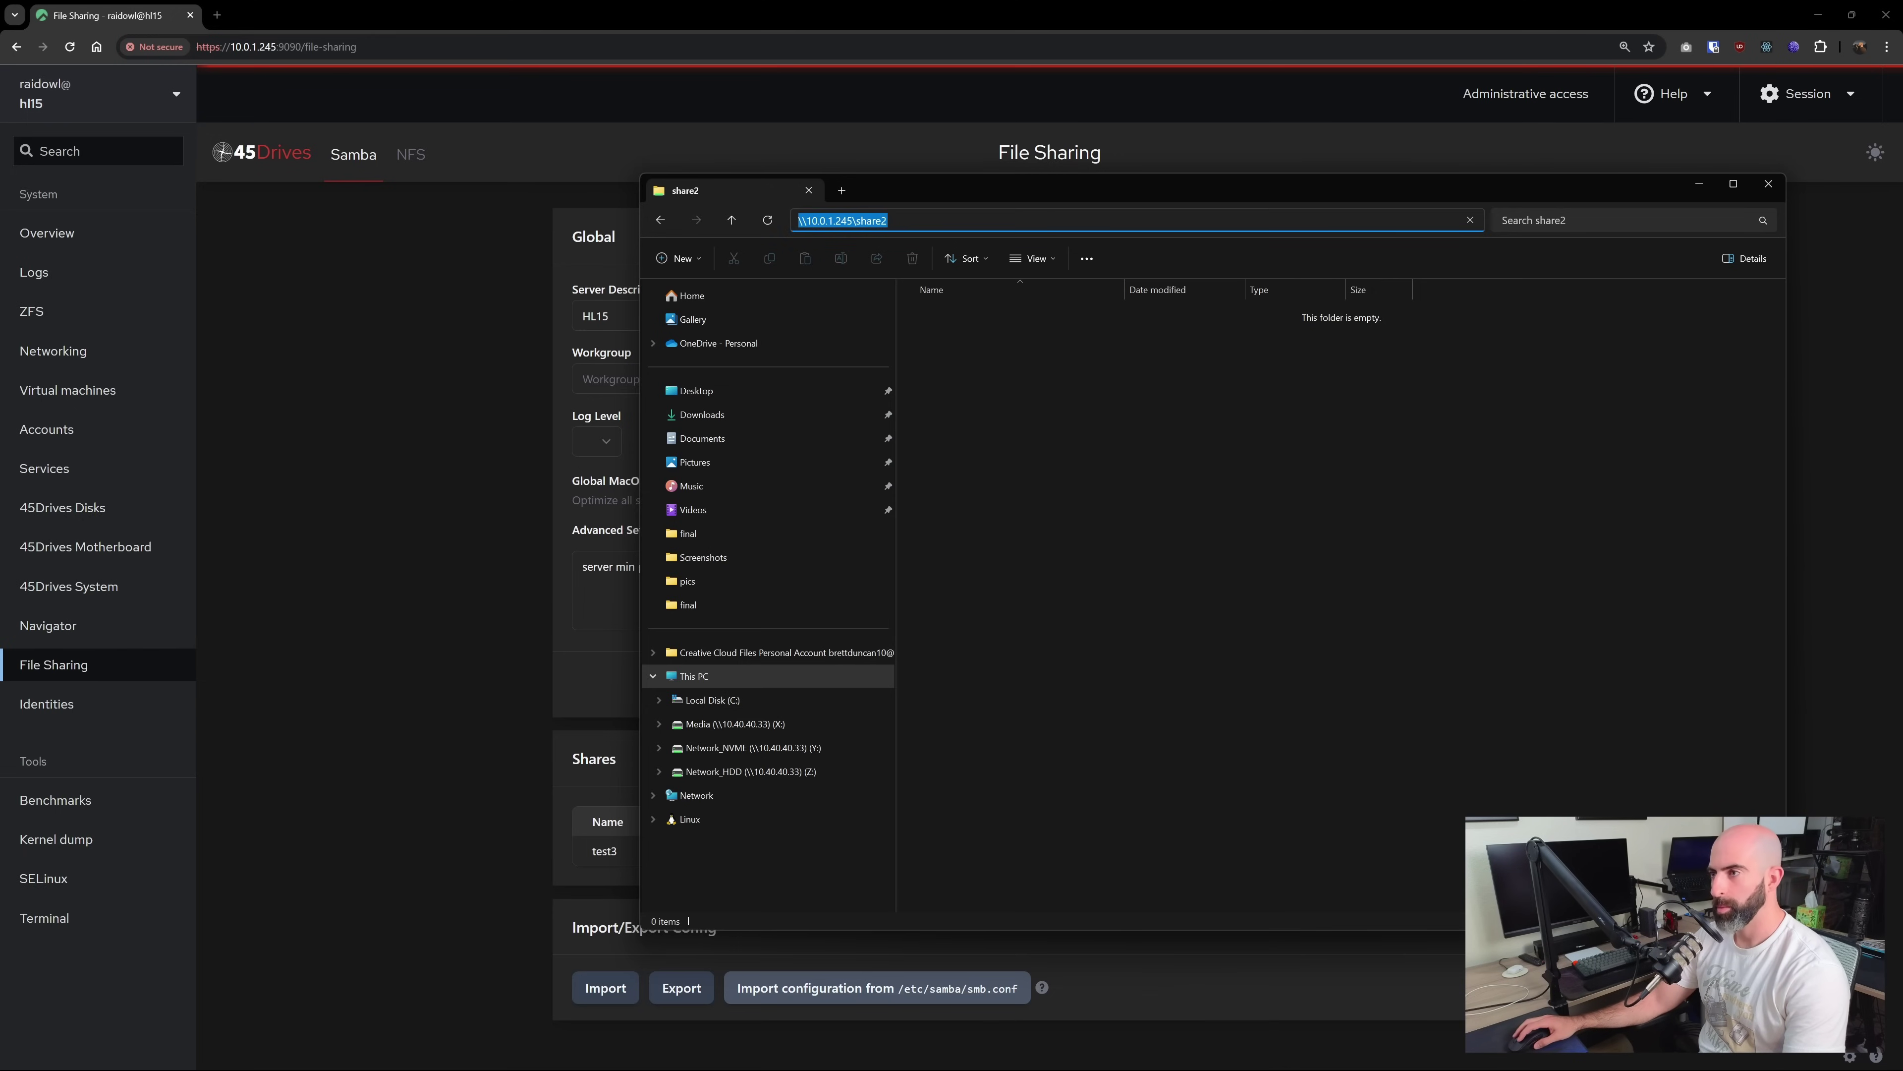
key(End)
key(BackSpace)
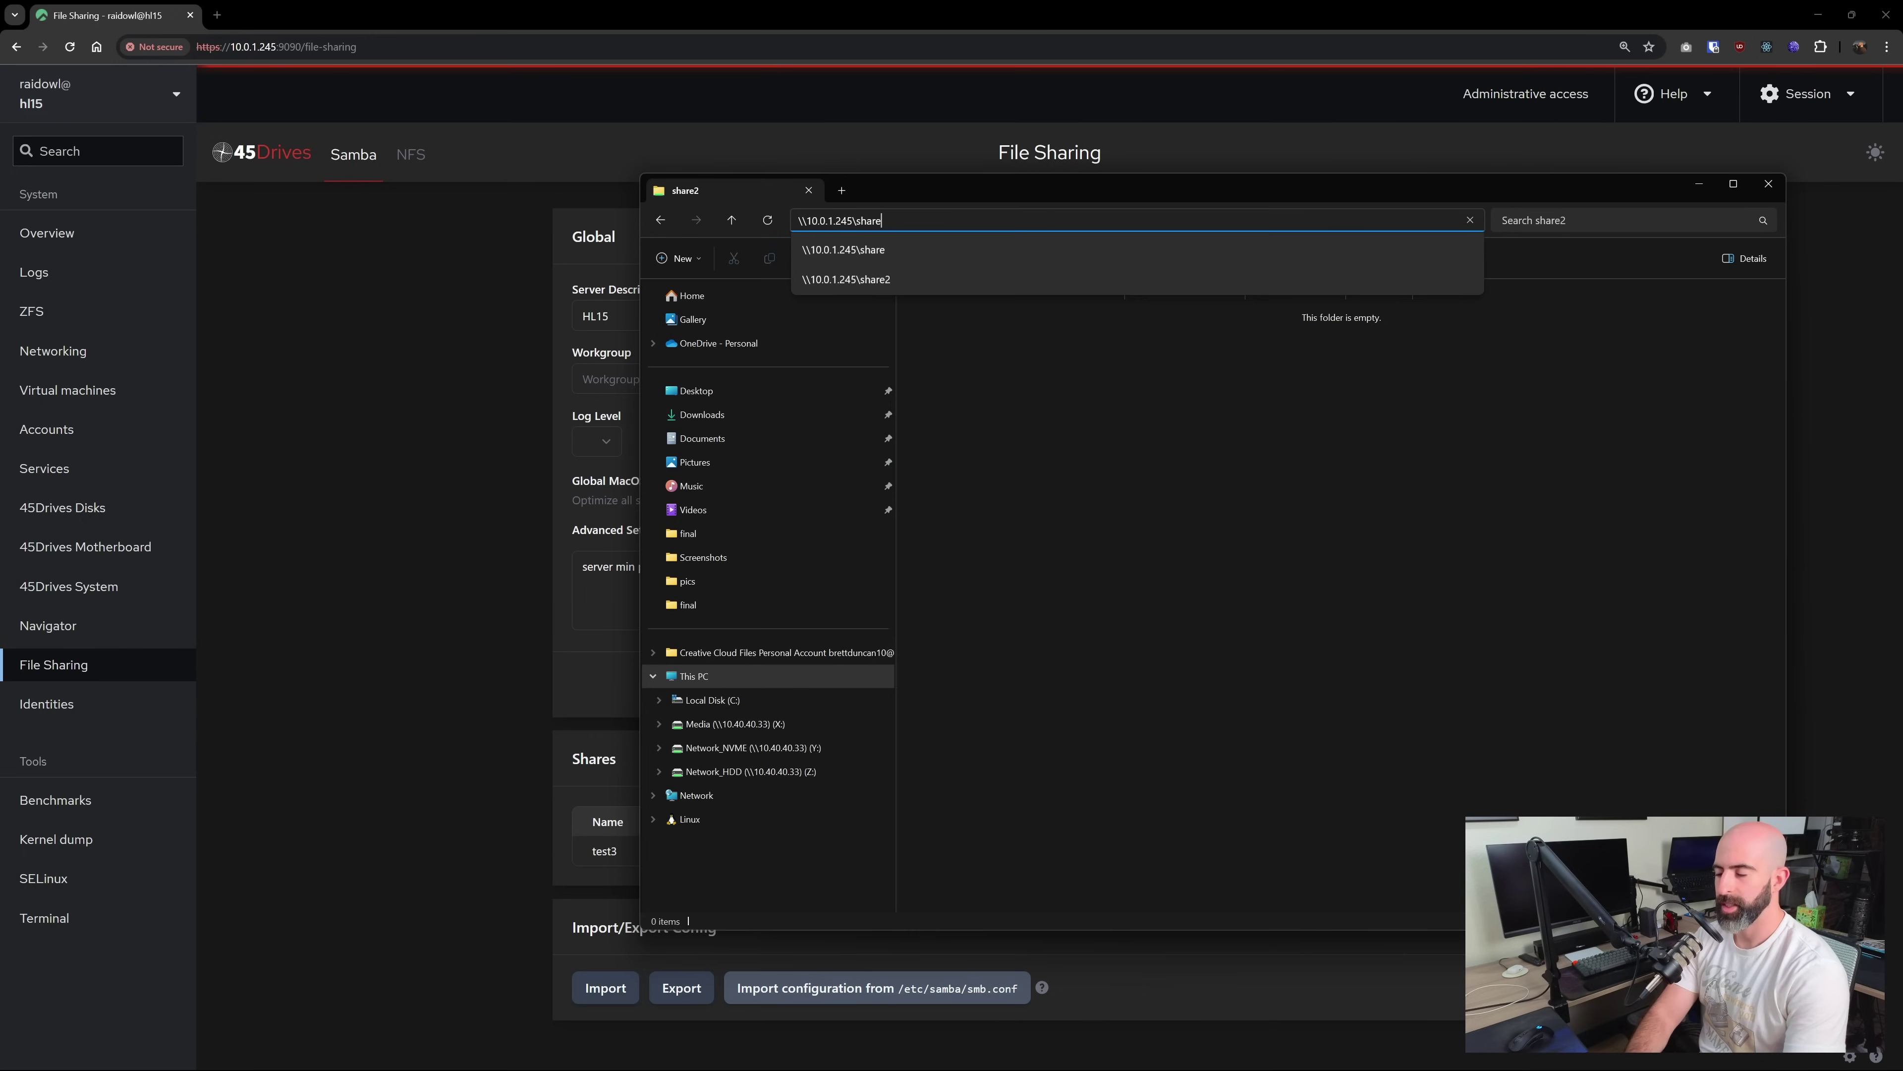
text(3)
key(Return)
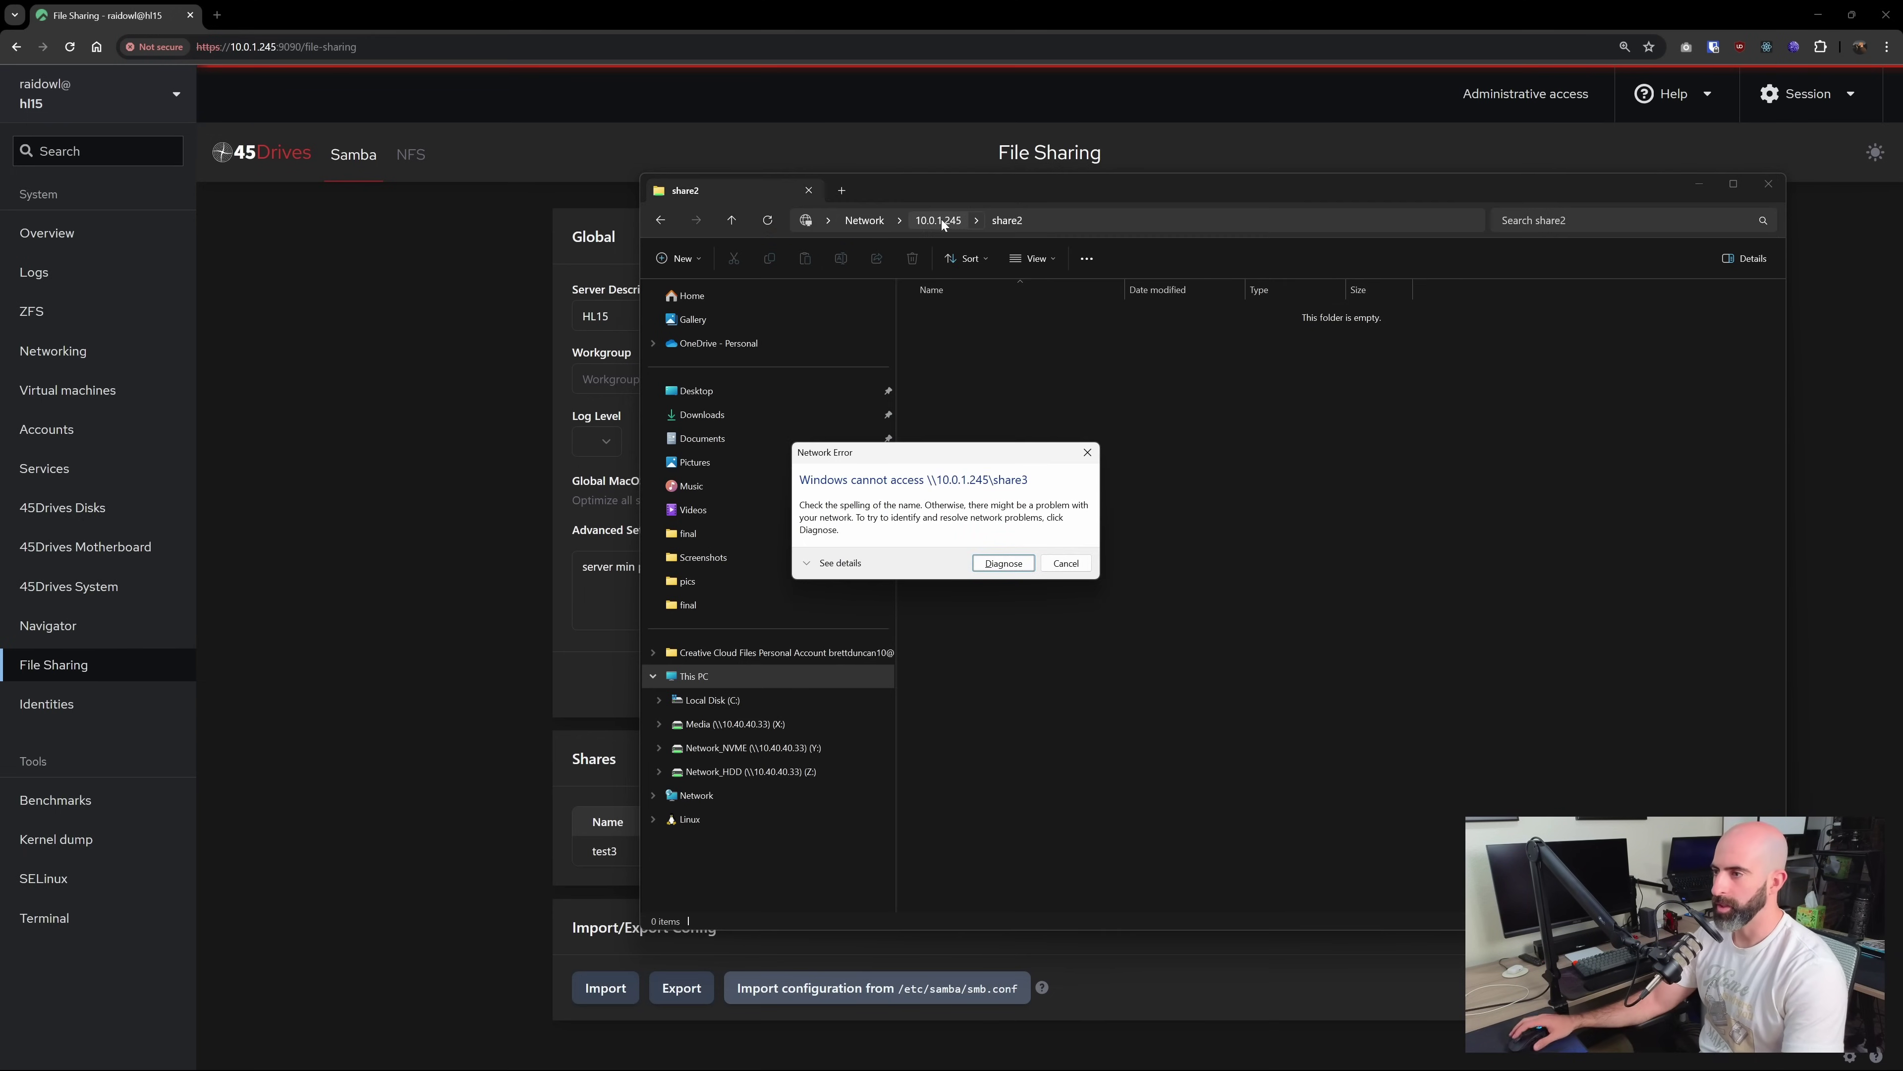
key(Escape)
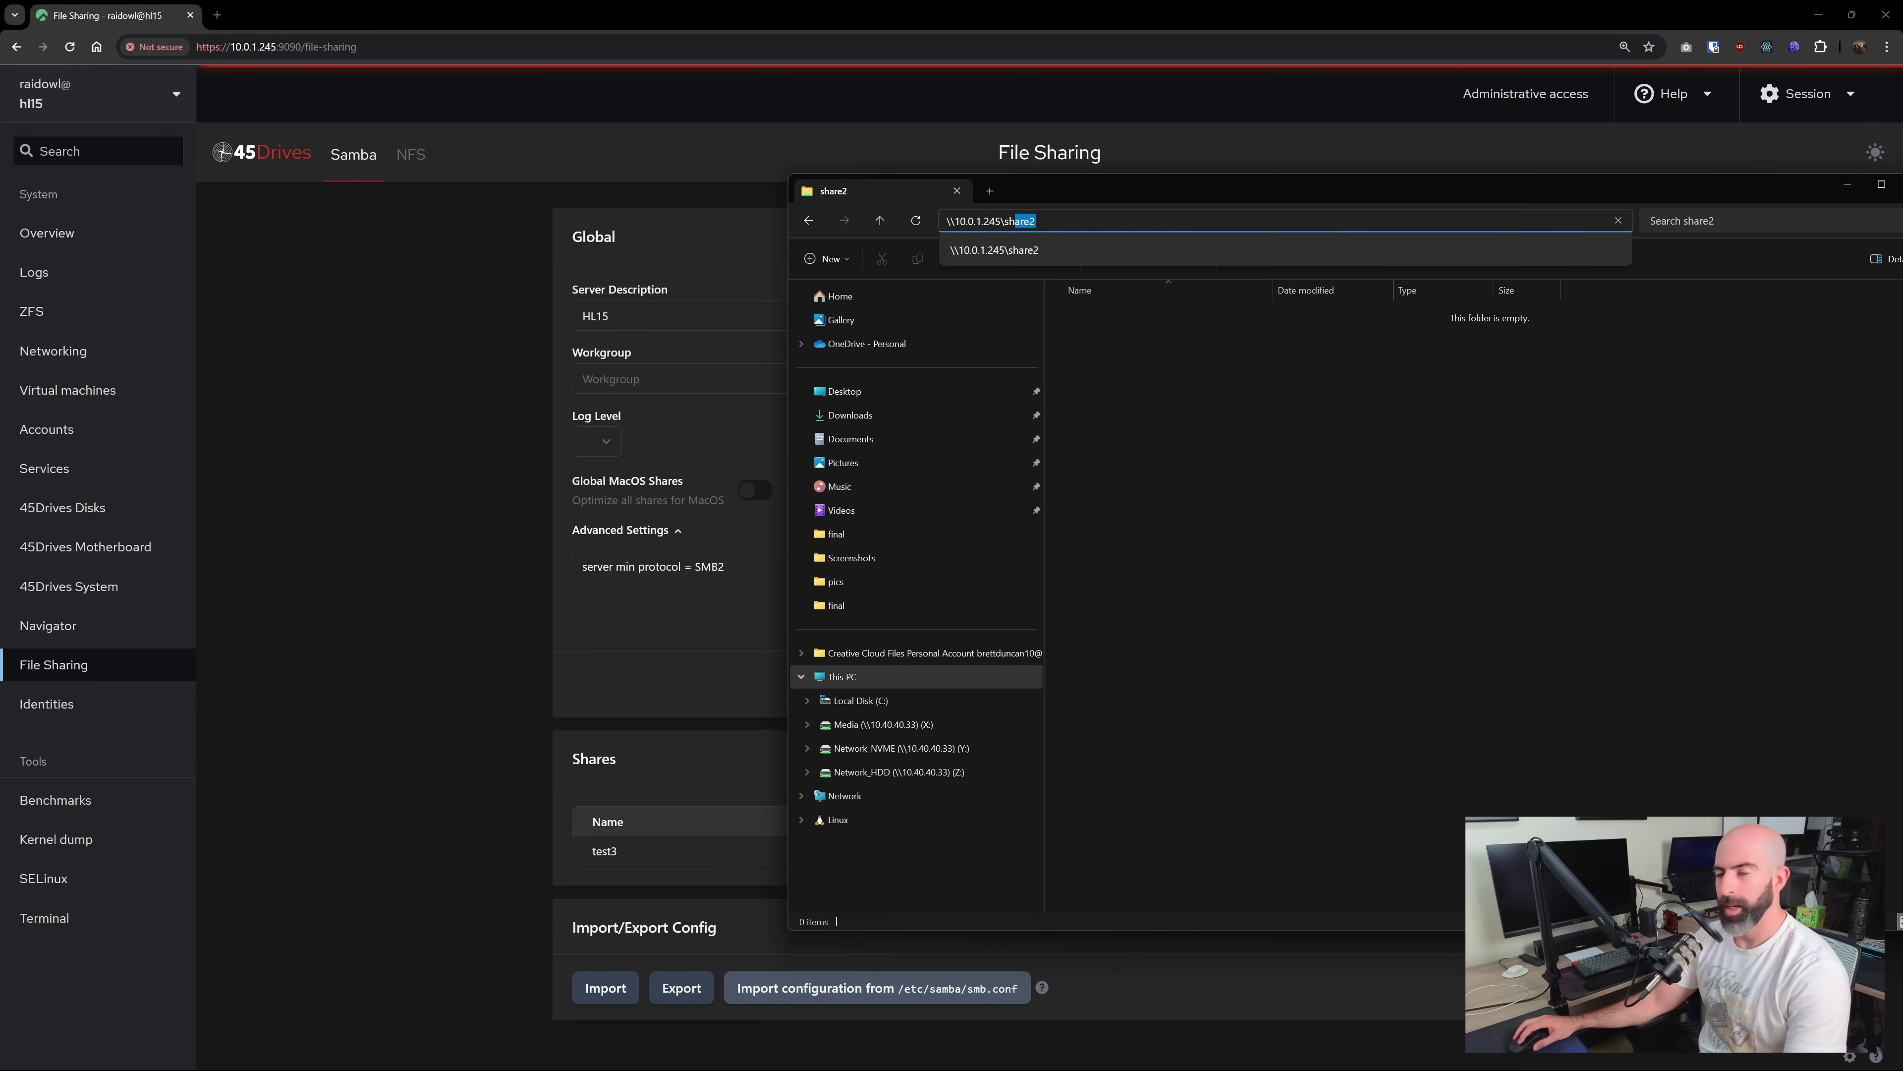
right_click(1143, 350)
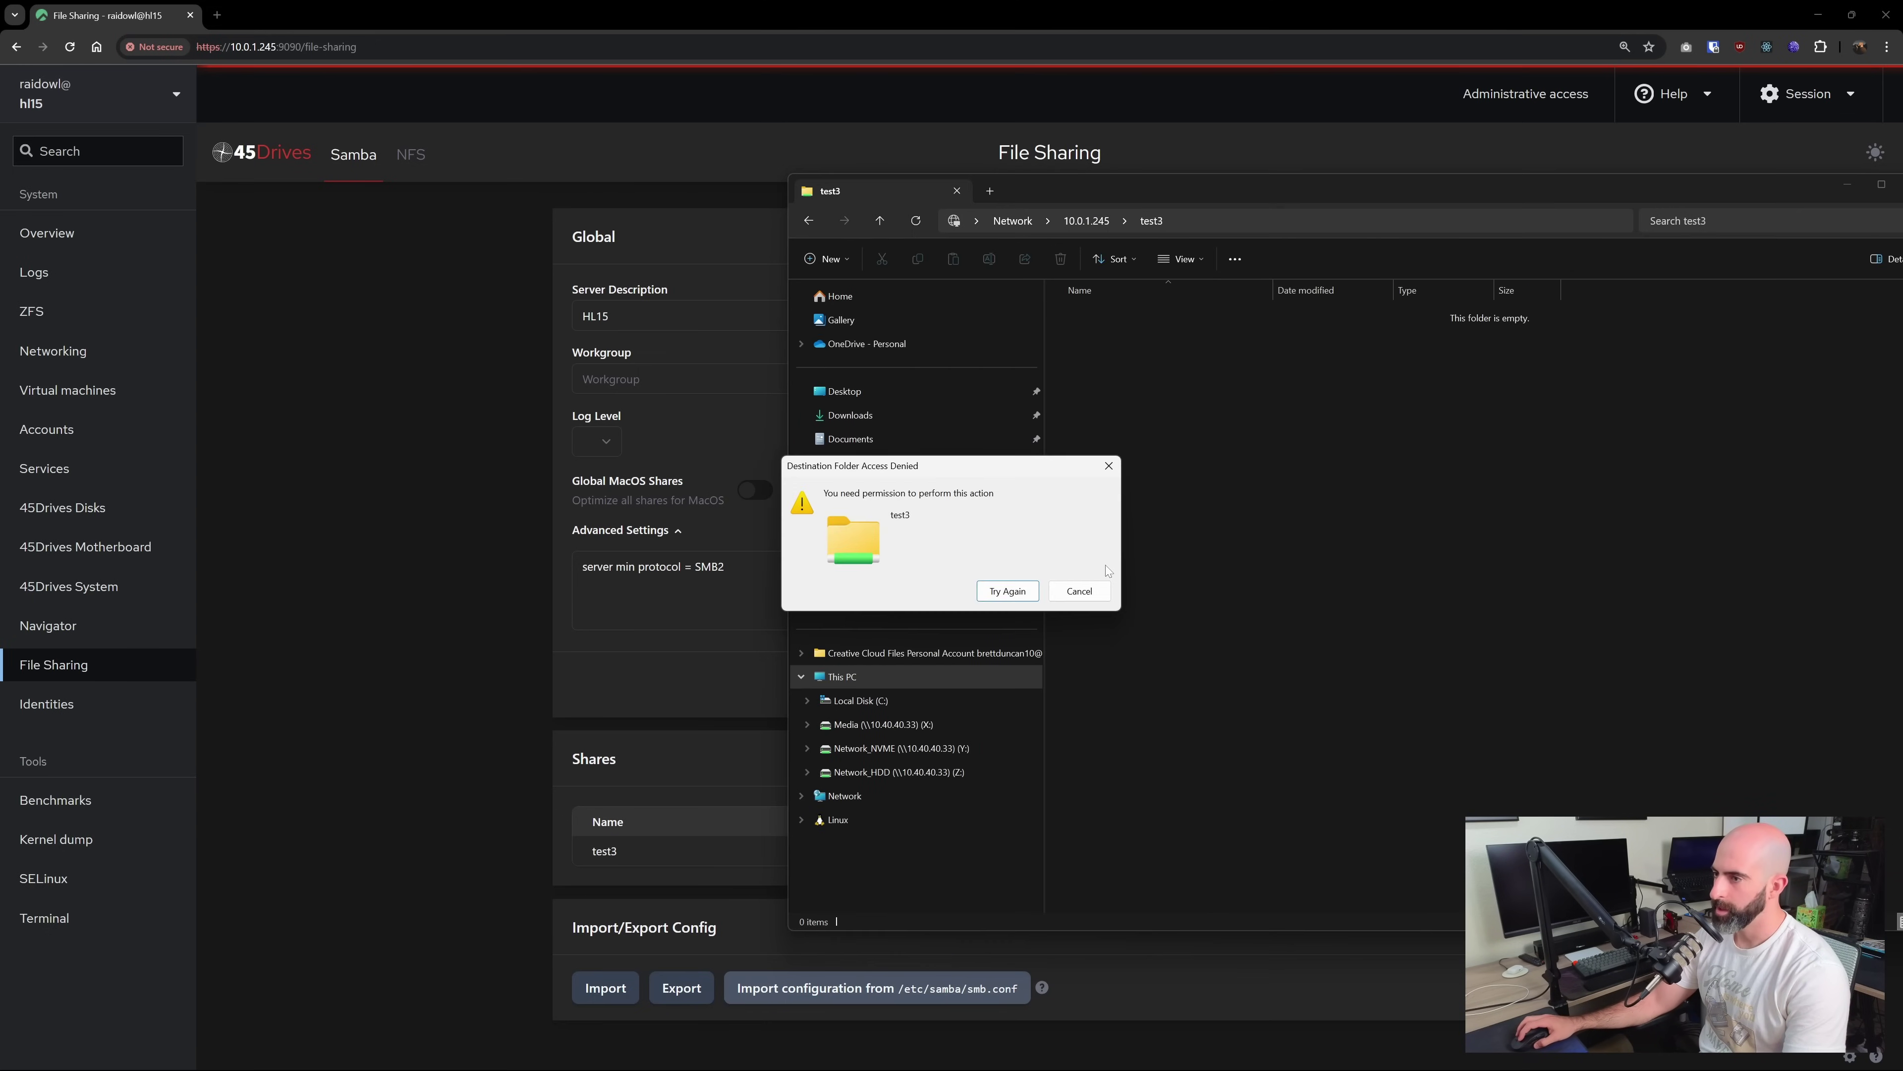
click(1085, 588)
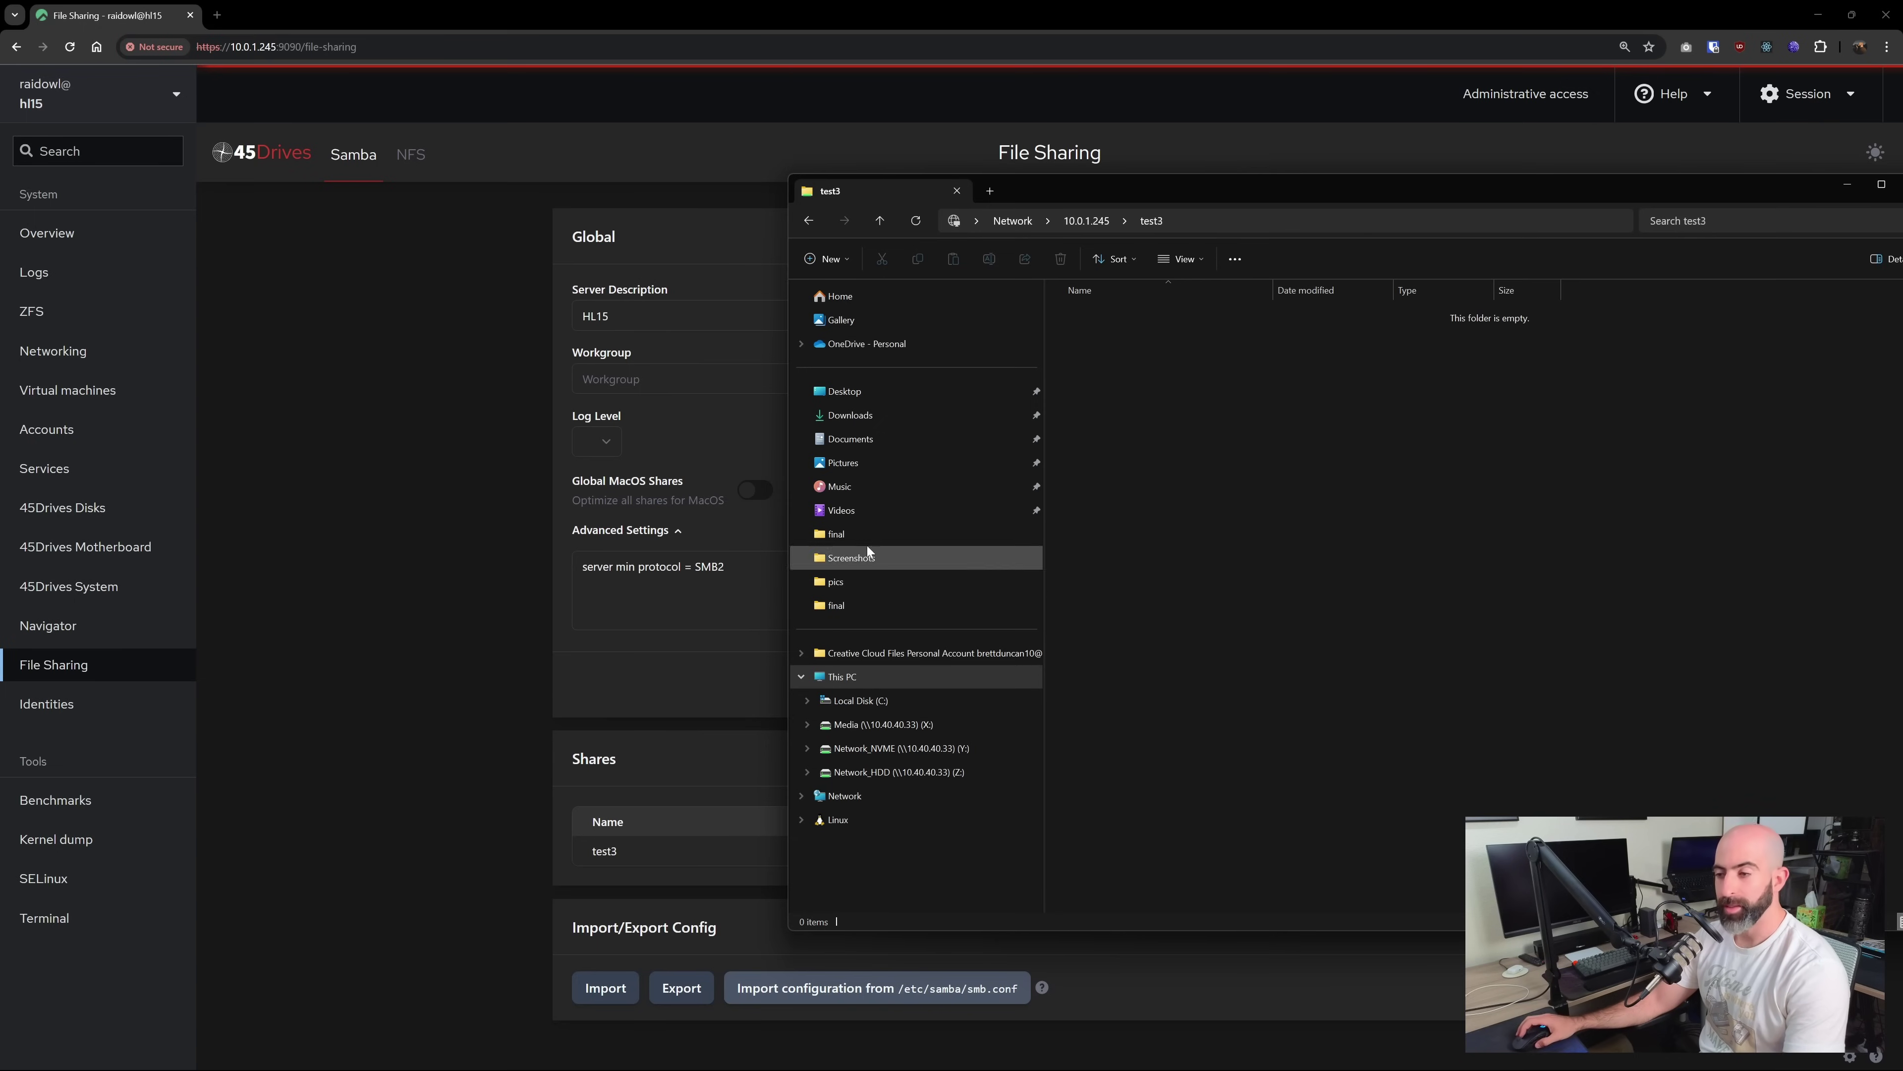
click(445, 462)
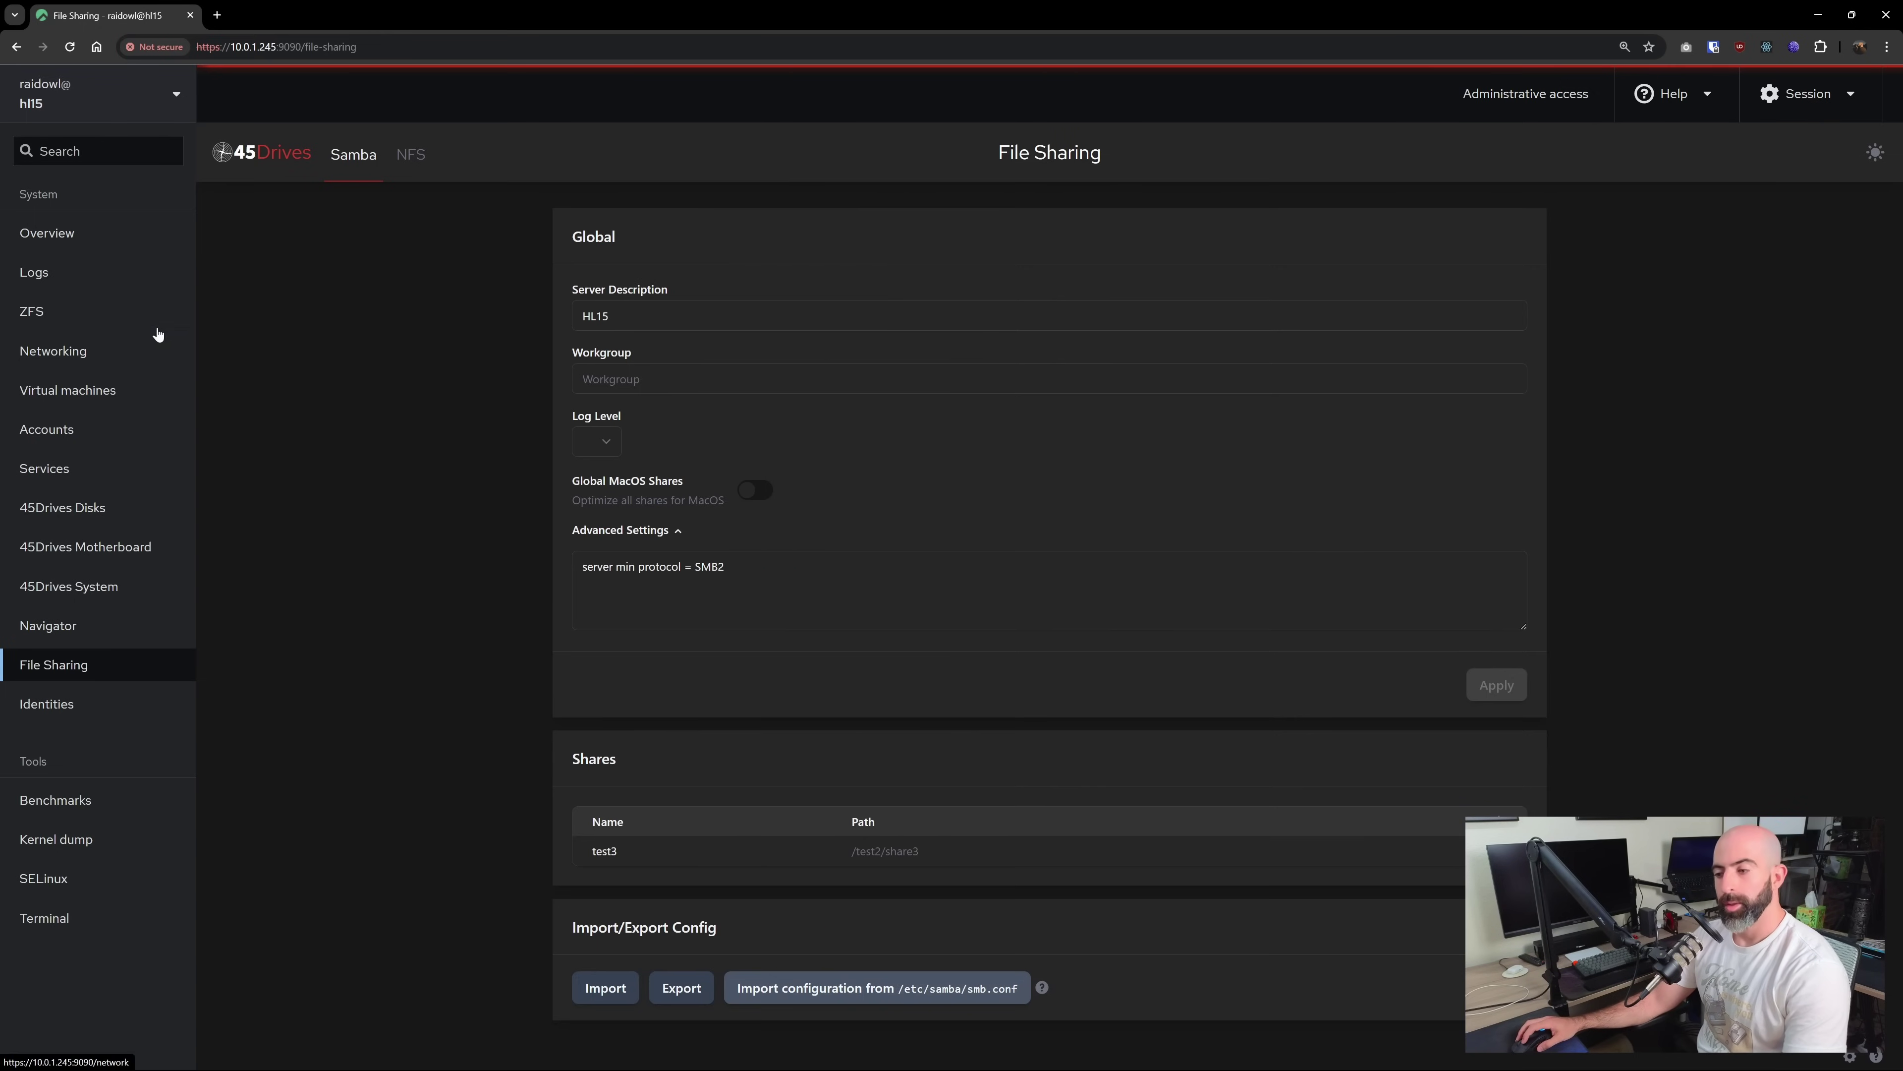
Set the admin account as the owning user of test2/share2 and apply the permissions
click(88, 314)
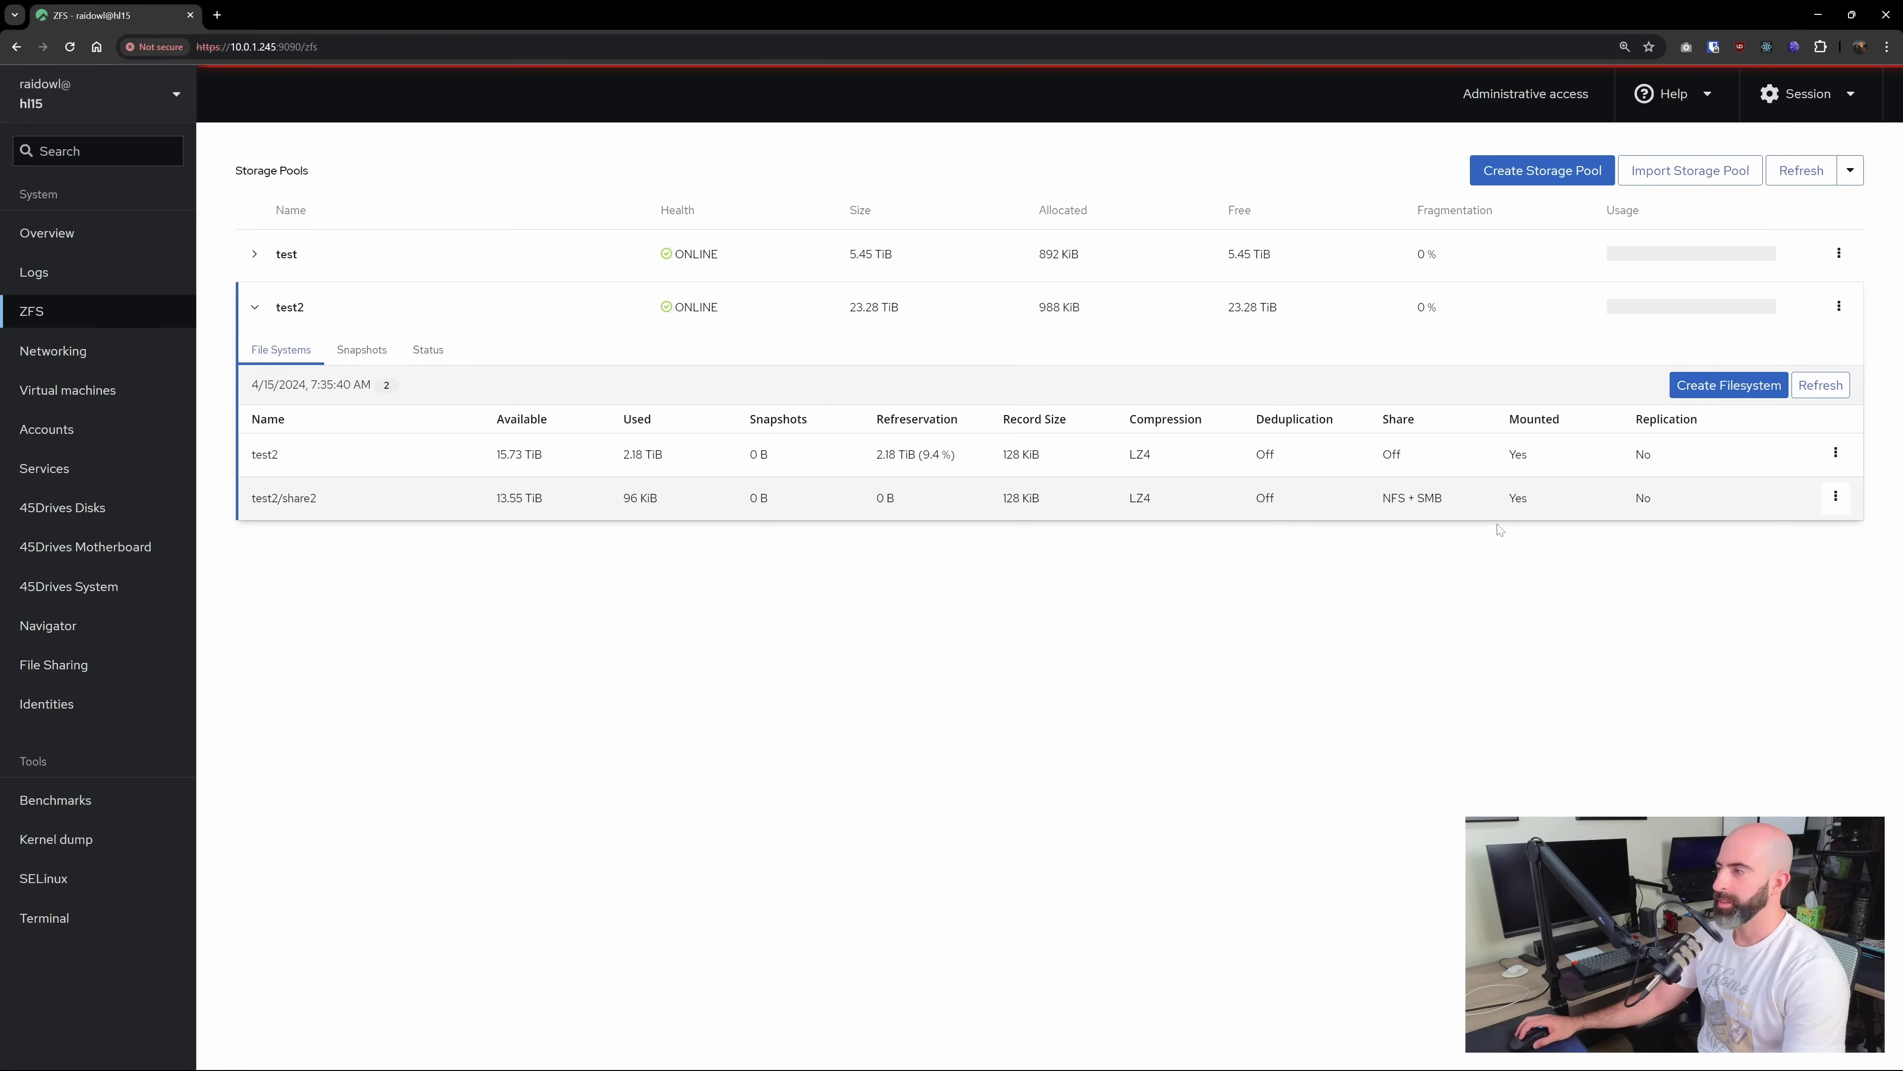
click(1835, 497)
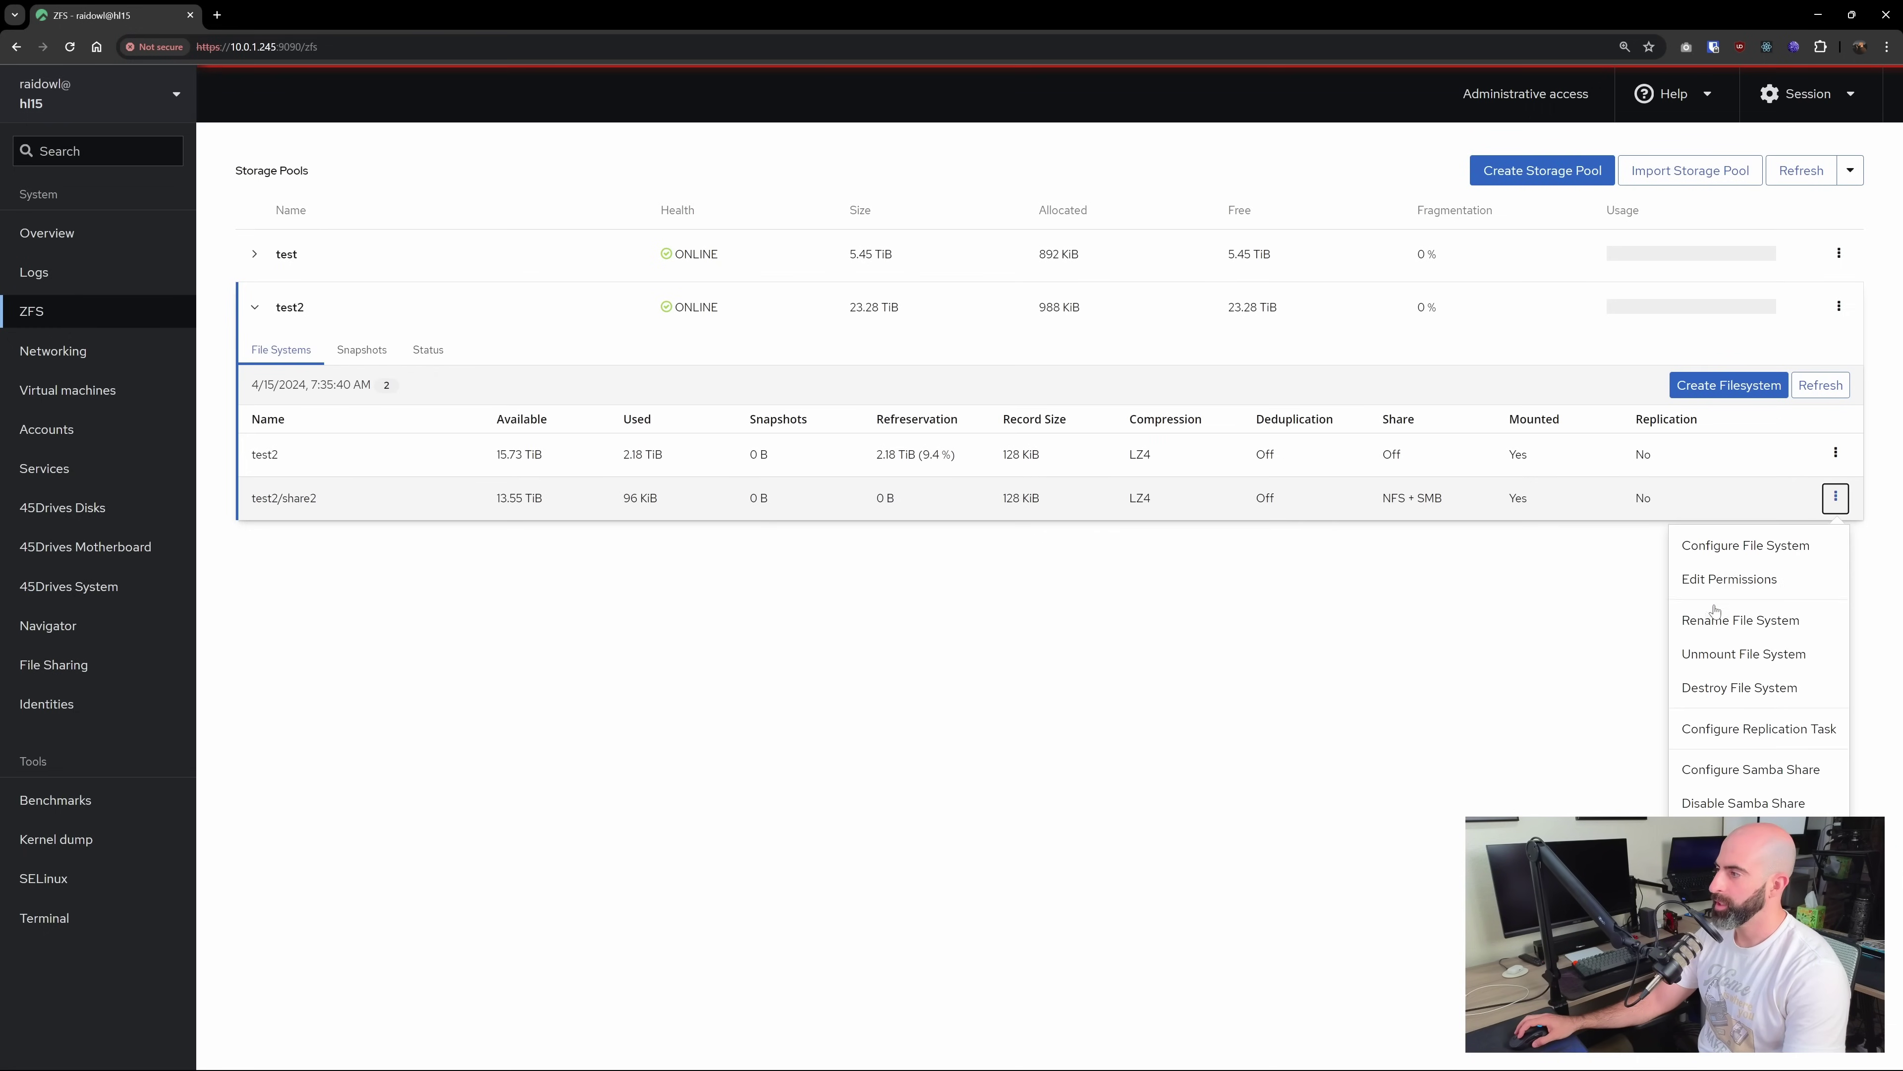
click(1722, 579)
click(926, 474)
click(972, 572)
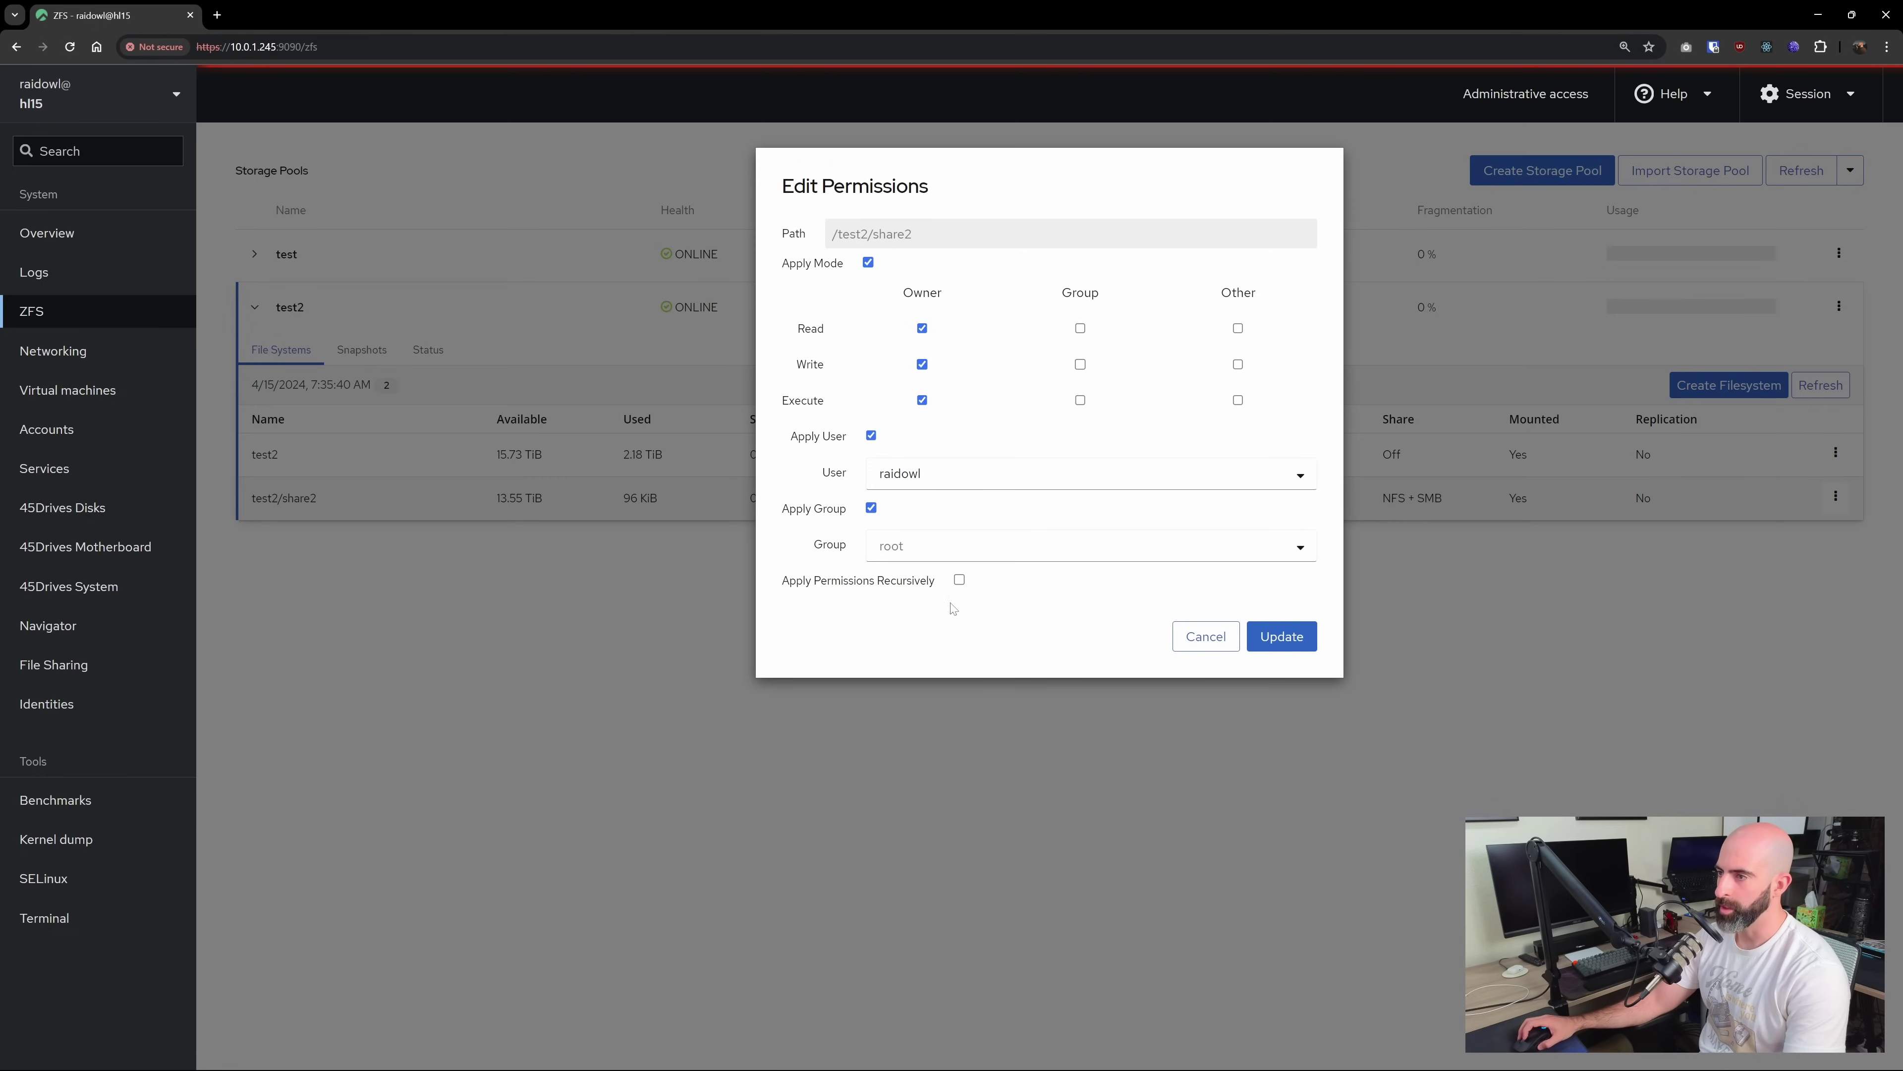
click(1282, 636)
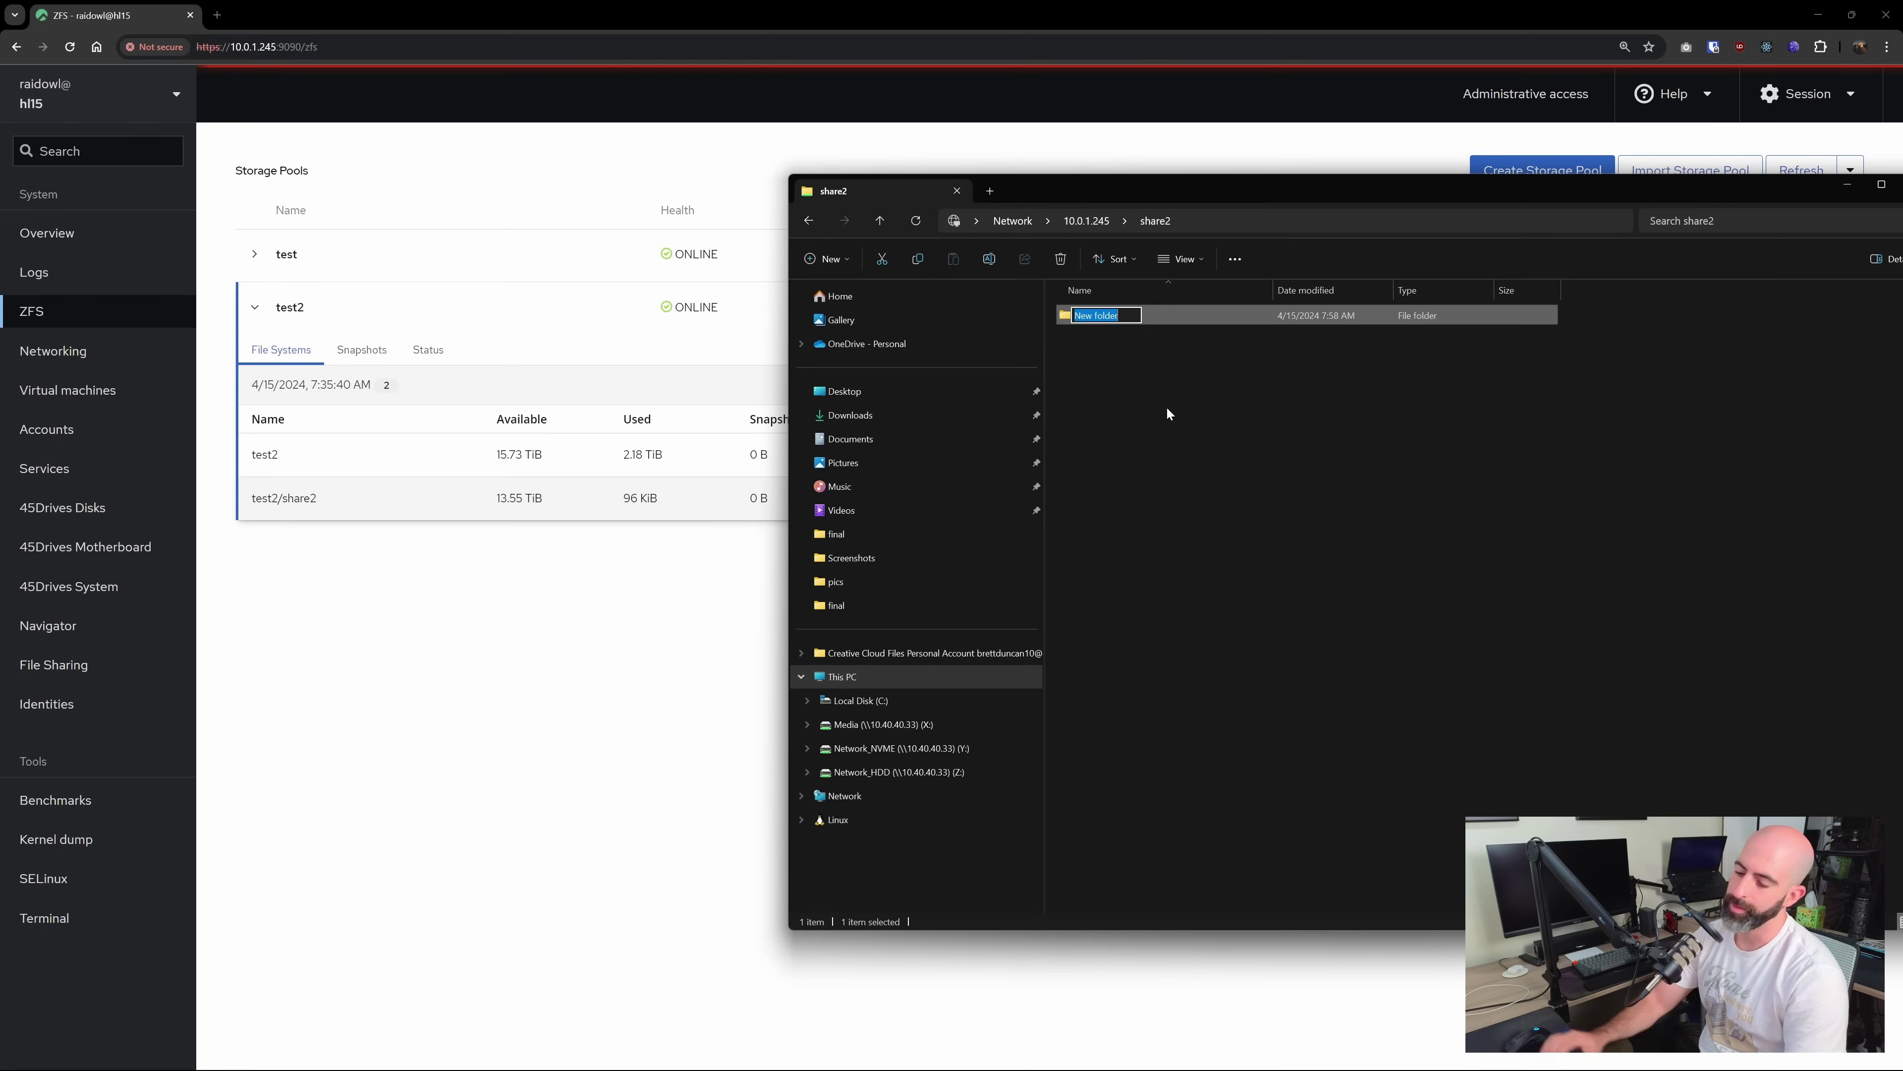
Name the new folder in share2 'neat' and minimize the Explorer window
text(neat)
key(Return)
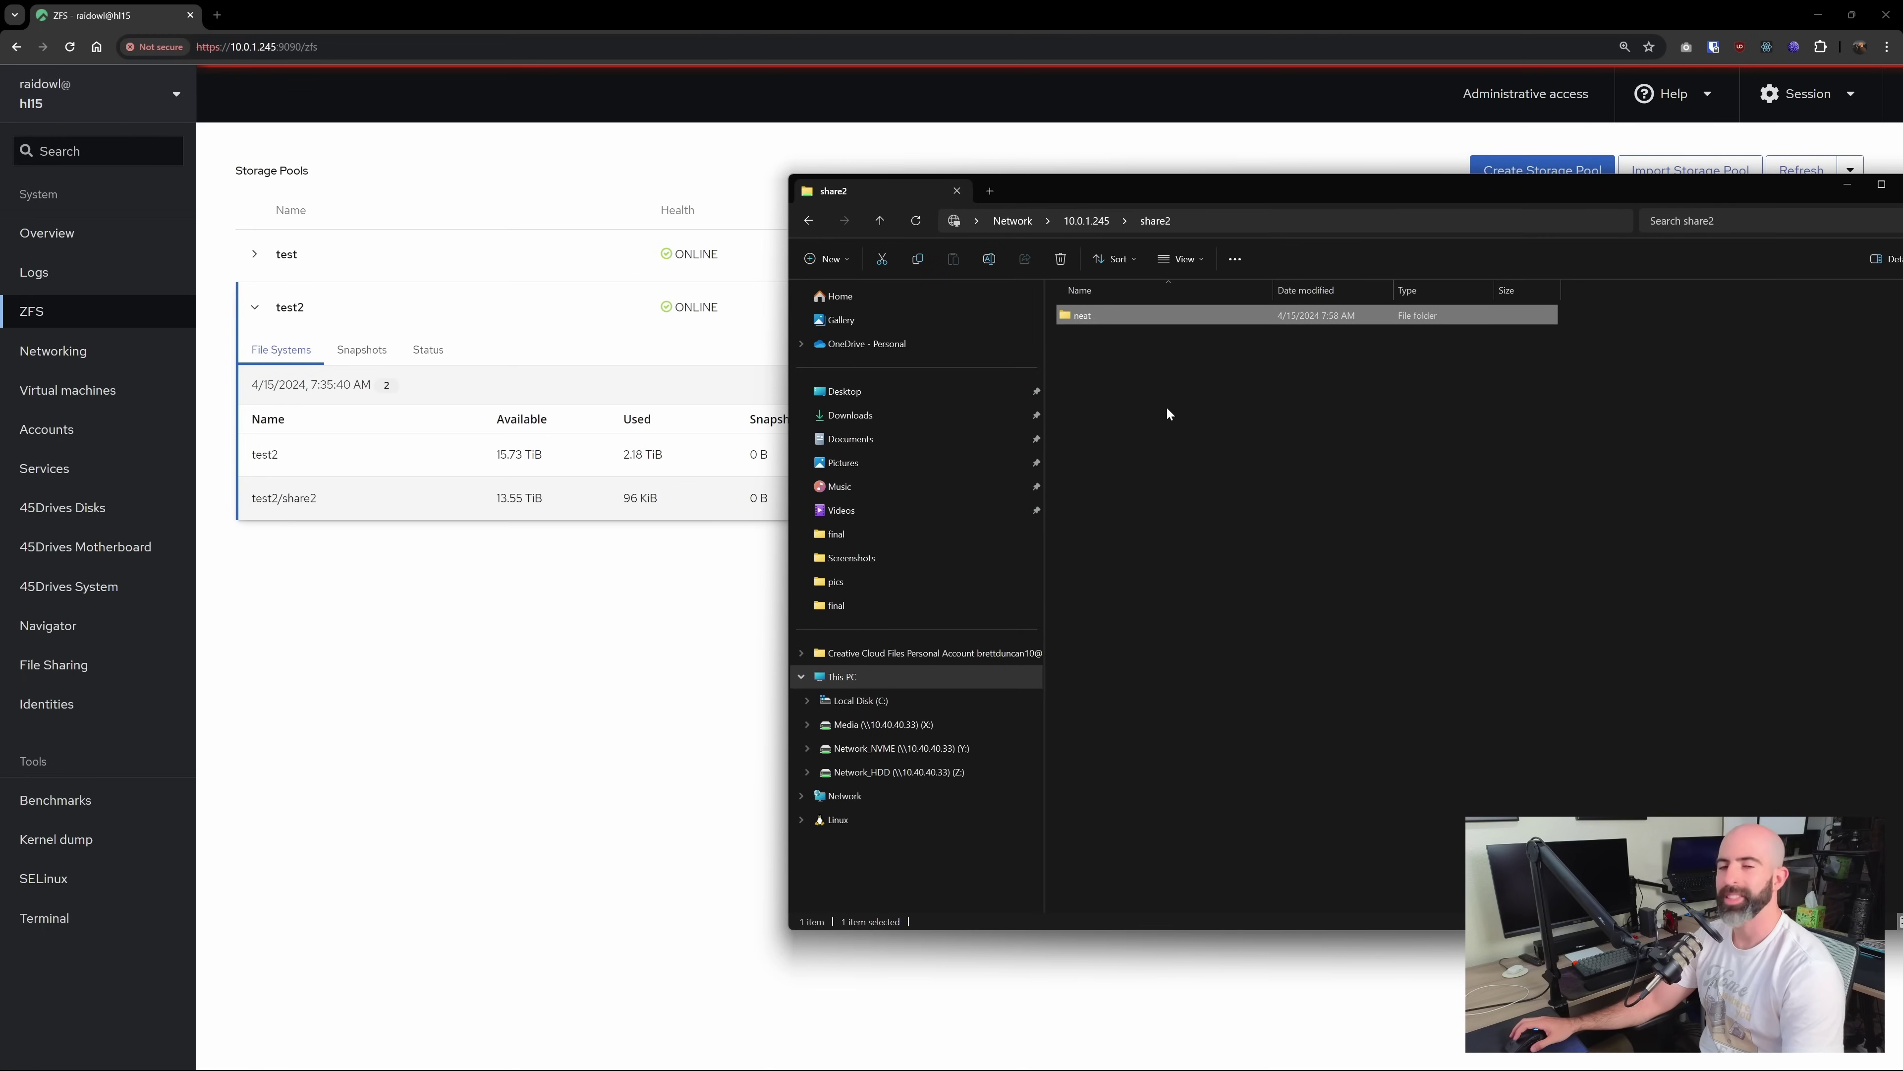
click(682, 650)
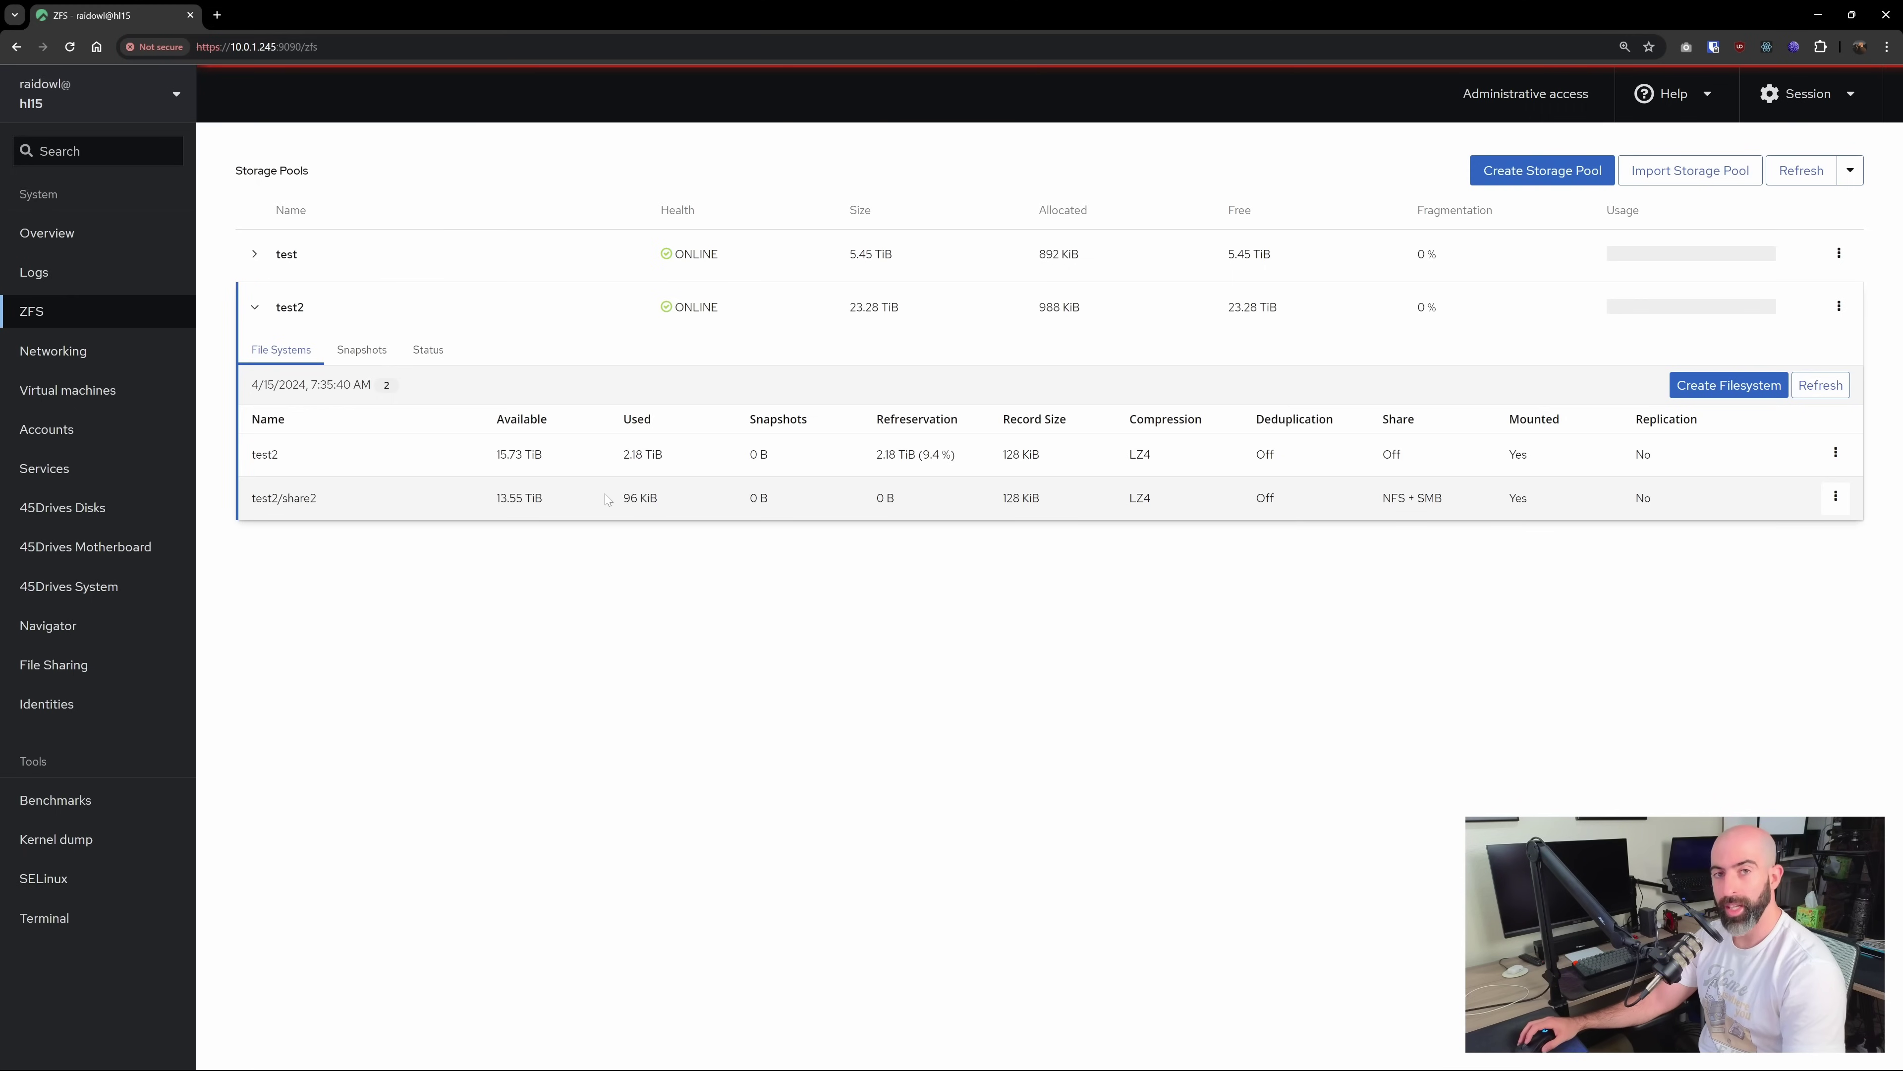
Delete the valid_users line from share2's additional Samba settings and save the configuration
click(1835, 498)
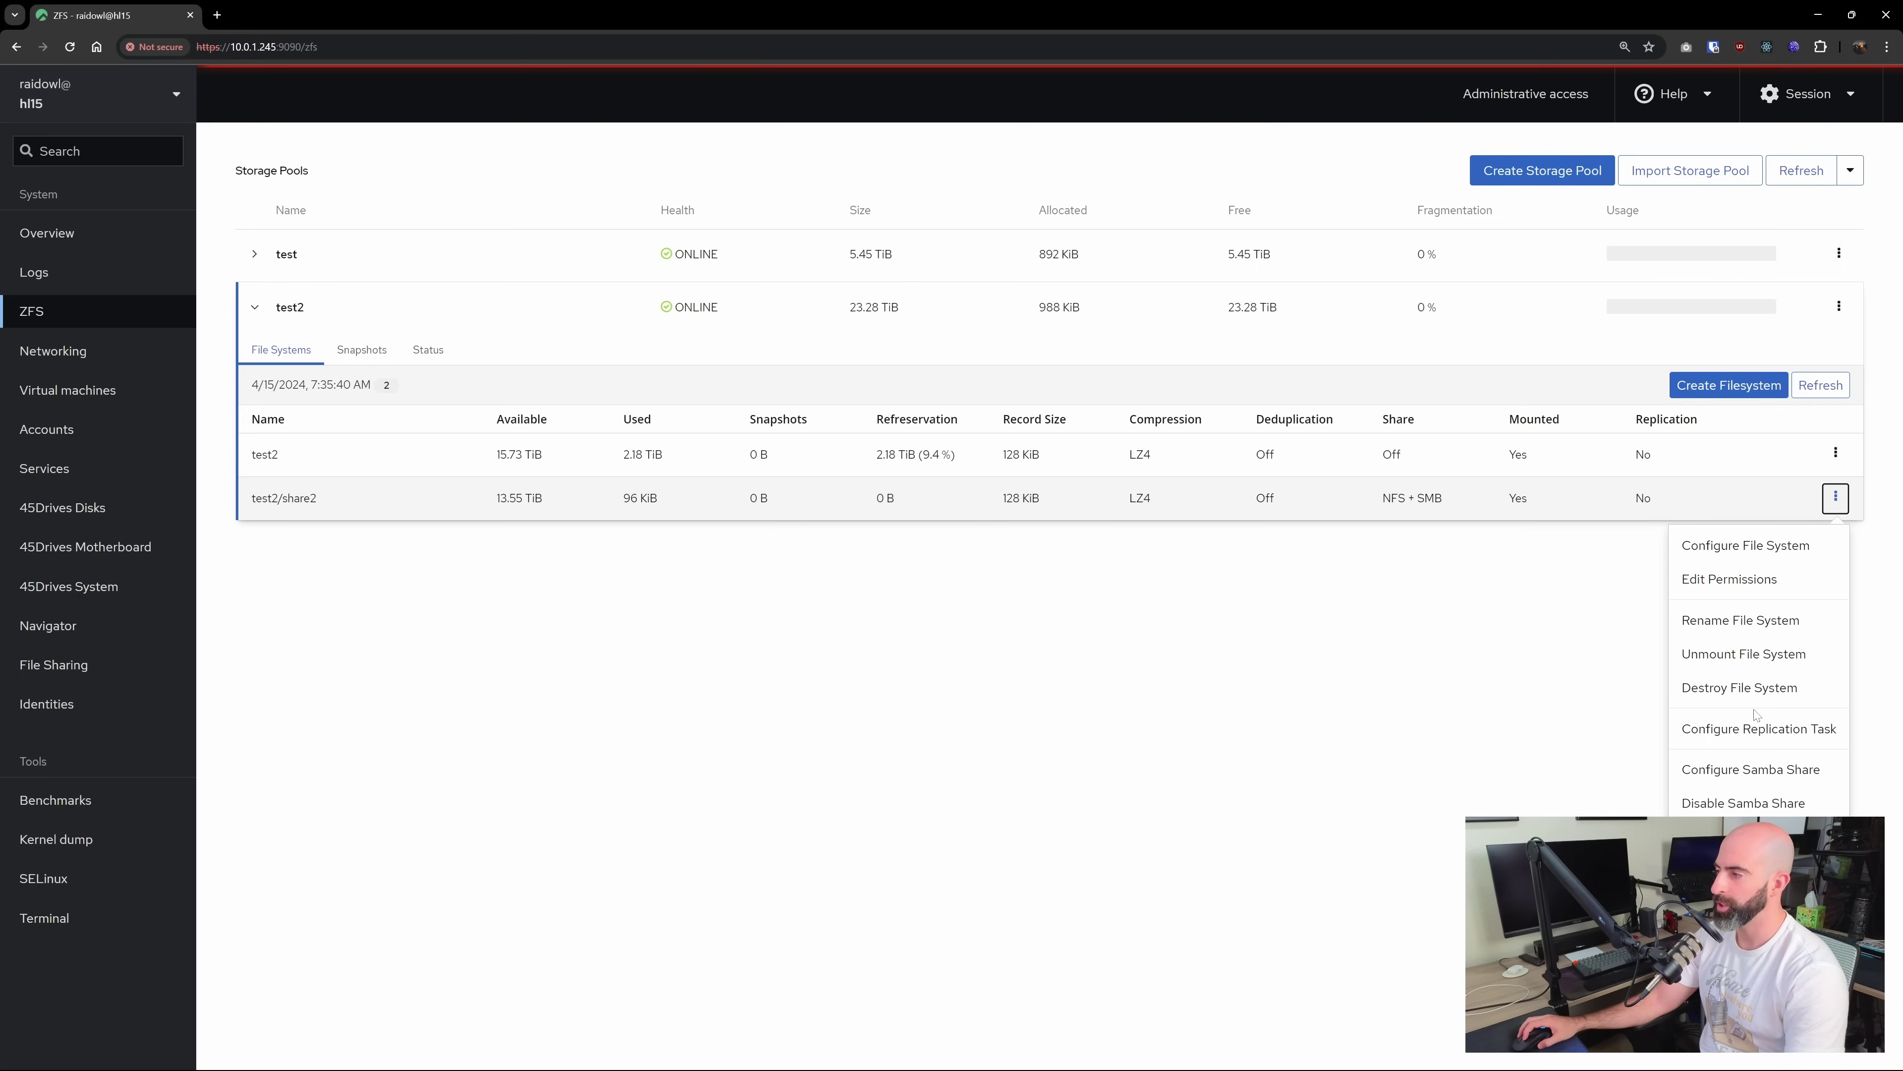
click(1750, 770)
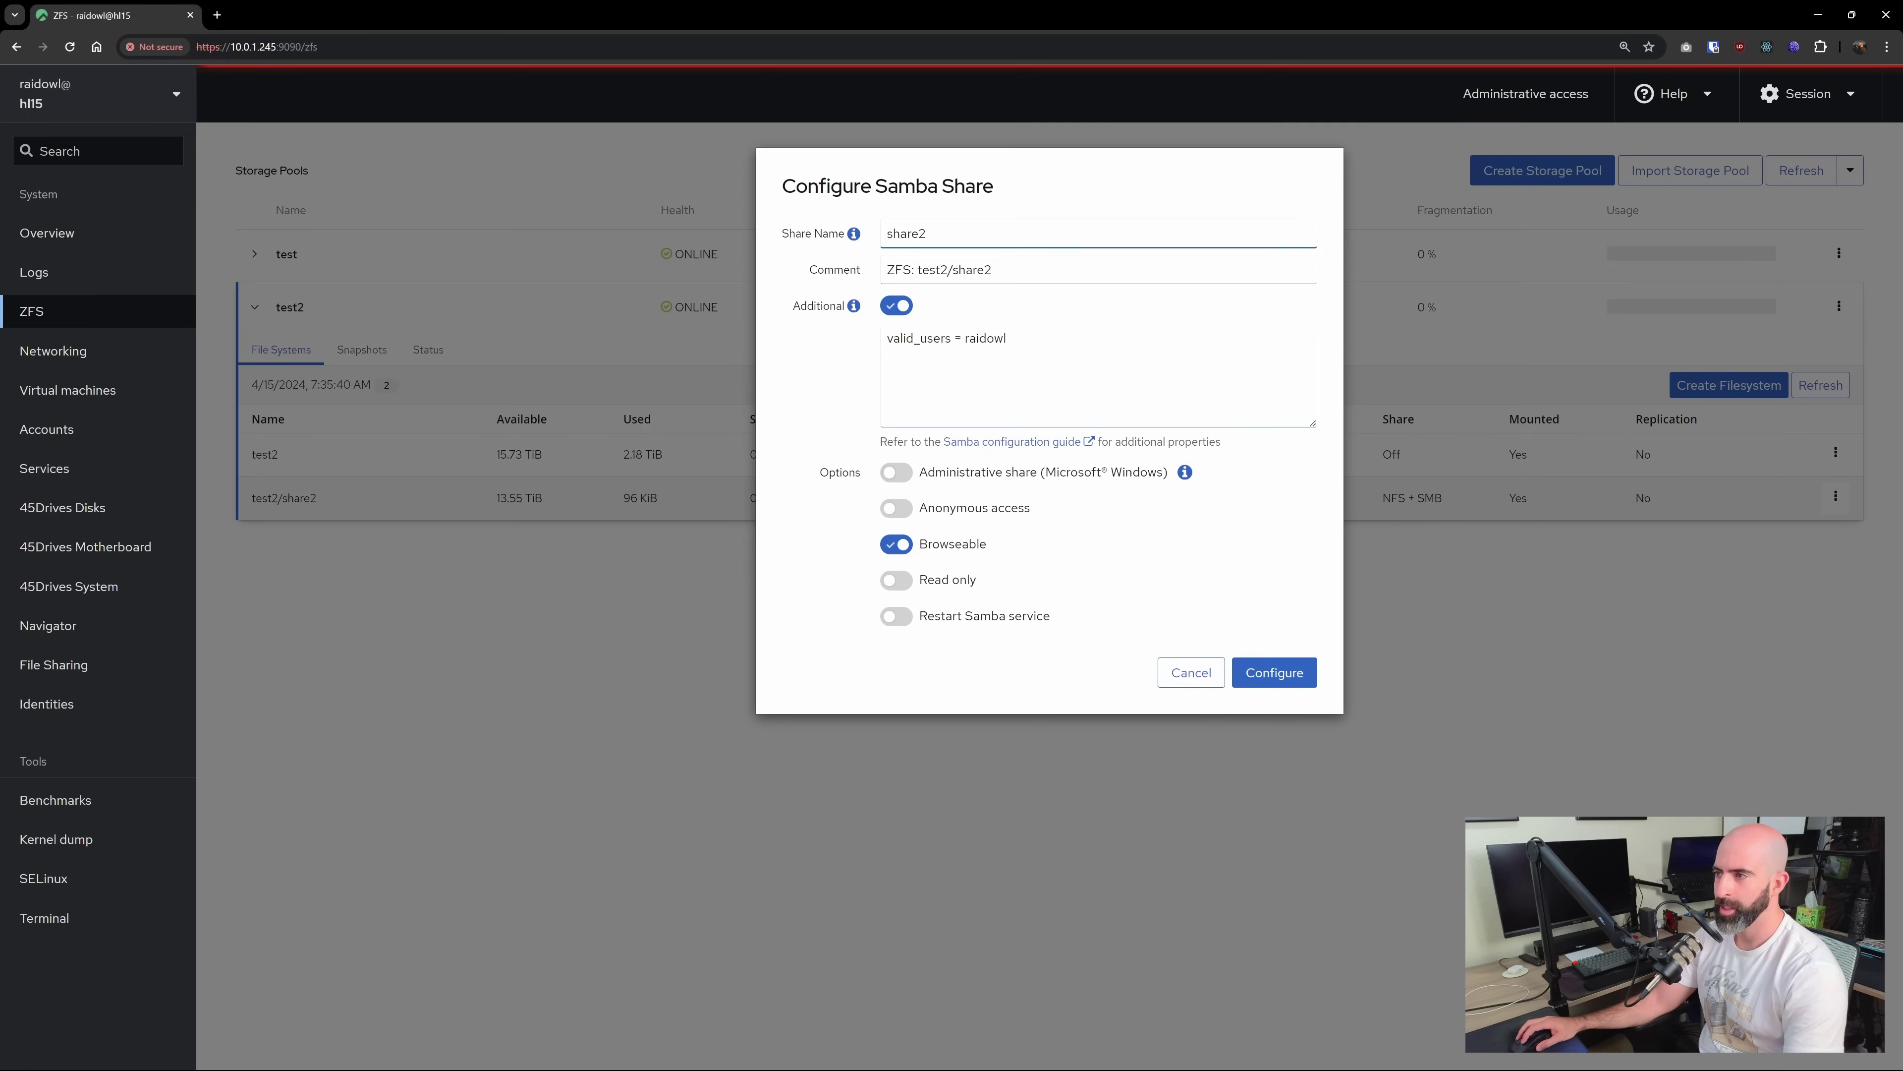
drag(1008, 338, 864, 340)
key(BackSpace)
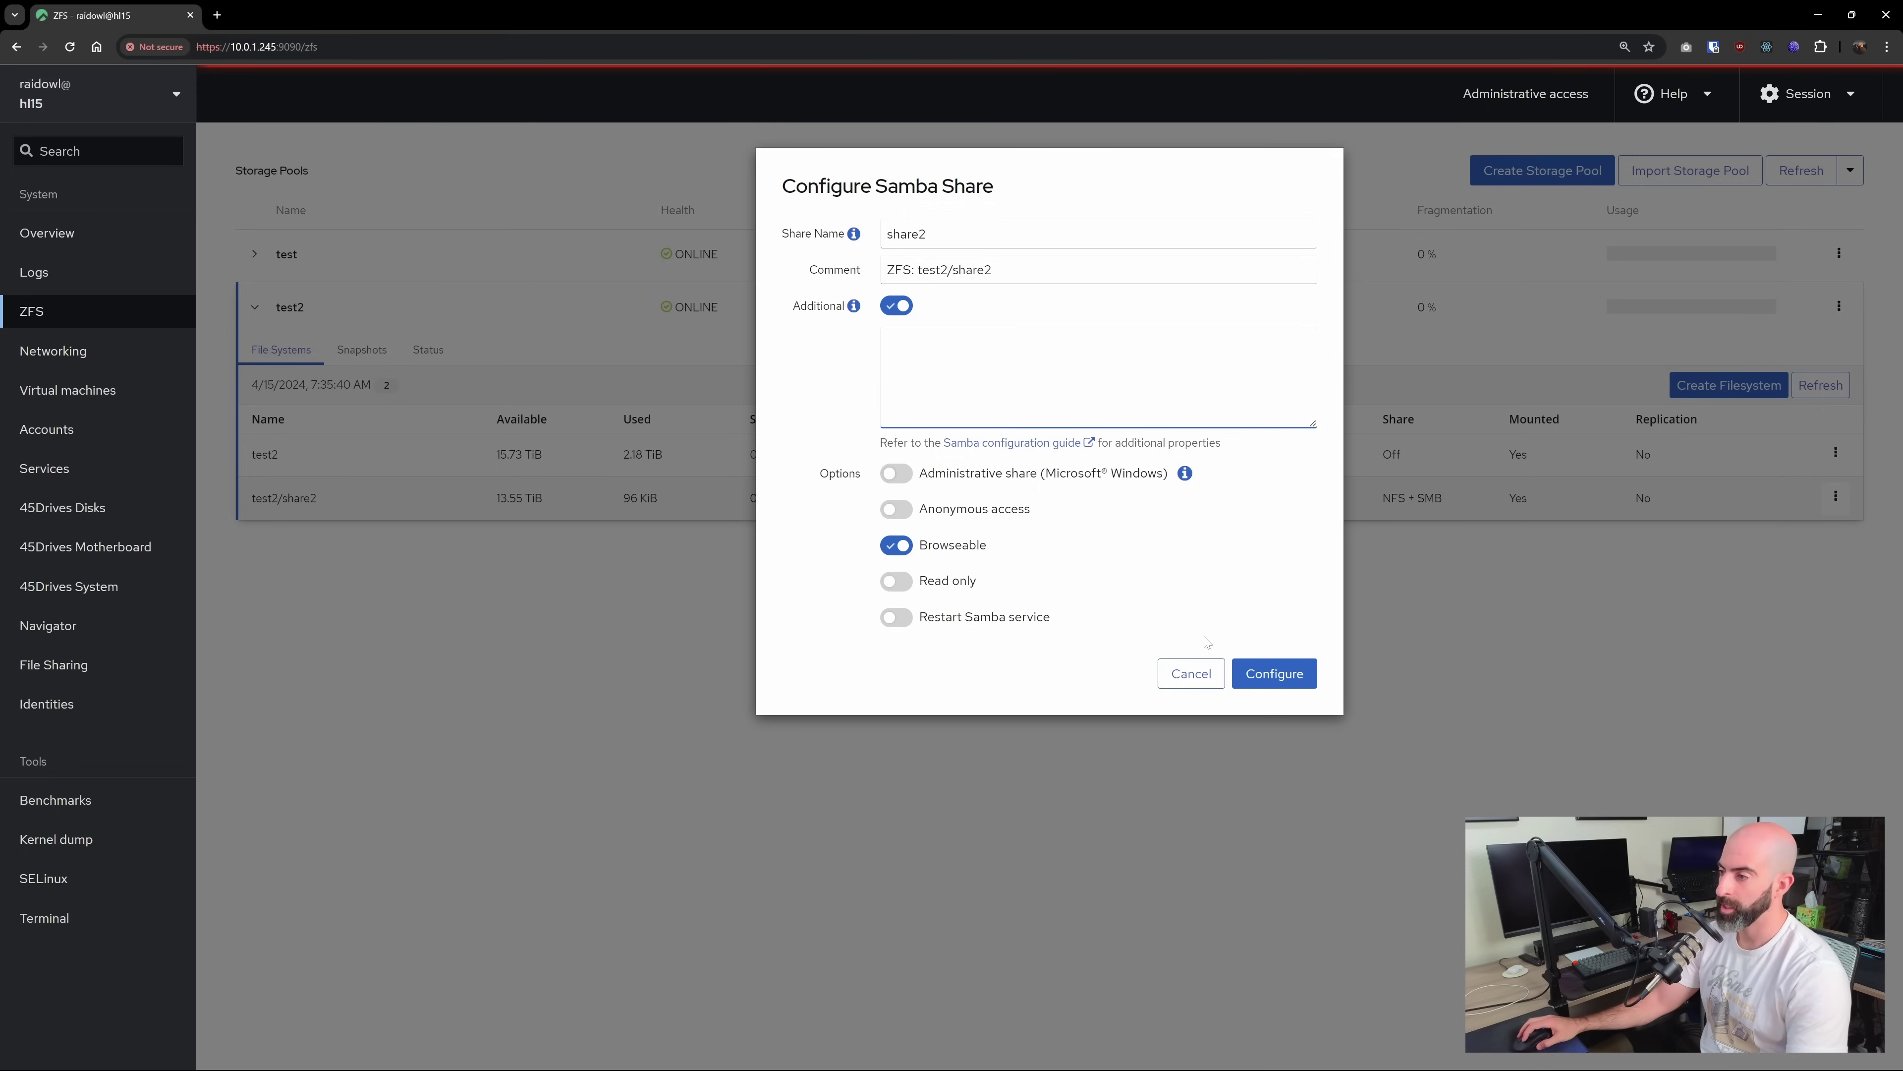
click(1274, 673)
mouse_move(150, 1064)
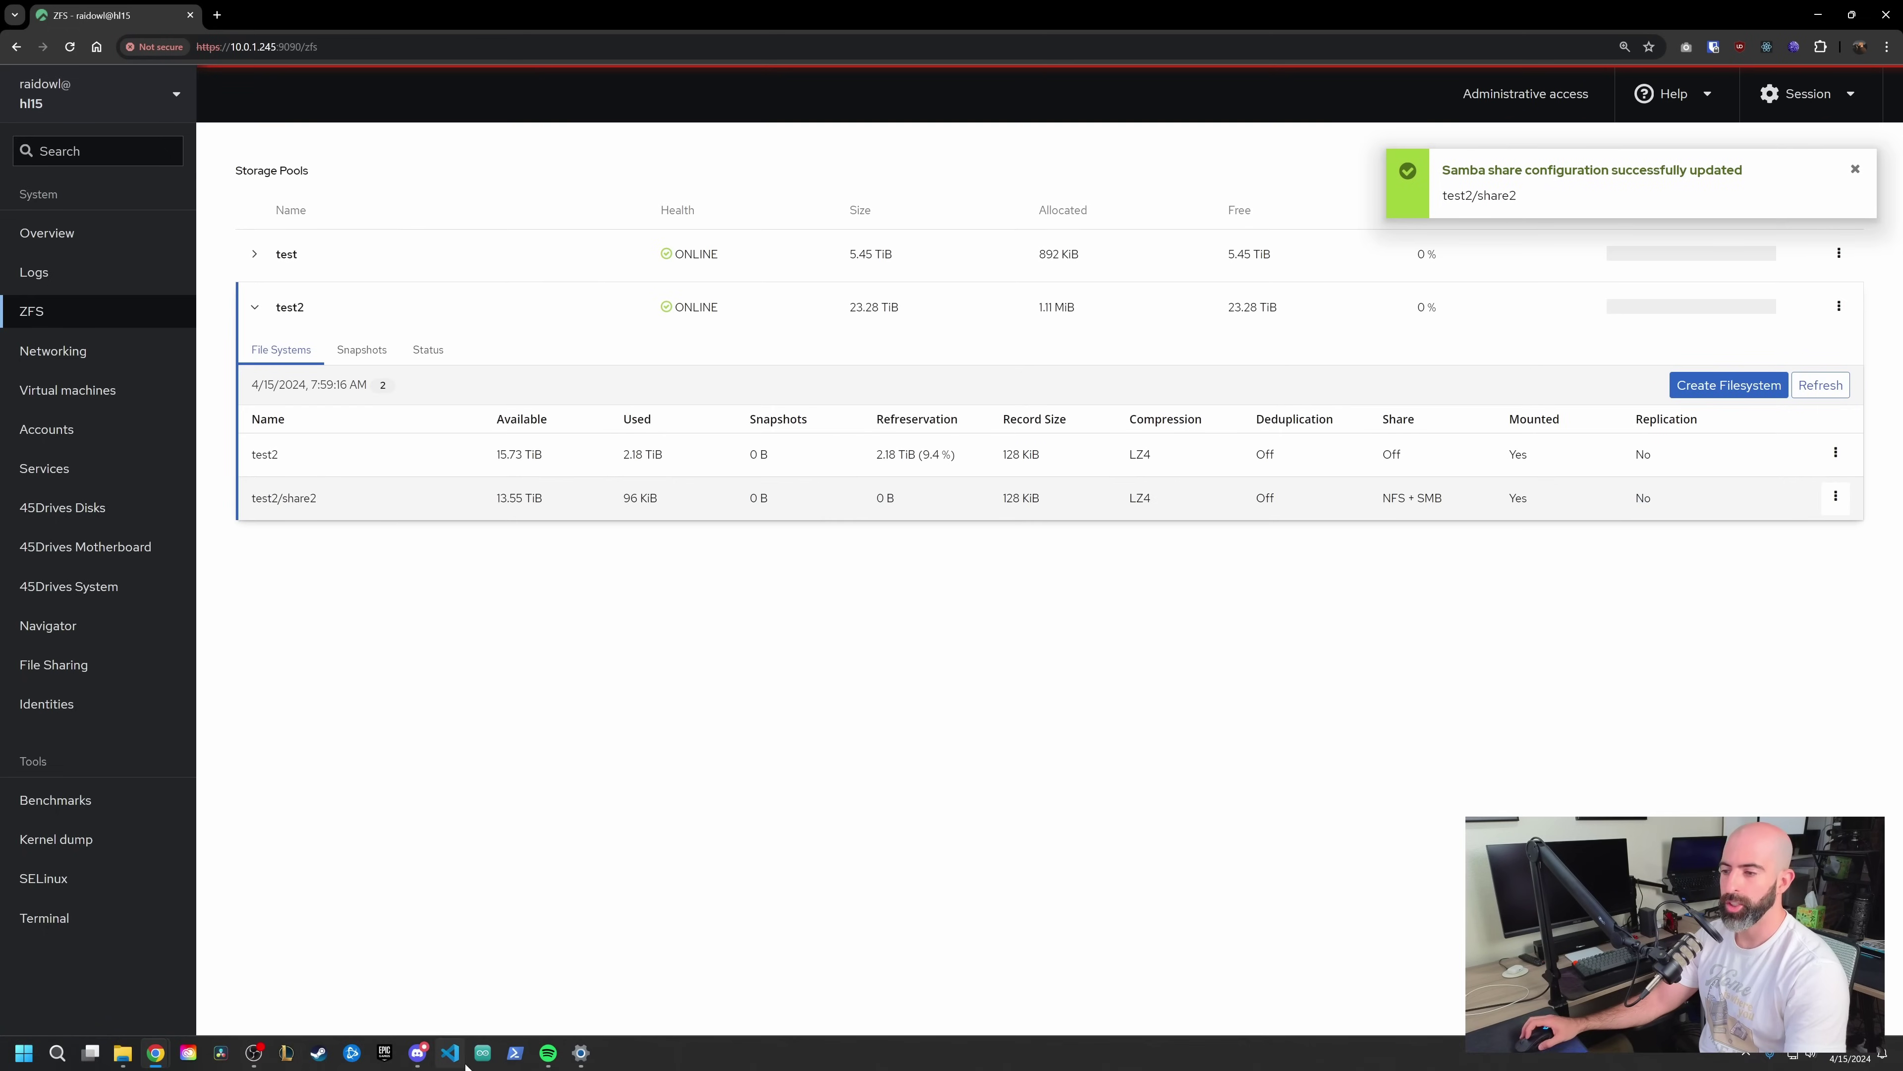
Create a folder named todothis in share2 through File Explorer, then minimize Explorer
click(124, 1057)
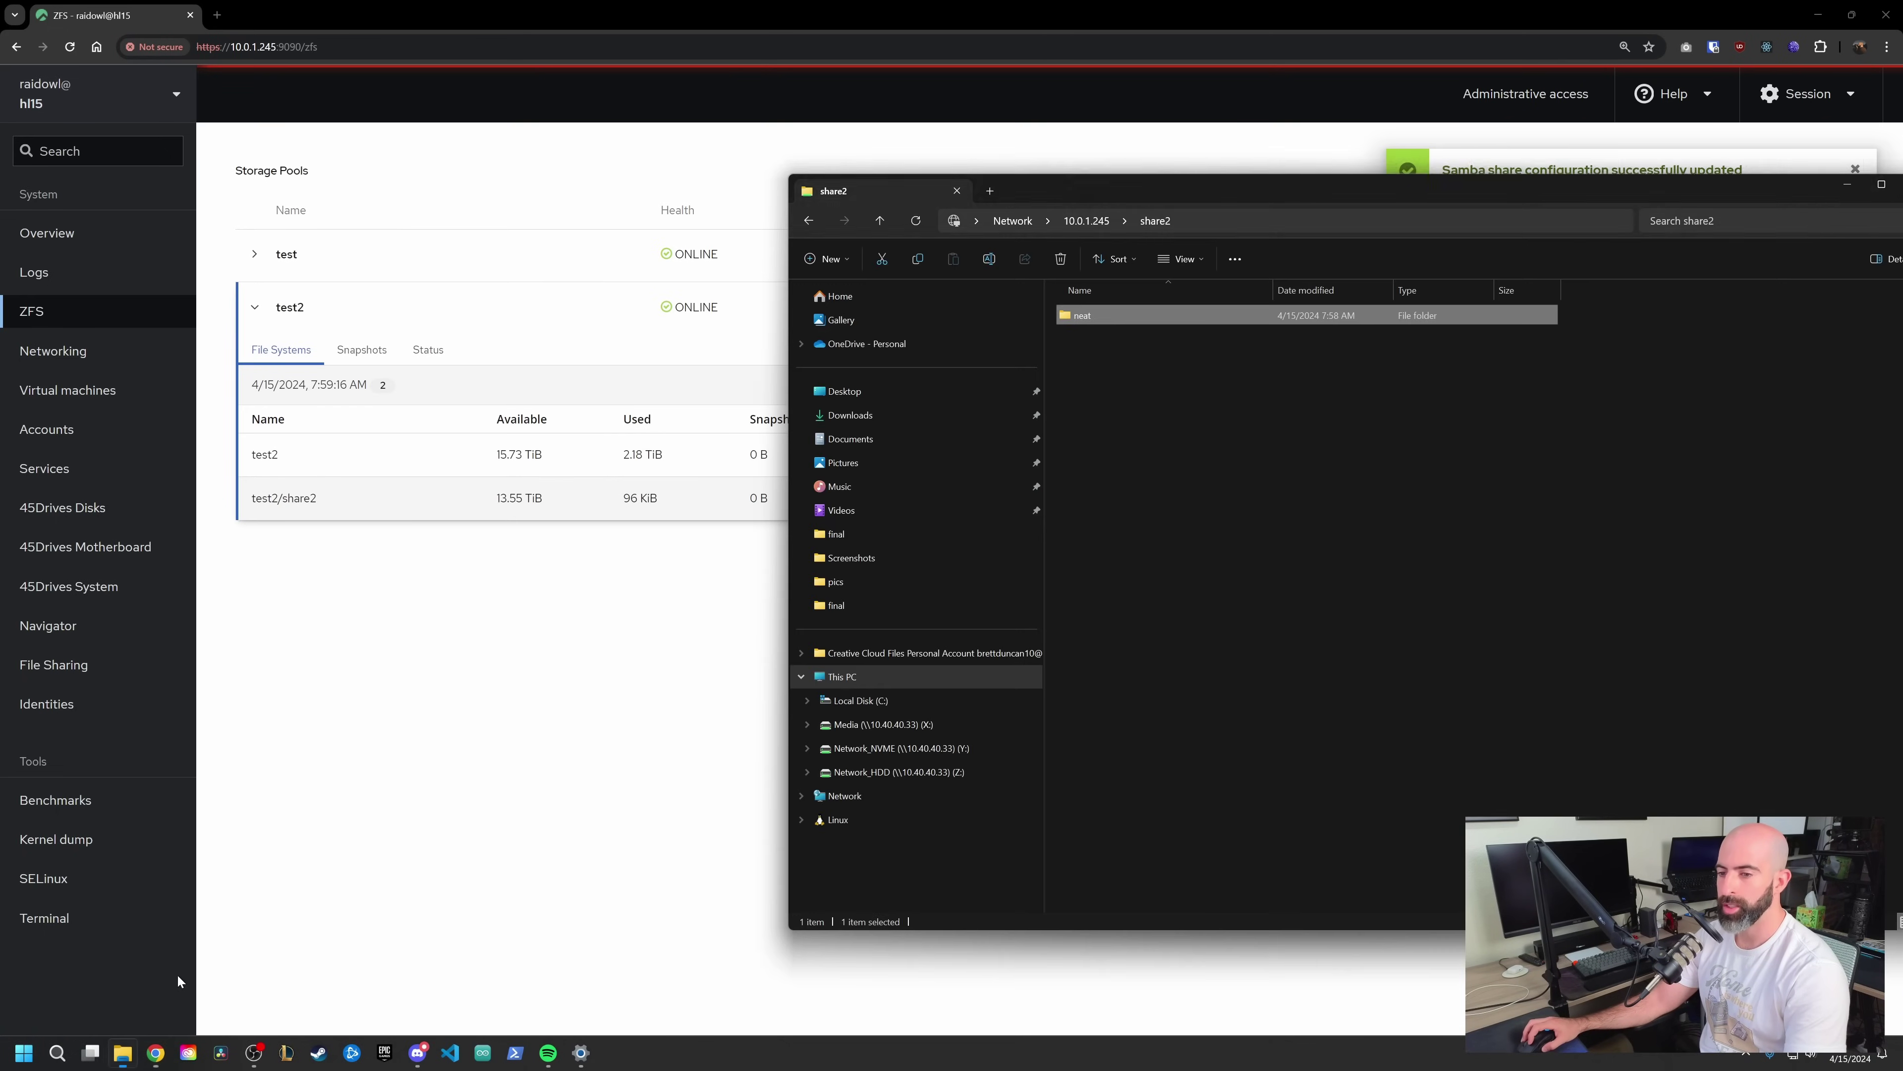
text(todothis)
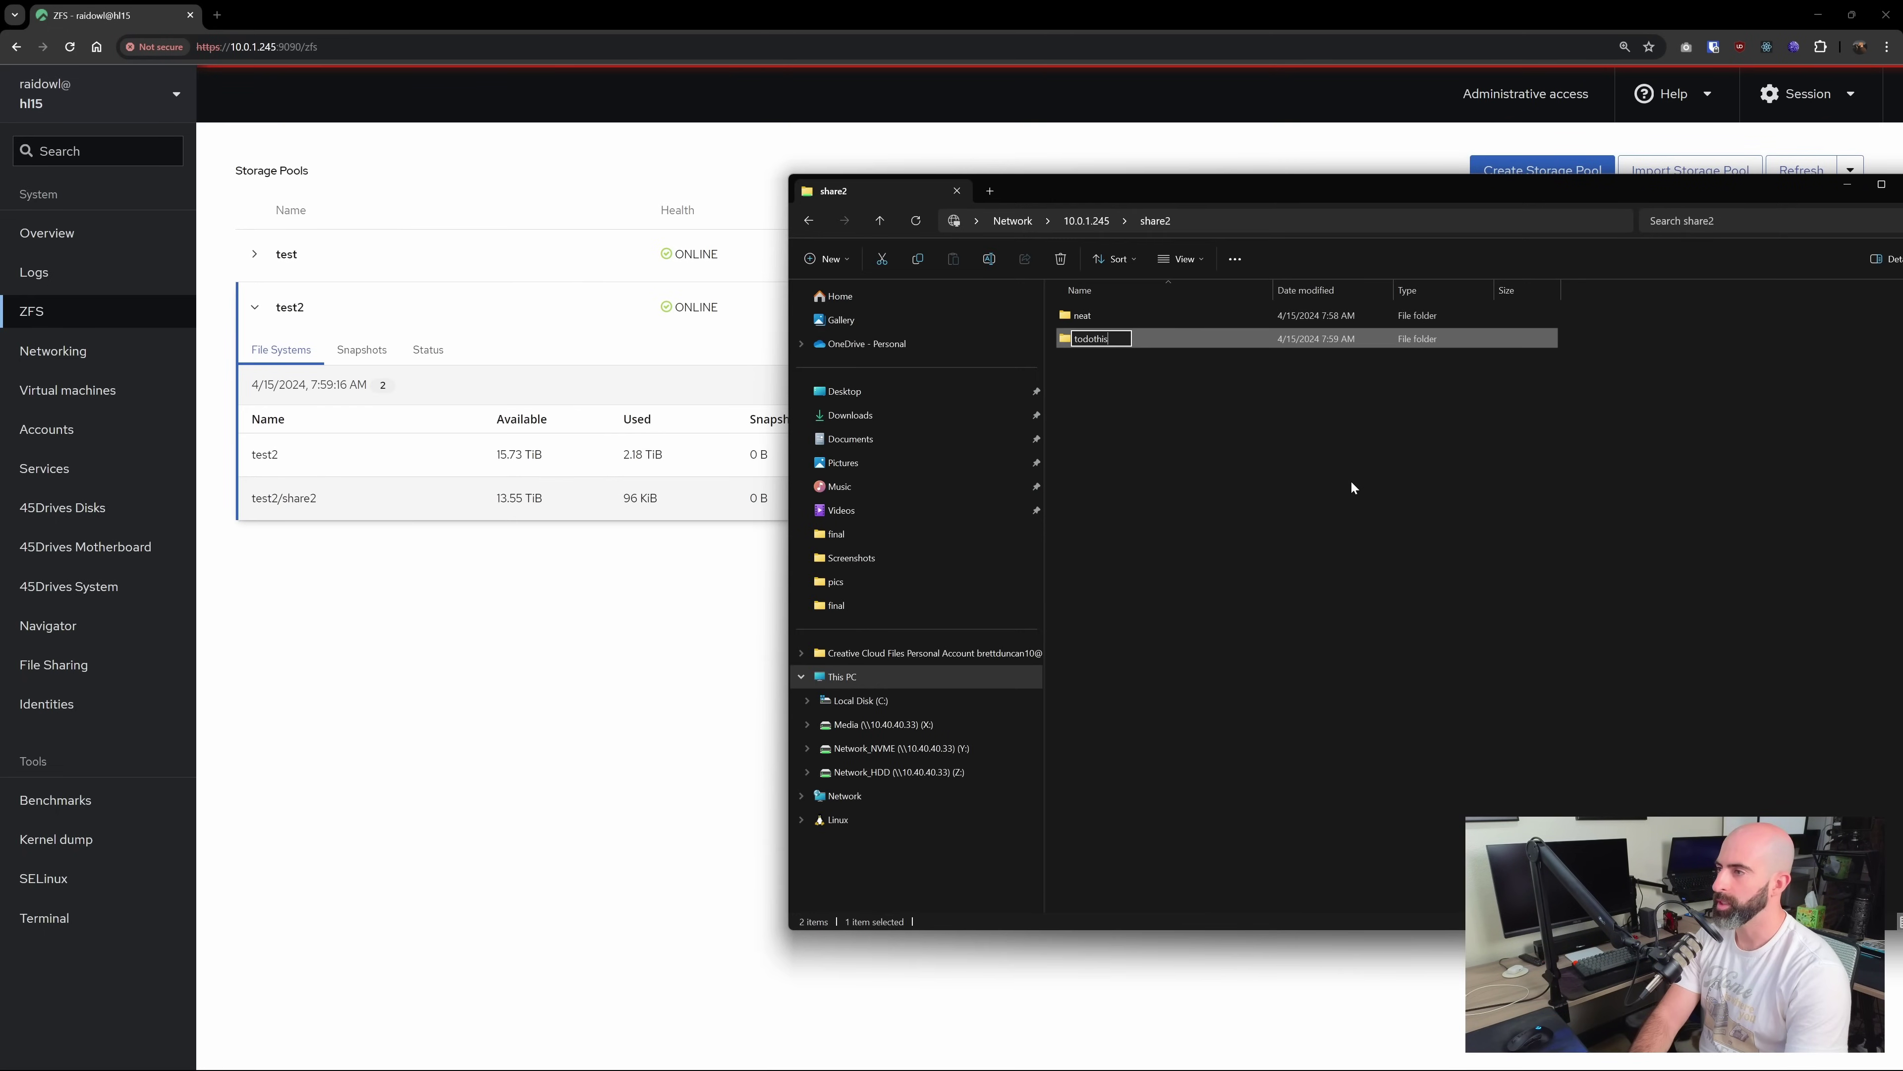
key(Return)
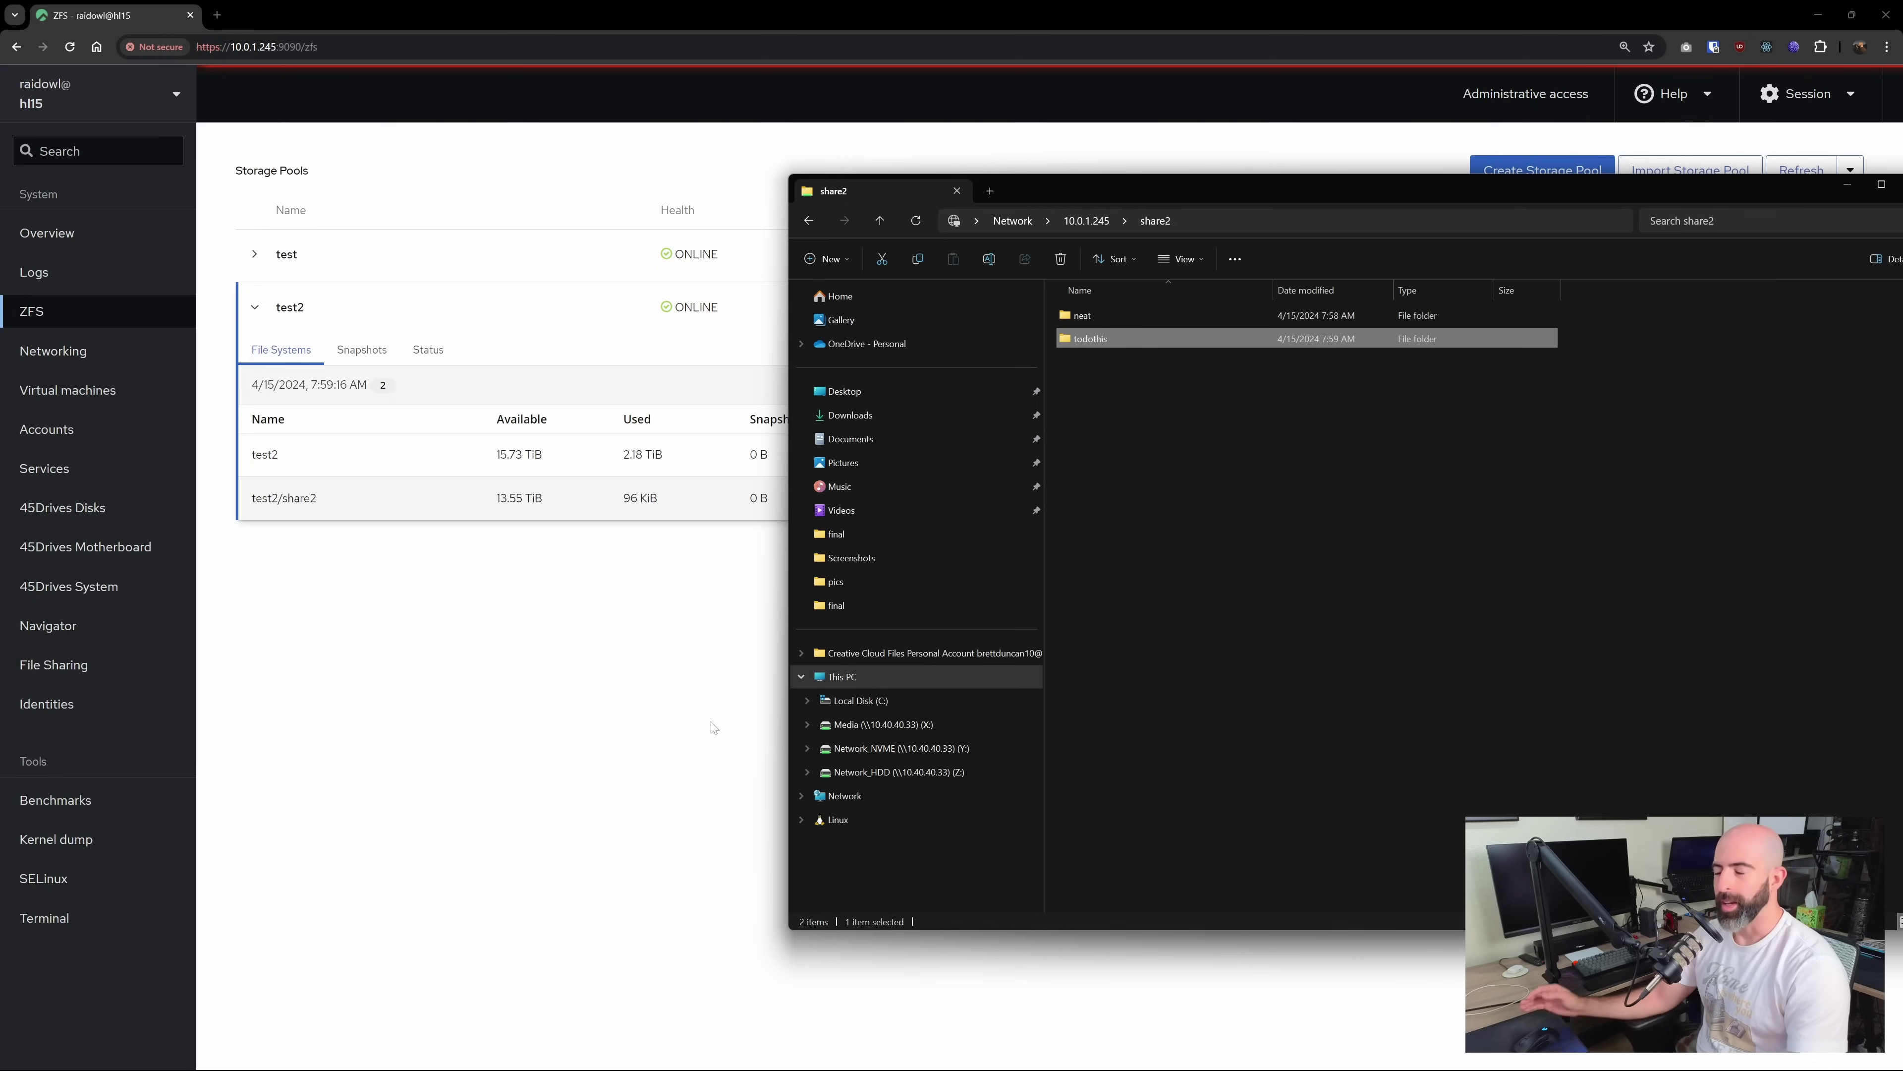
click(713, 727)
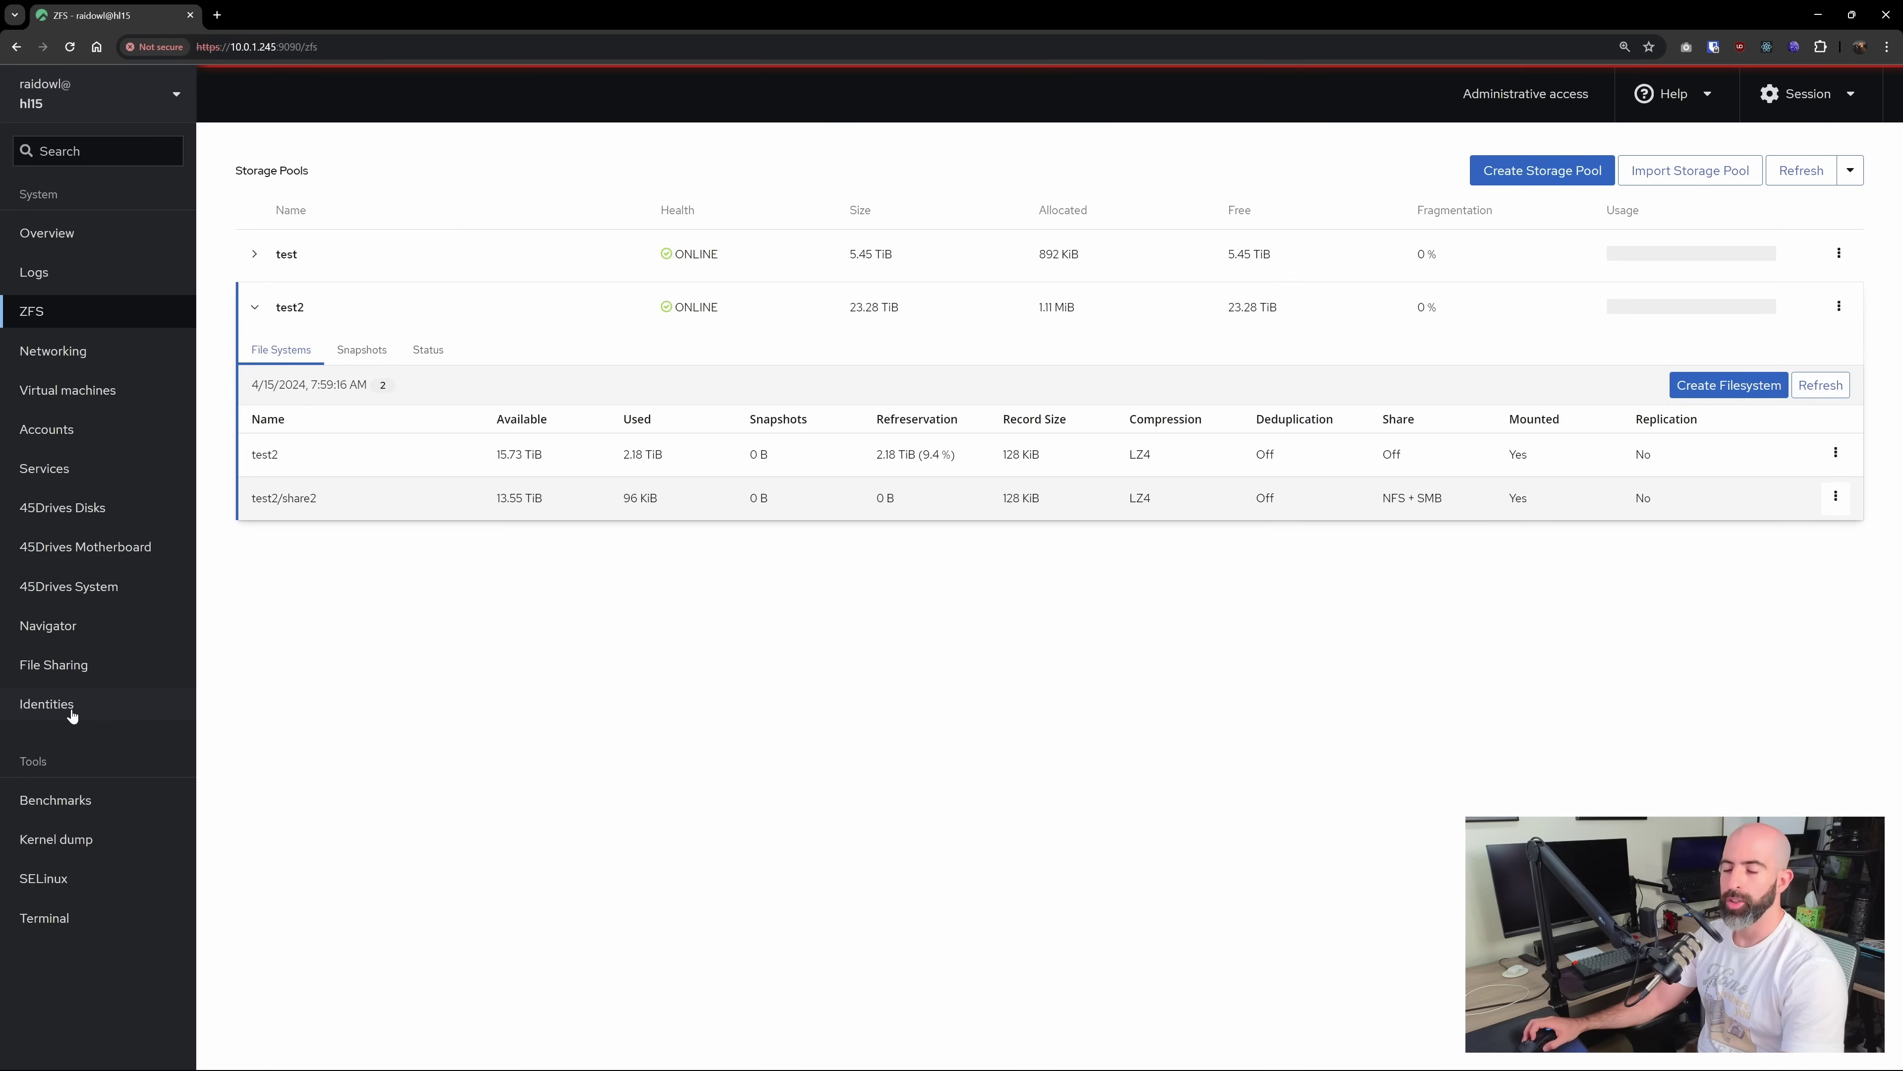
Browse the Identities user list and the admin account's details, then go to the ZFS pools page
click(47, 704)
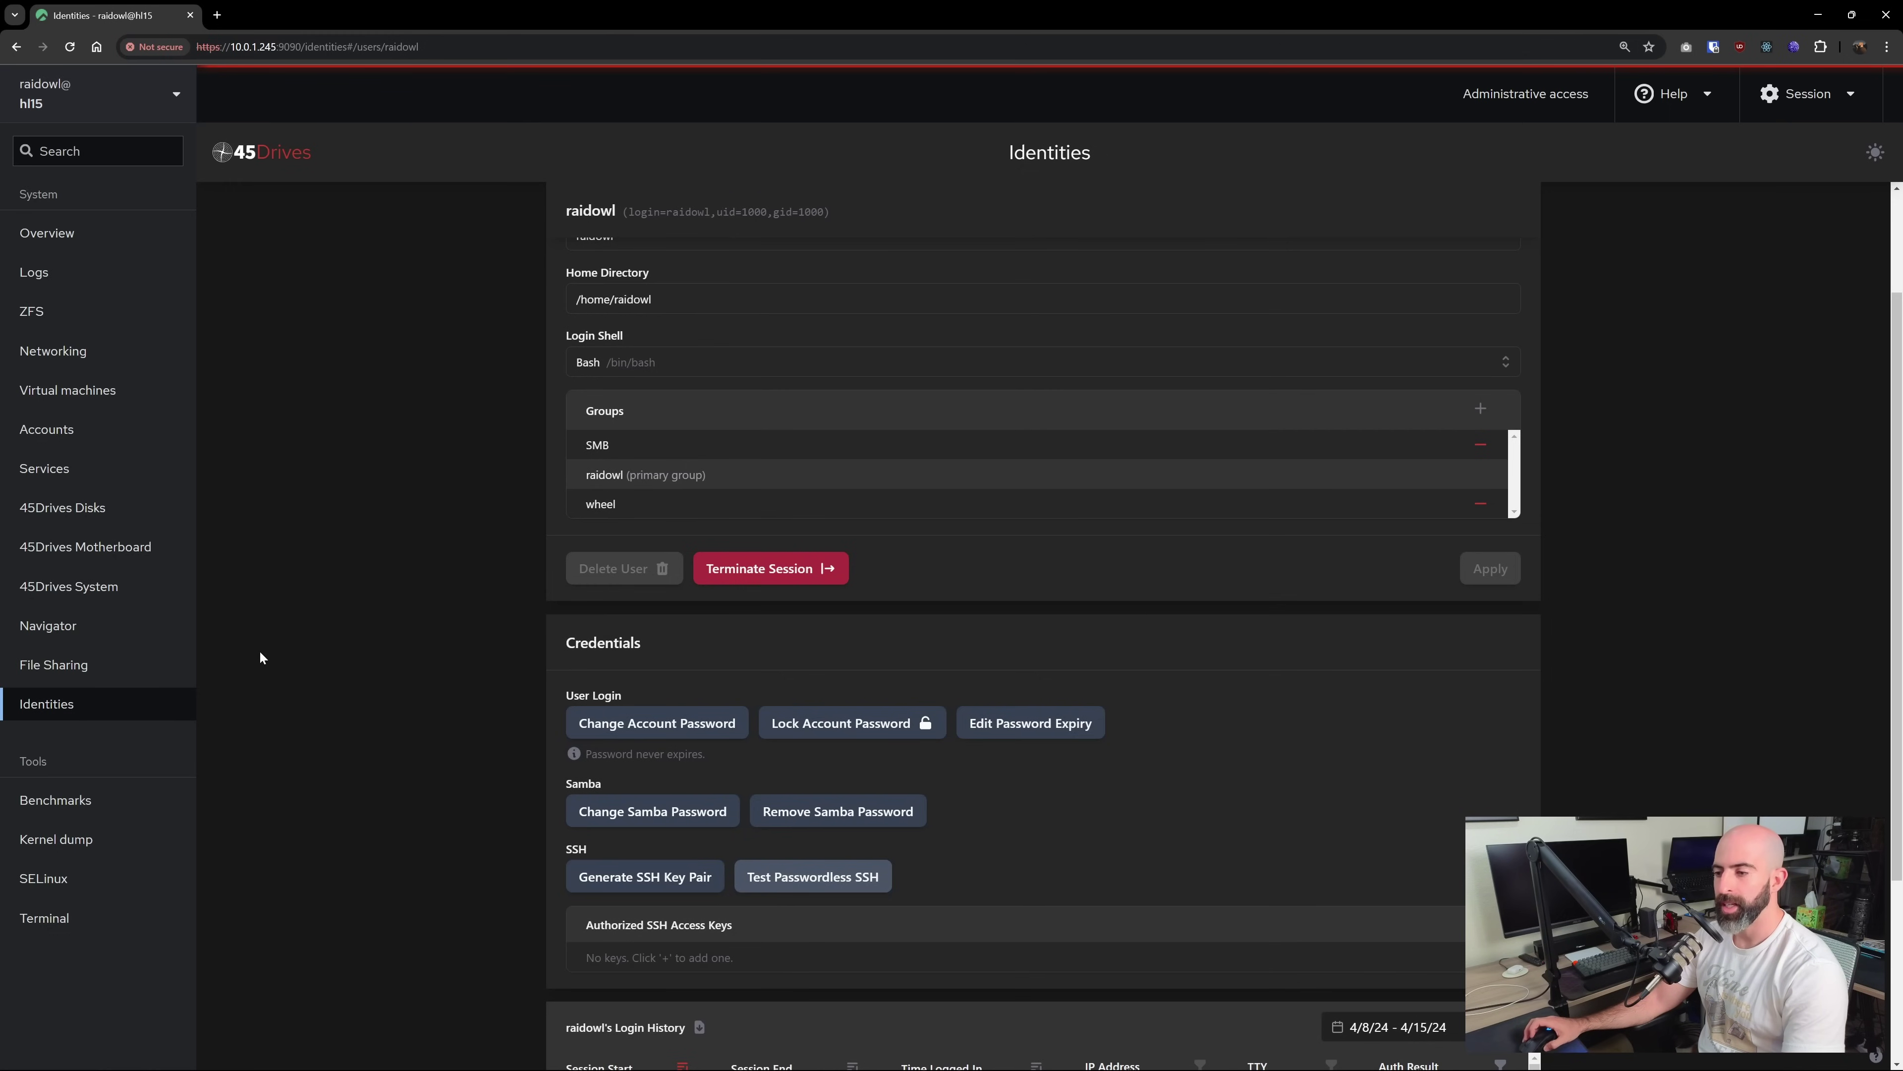
scroll(278, 636, up, 2)
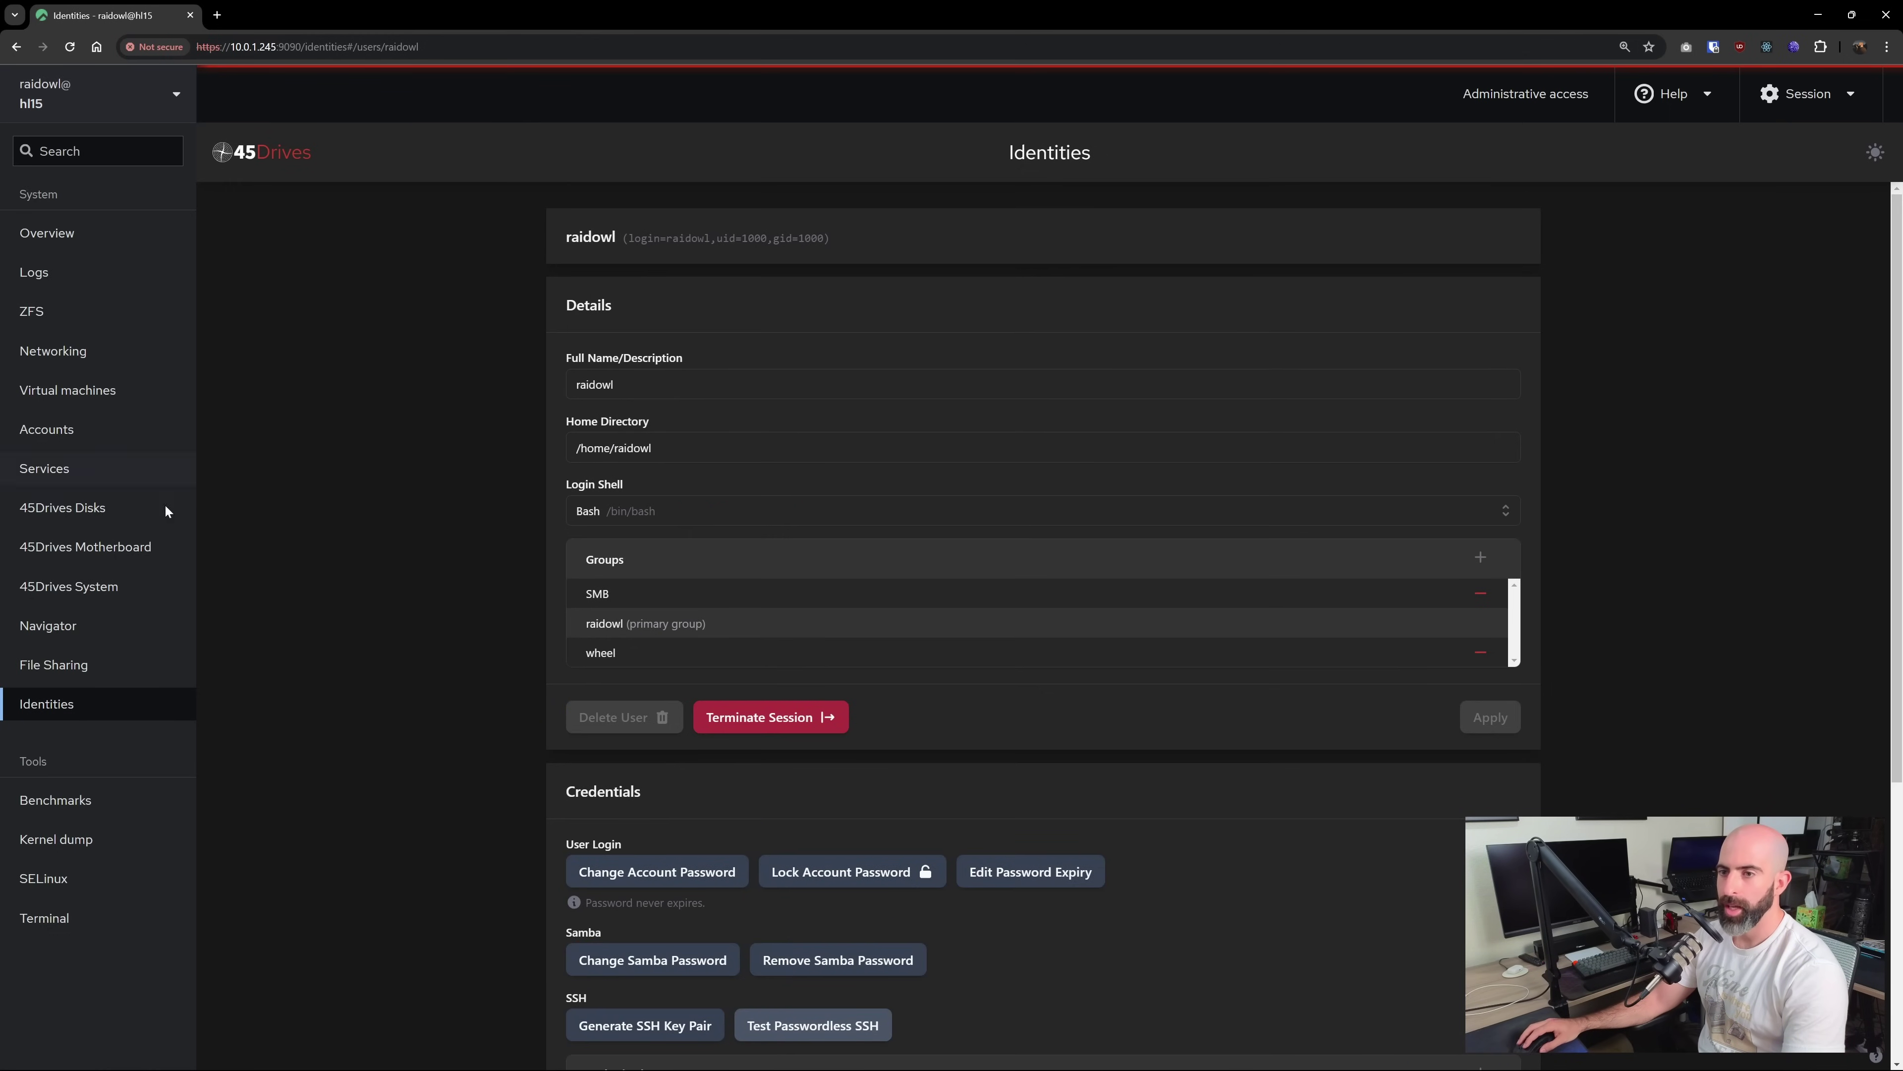
click(60, 705)
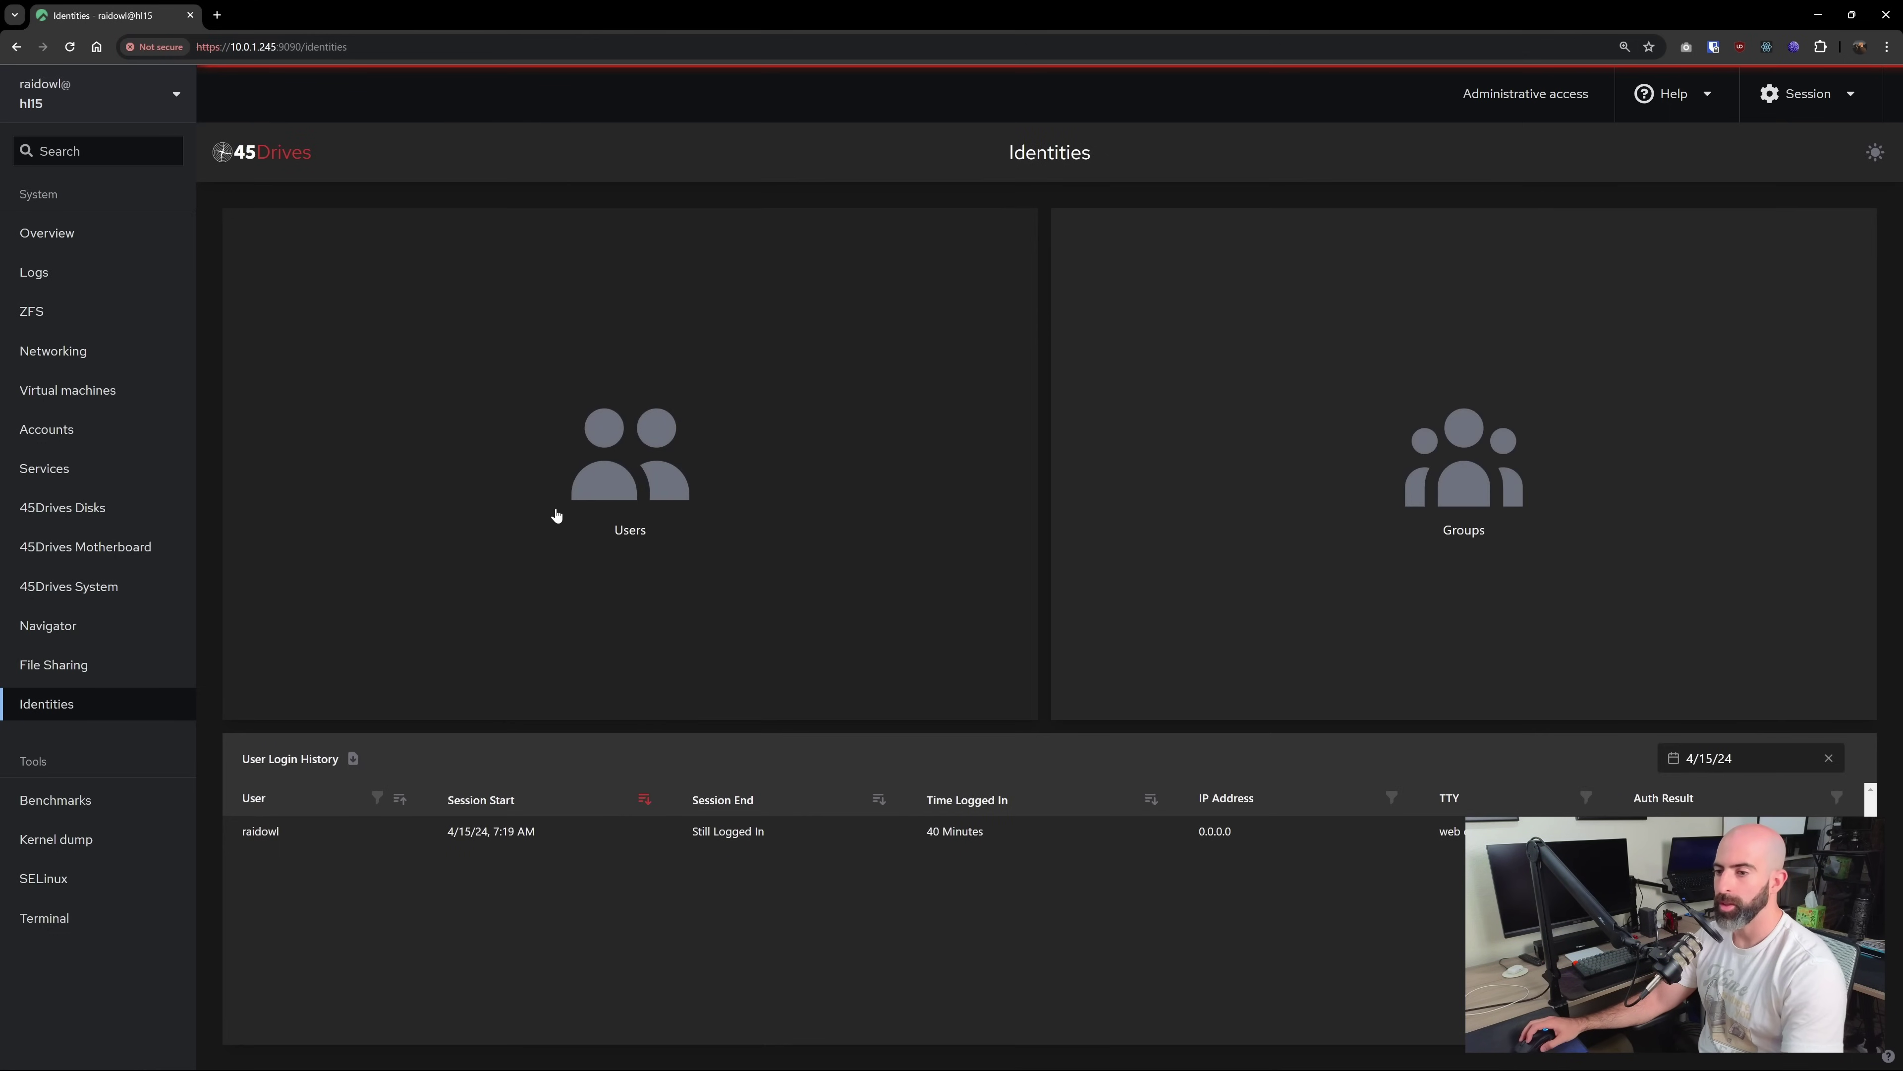
click(601, 481)
click(607, 259)
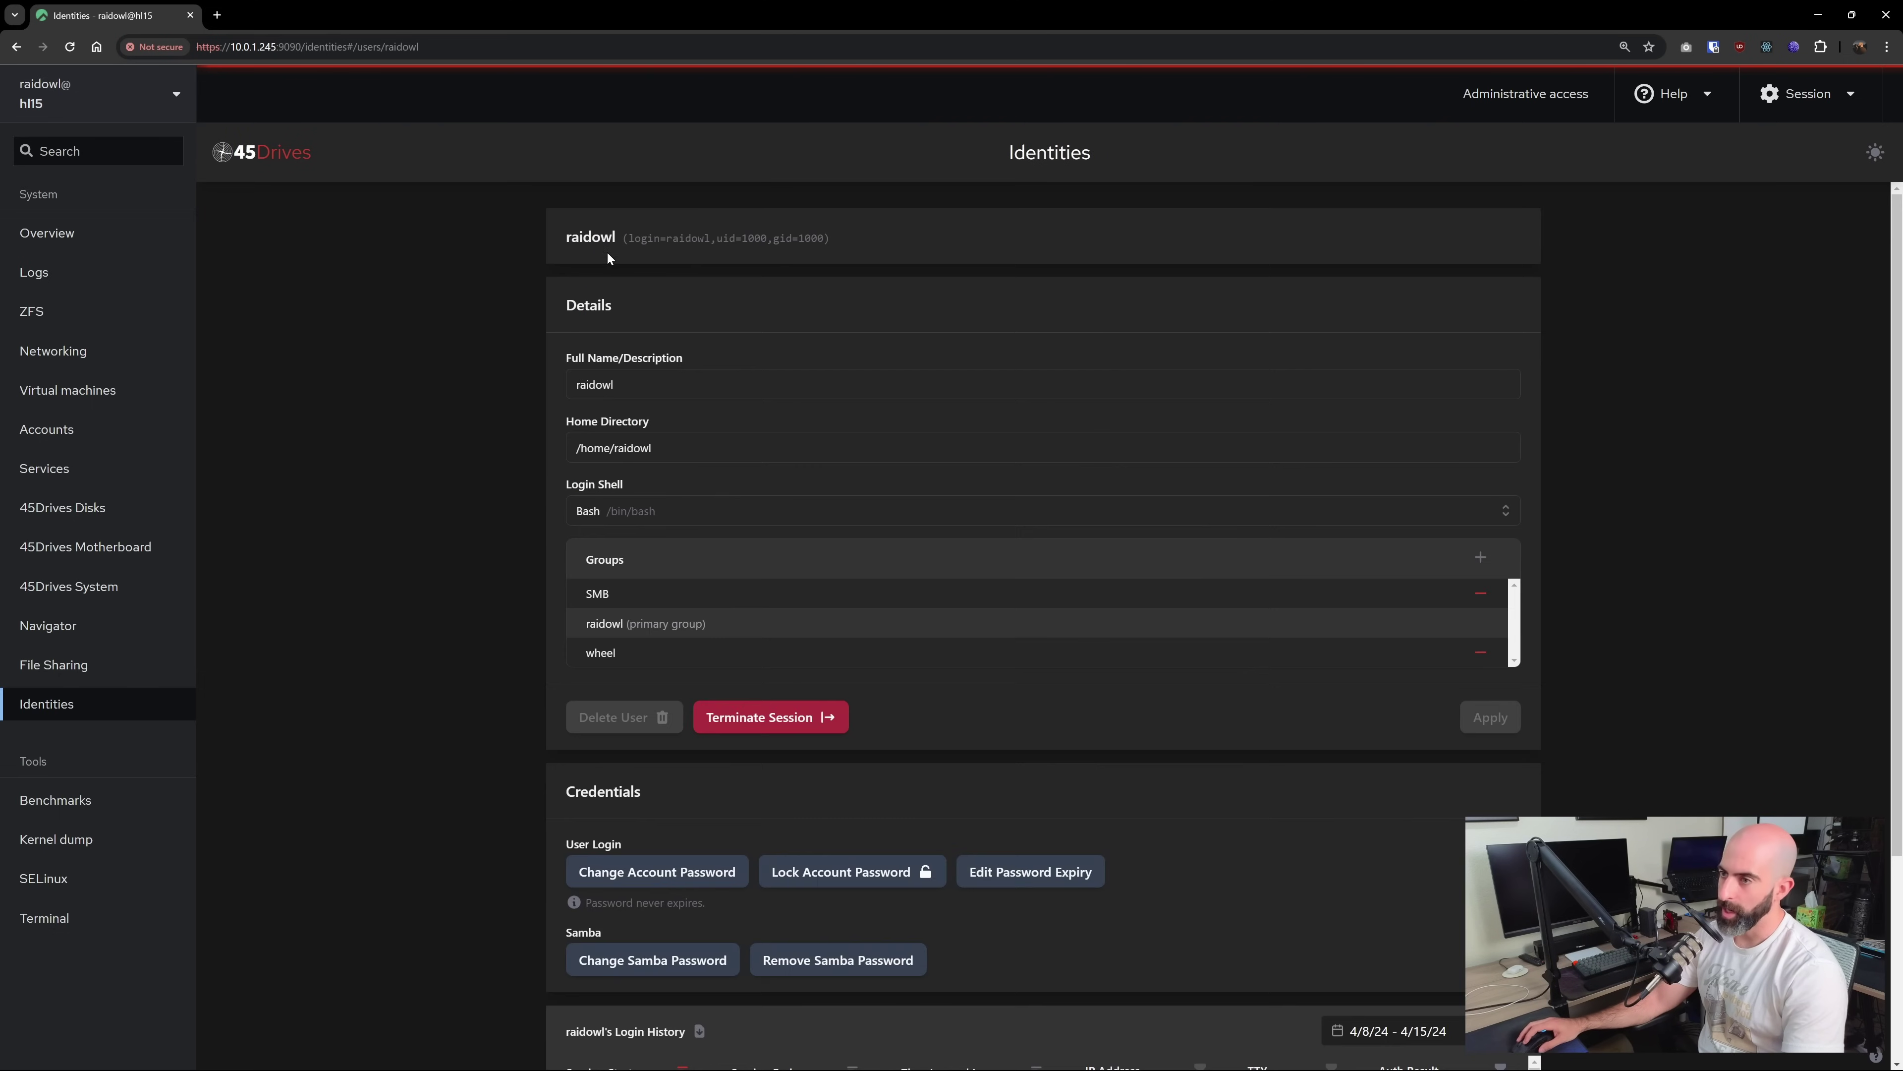
scroll(546, 664, down, 2)
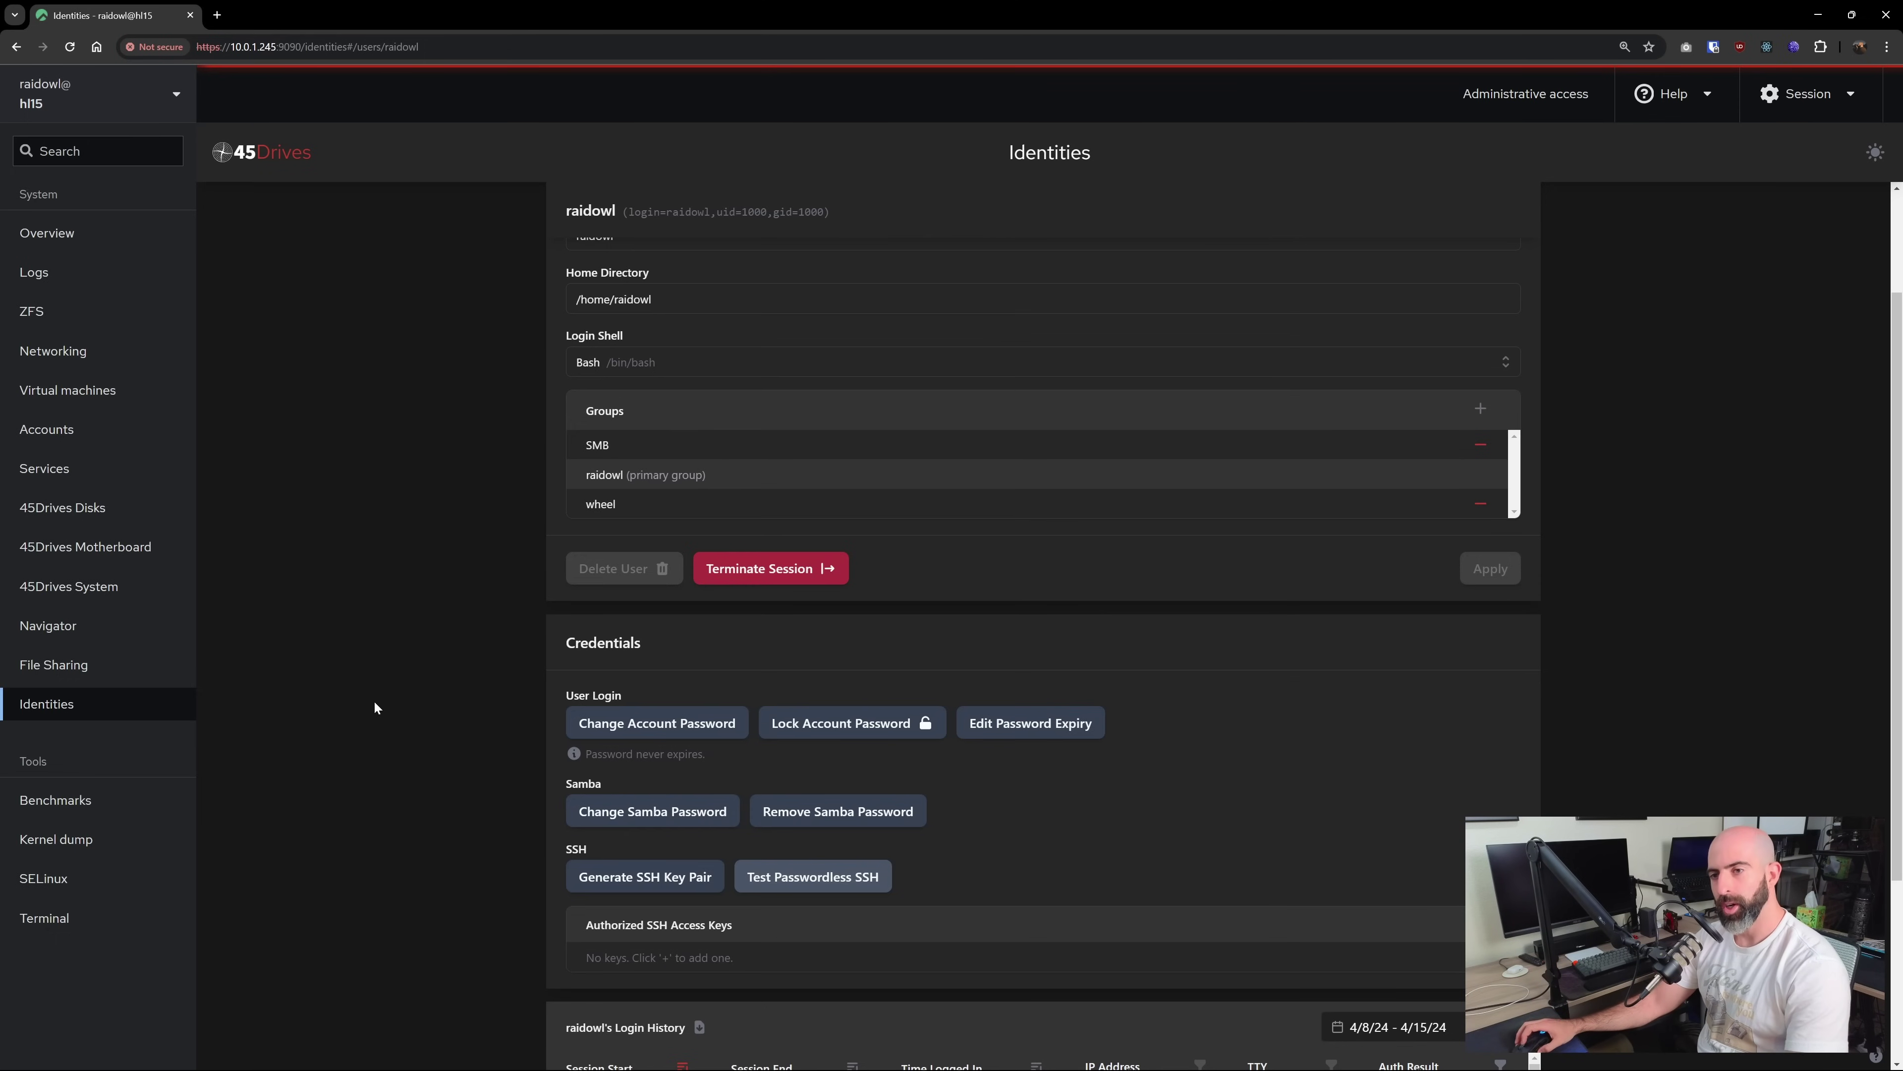
click(65, 314)
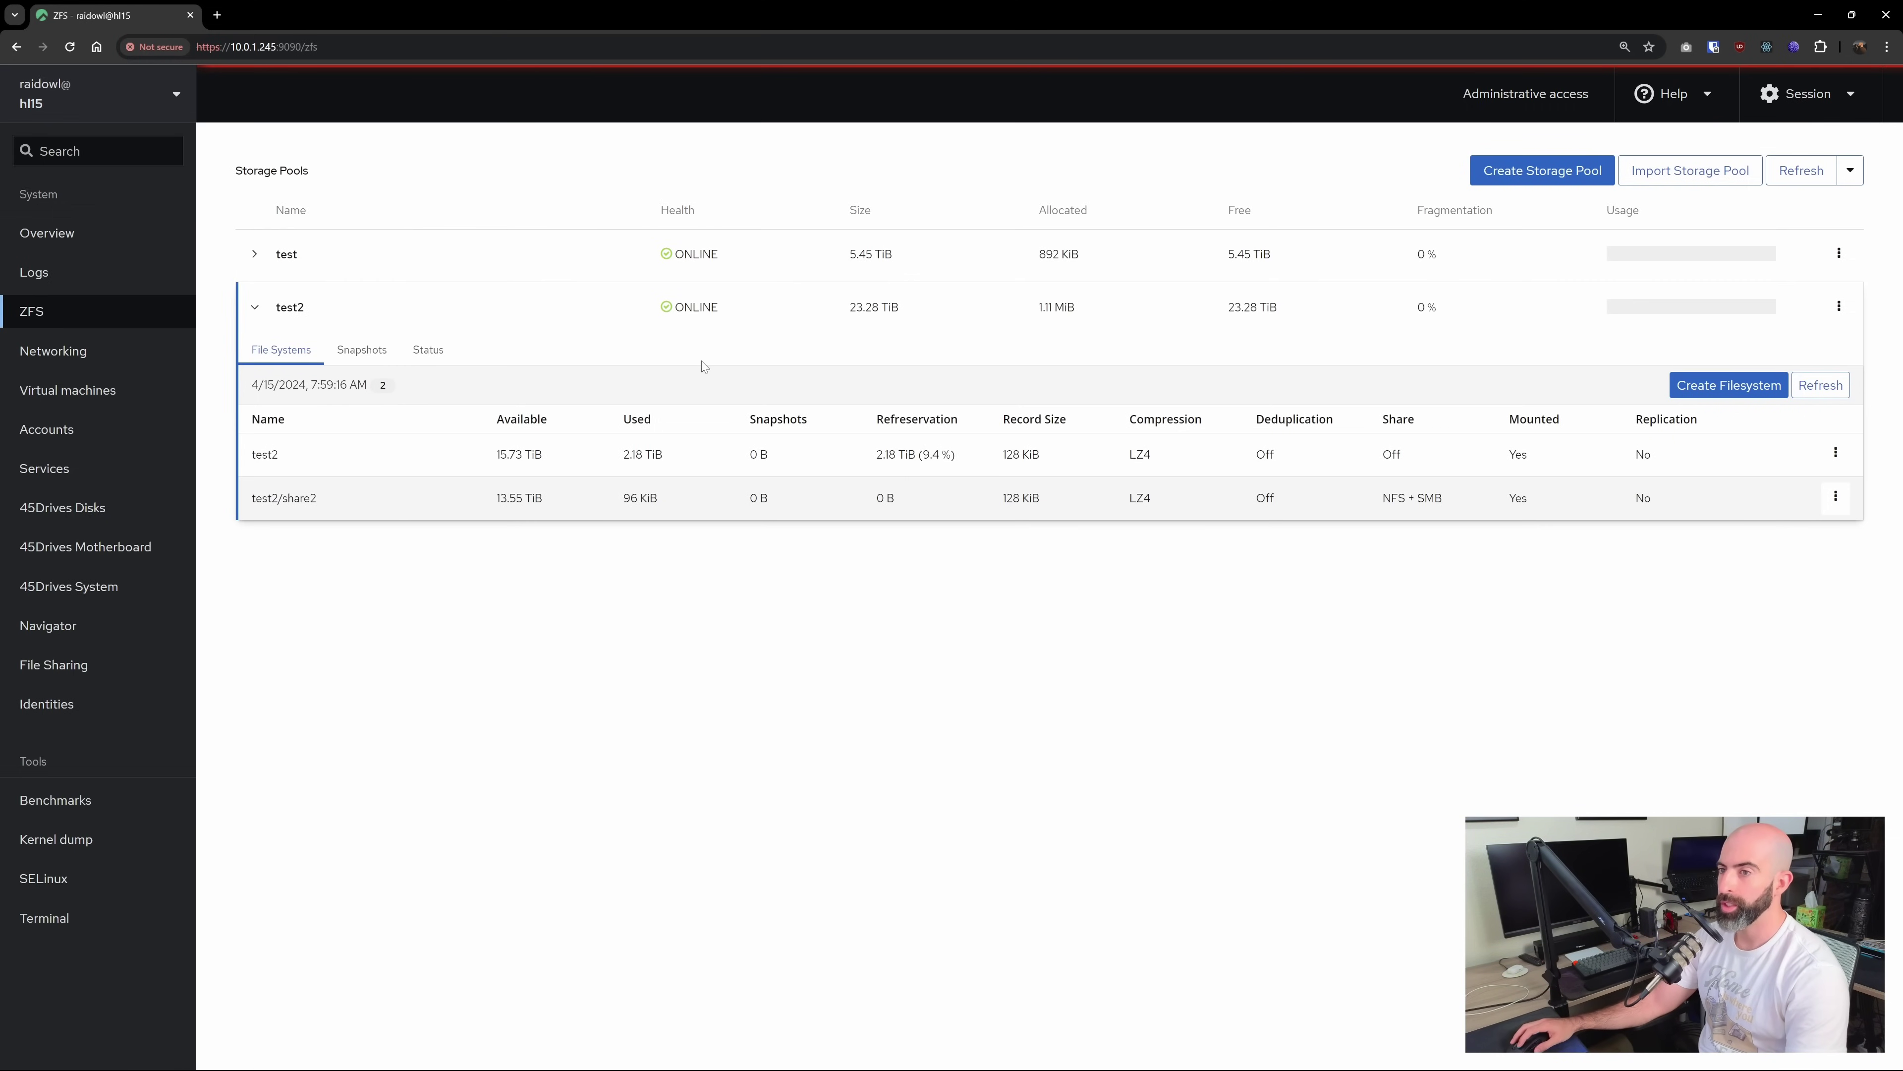
Check that test2's Snapshots tab is empty, then open the actions menu for test2/share2
click(362, 350)
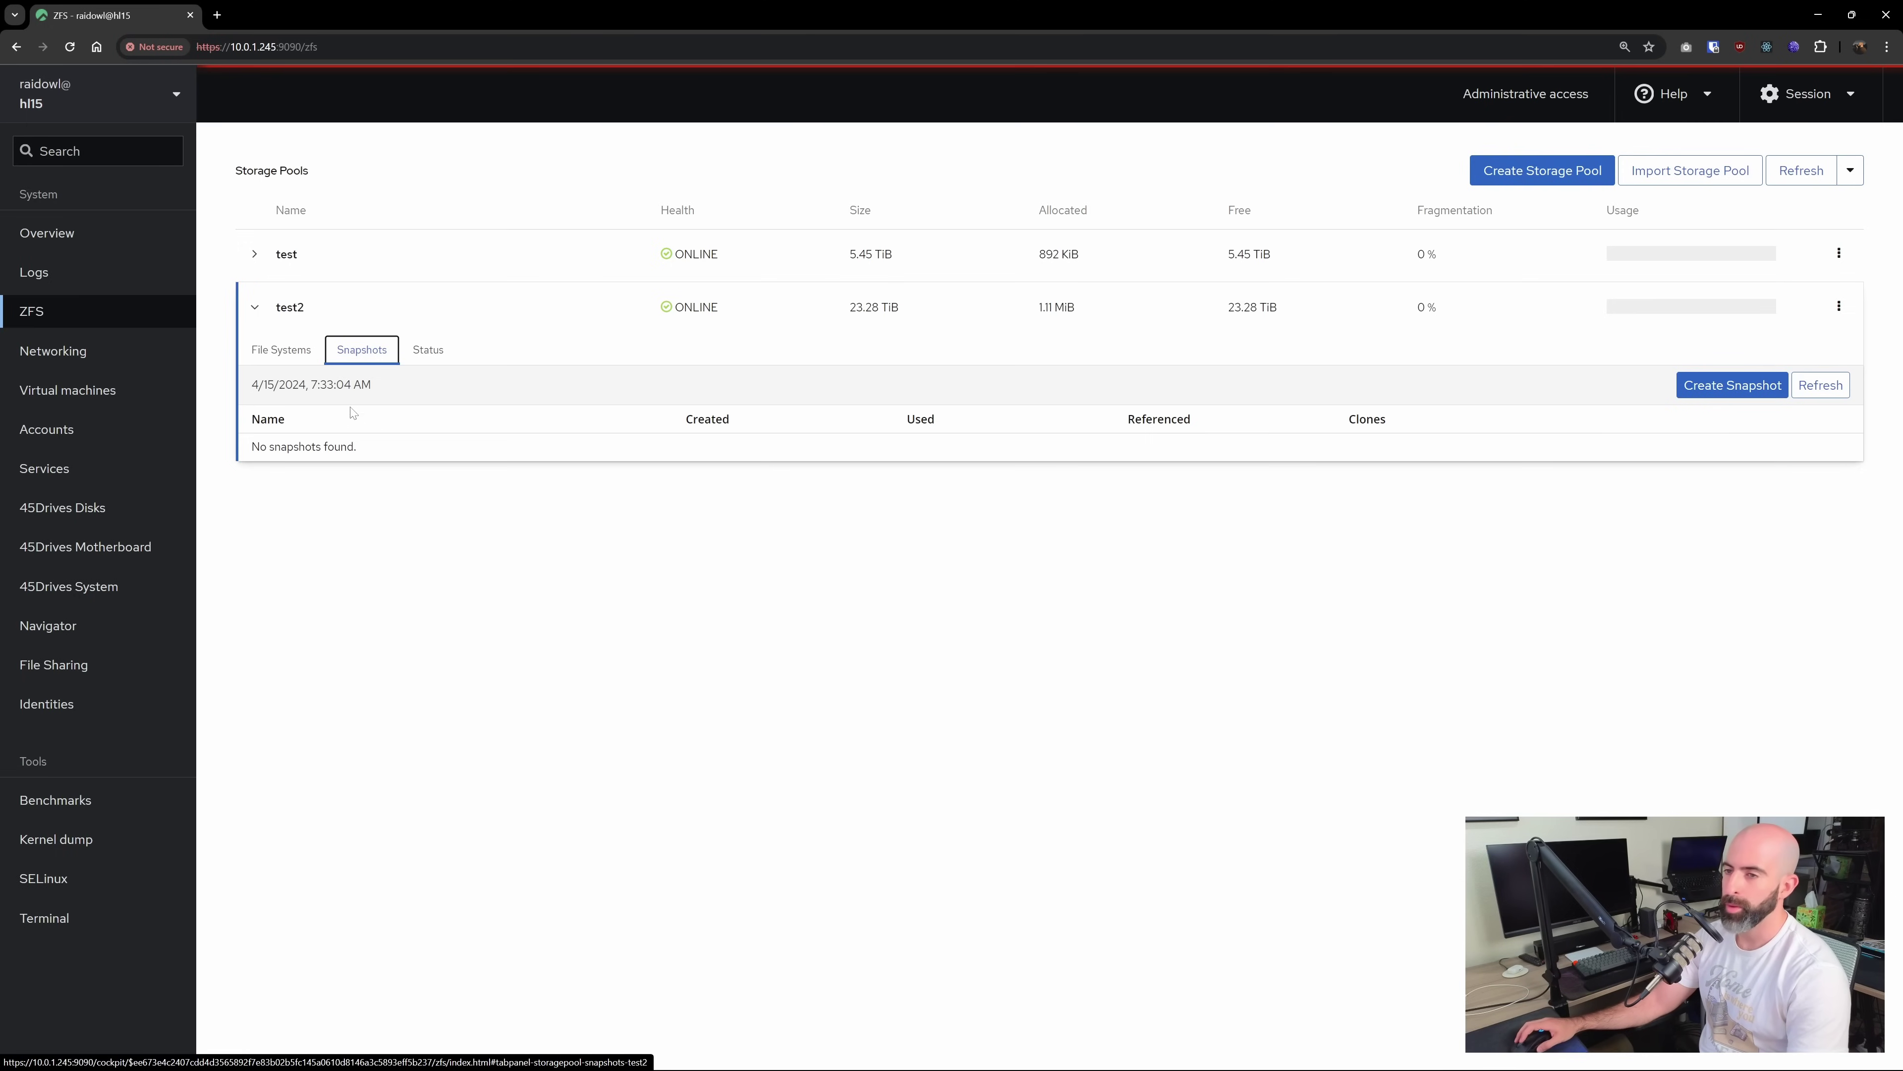
click(296, 357)
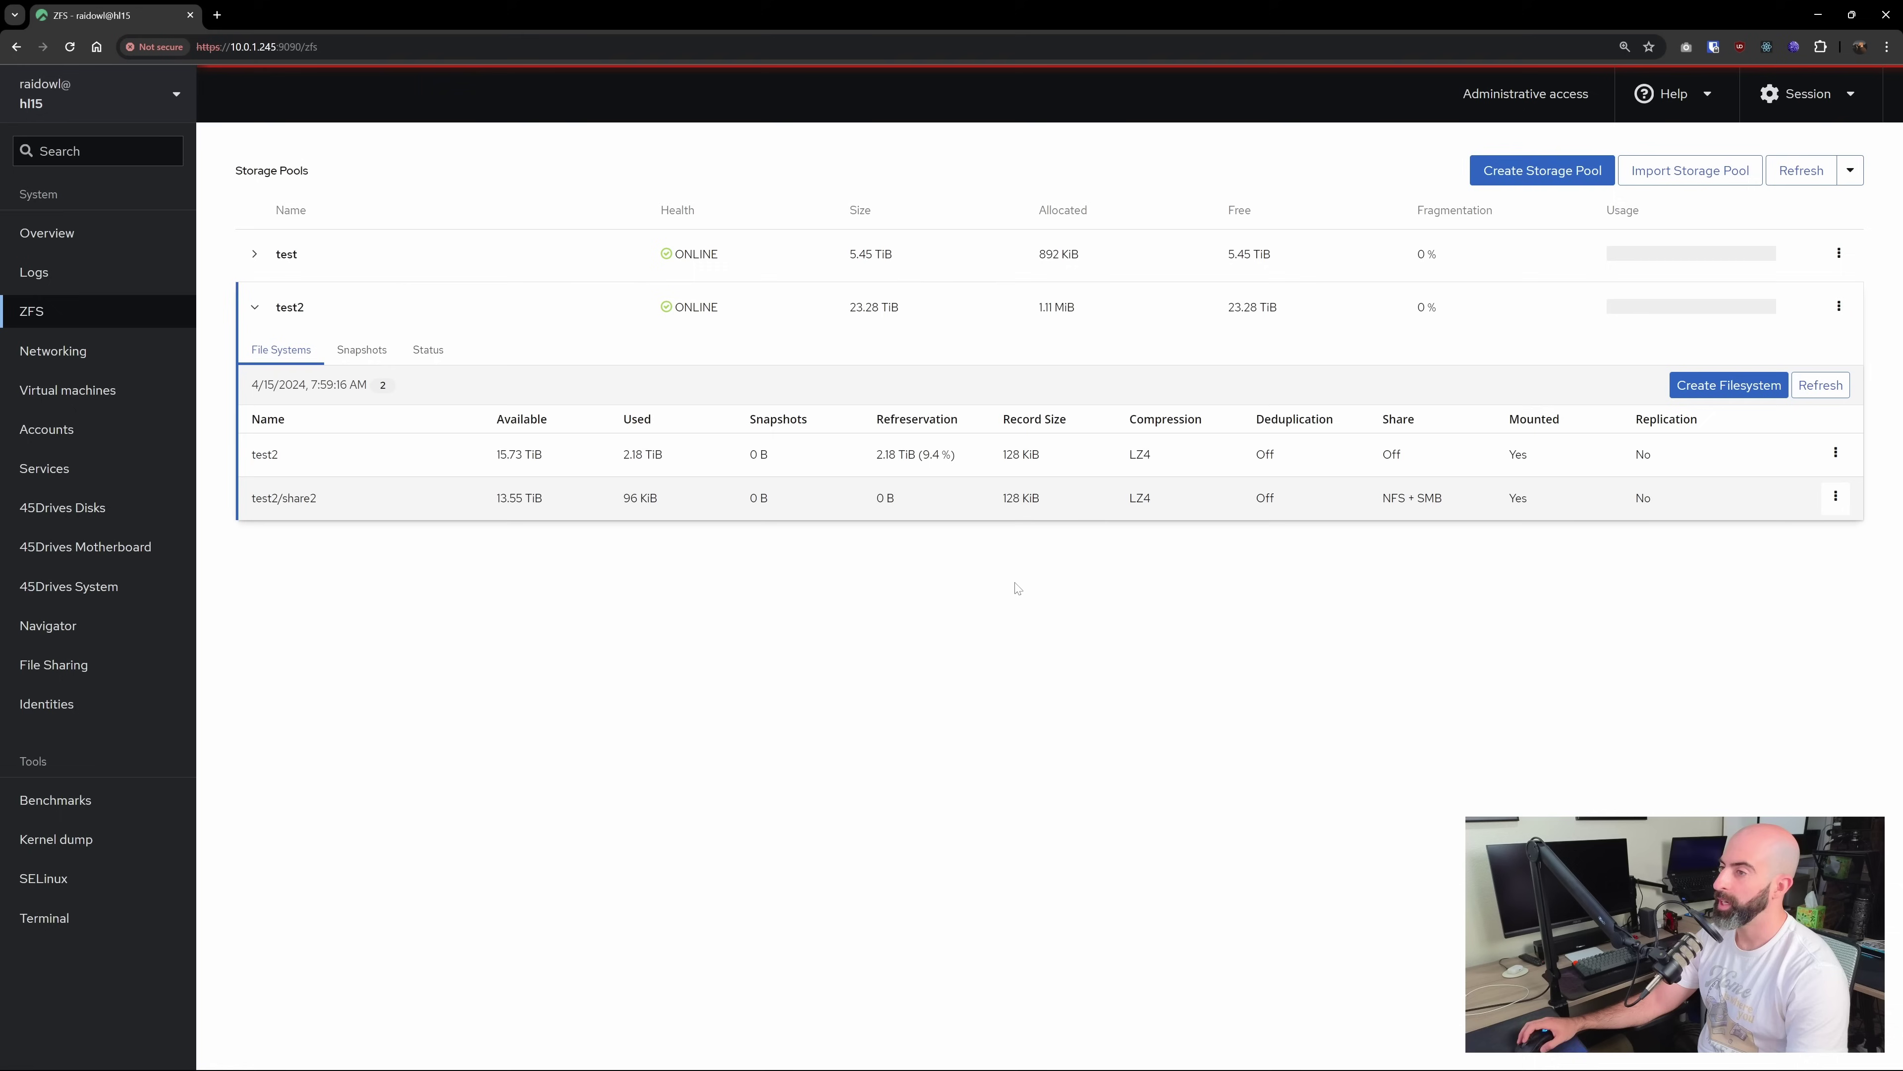
click(1835, 498)
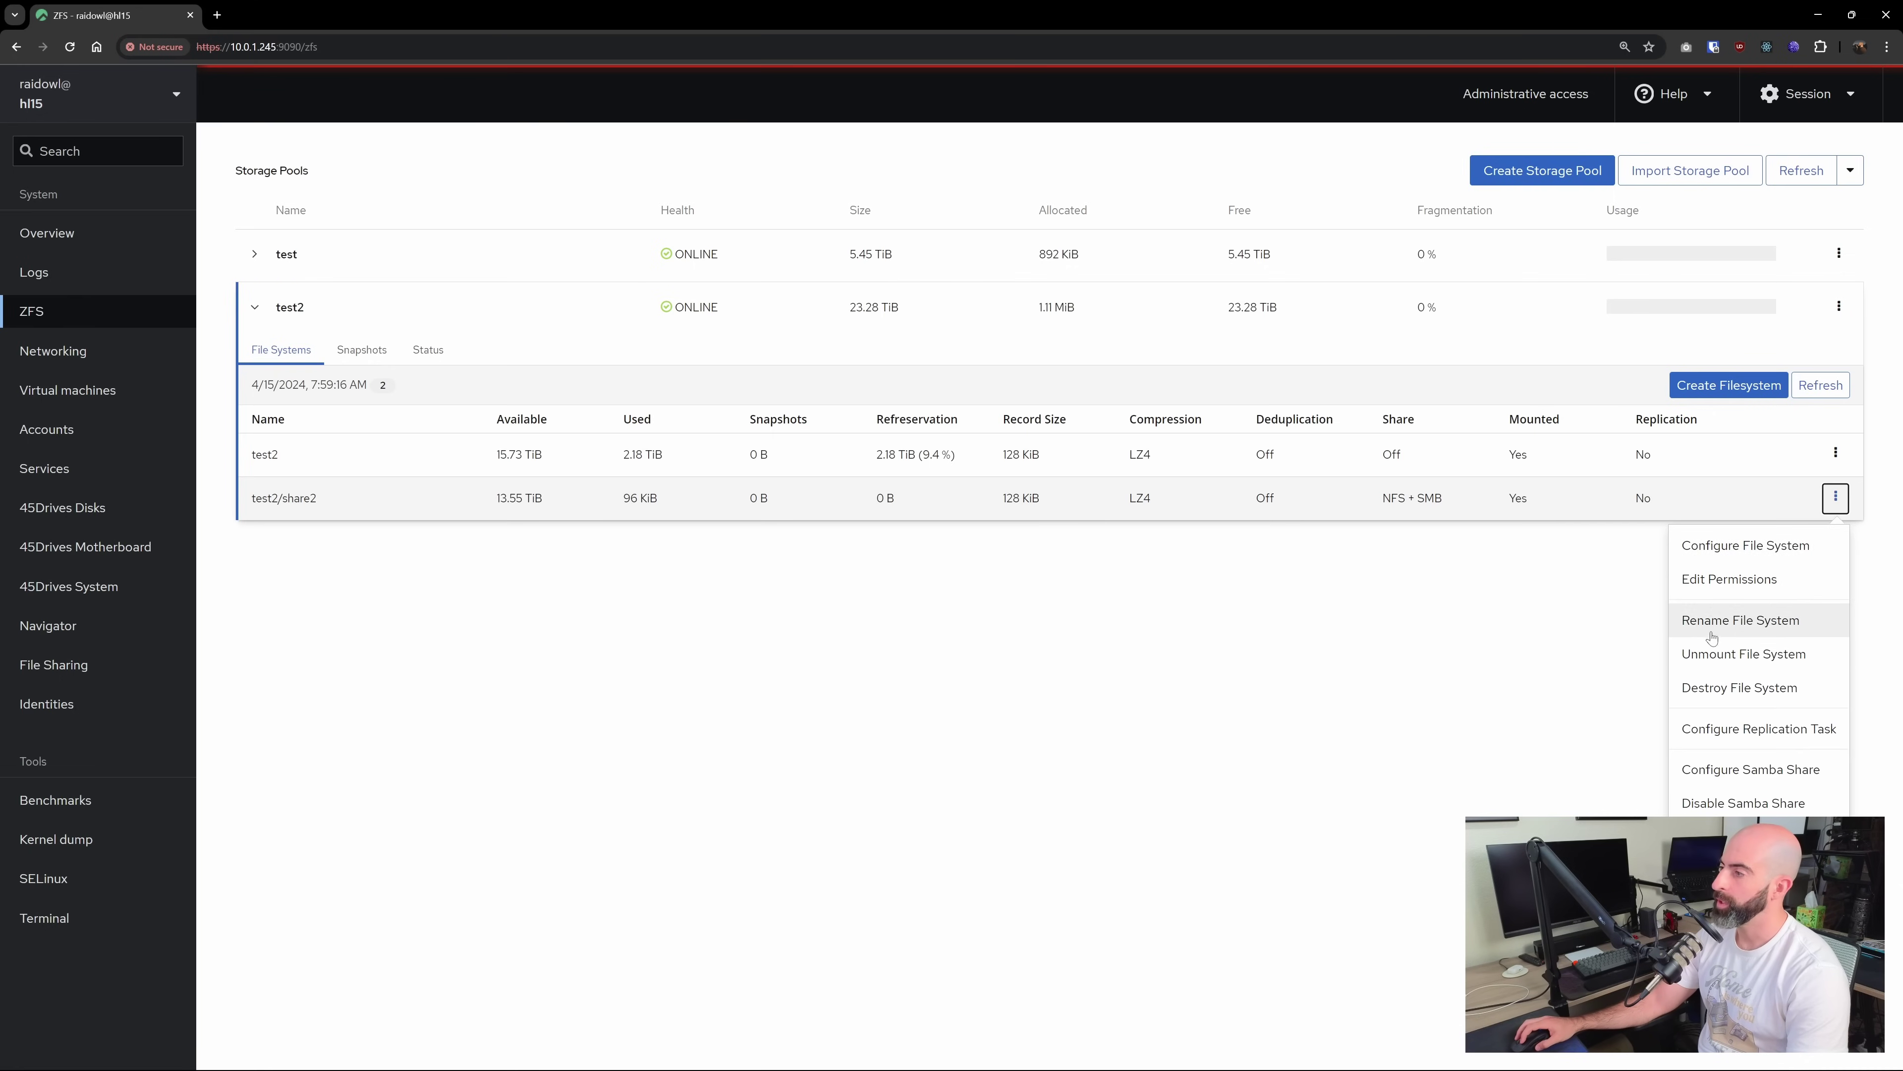
Start a replication task with a first source plan kept 1 week, taken daily
click(1757, 727)
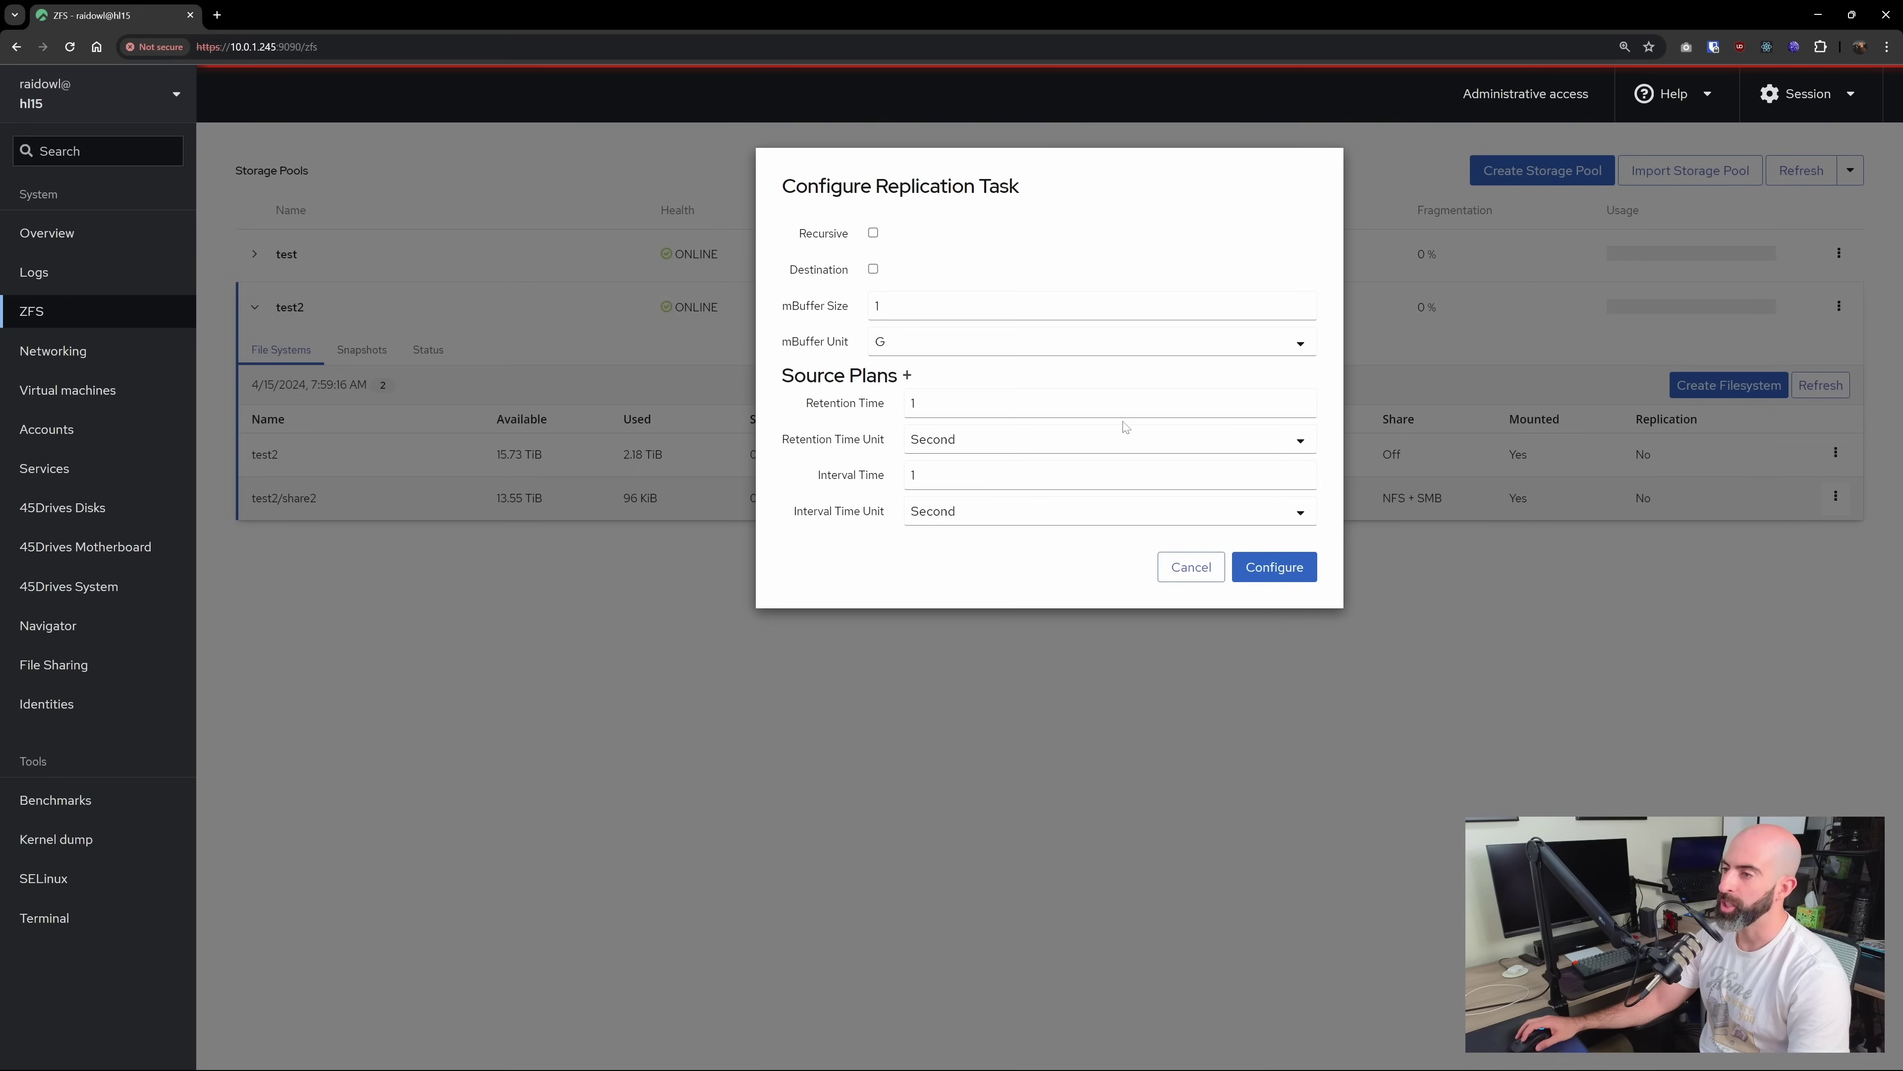
click(983, 444)
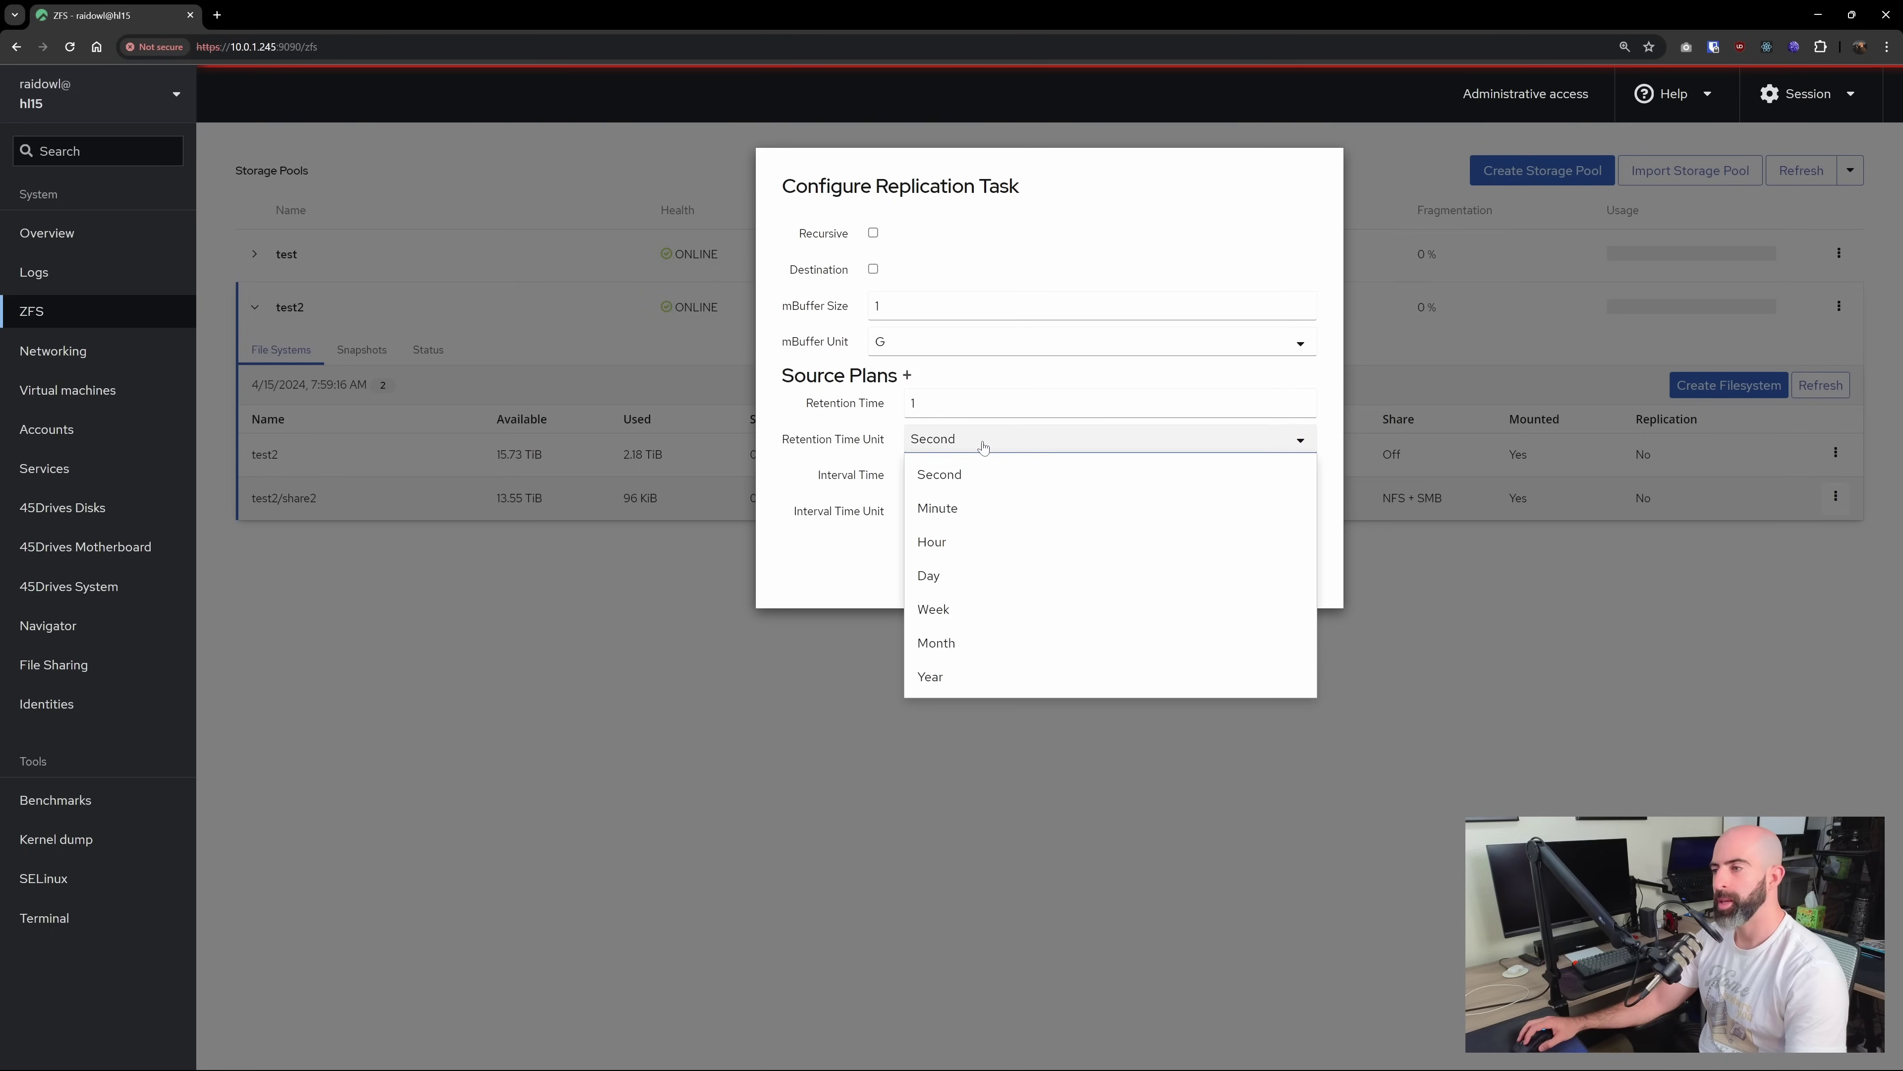
click(942, 609)
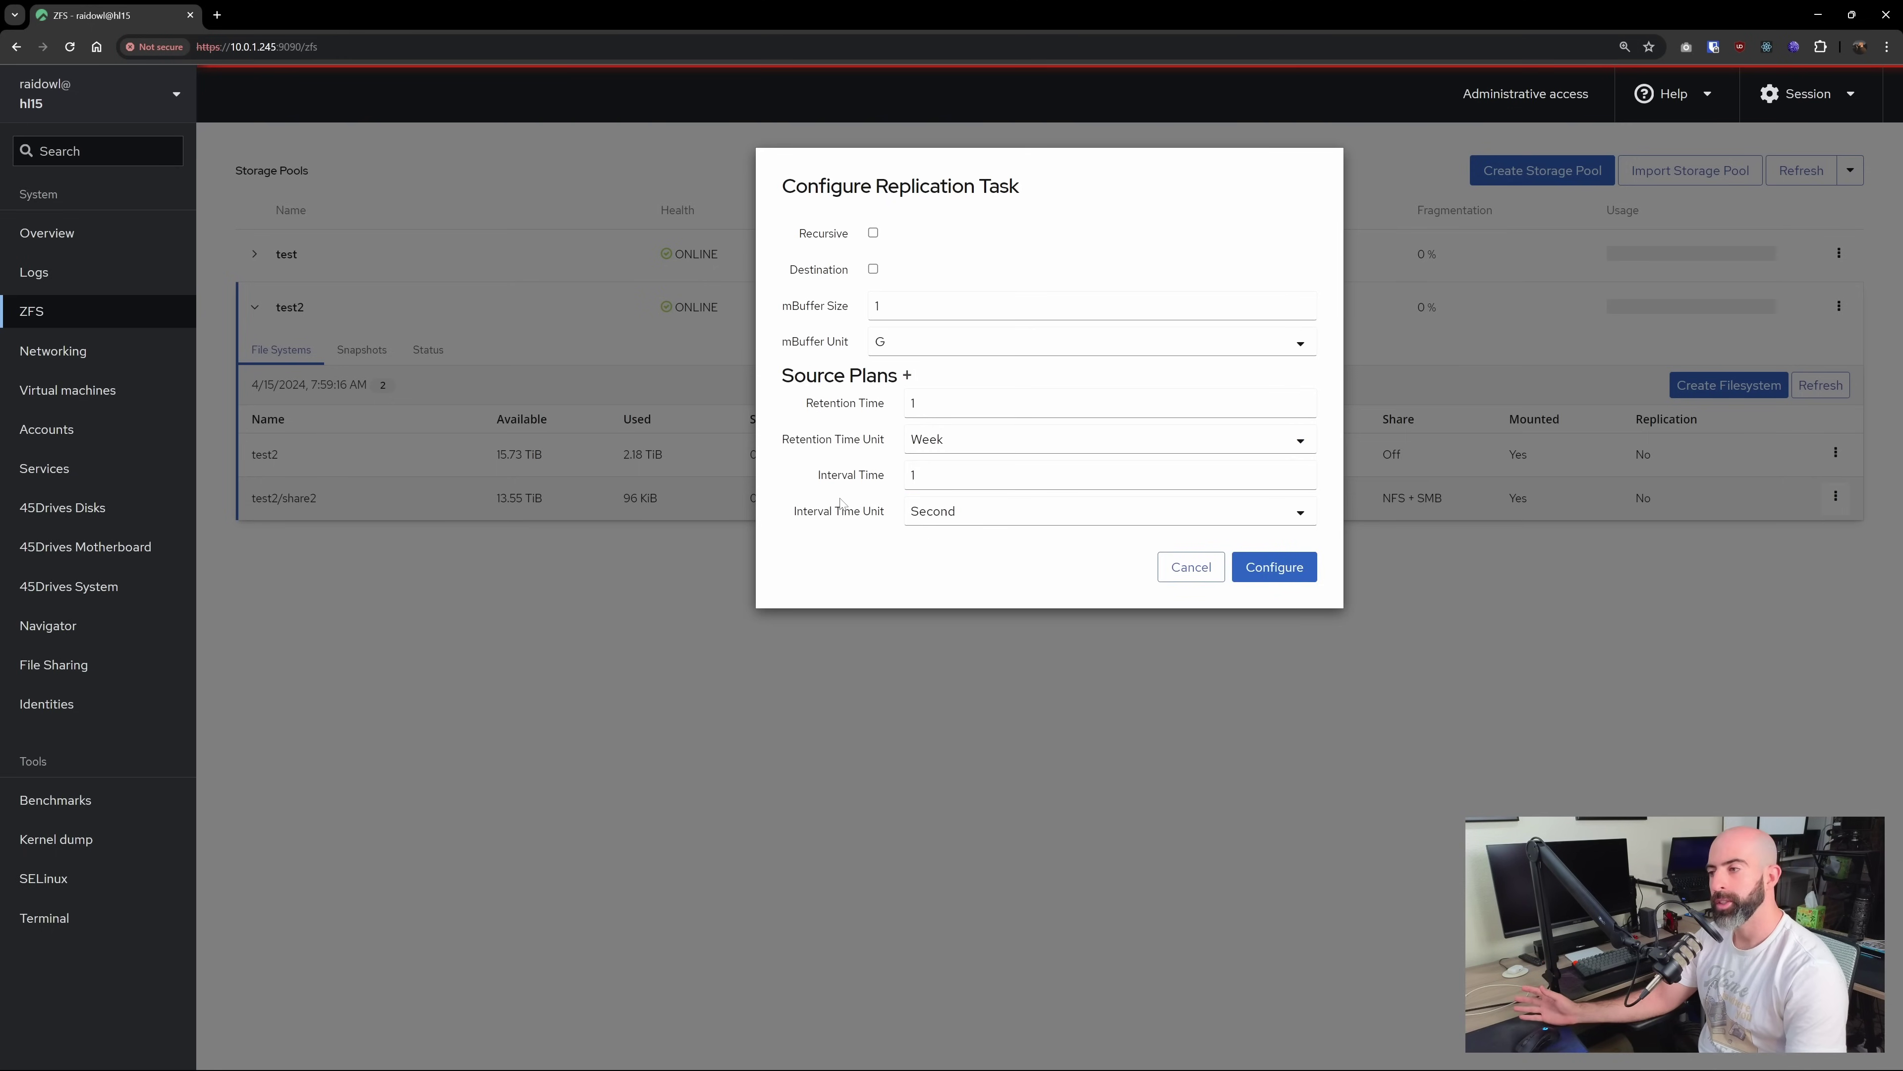
click(913, 474)
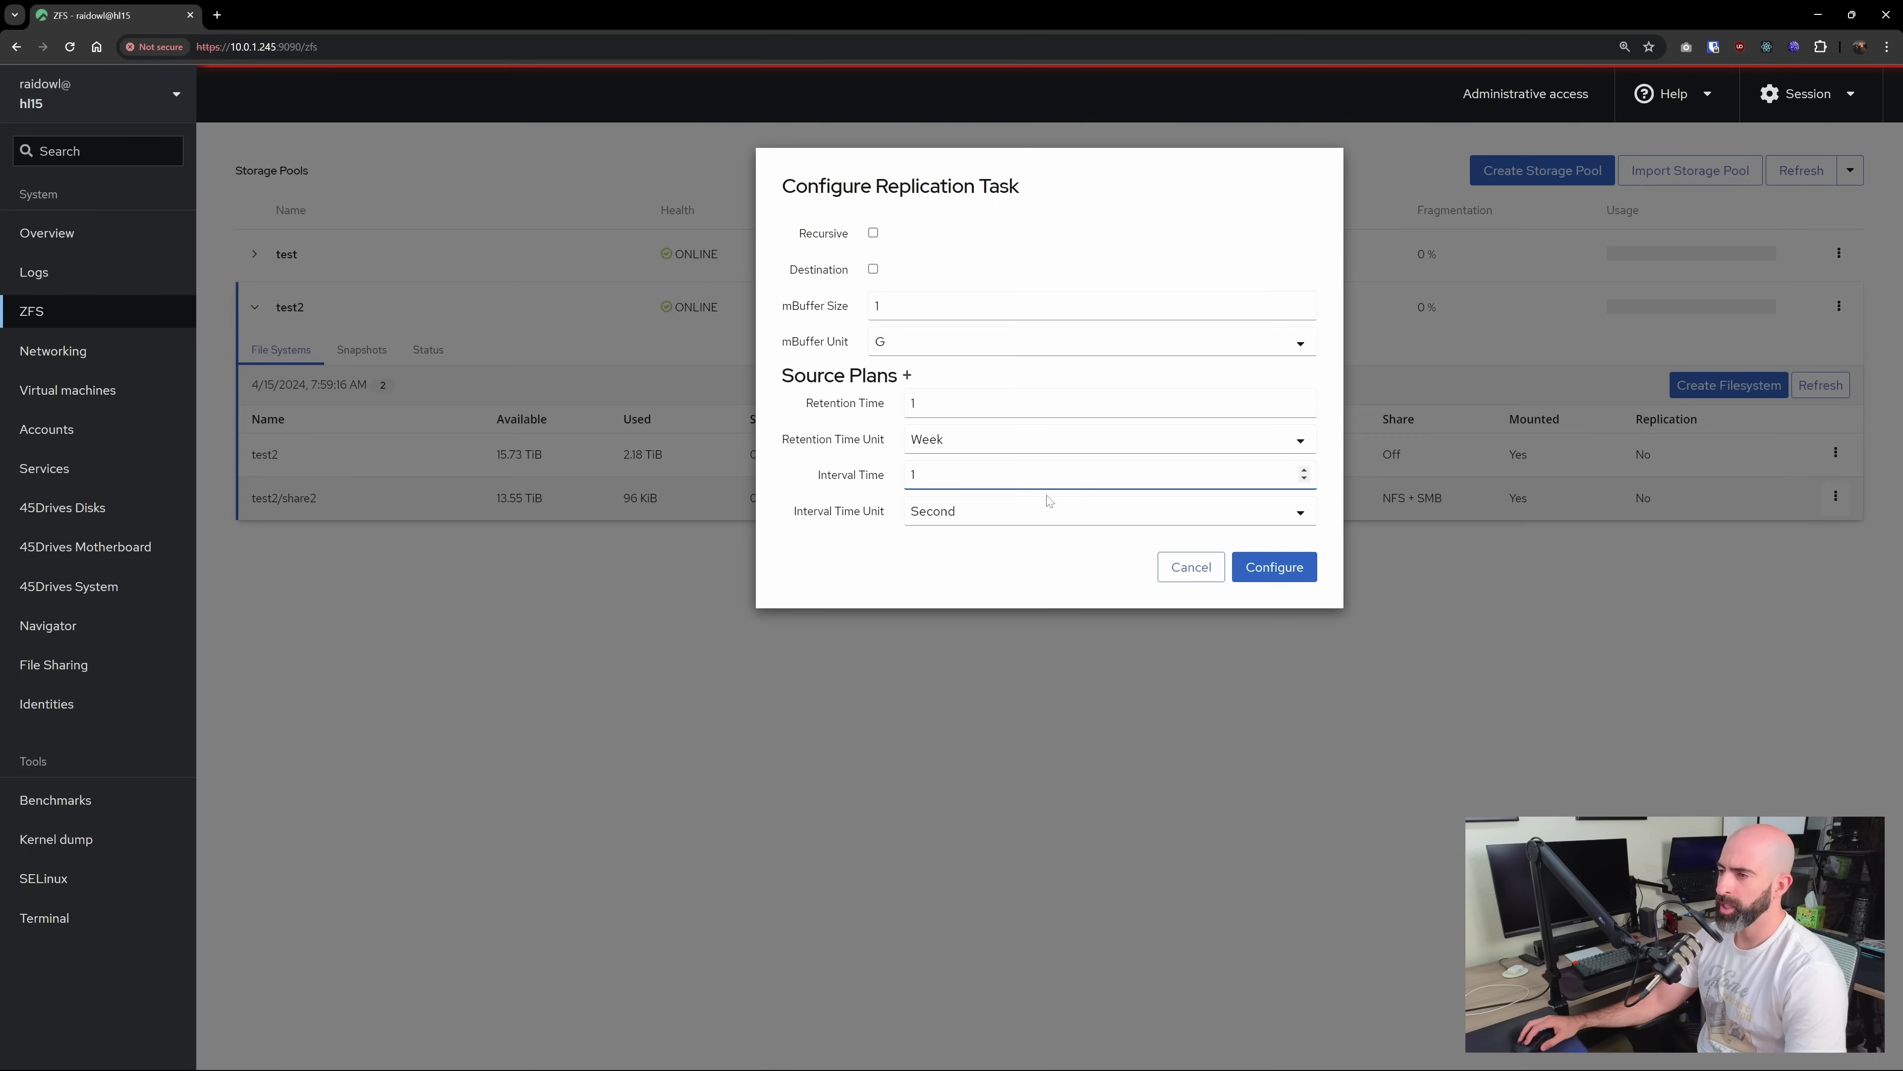
click(966, 518)
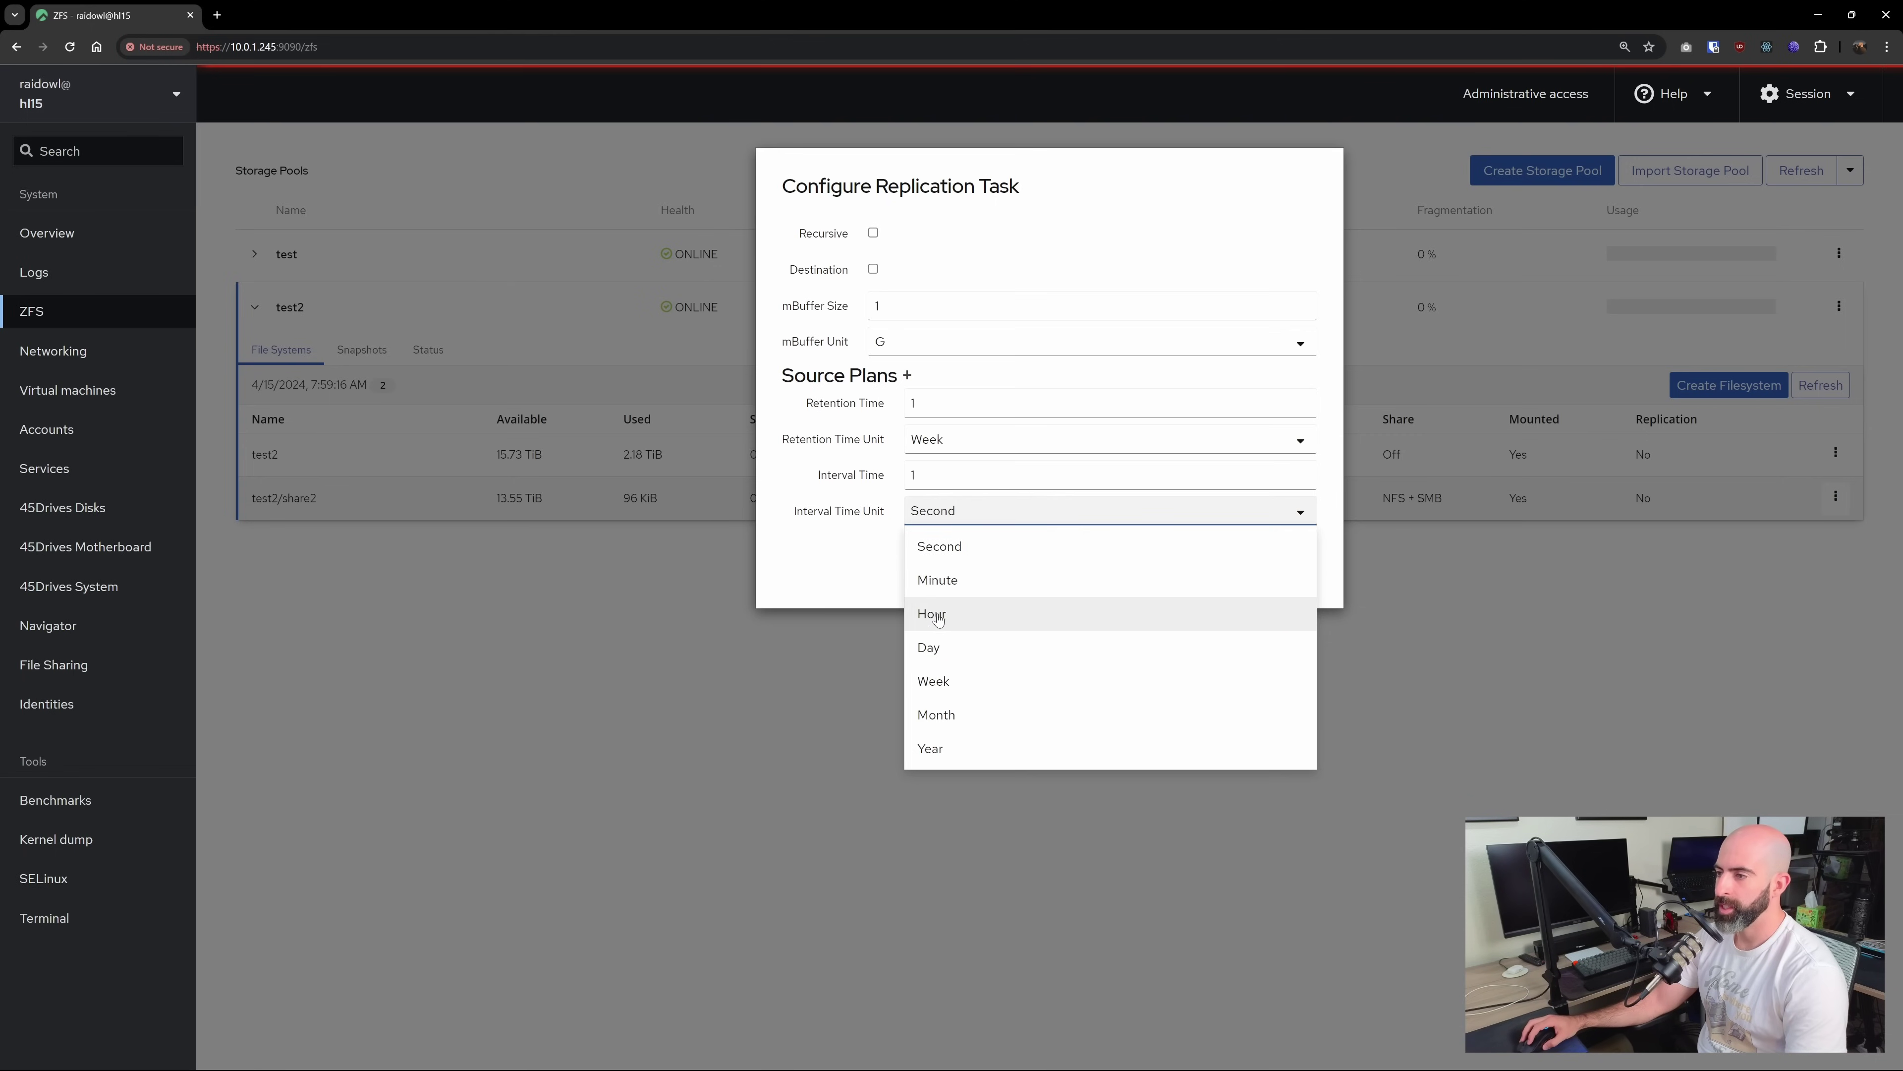
click(937, 647)
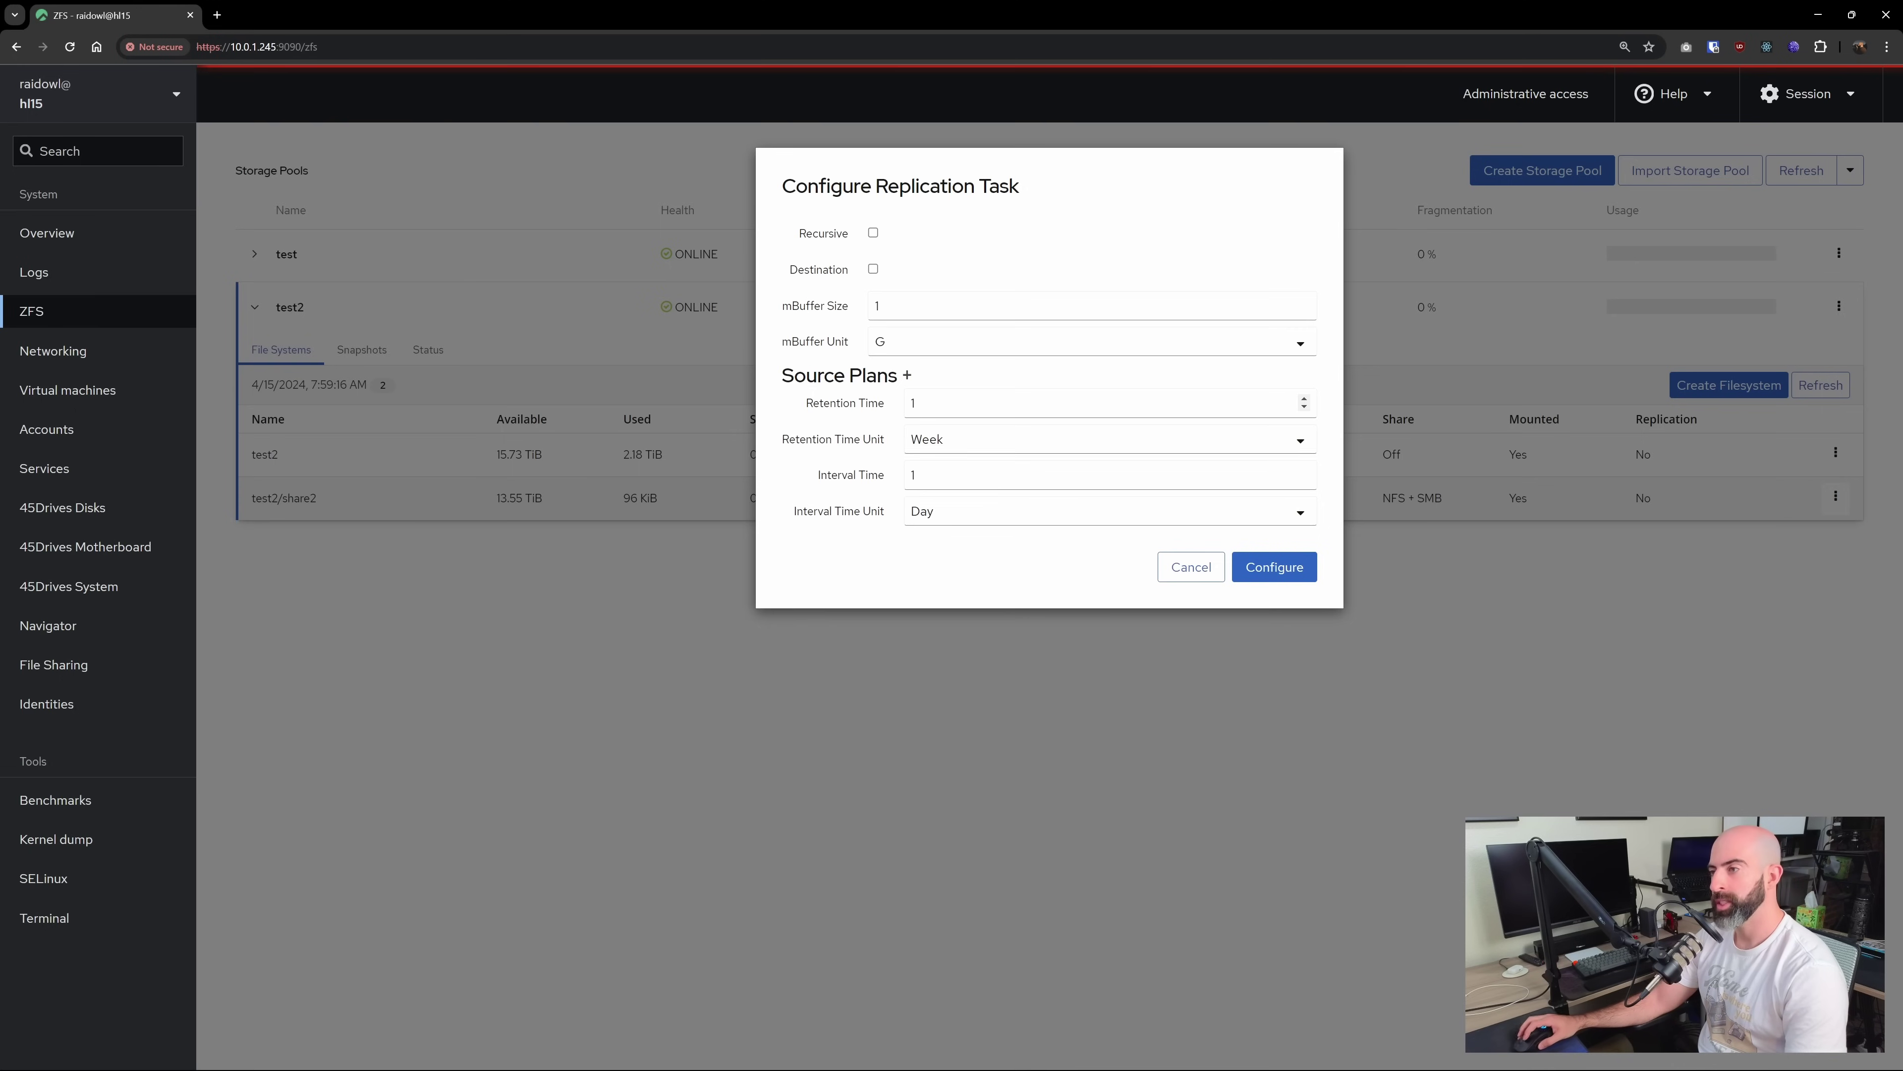
Add a second source plan keeping snapshots 6 months, taken weekly
click(908, 376)
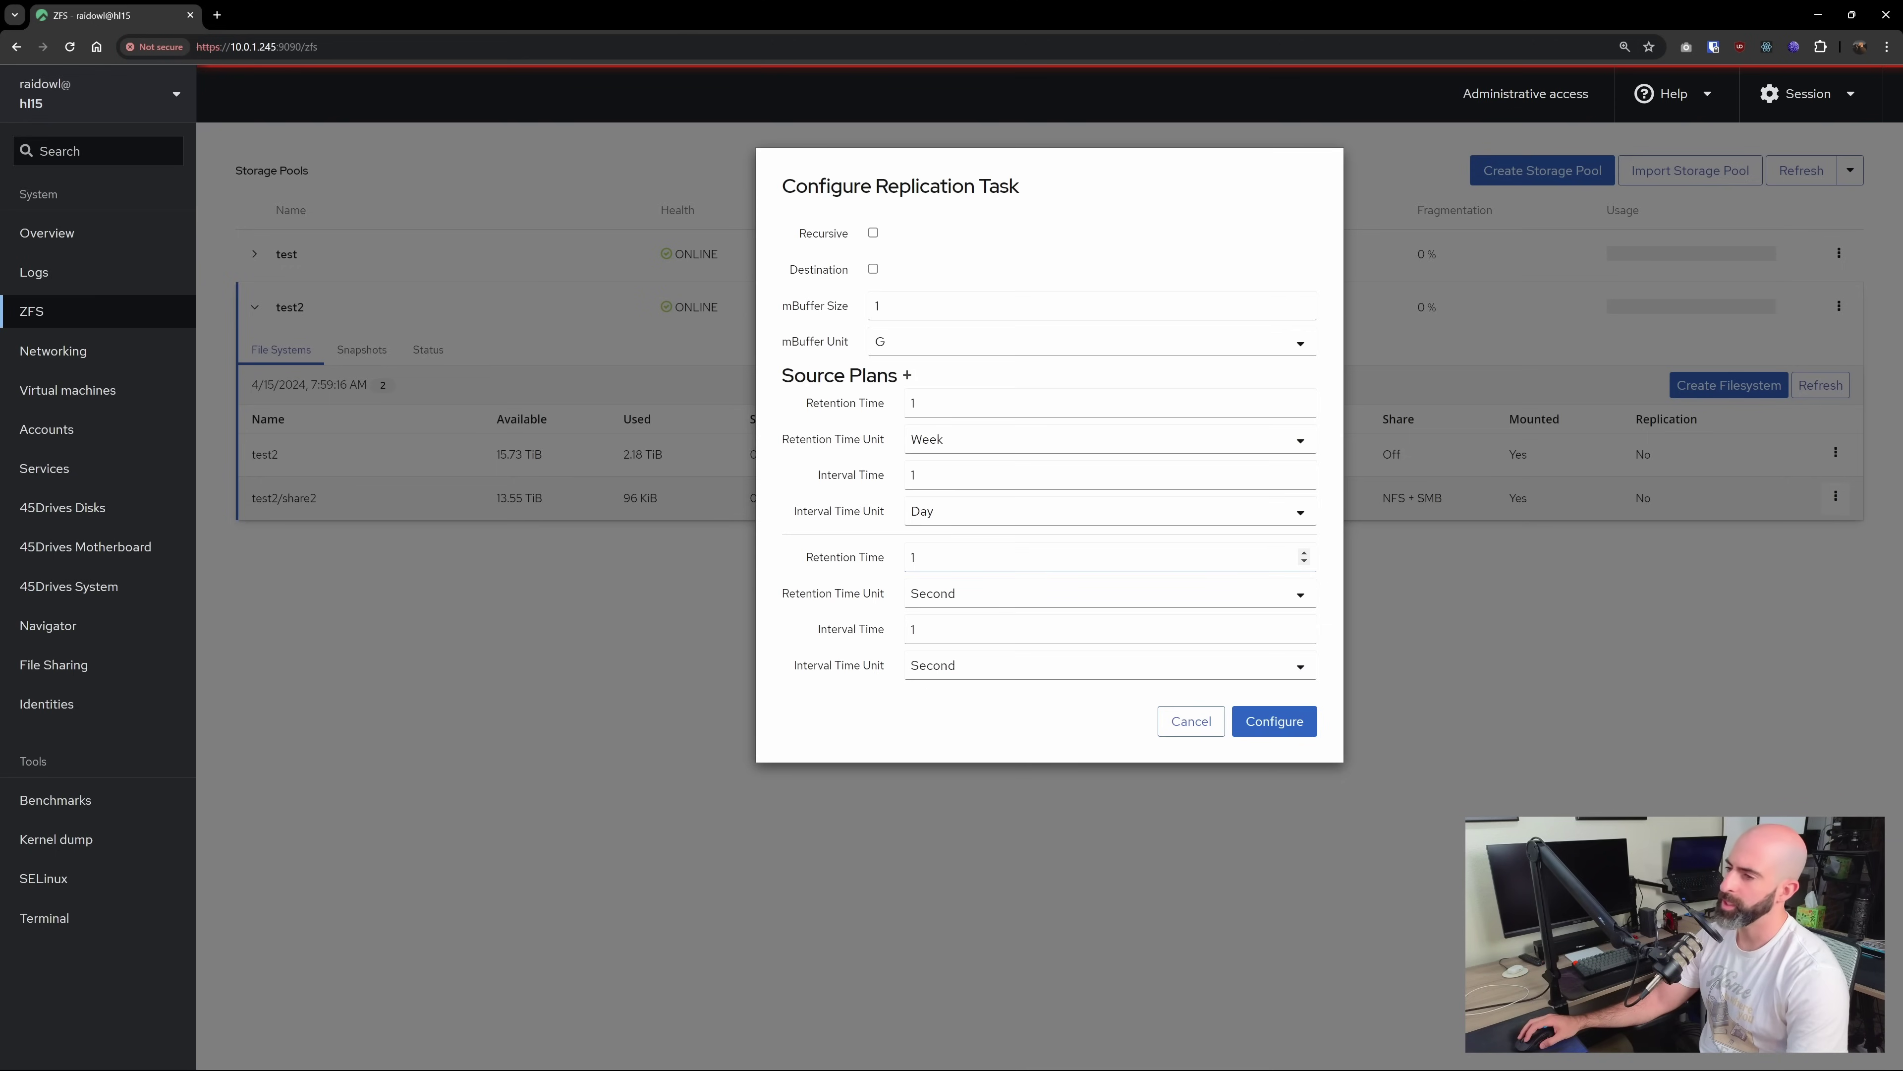
click(913, 556)
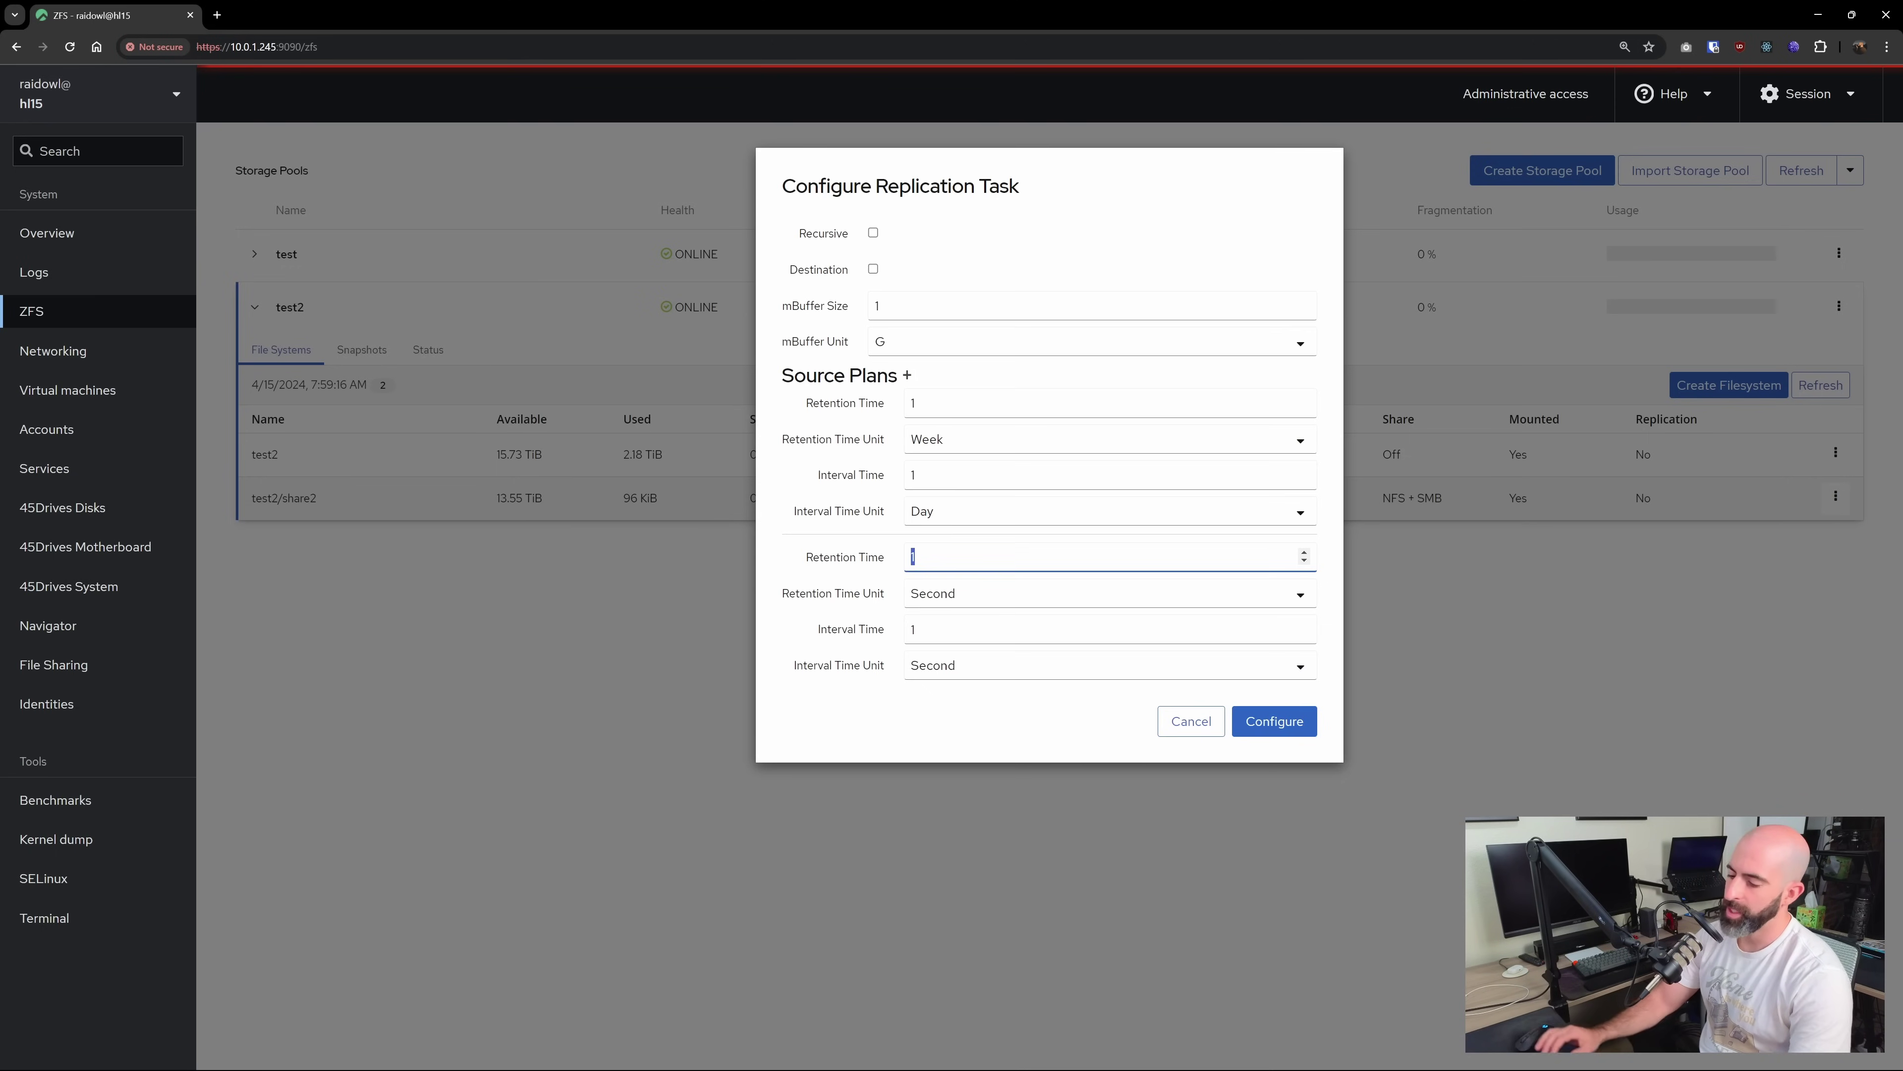
text(6)
click(926, 593)
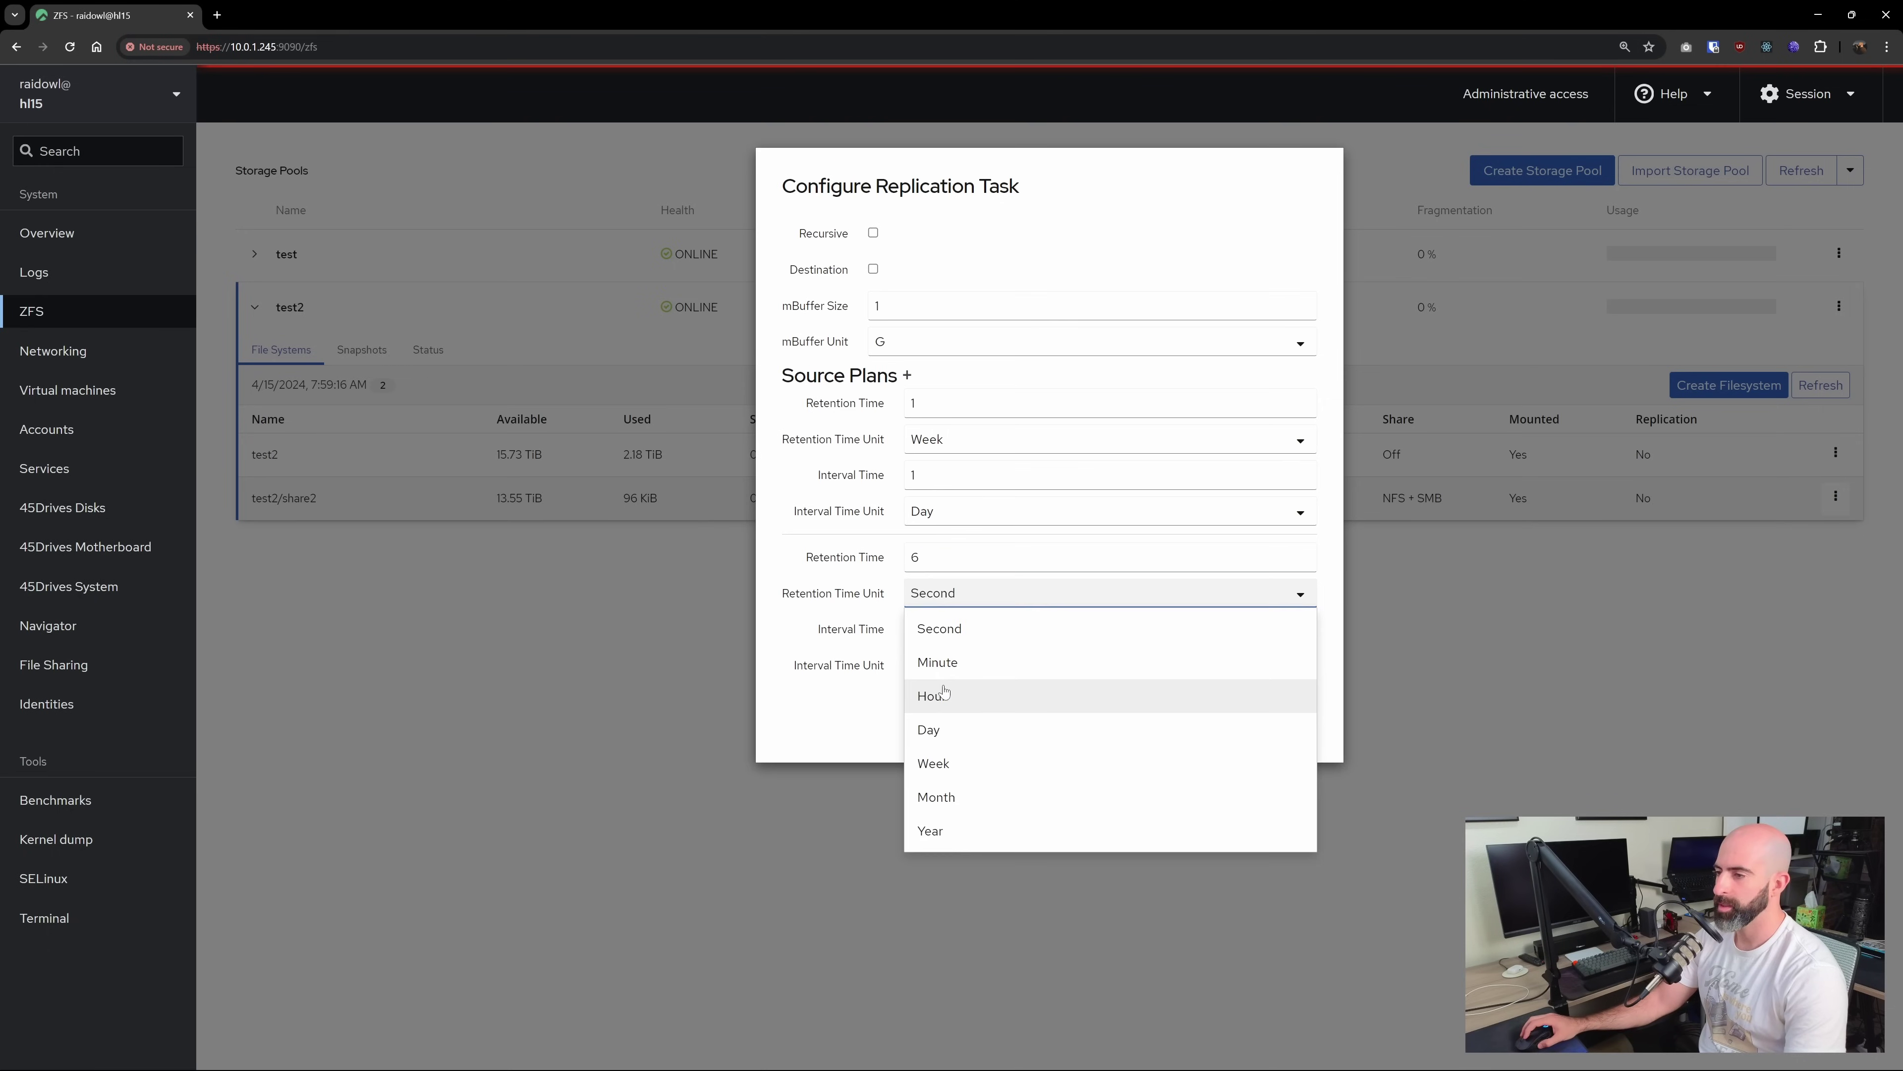
click(949, 794)
click(913, 628)
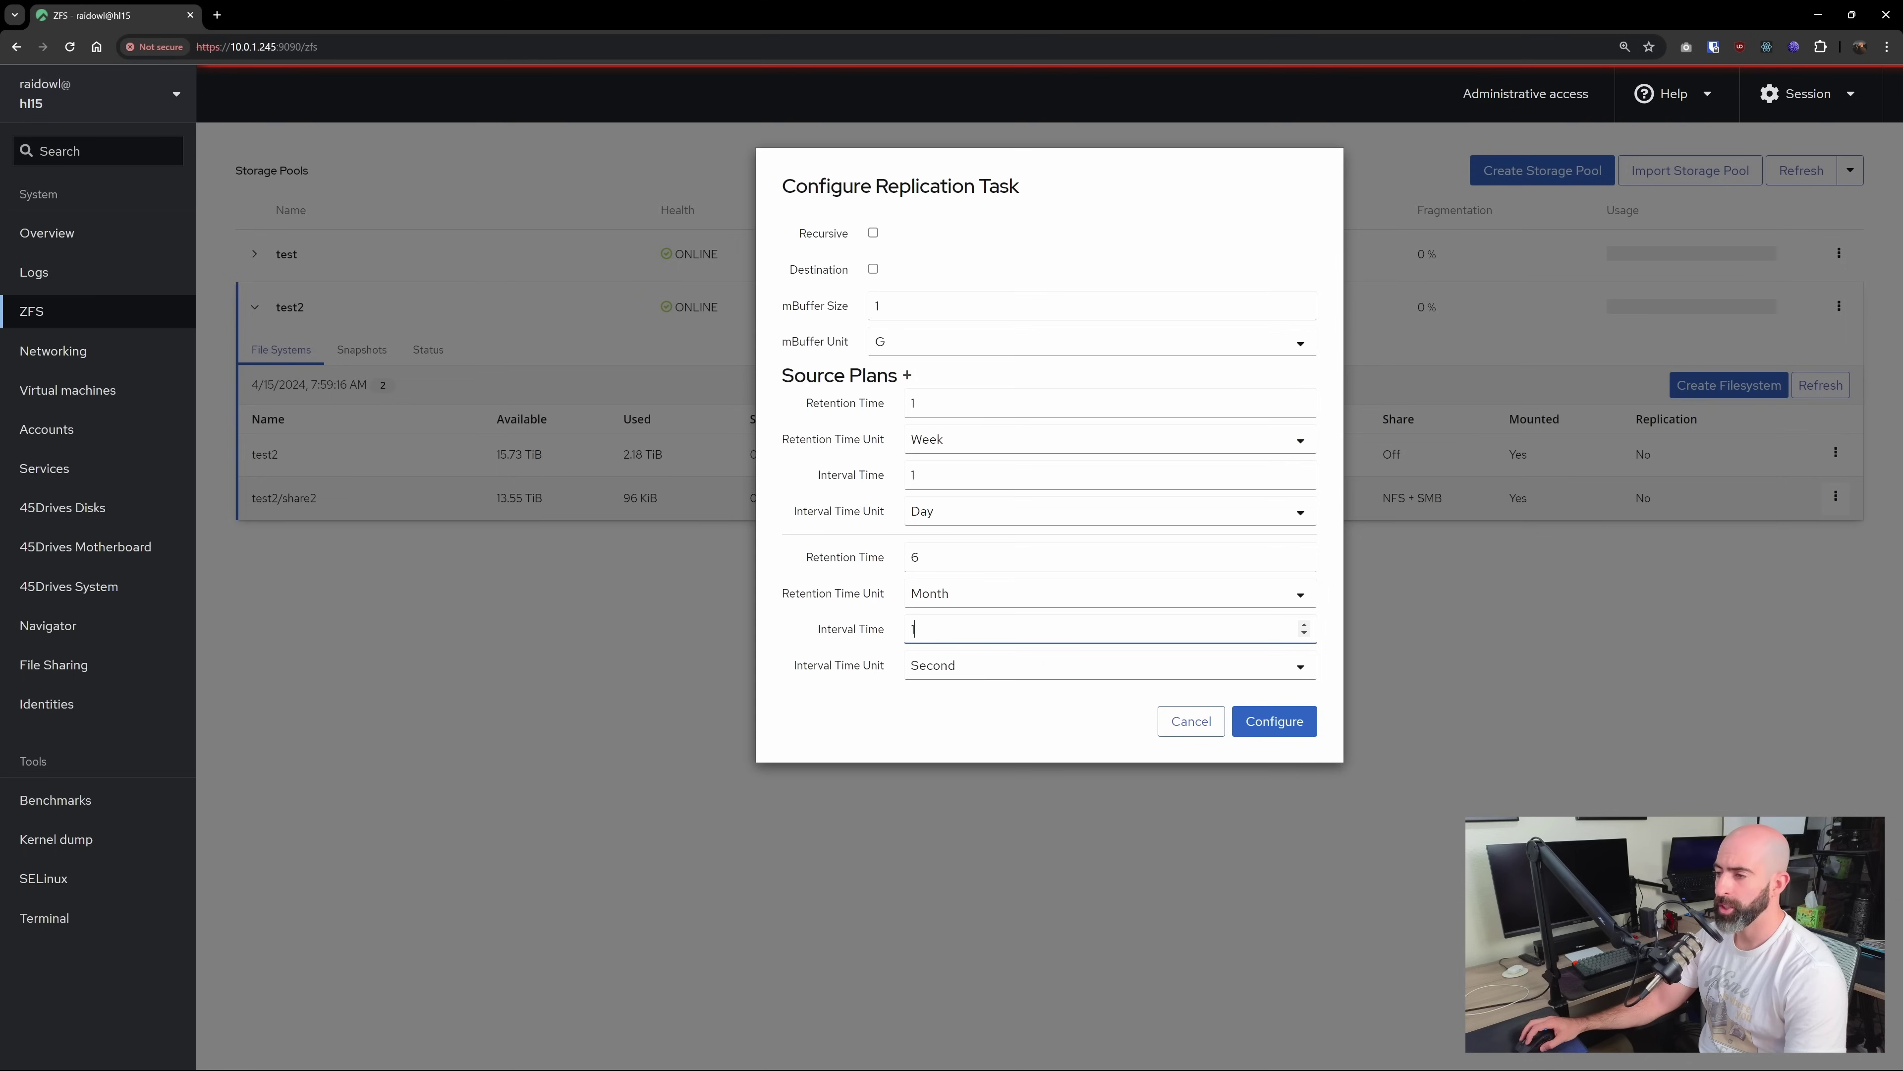
click(942, 667)
click(943, 836)
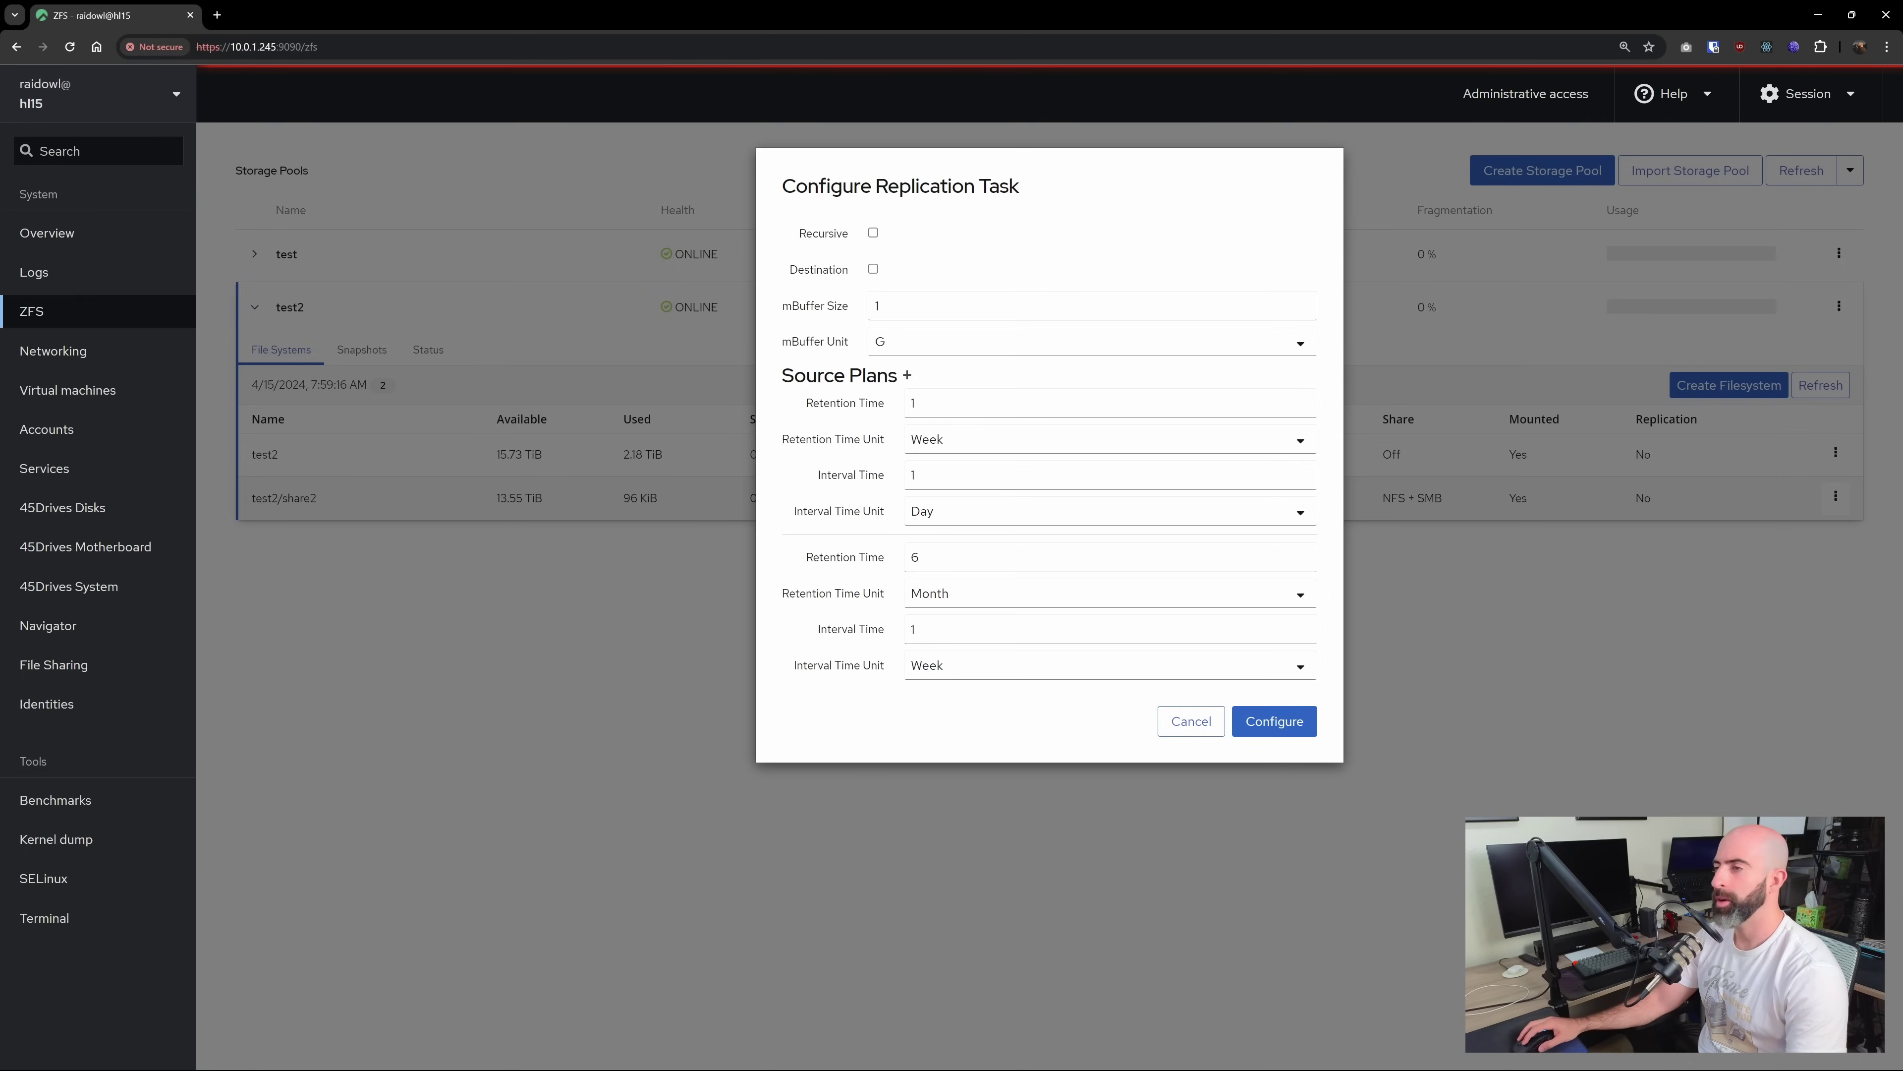
Add a third source plan with retention 10 and an interval in minutes
click(907, 375)
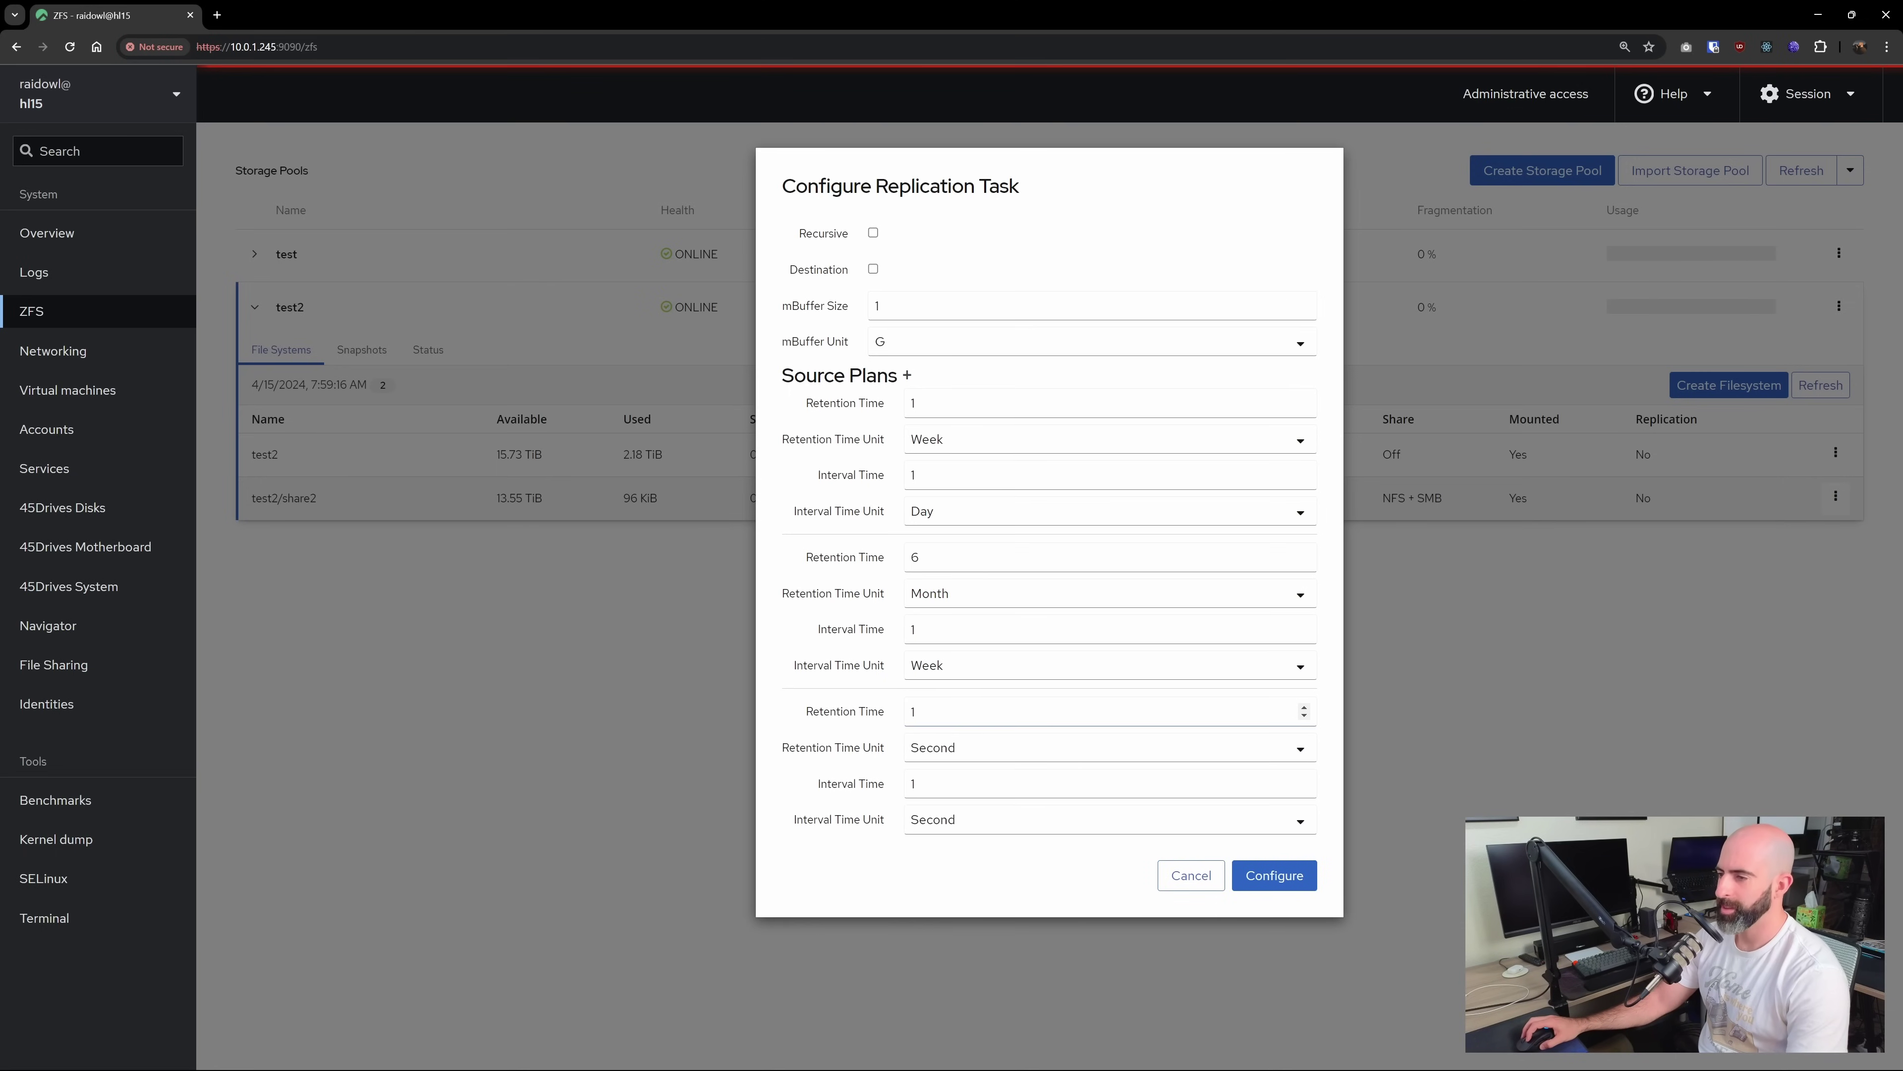
click(930, 713)
text(0)
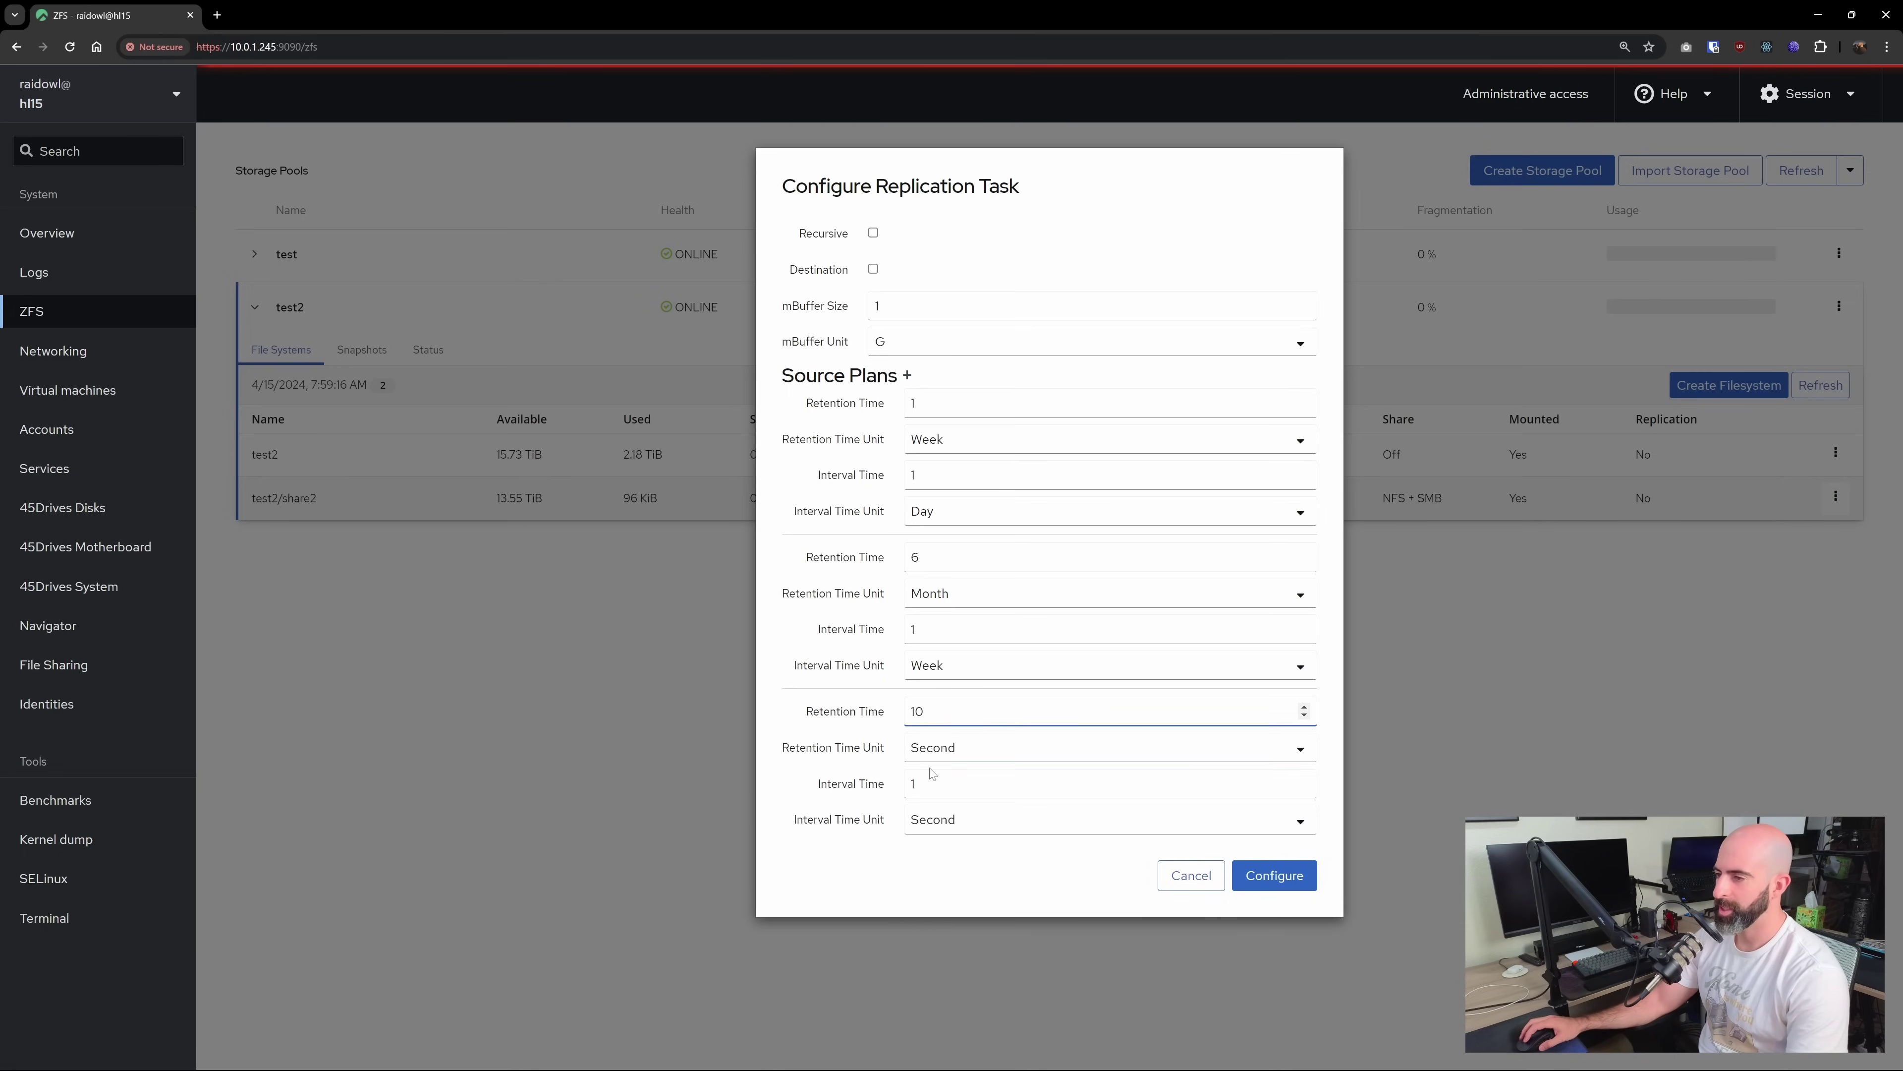
key(Tab)
key(Tab)
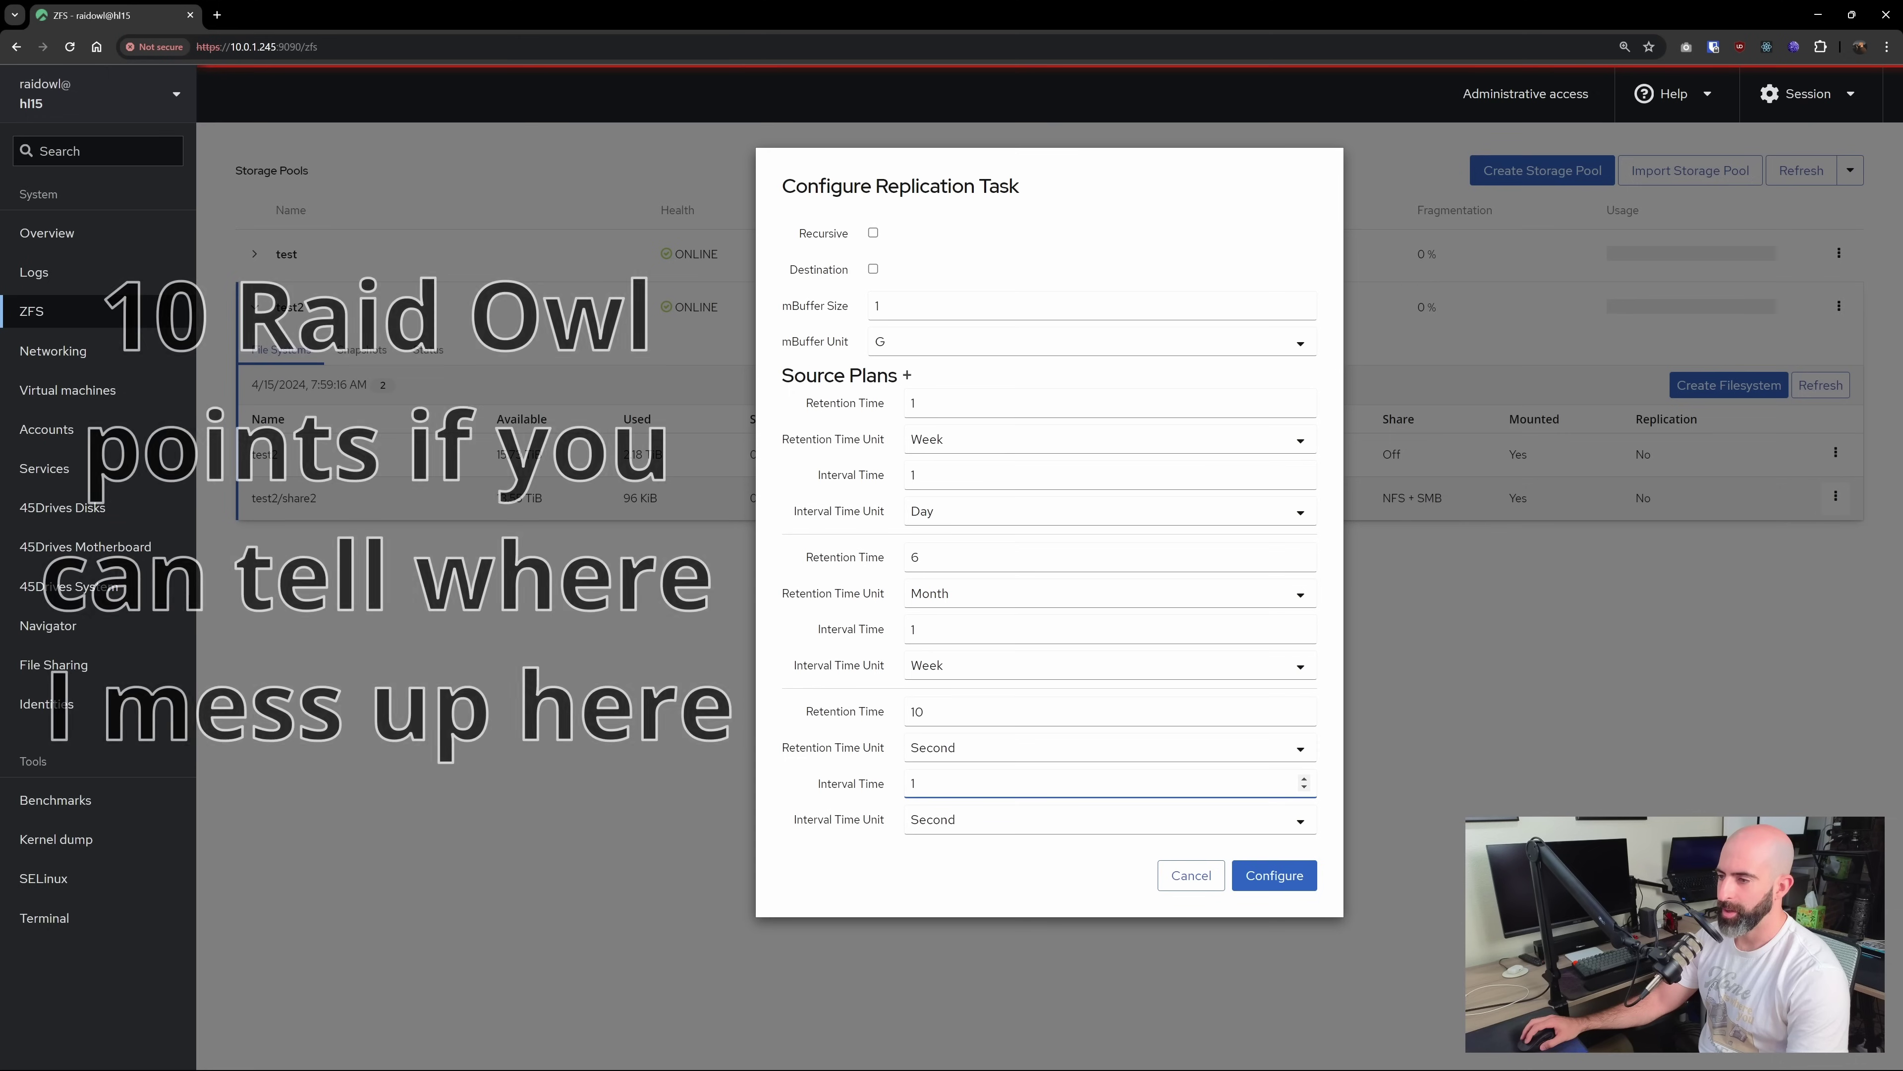
click(964, 821)
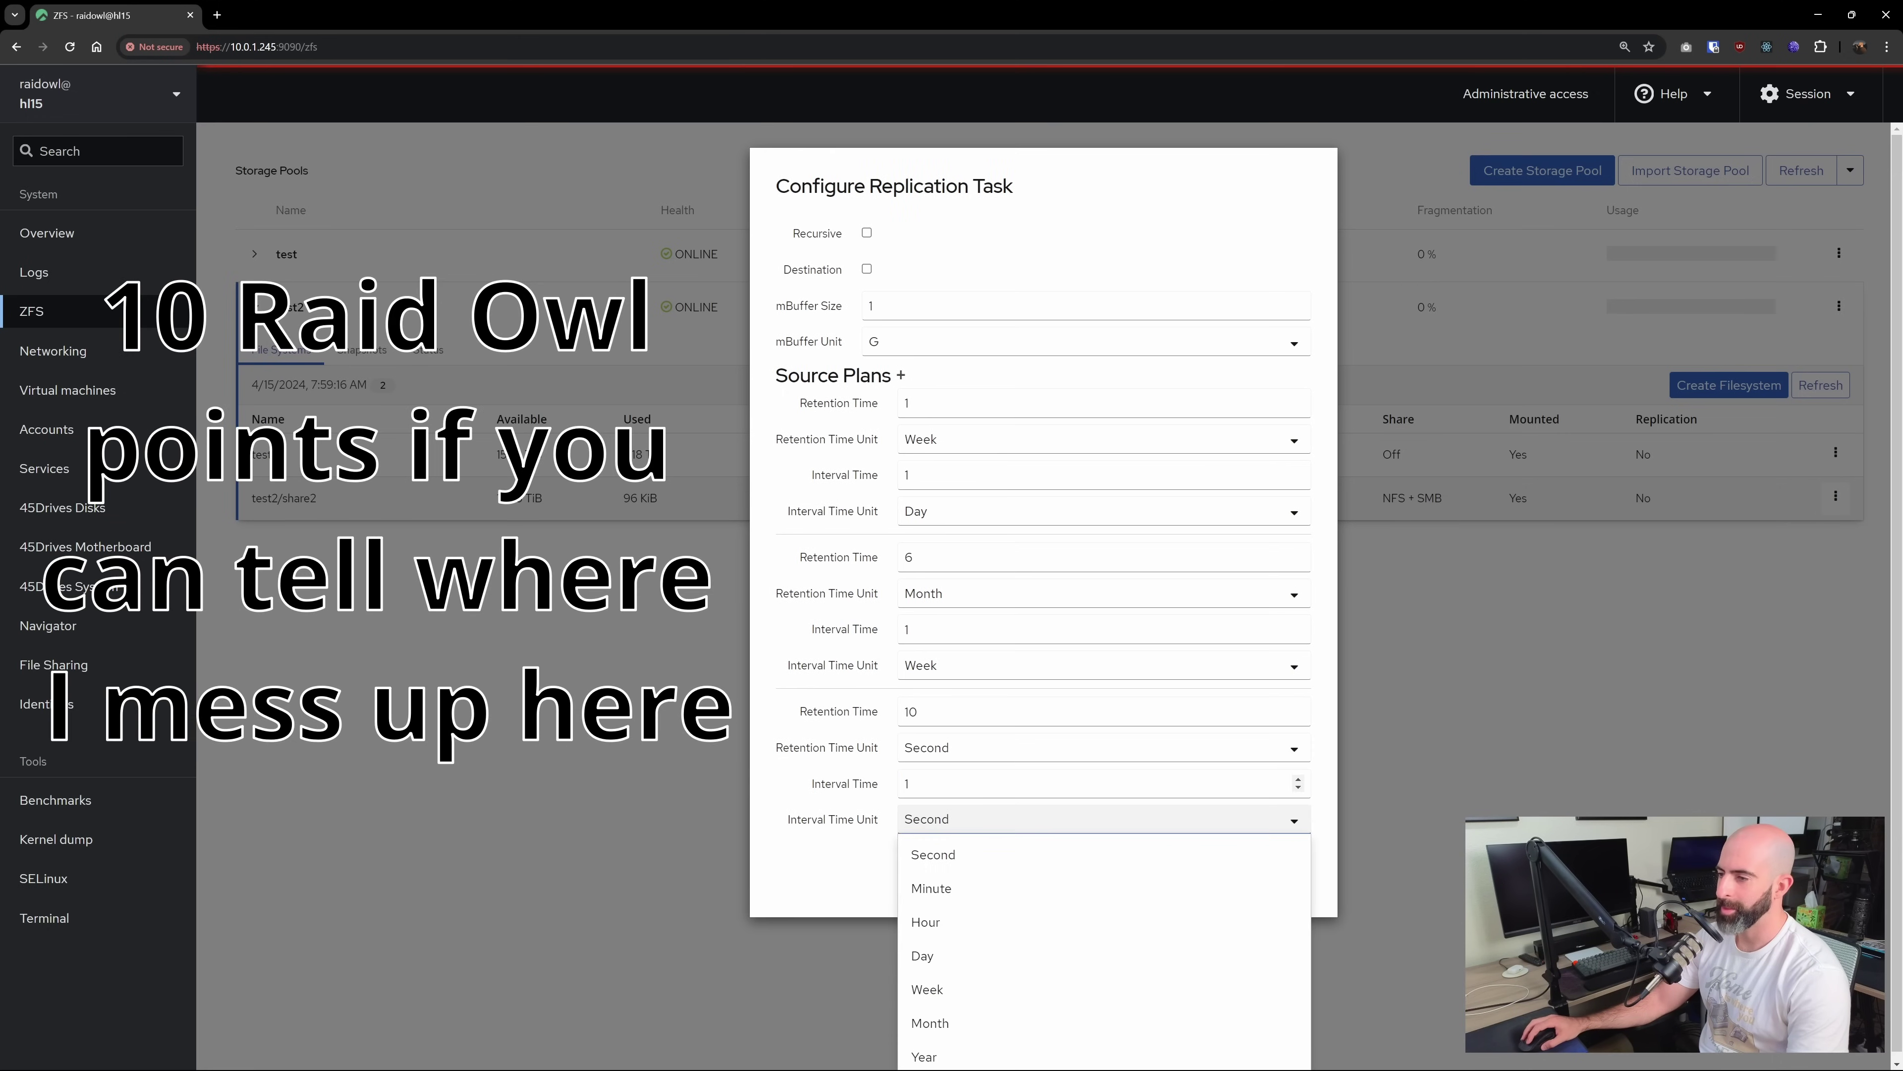
click(908, 783)
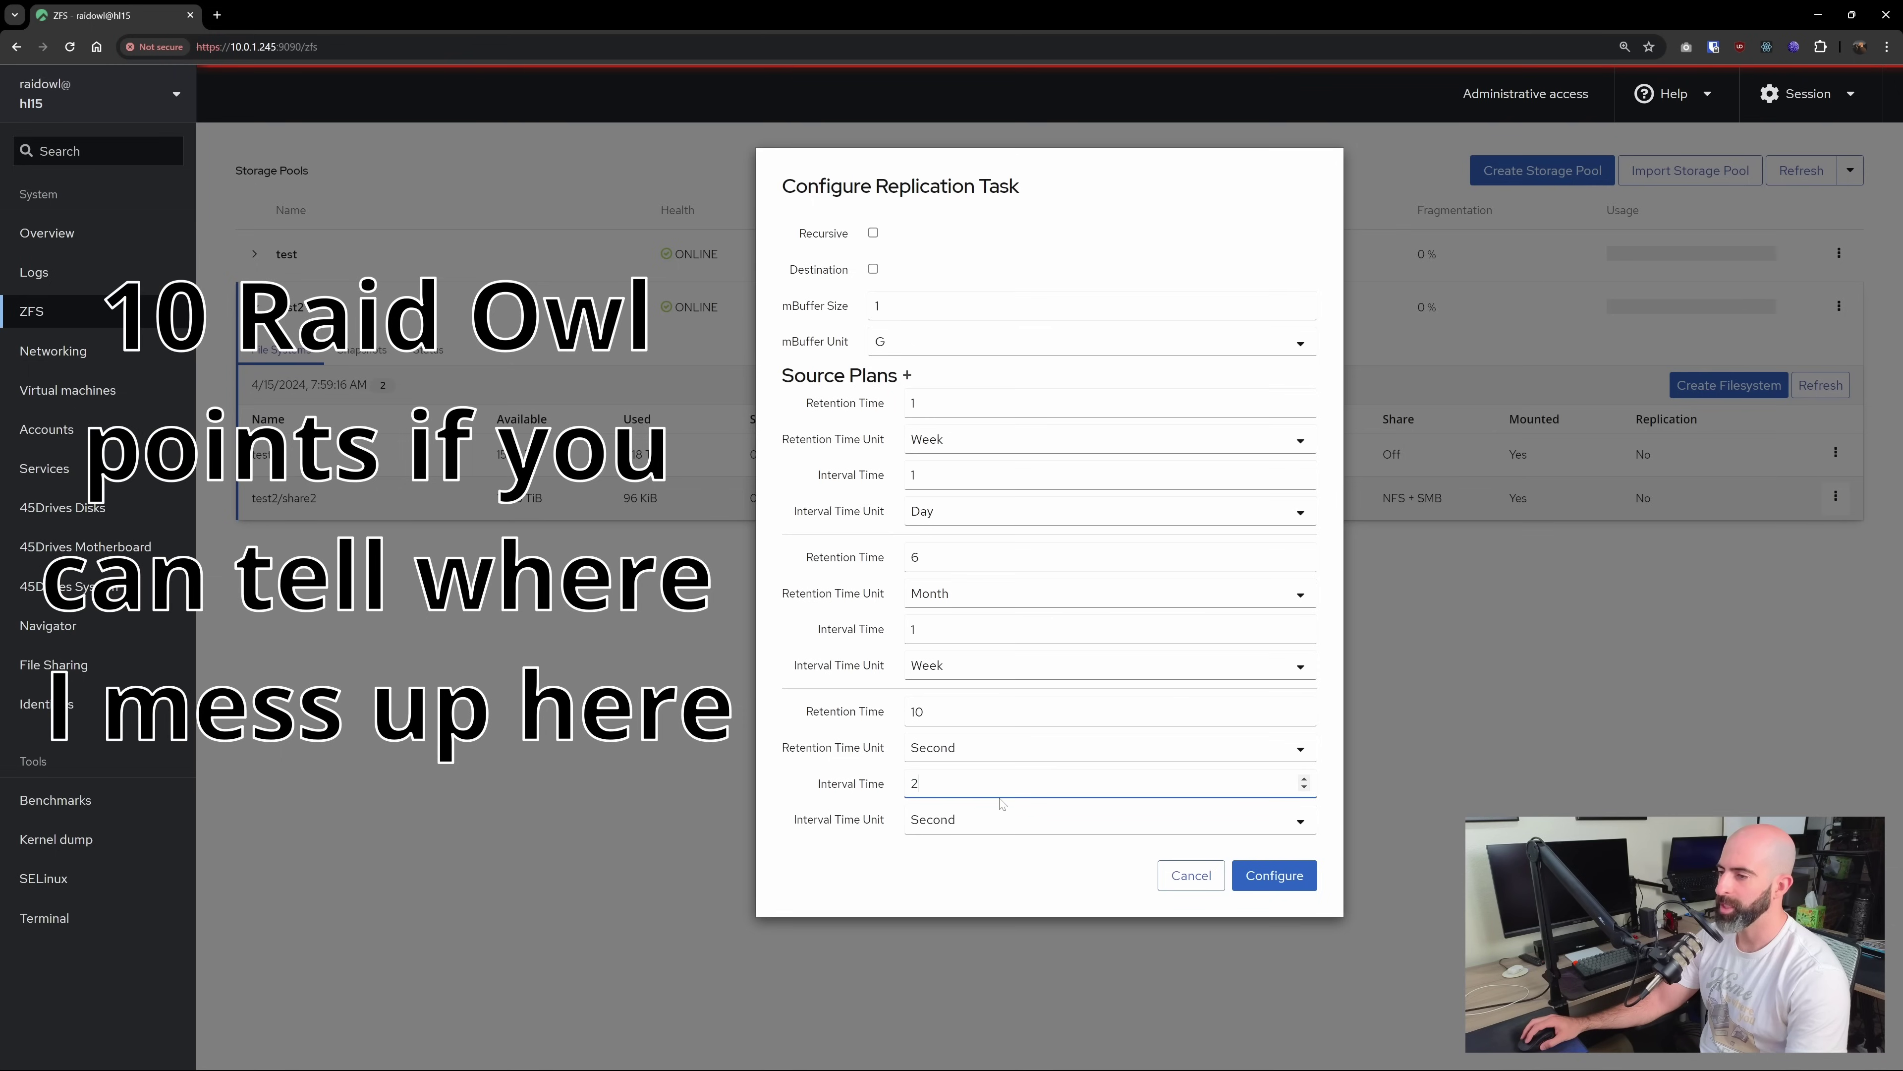
click(1003, 819)
click(989, 885)
Save the replication task and refresh test2's Snapshots list
click(1274, 875)
click(365, 351)
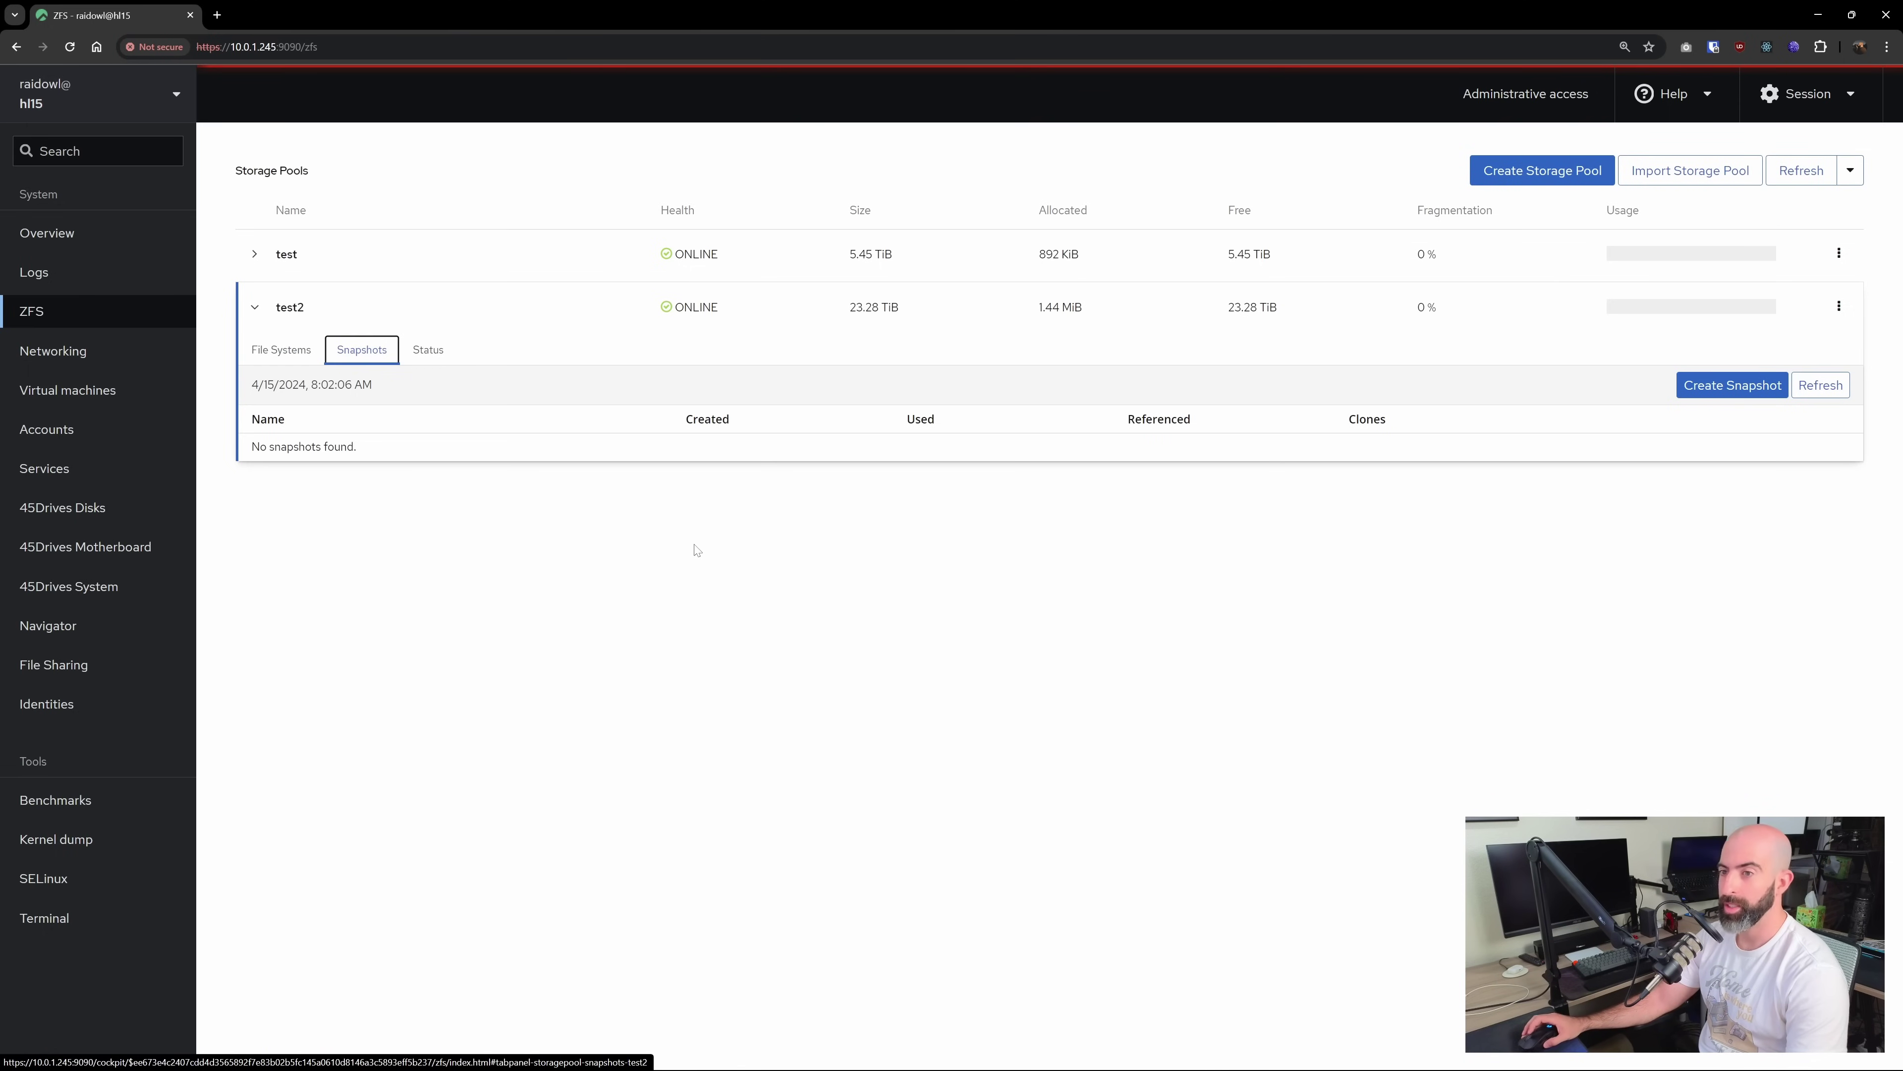
click(1821, 385)
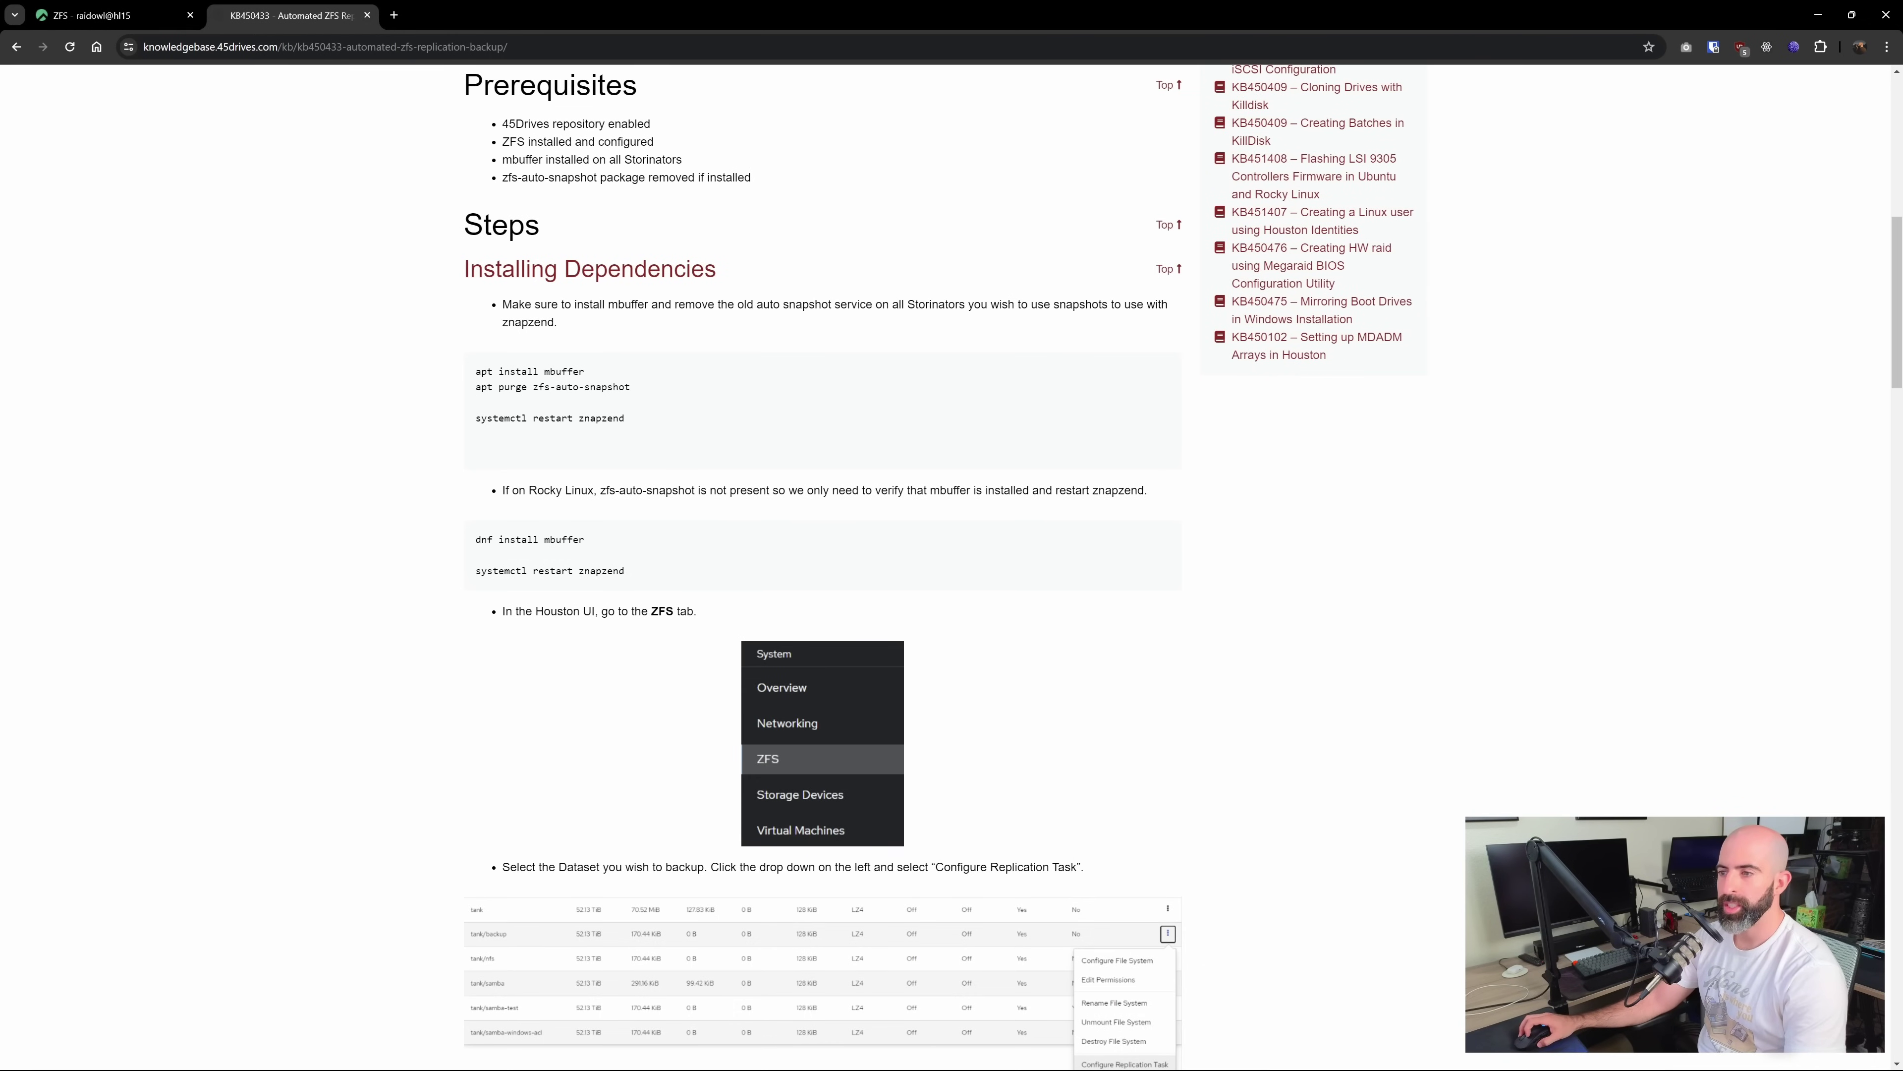
Highlight znapzend in the article's dnf command, then return to the Houston ZFS page
drag(578, 572, 630, 577)
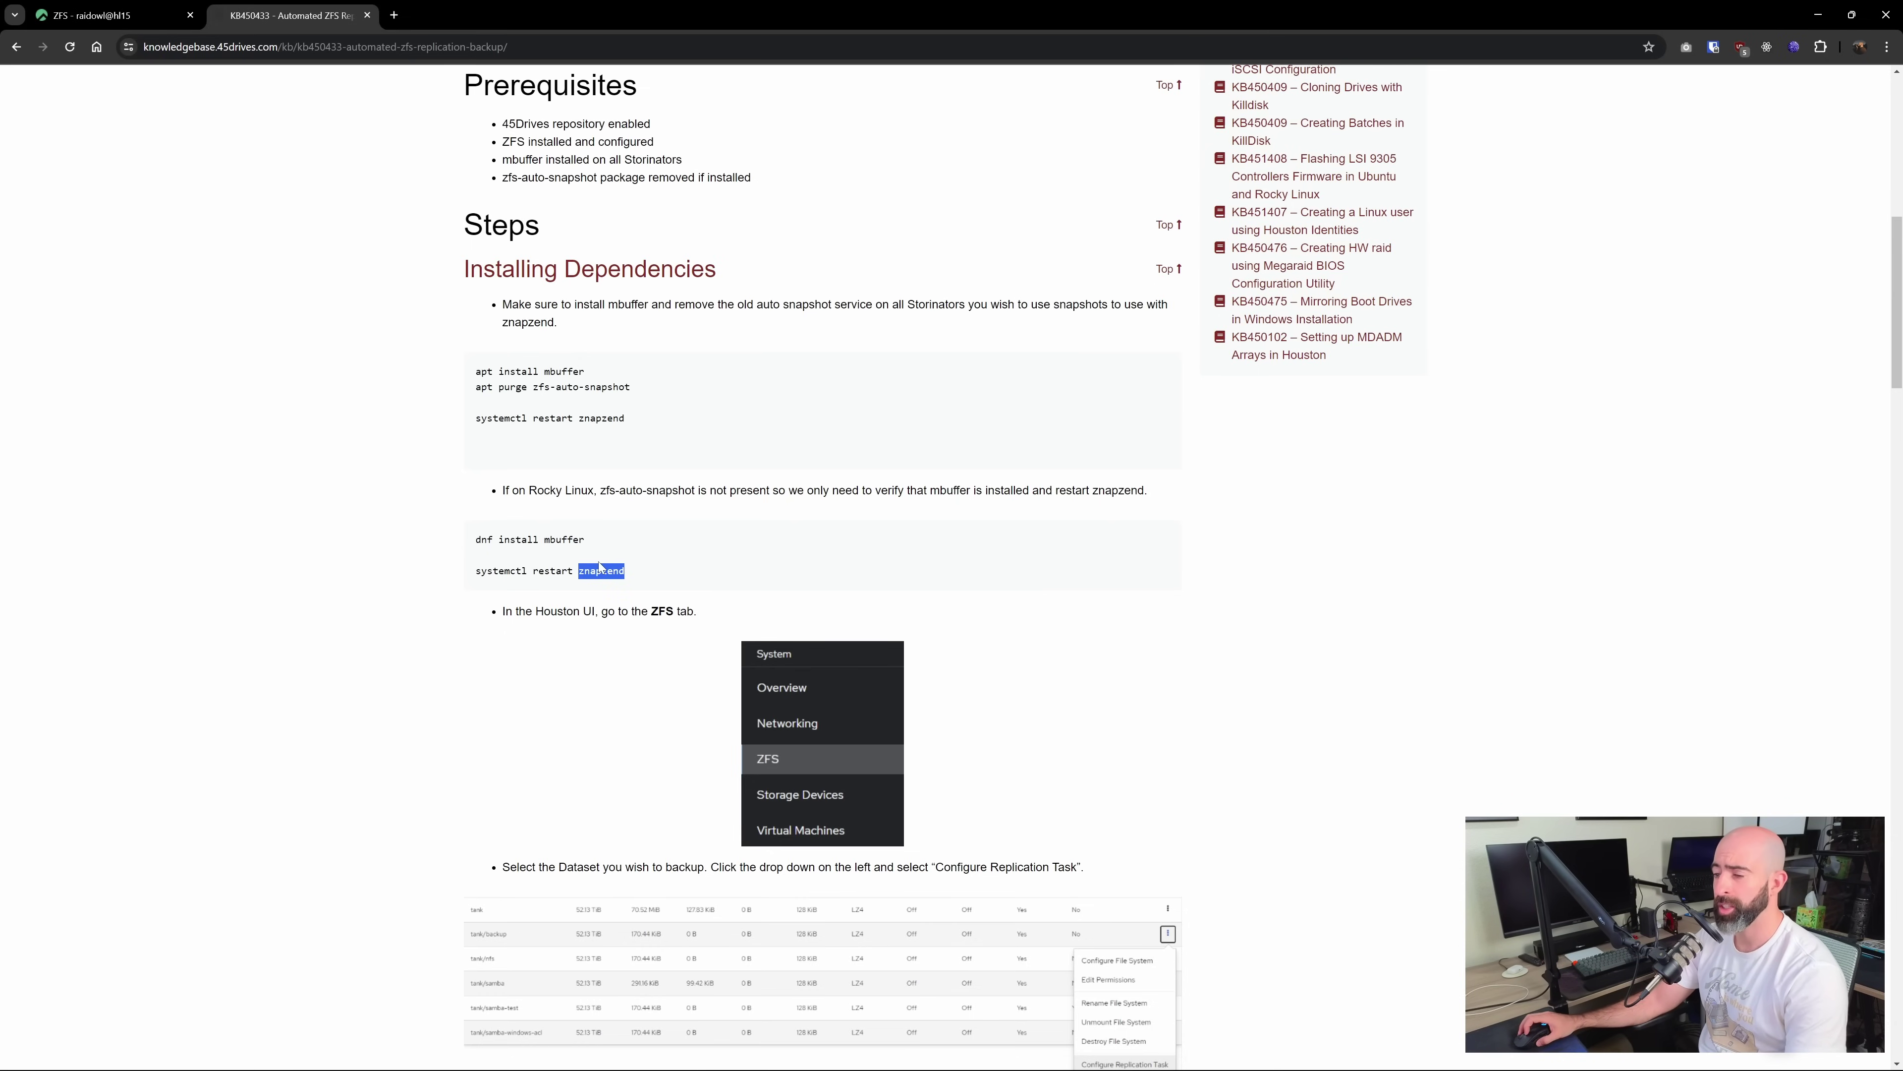
click(112, 15)
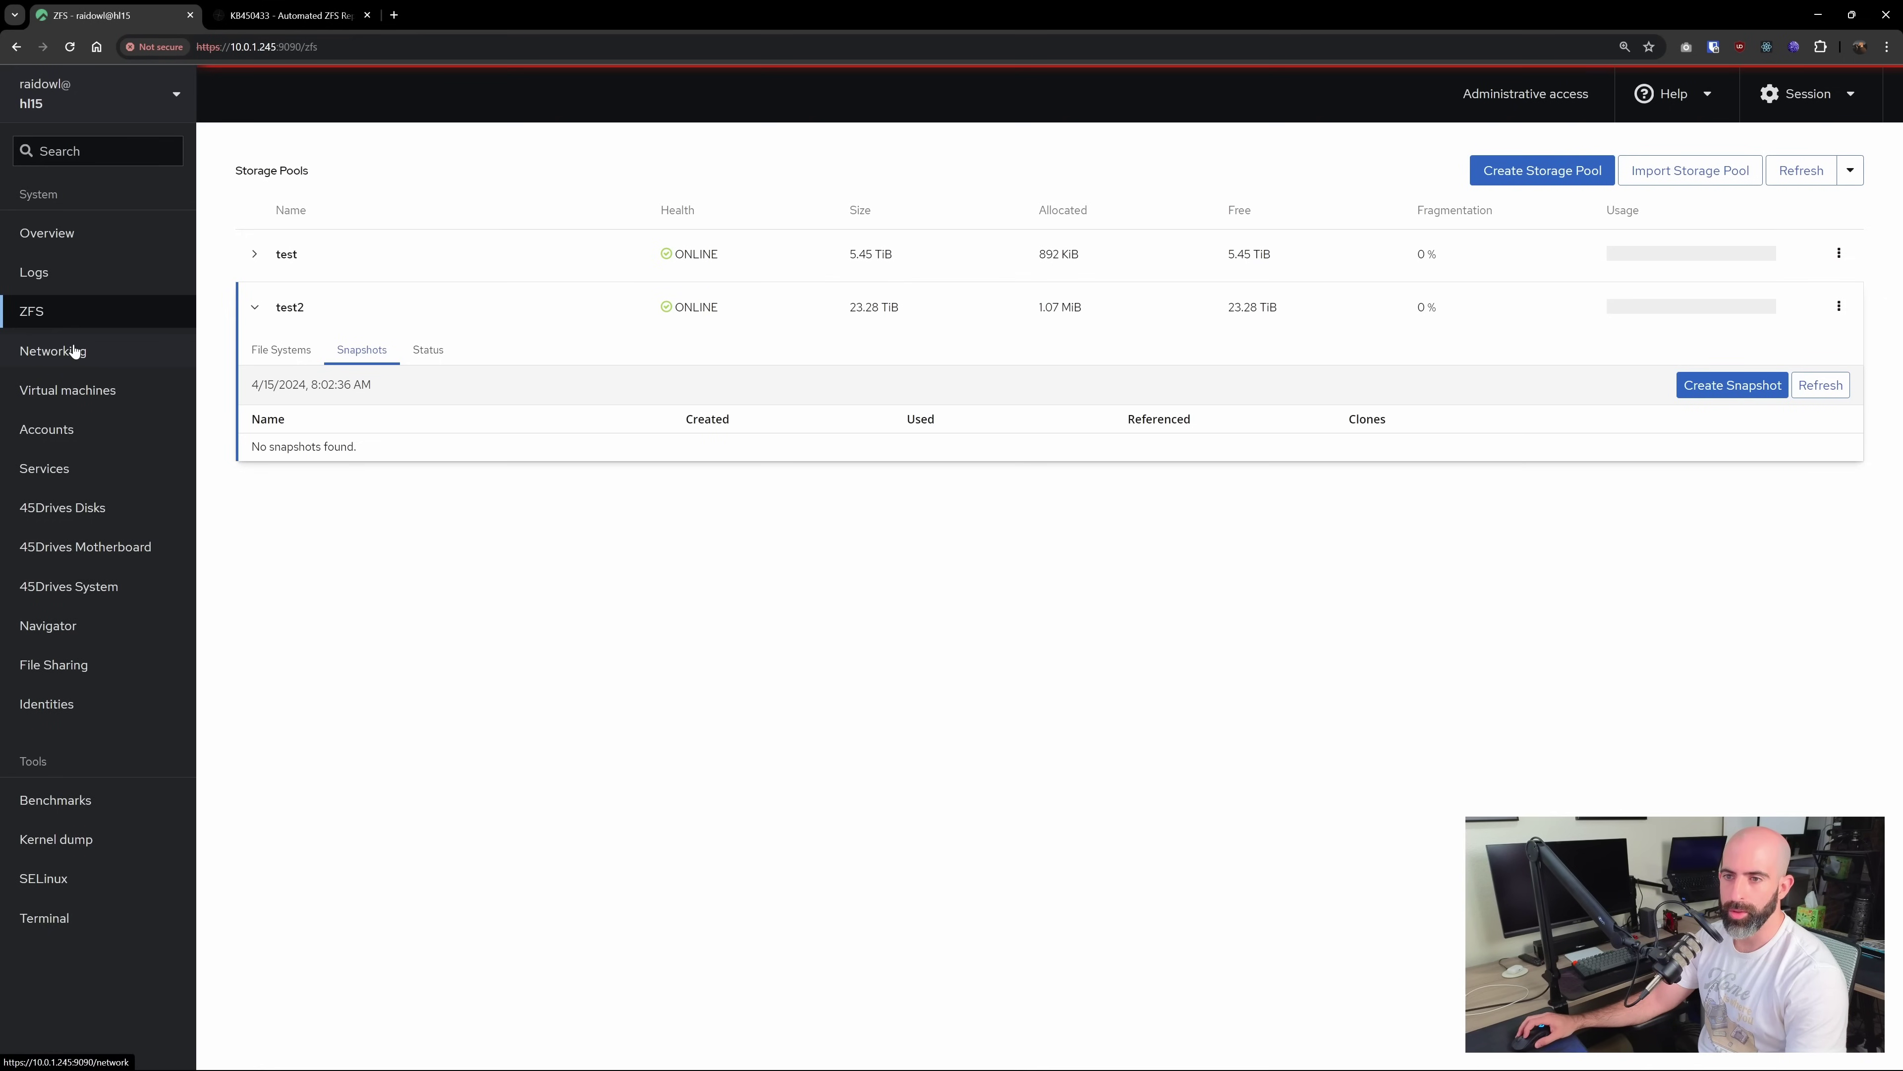
Search the Services list for 'zna' and open the znapzend service details
click(52, 471)
click(314, 228)
text(zna)
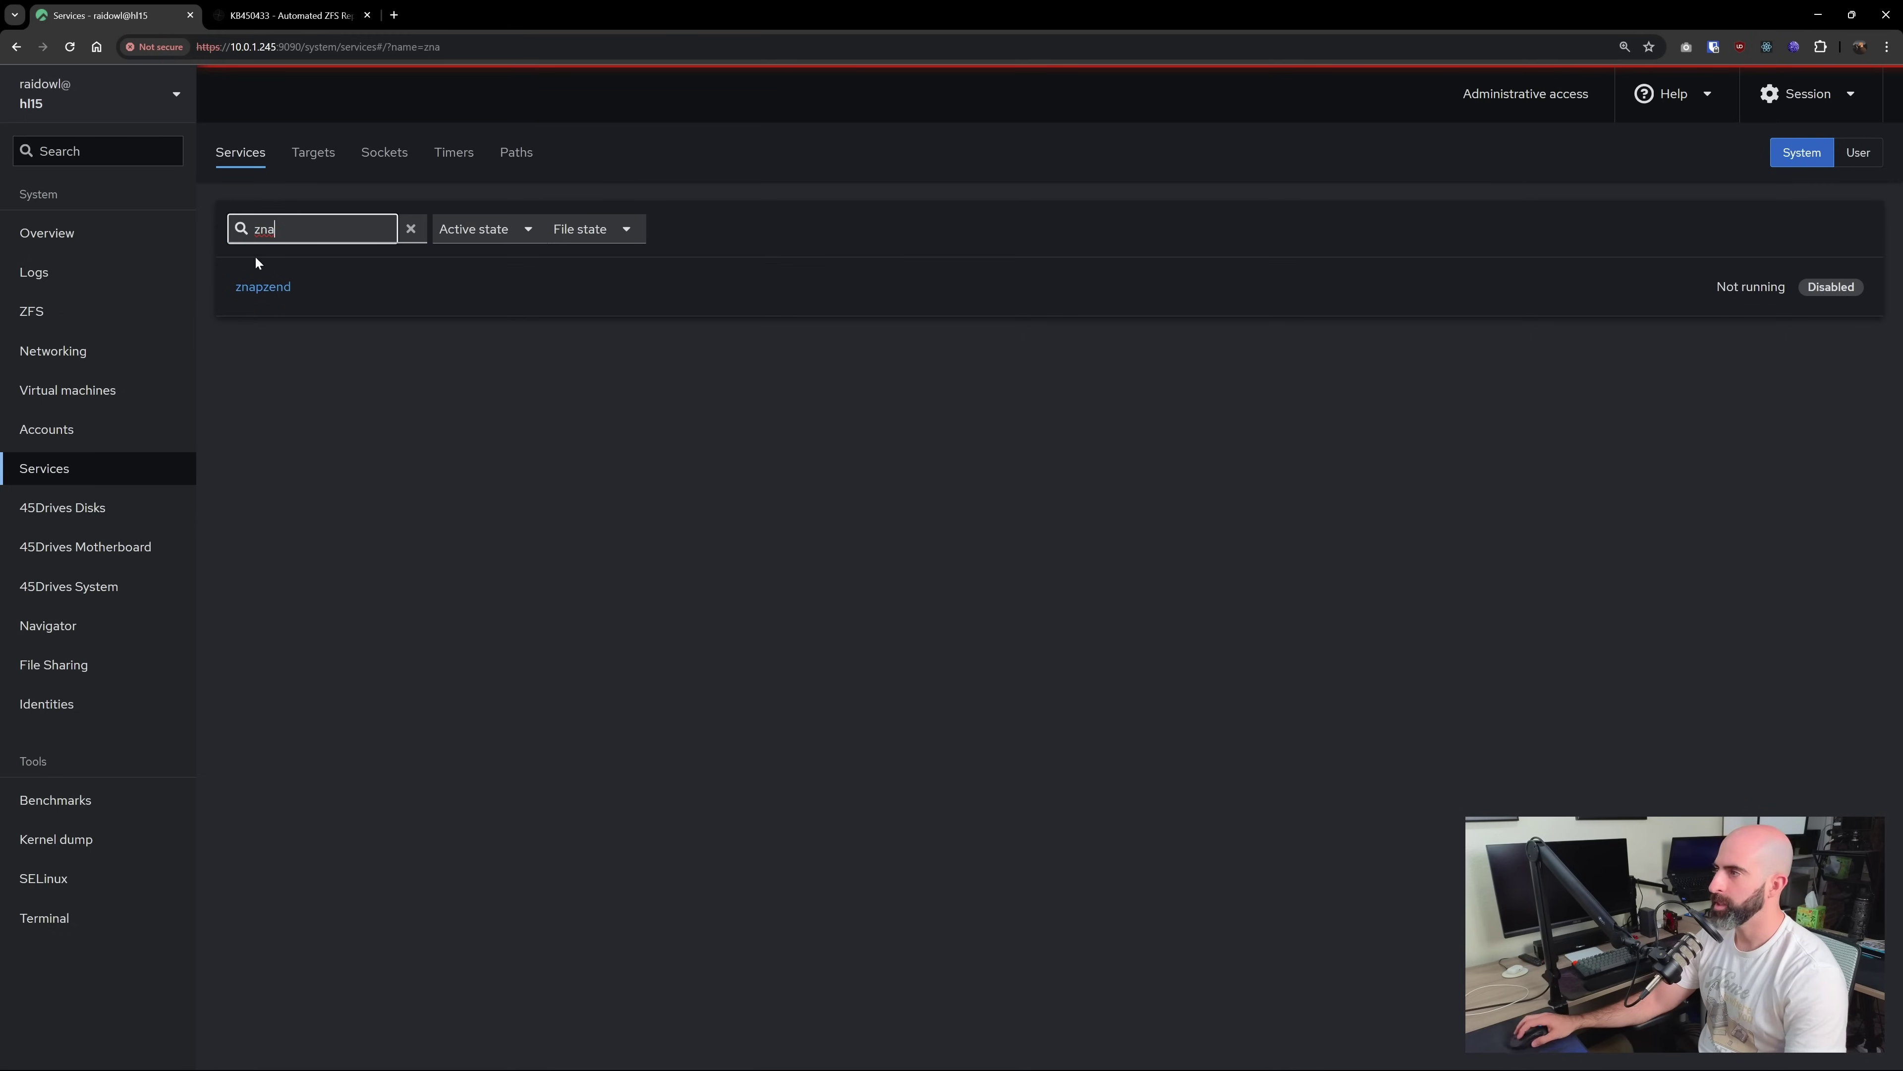
click(262, 286)
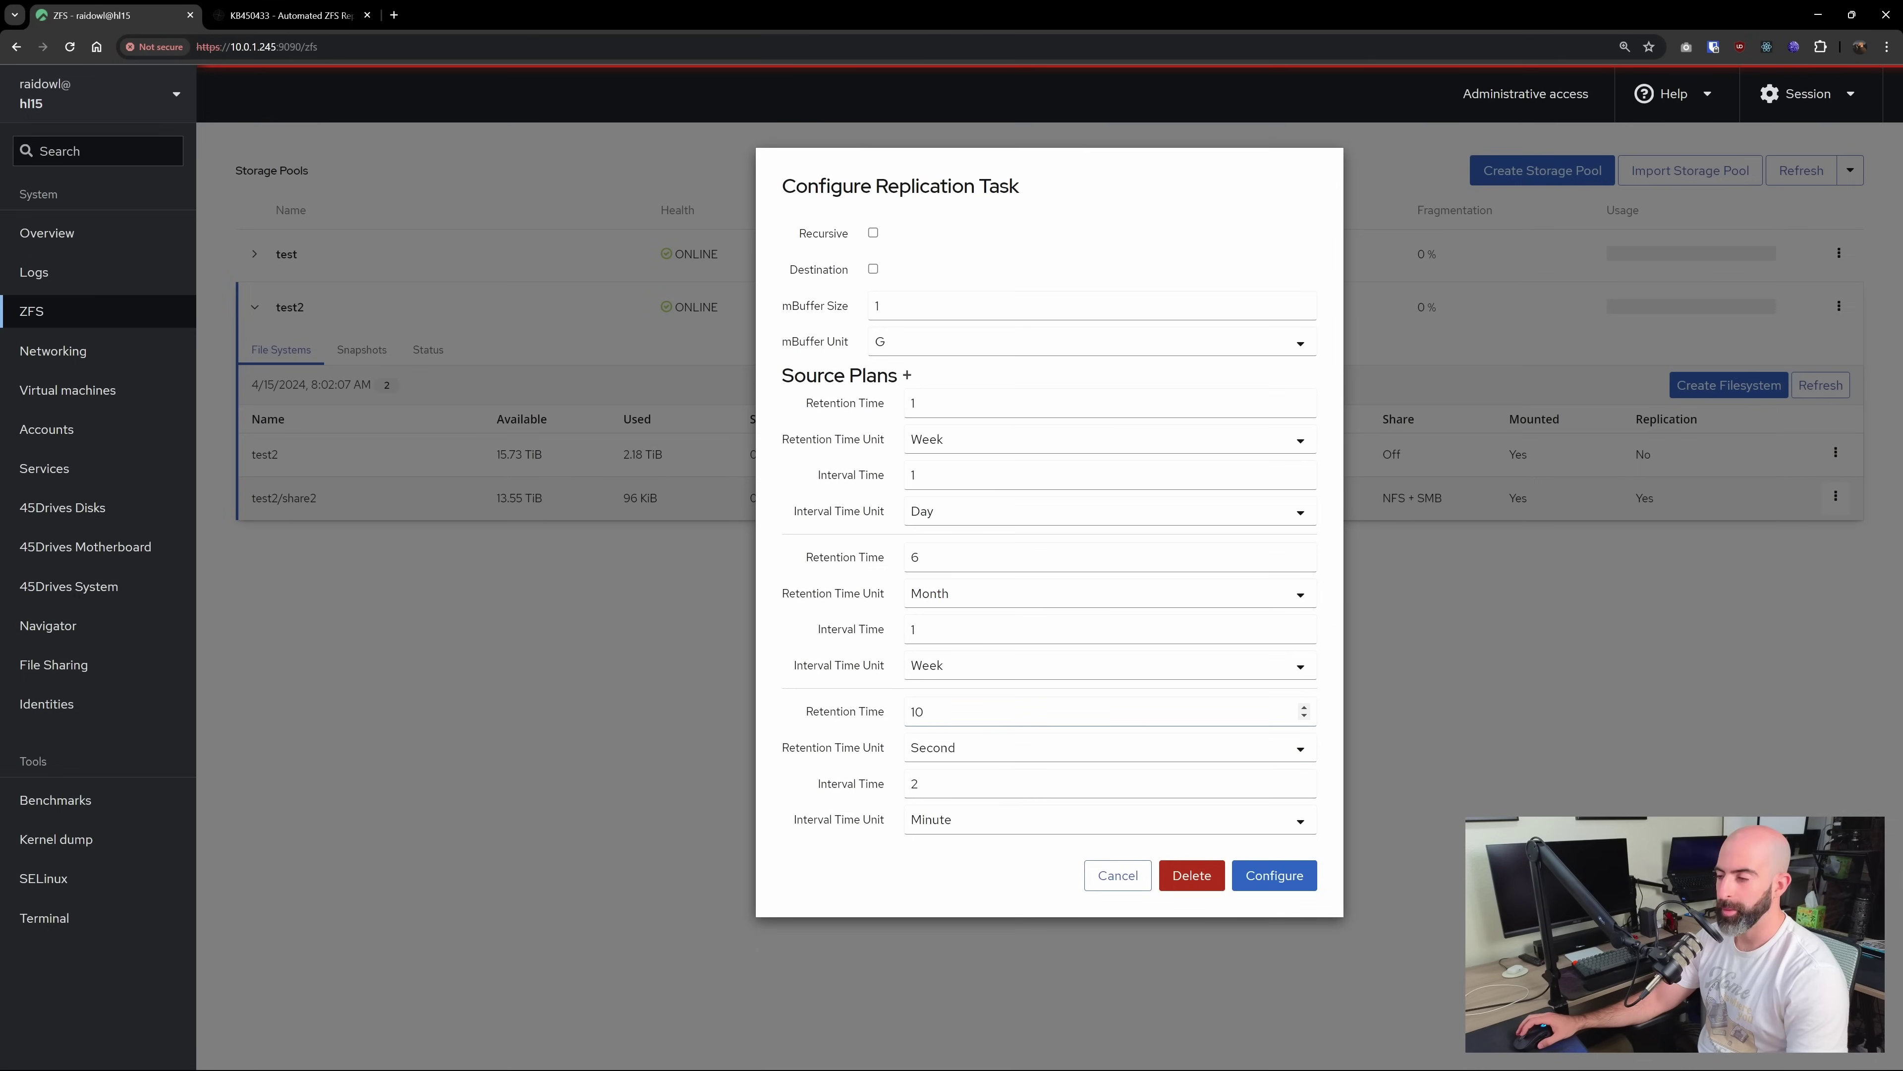
Change the third source plan to keep snapshots 2 minutes, taken every 10 seconds, and save
click(925, 711)
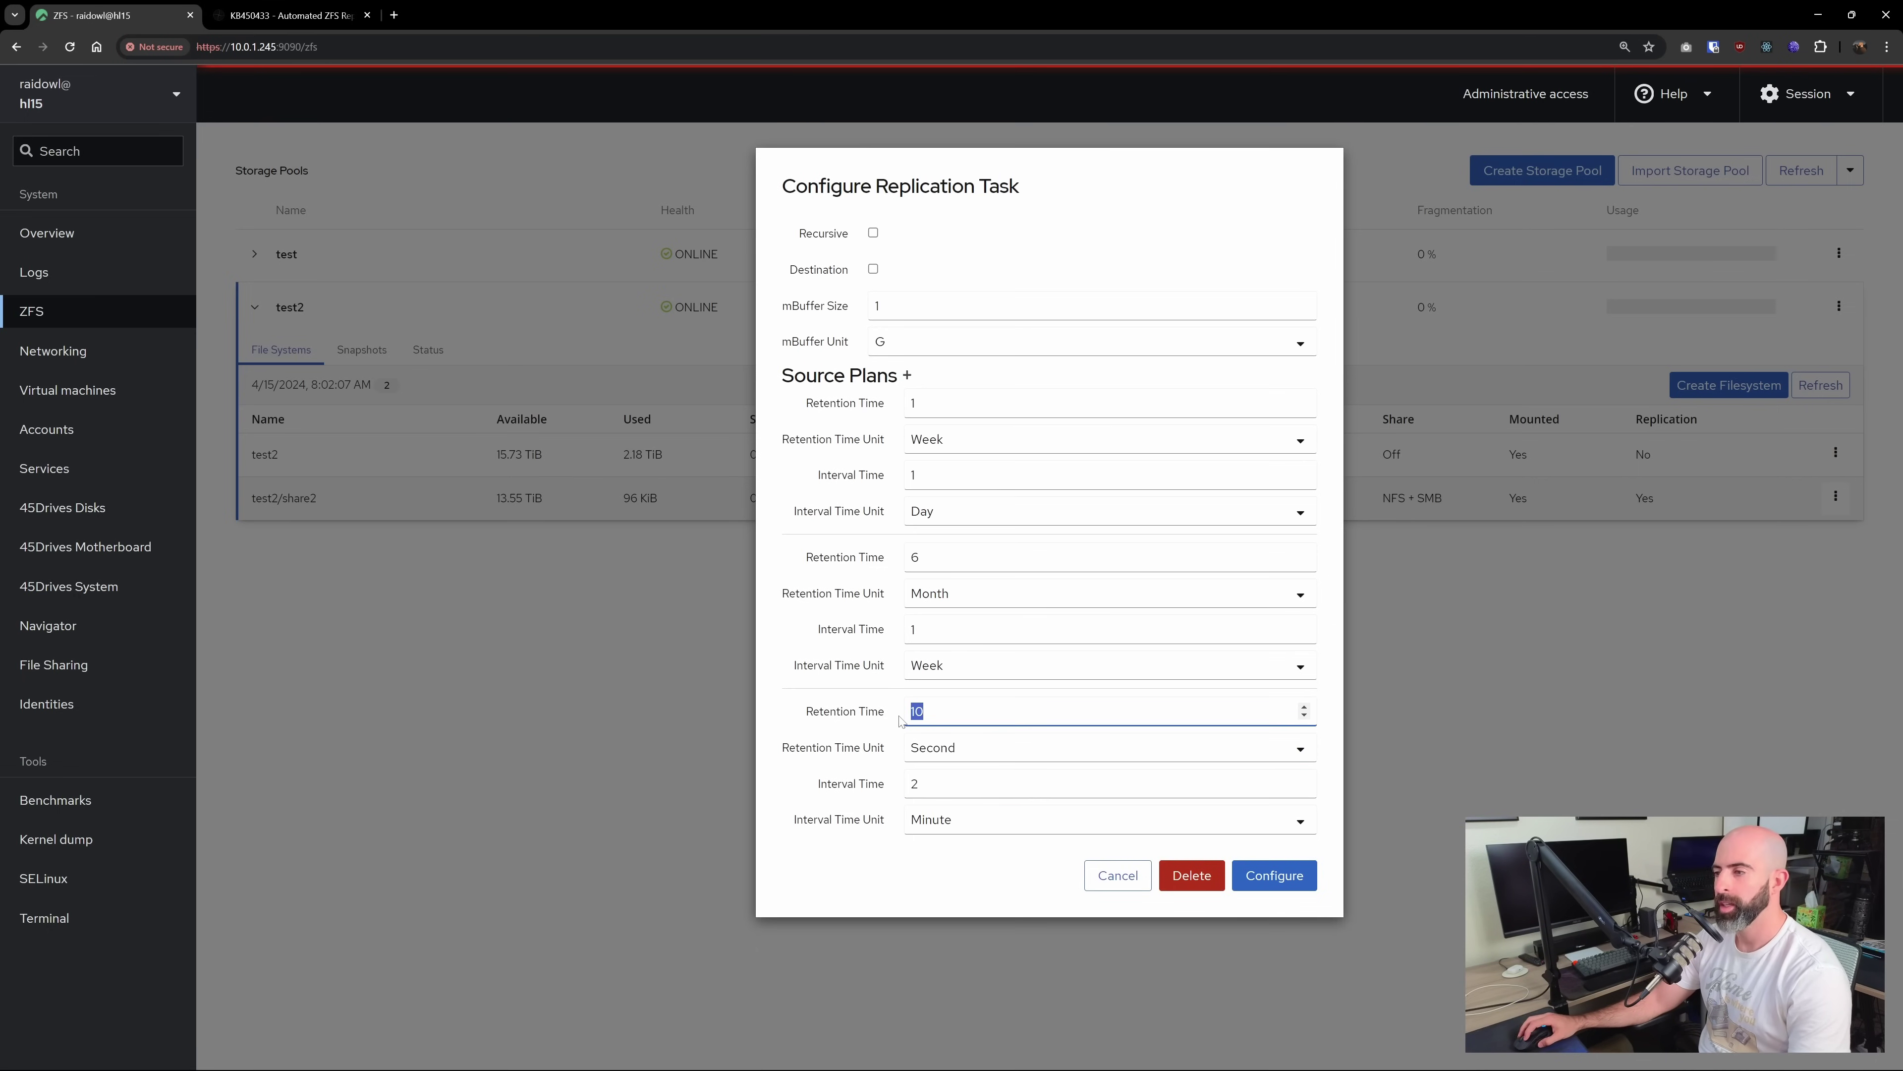
click(938, 747)
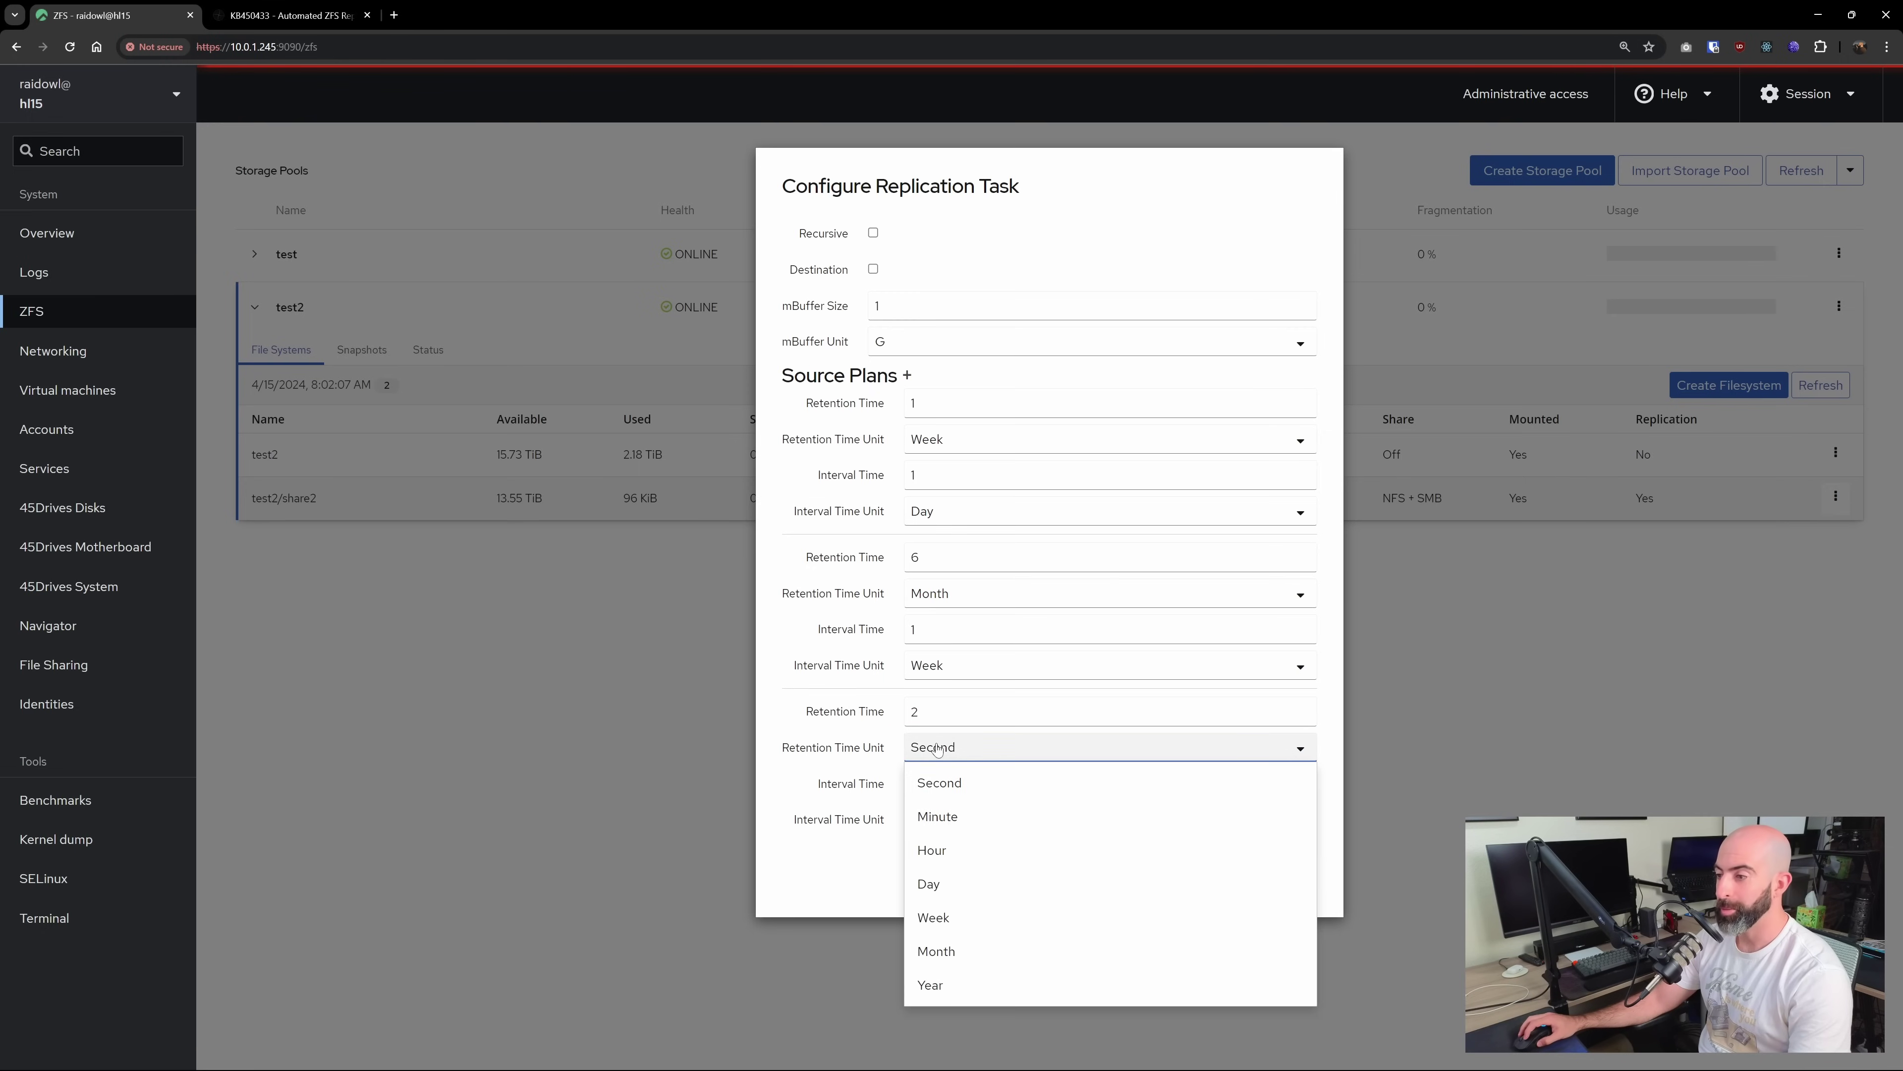
click(959, 821)
click(1304, 784)
key(BackSpace)
text(10)
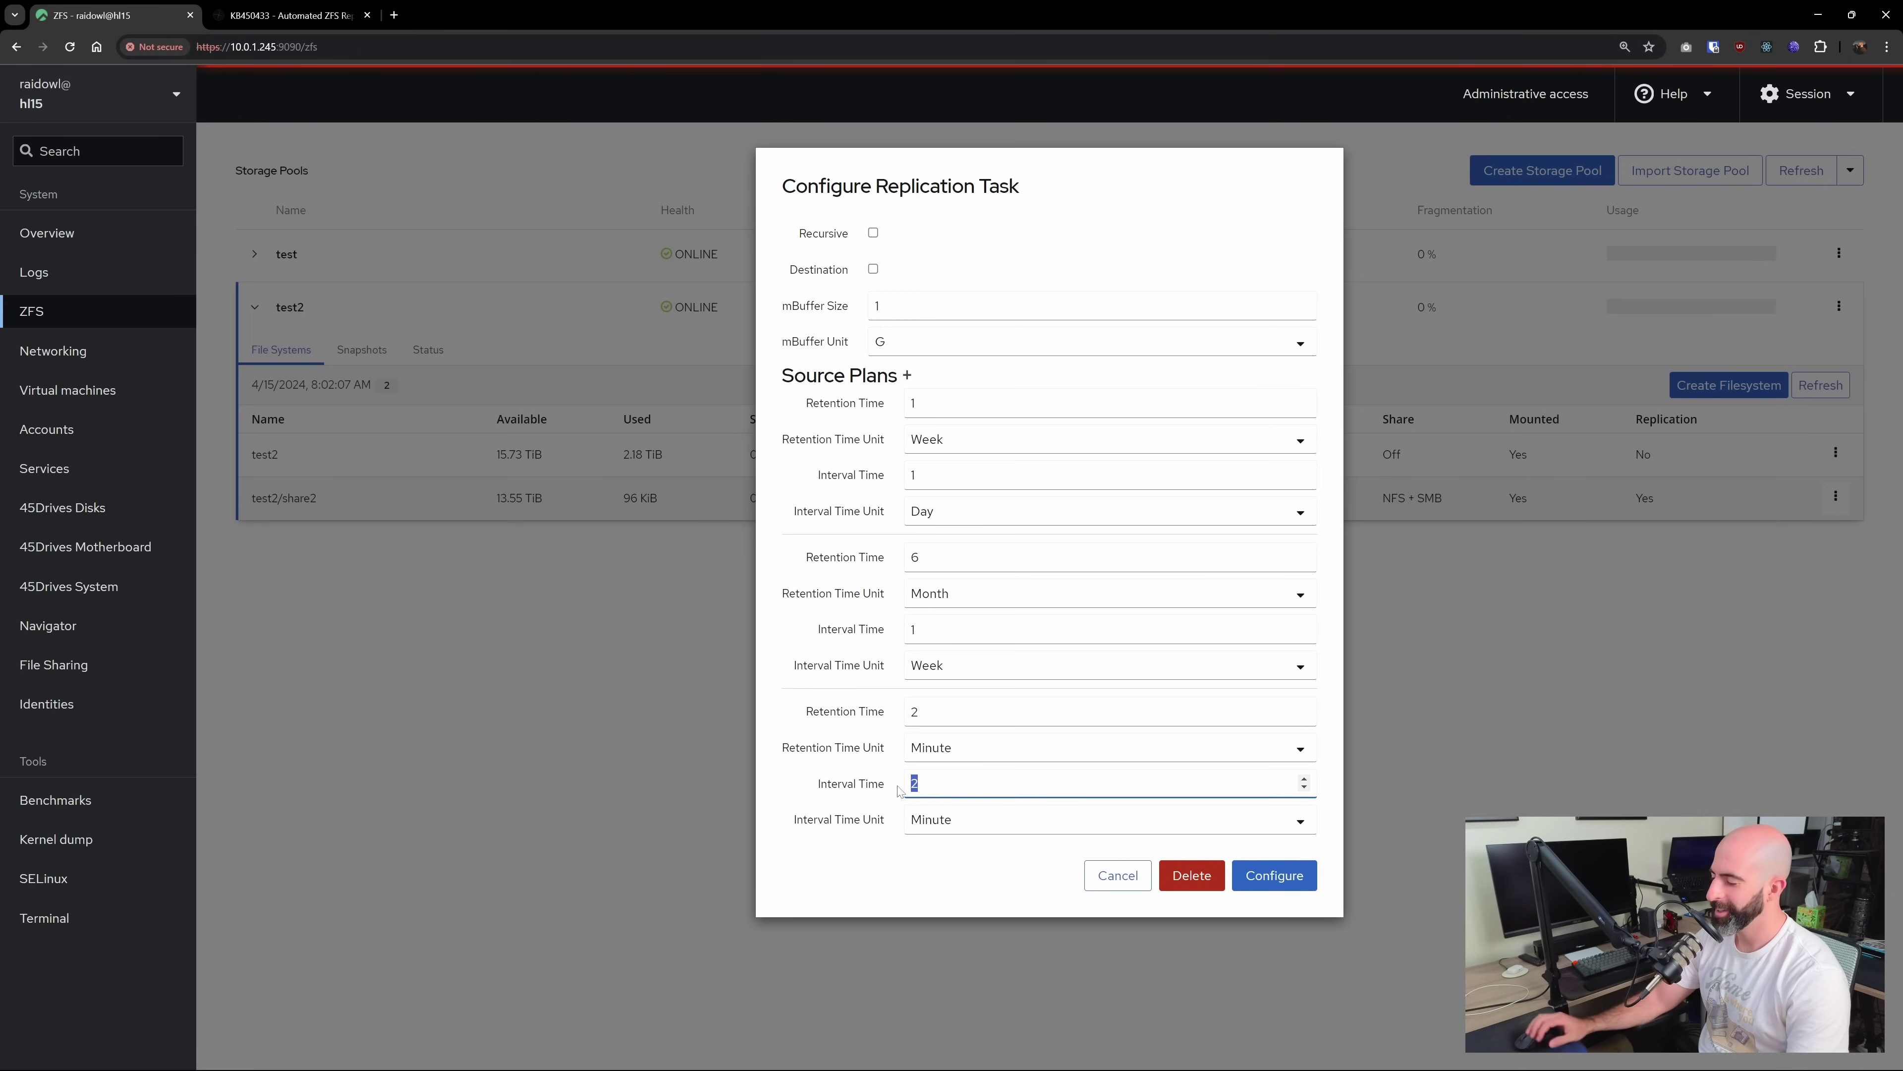
click(943, 824)
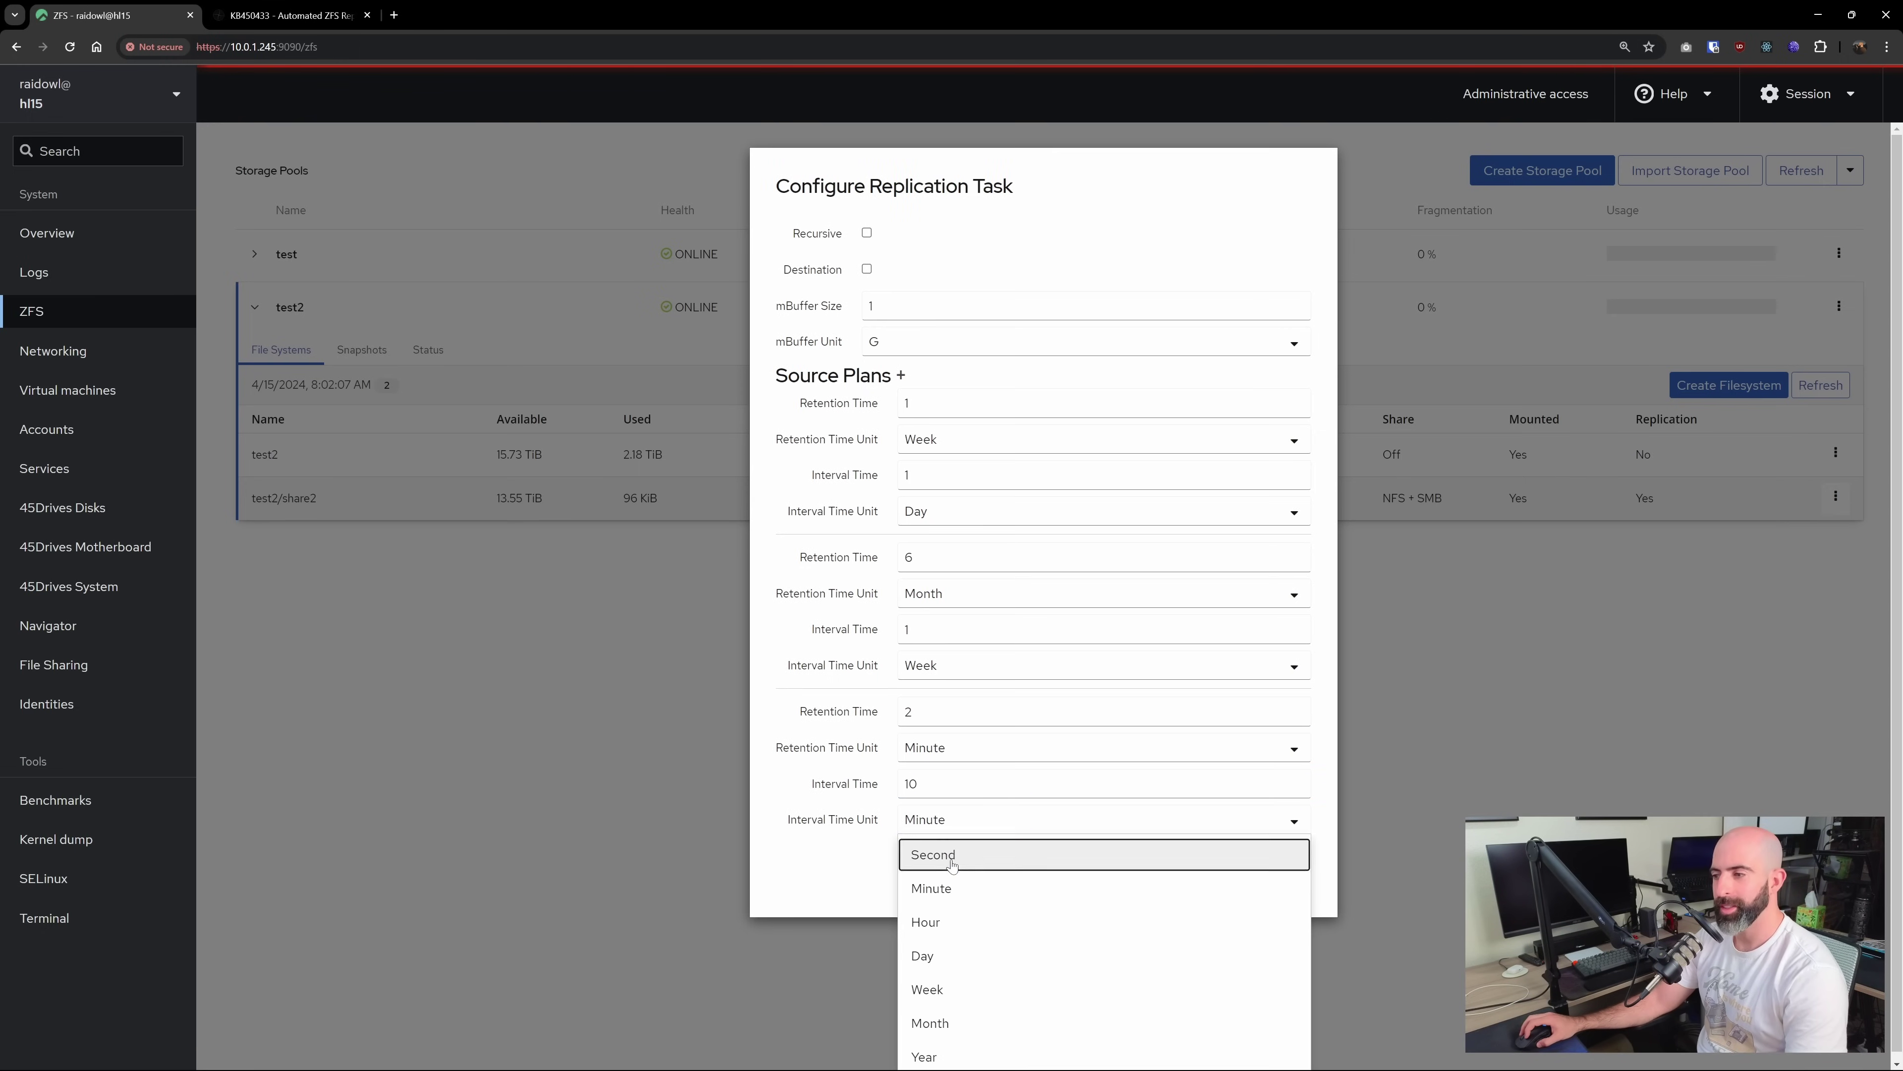
click(940, 855)
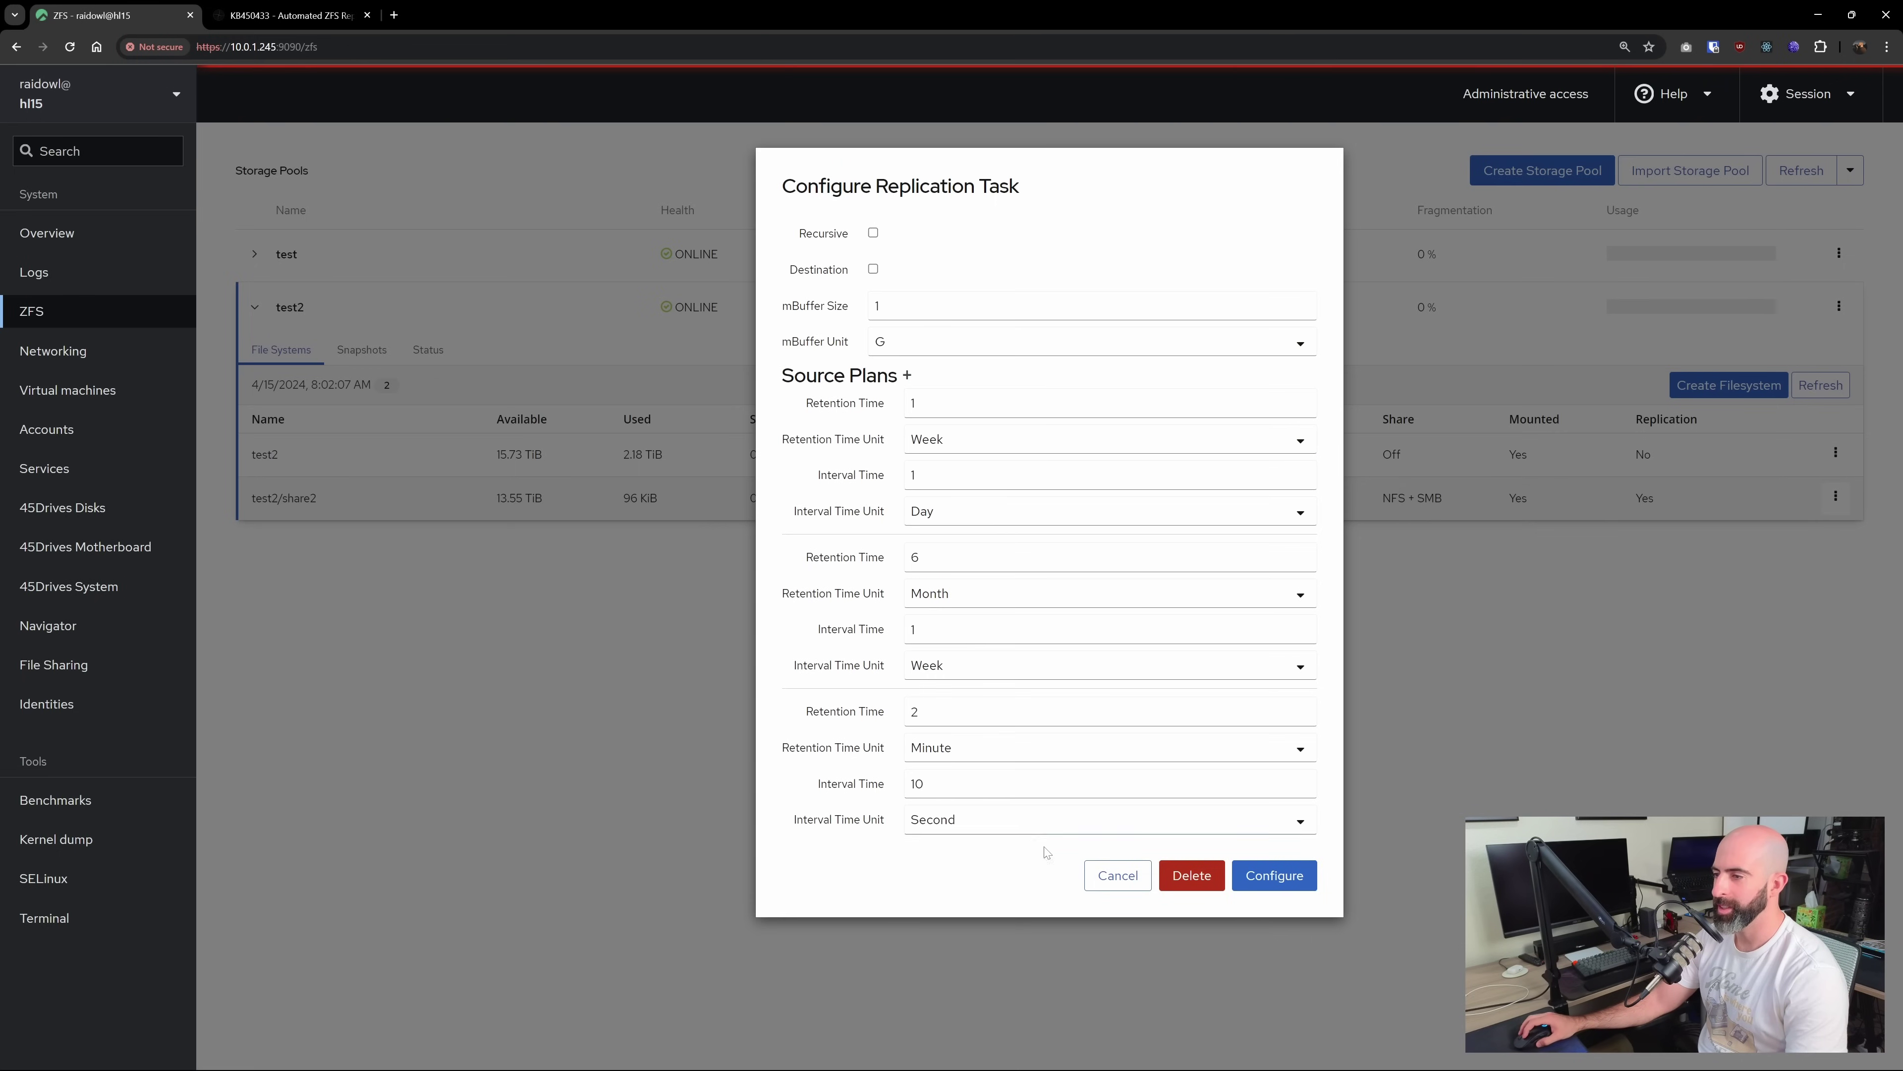
click(1273, 876)
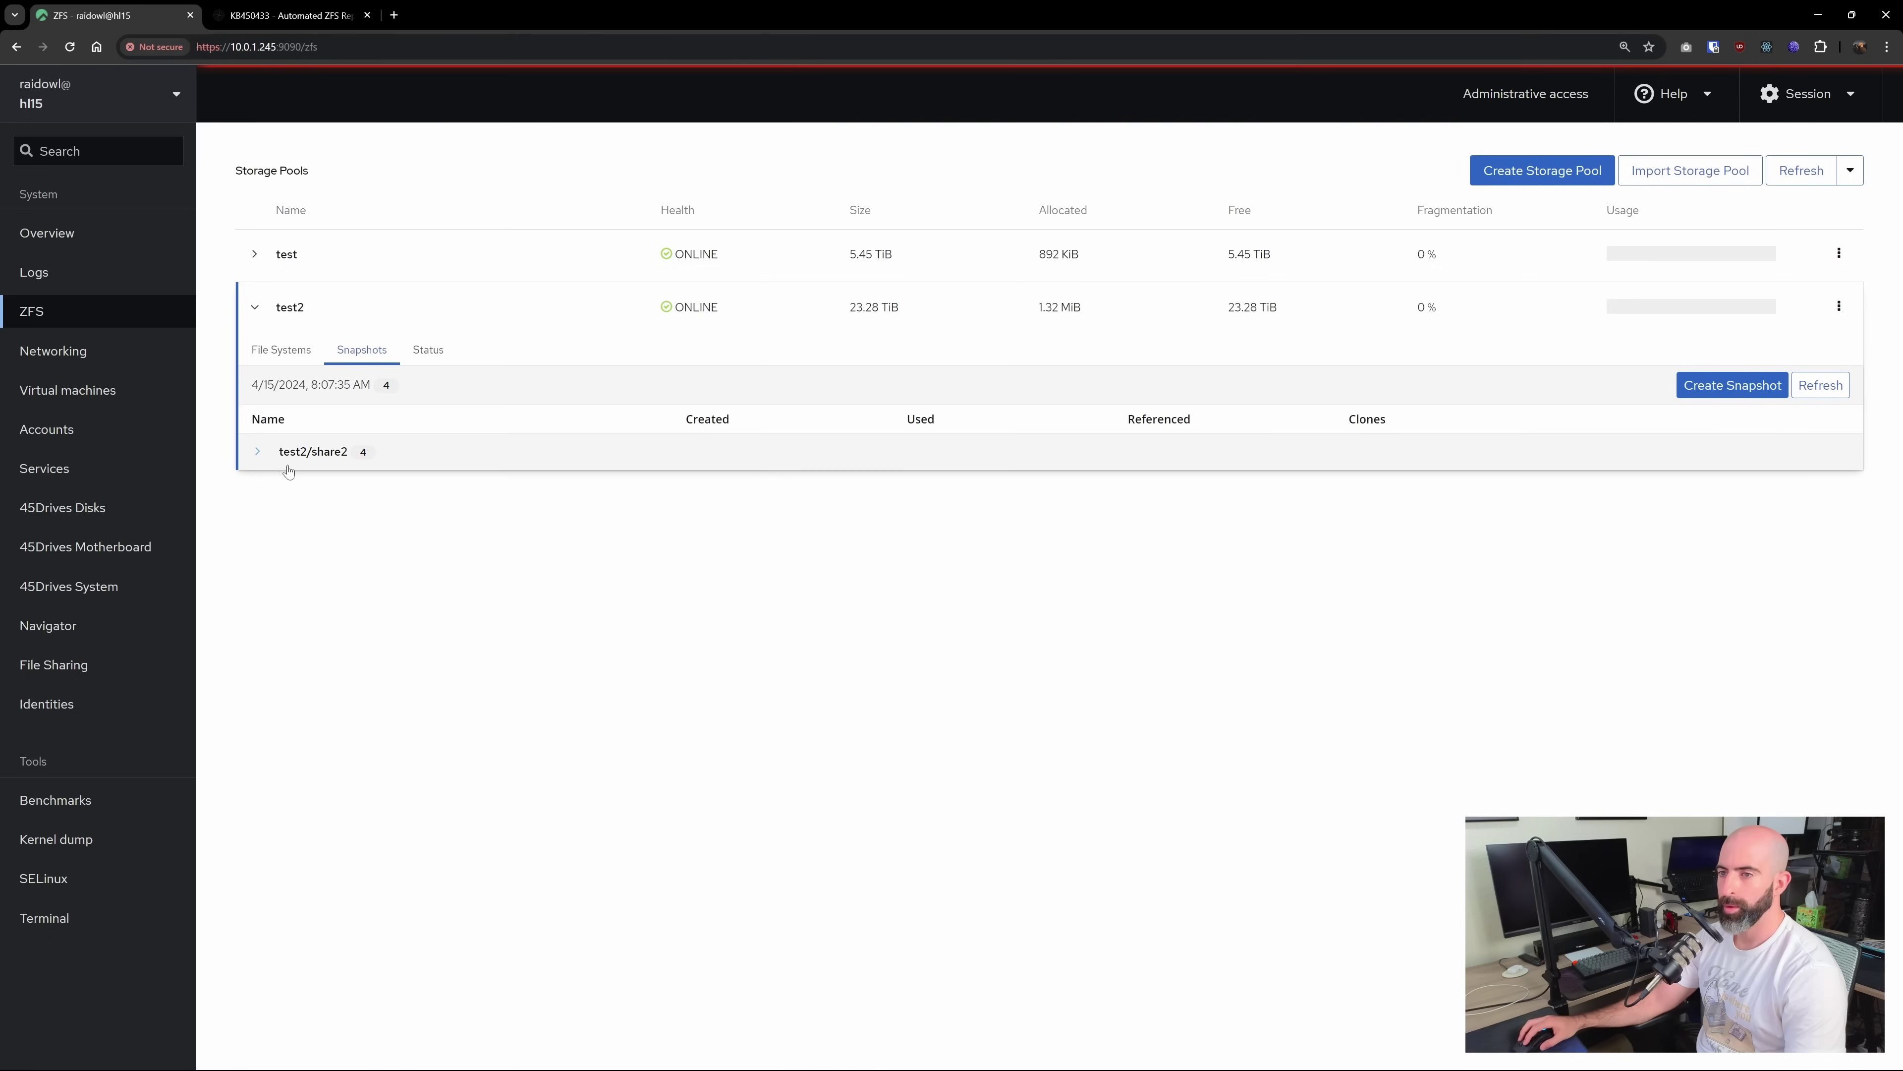
Expand test2/share2's snapshots, inspect the 090700 snapshot's actions, then return to File Systems
click(257, 451)
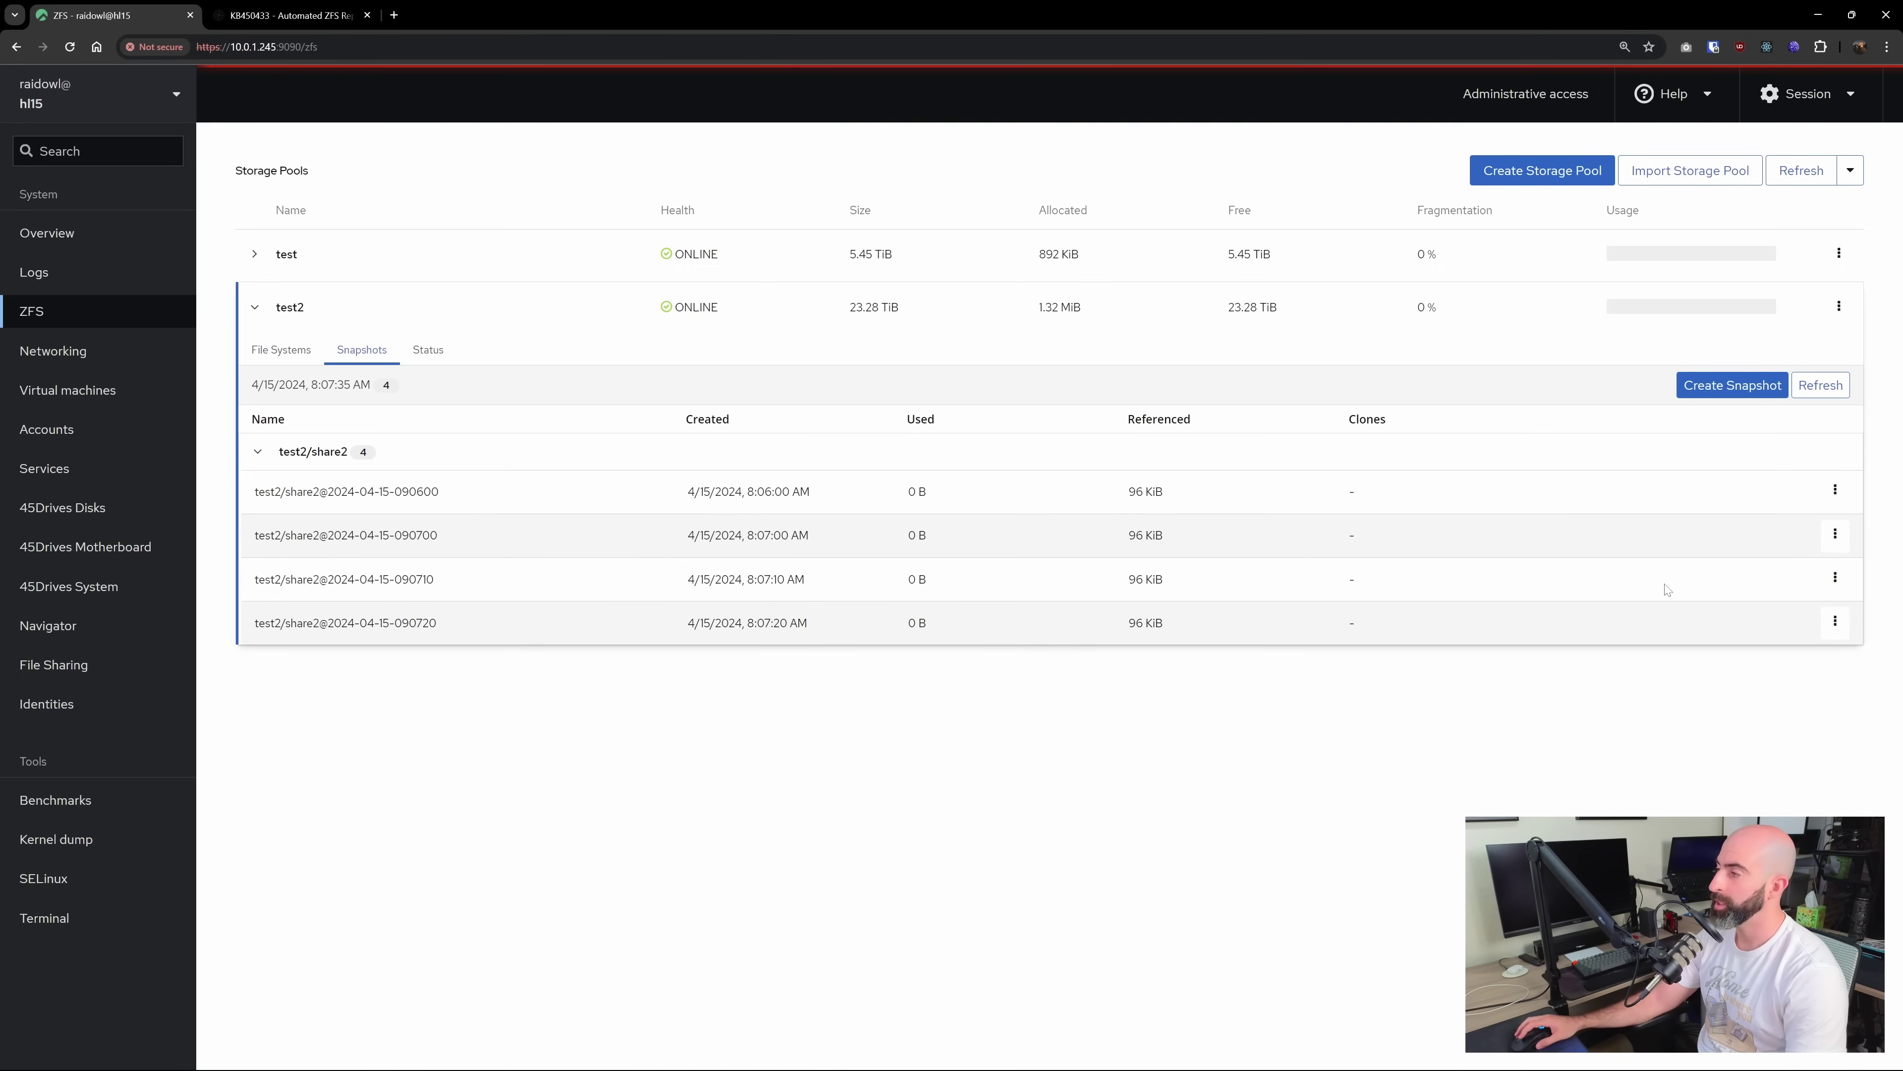
click(1833, 536)
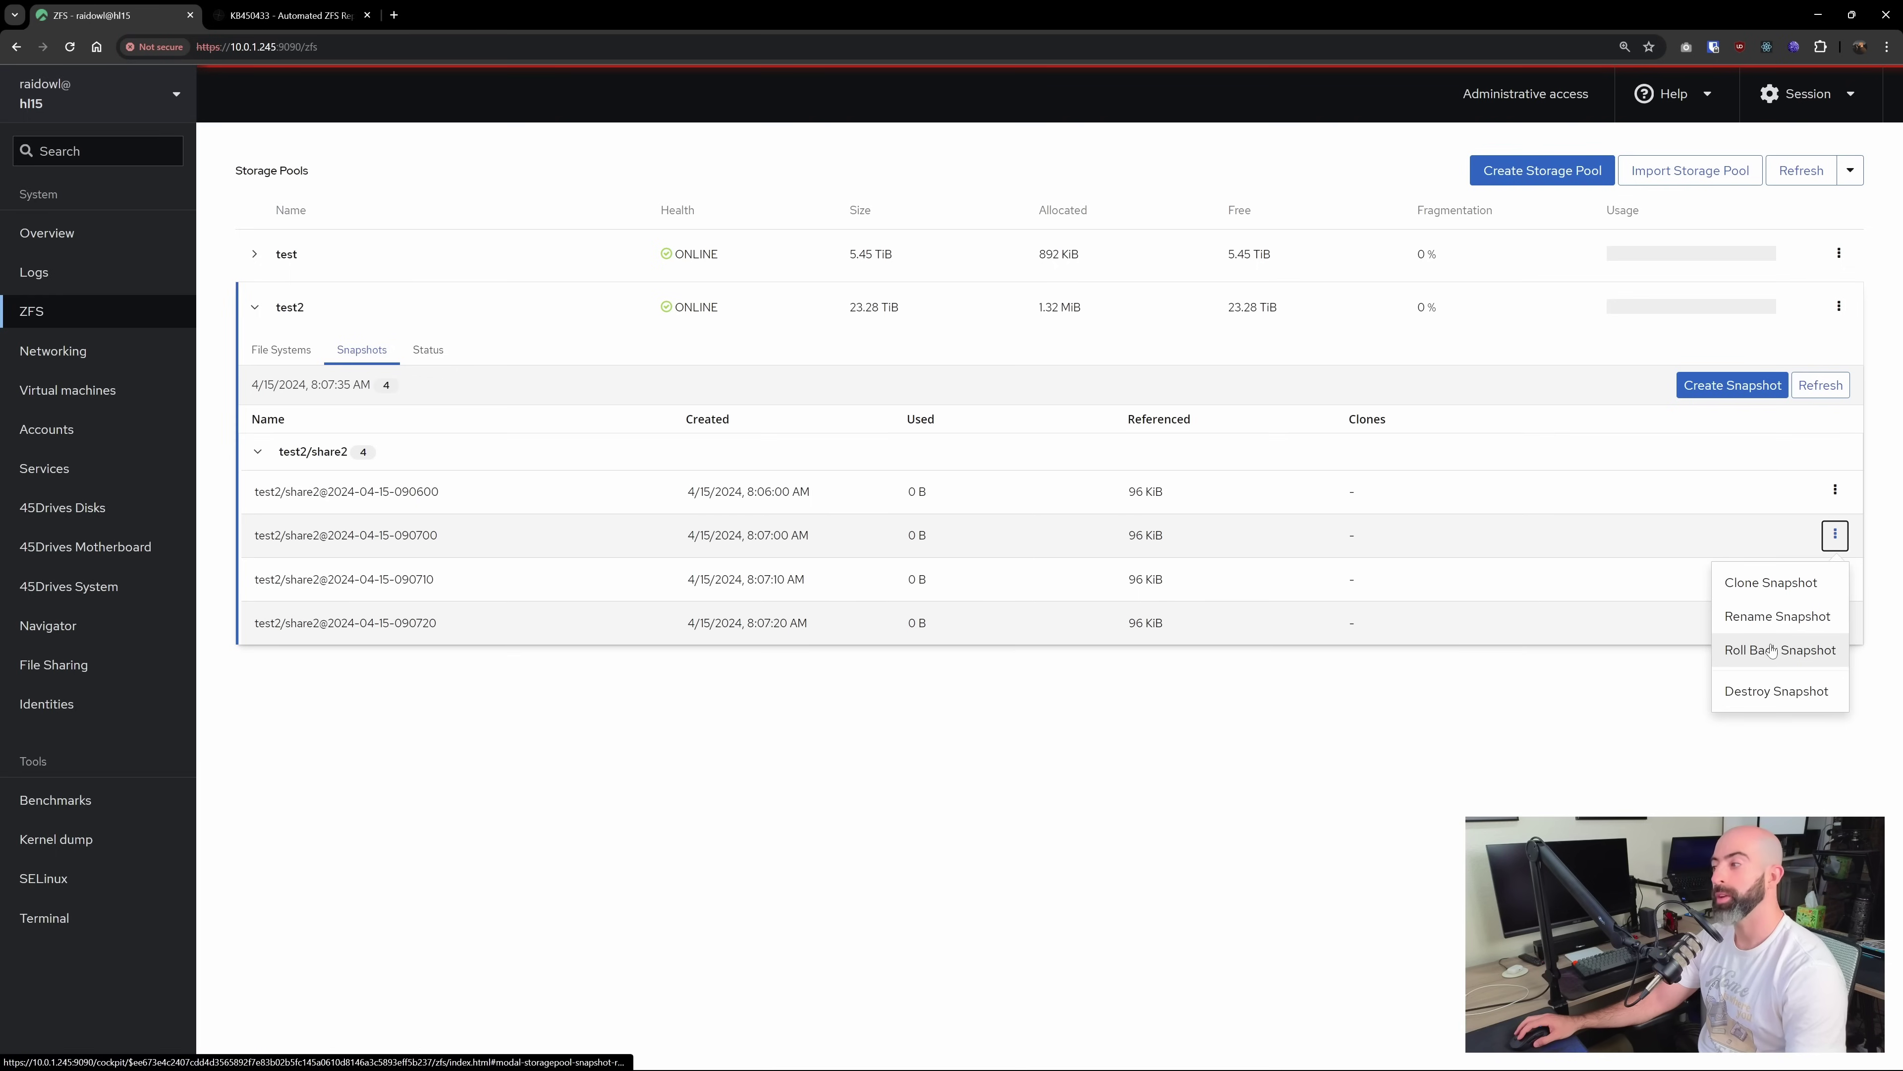
click(1445, 671)
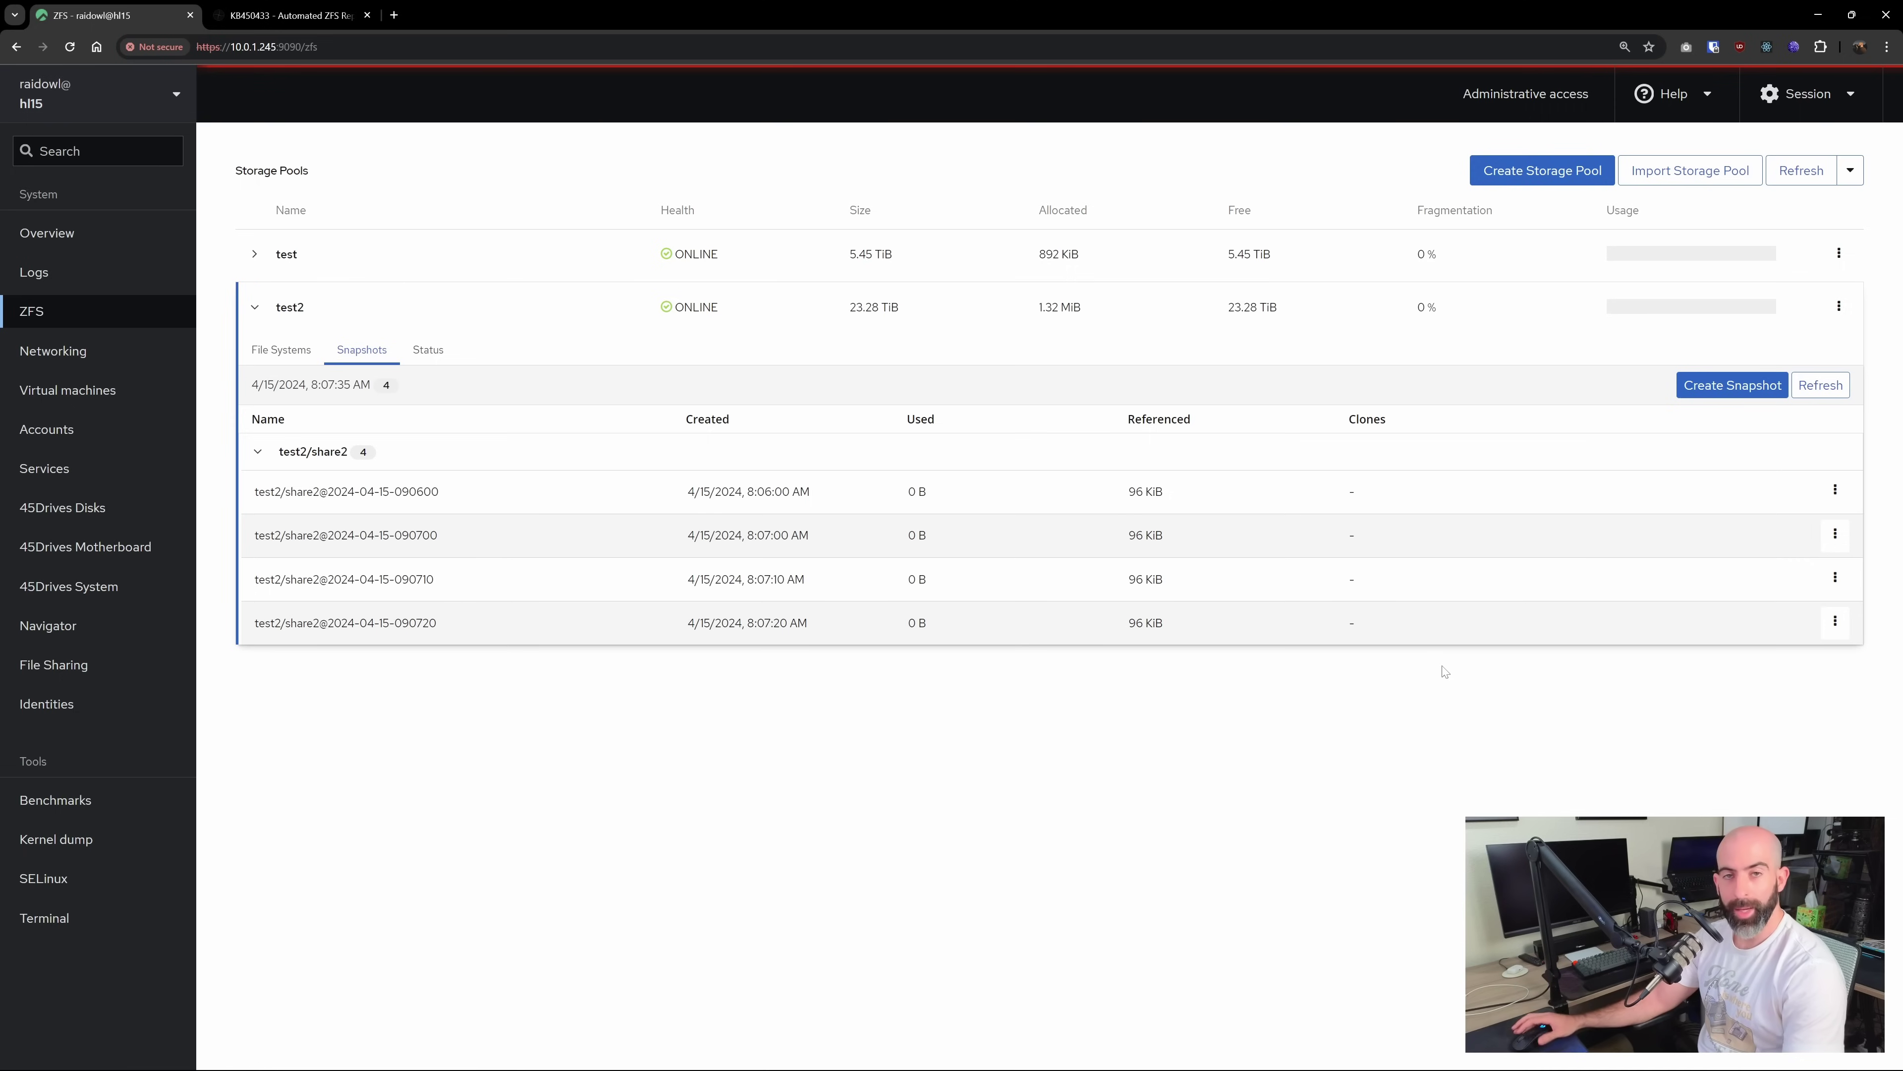
click(292, 358)
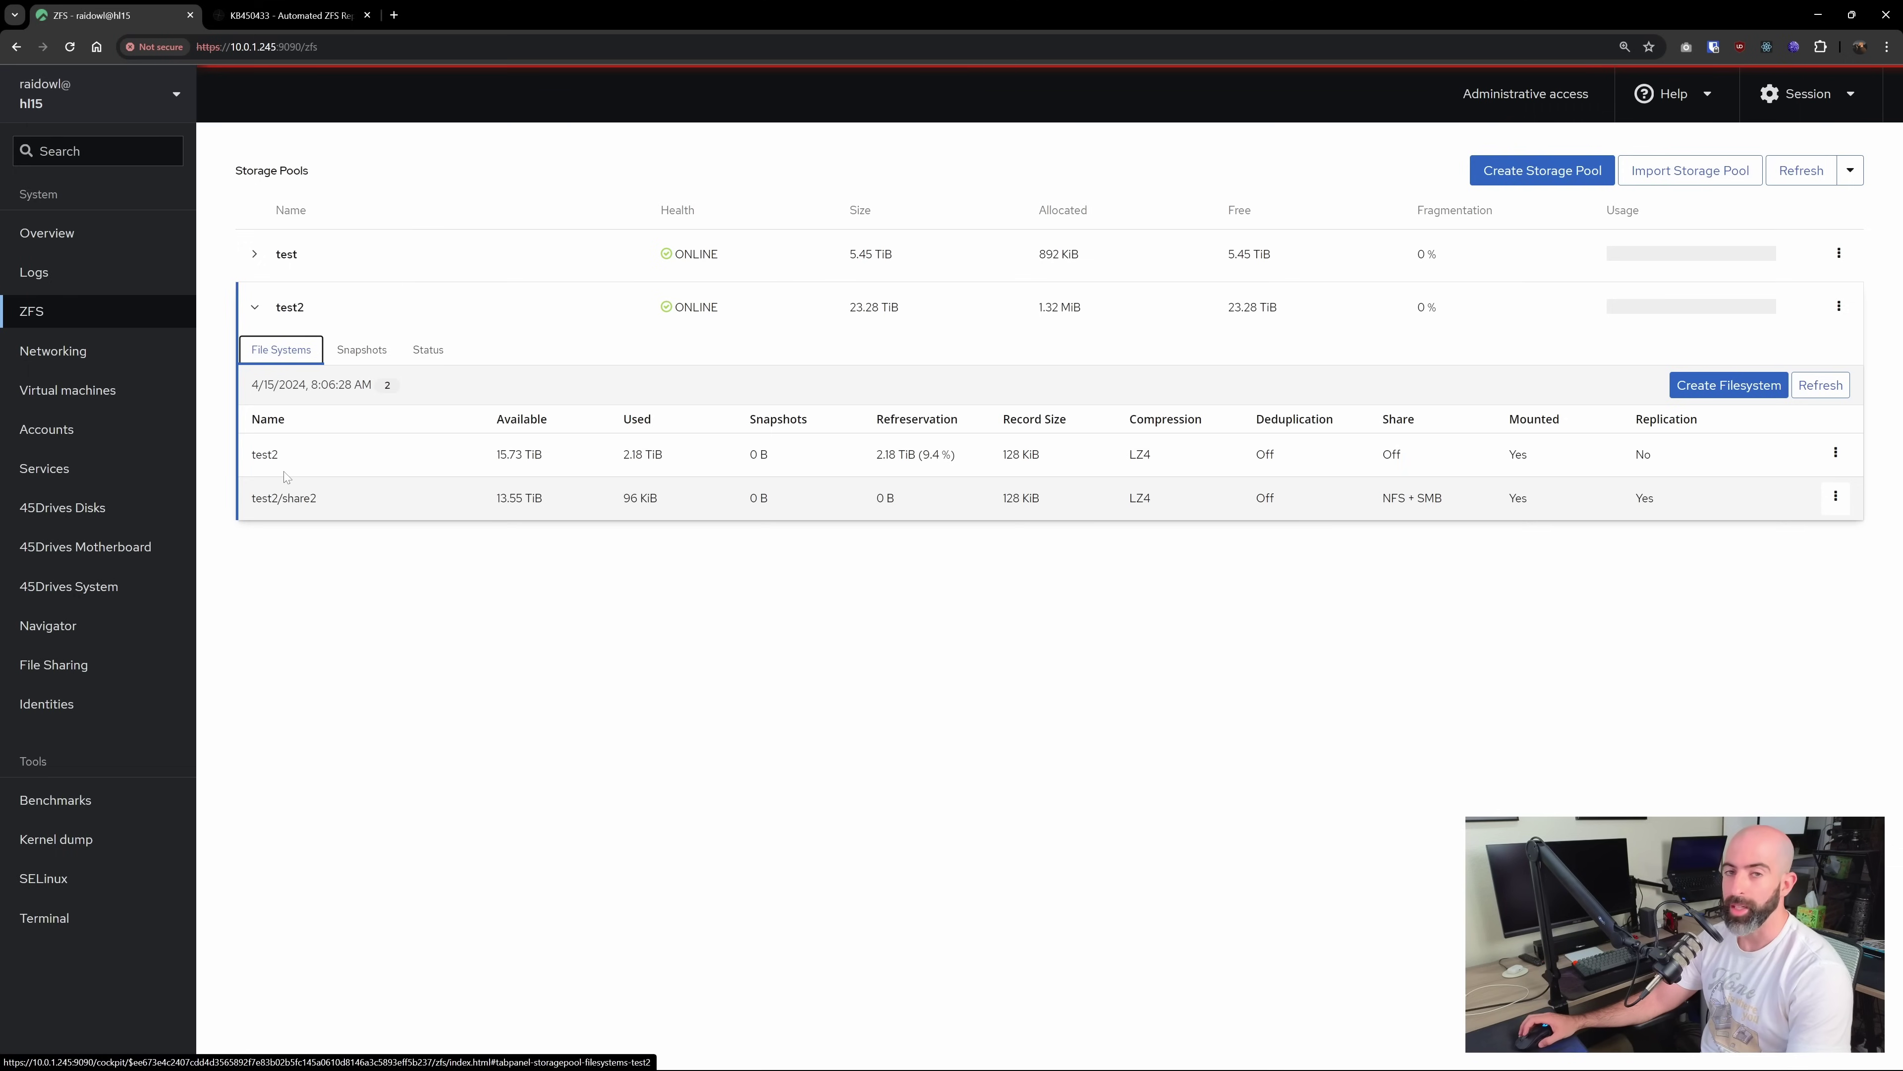
click(319, 459)
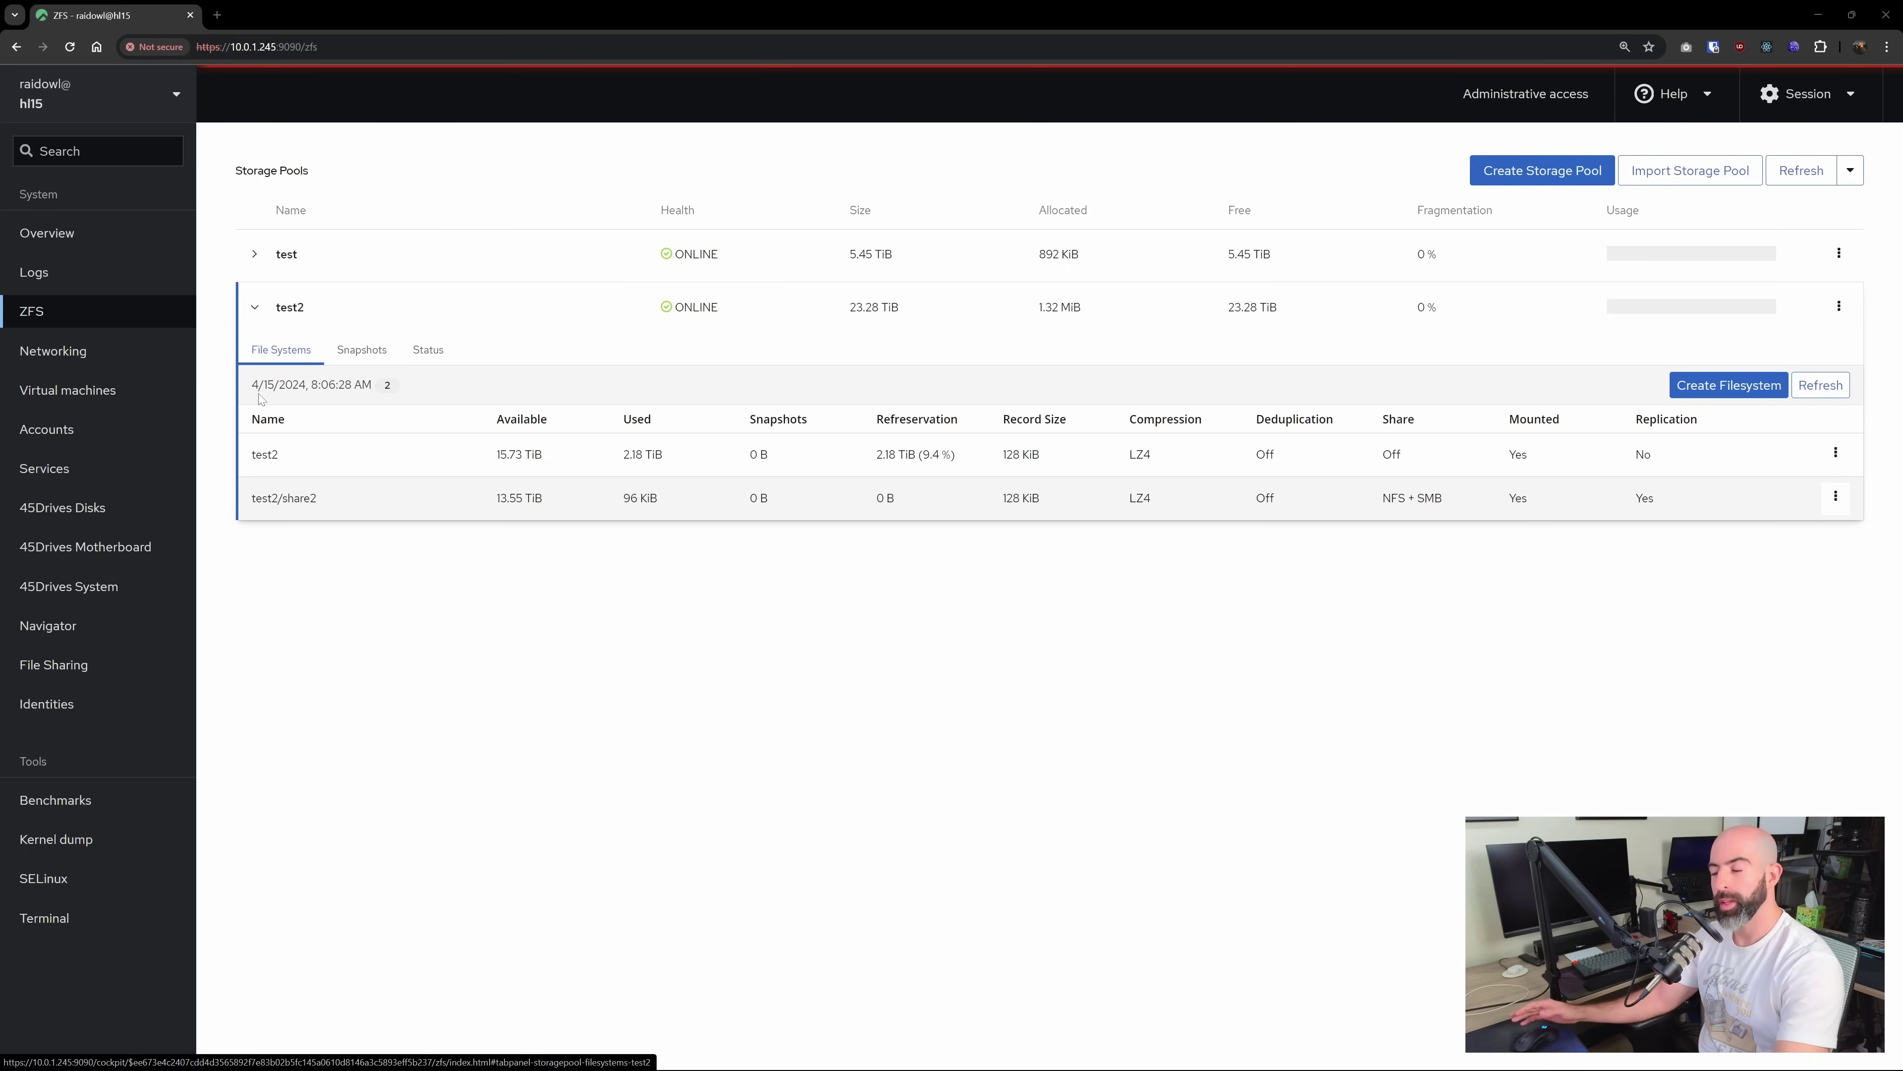
click(1835, 498)
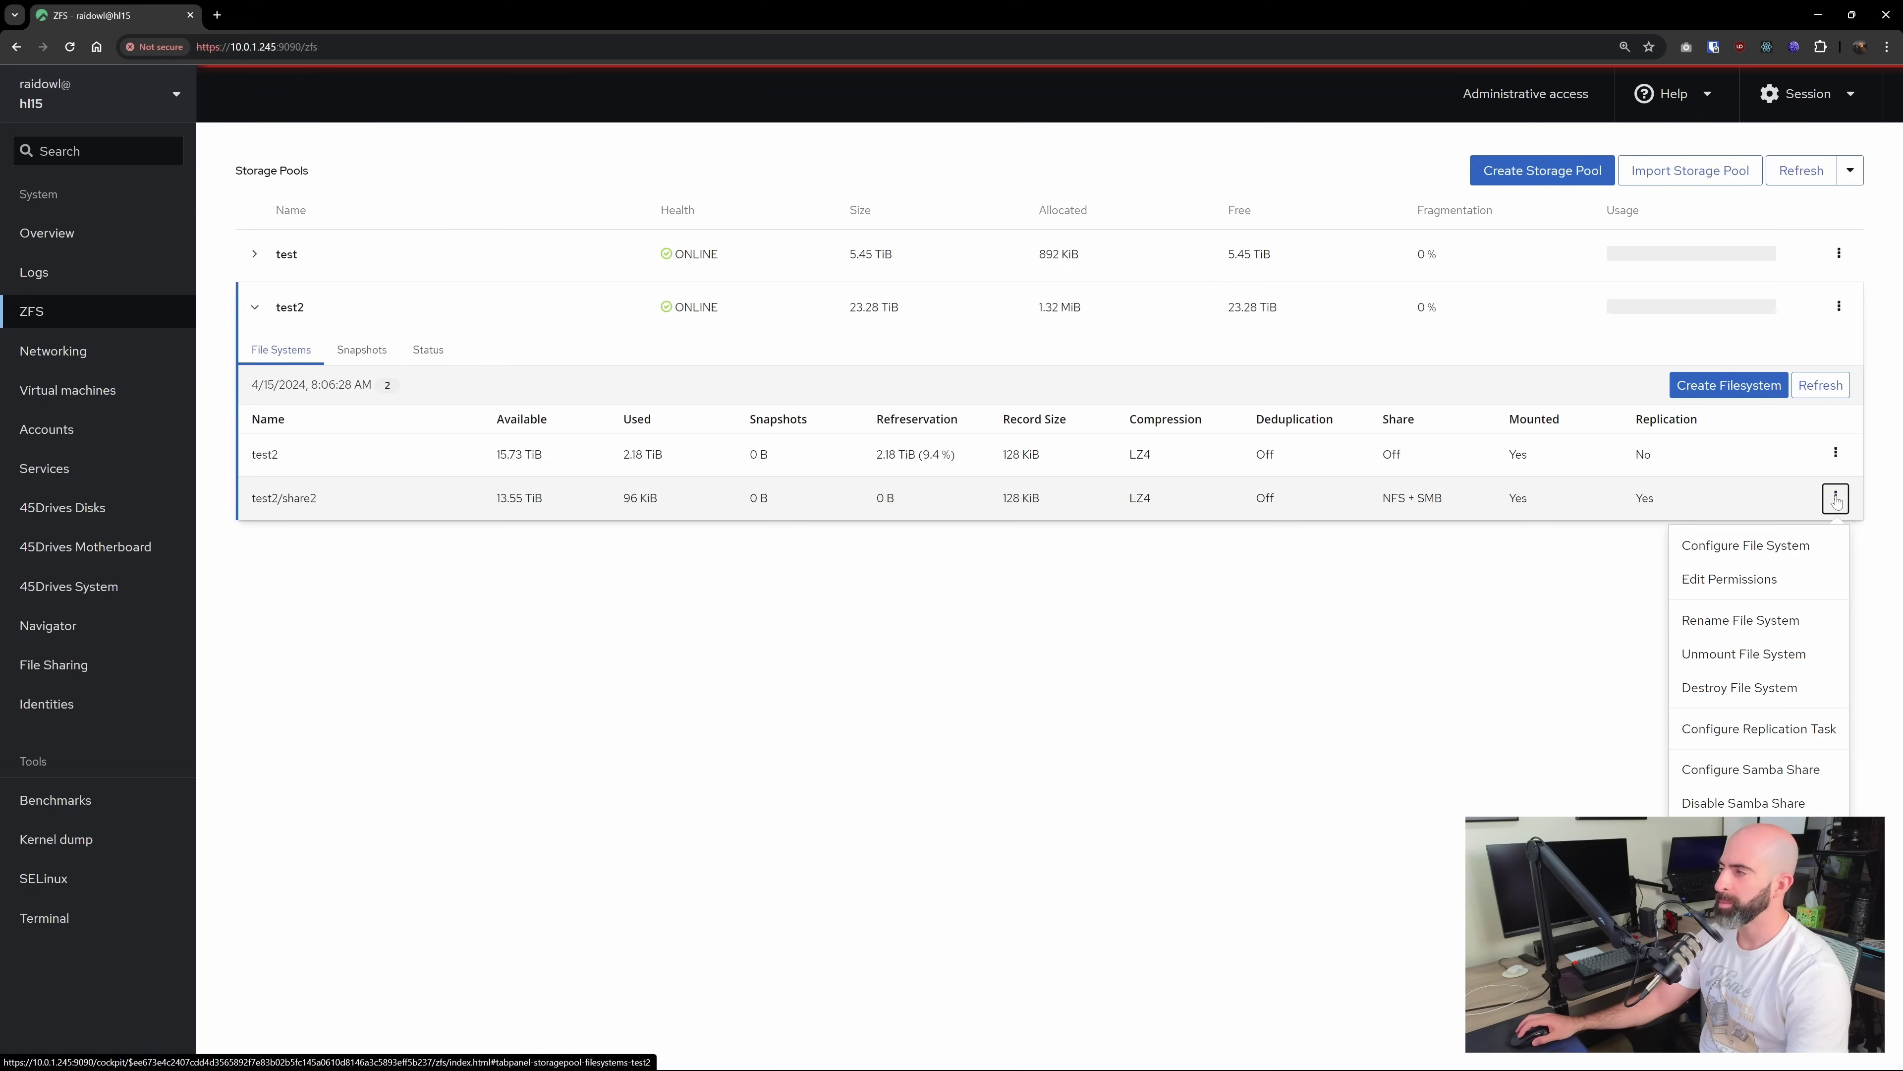
click(1757, 732)
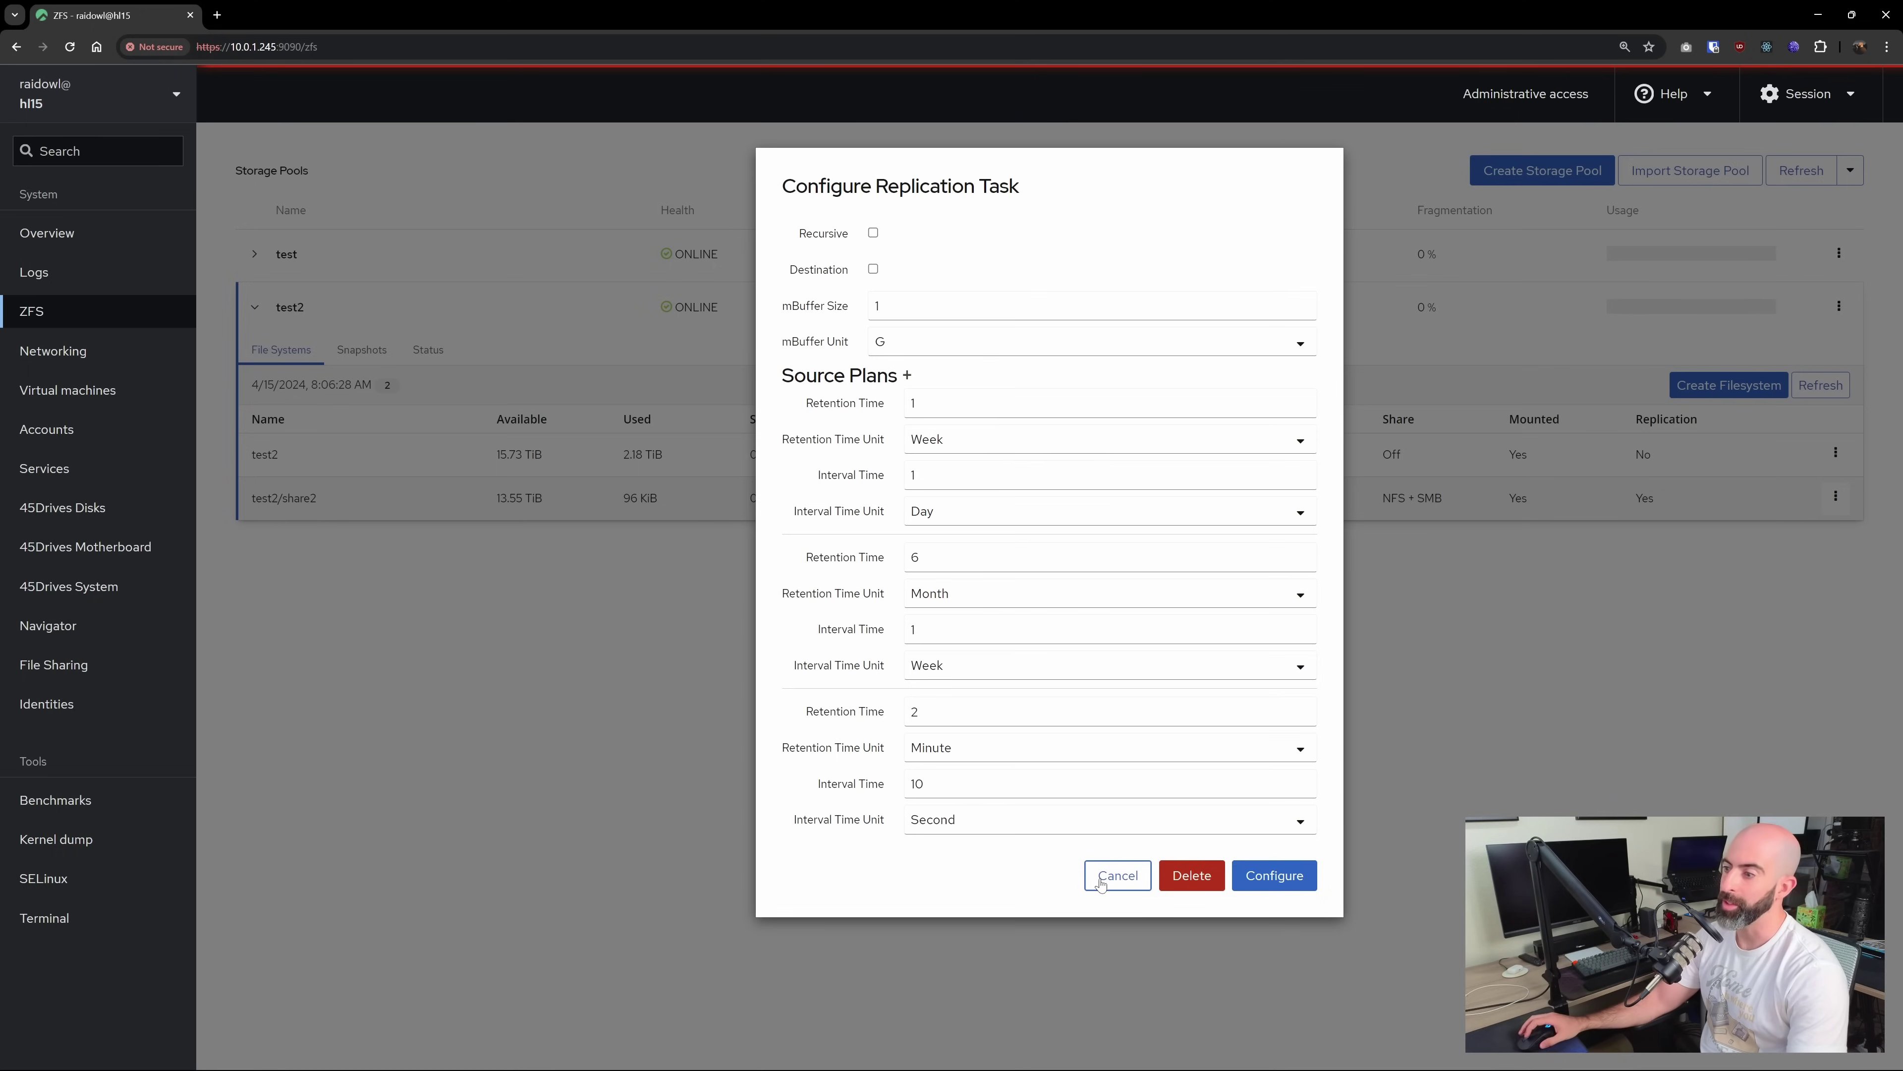
click(1102, 883)
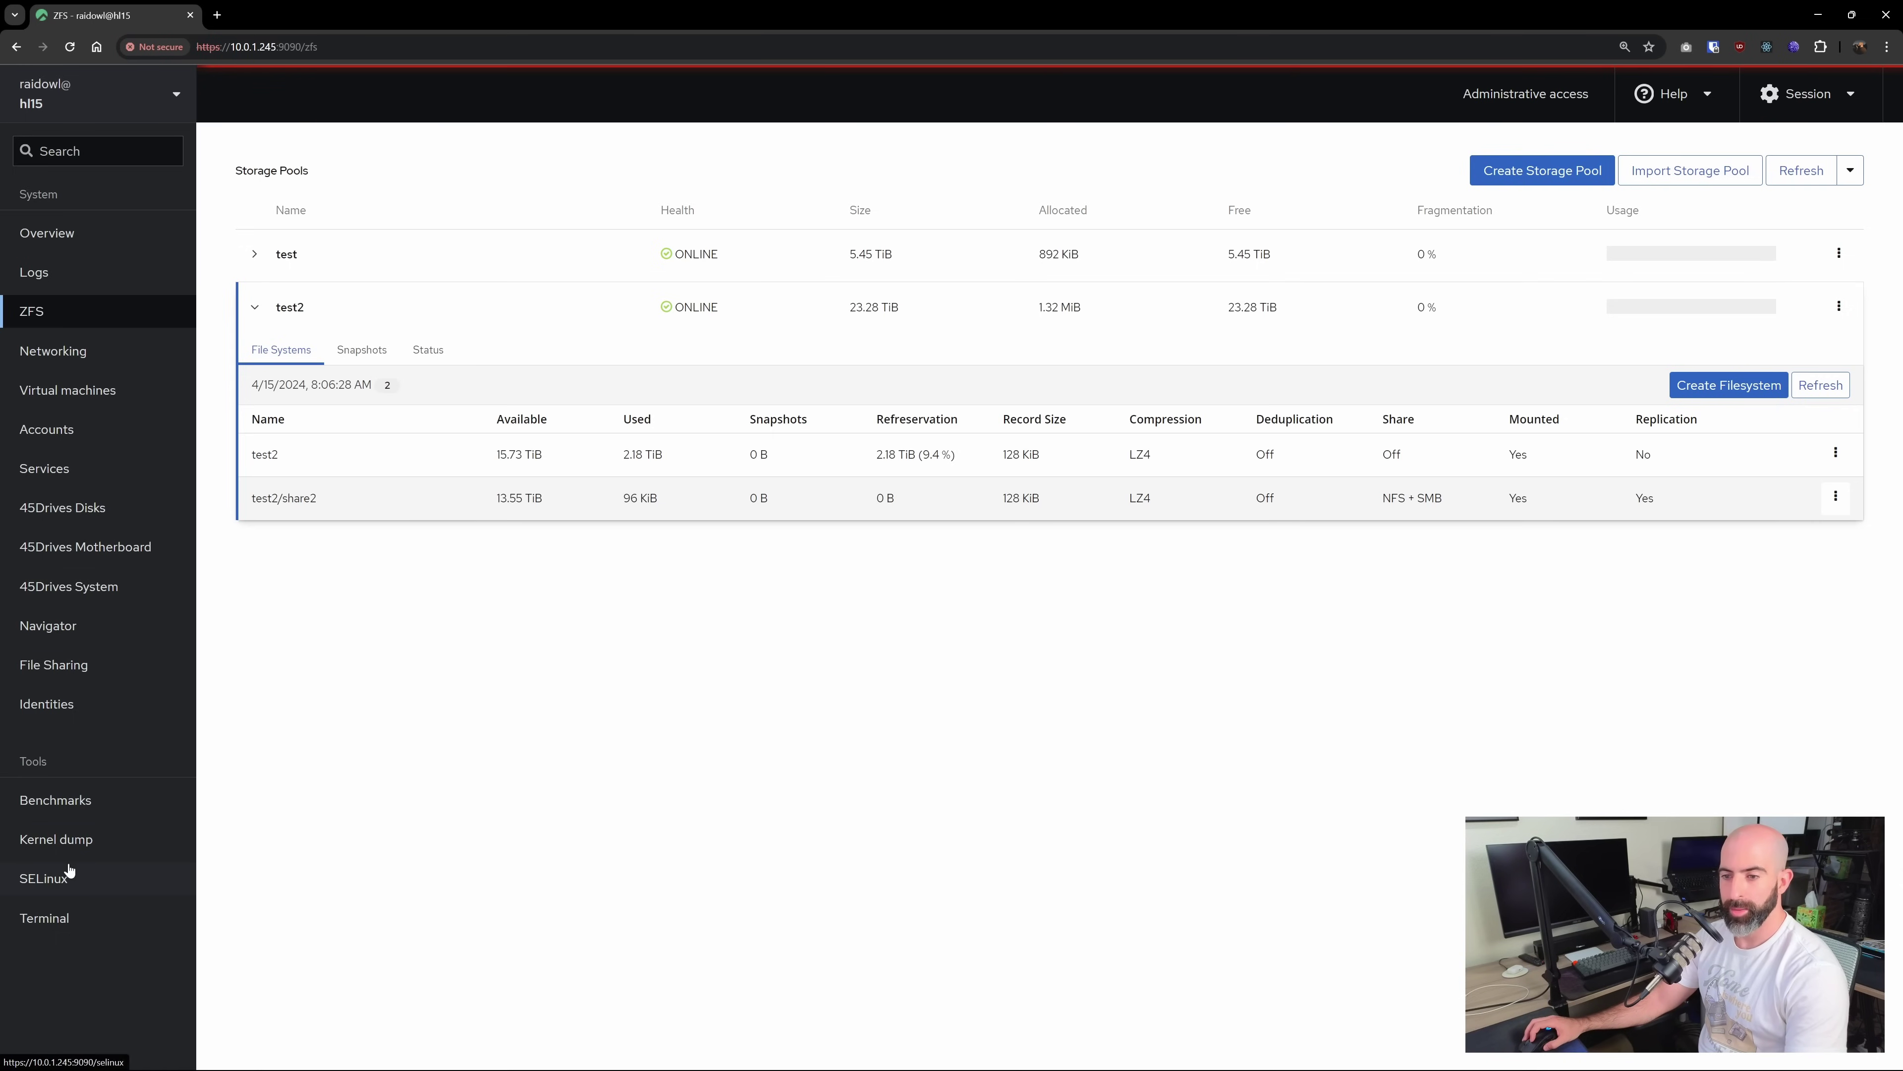
Launch a 2 GiB Max IOPS FIO benchmark on /test2/share2 from the Benchmarks page
click(67, 802)
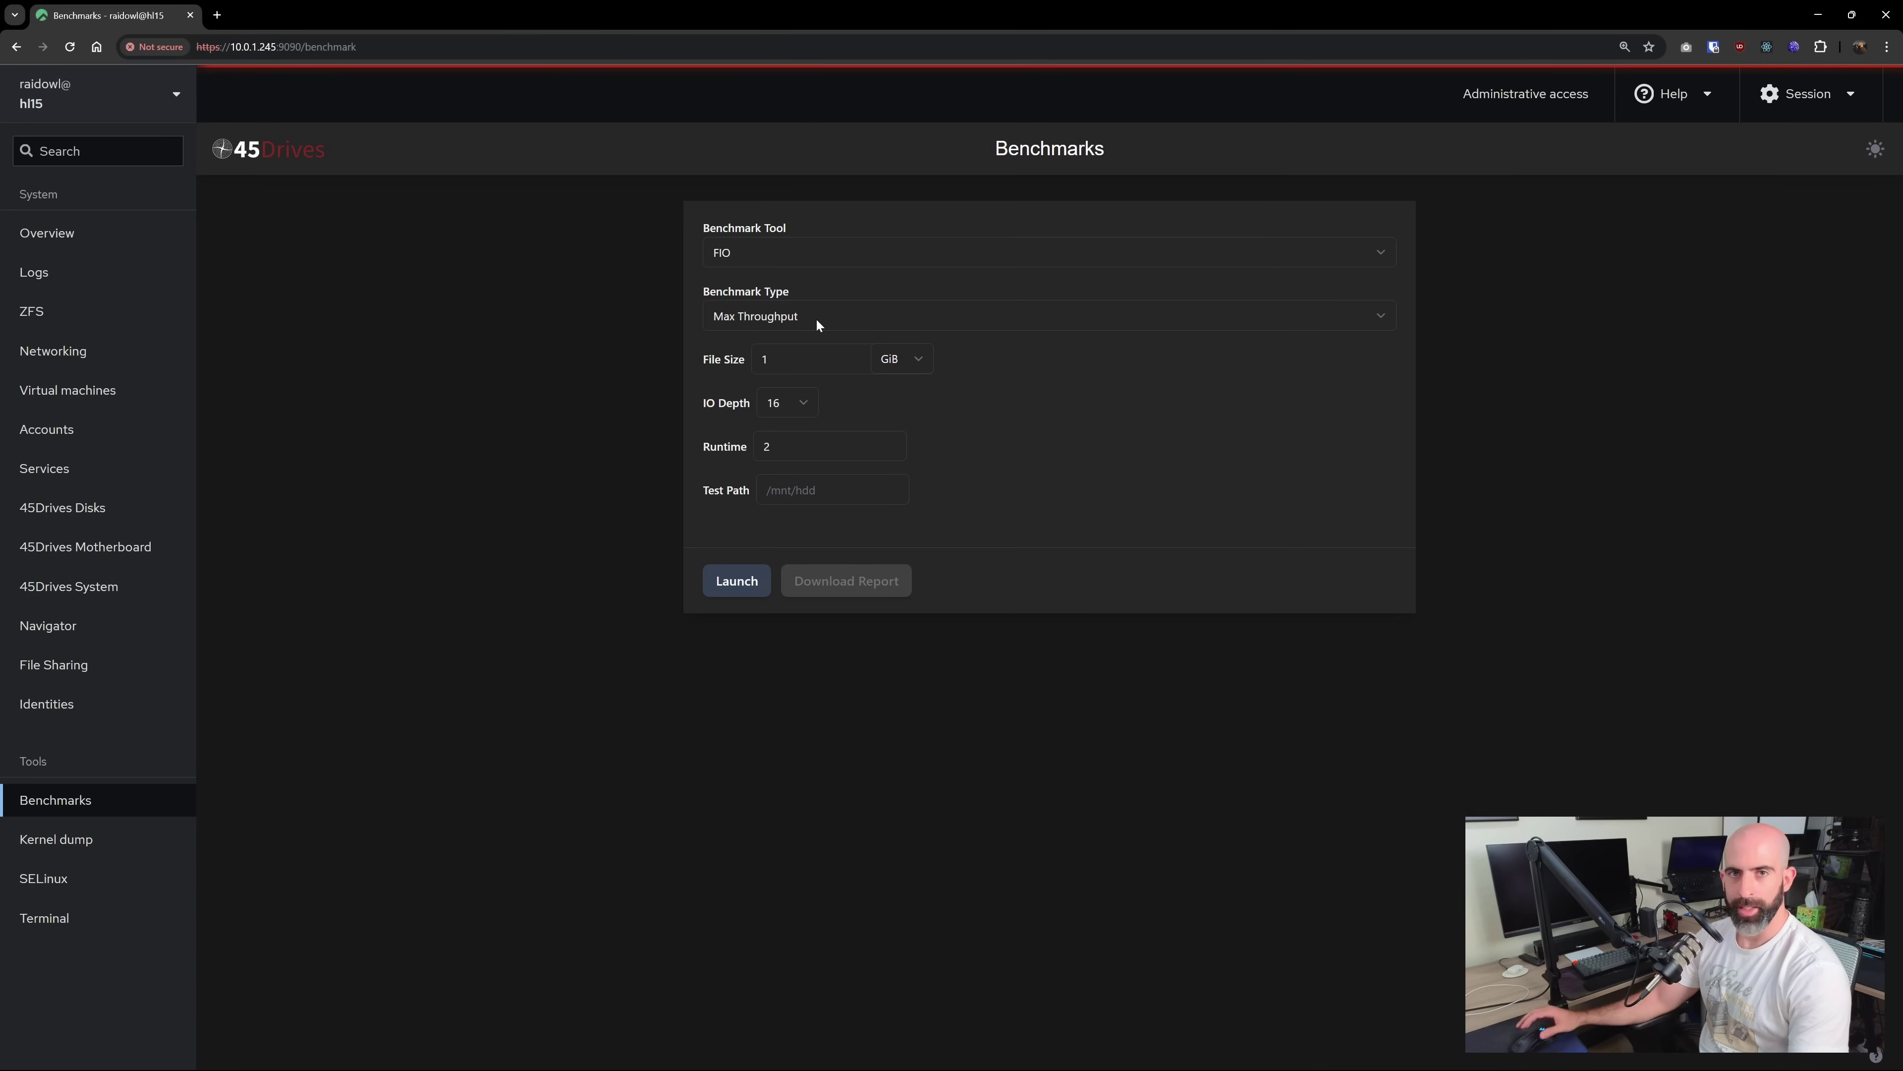
click(795, 316)
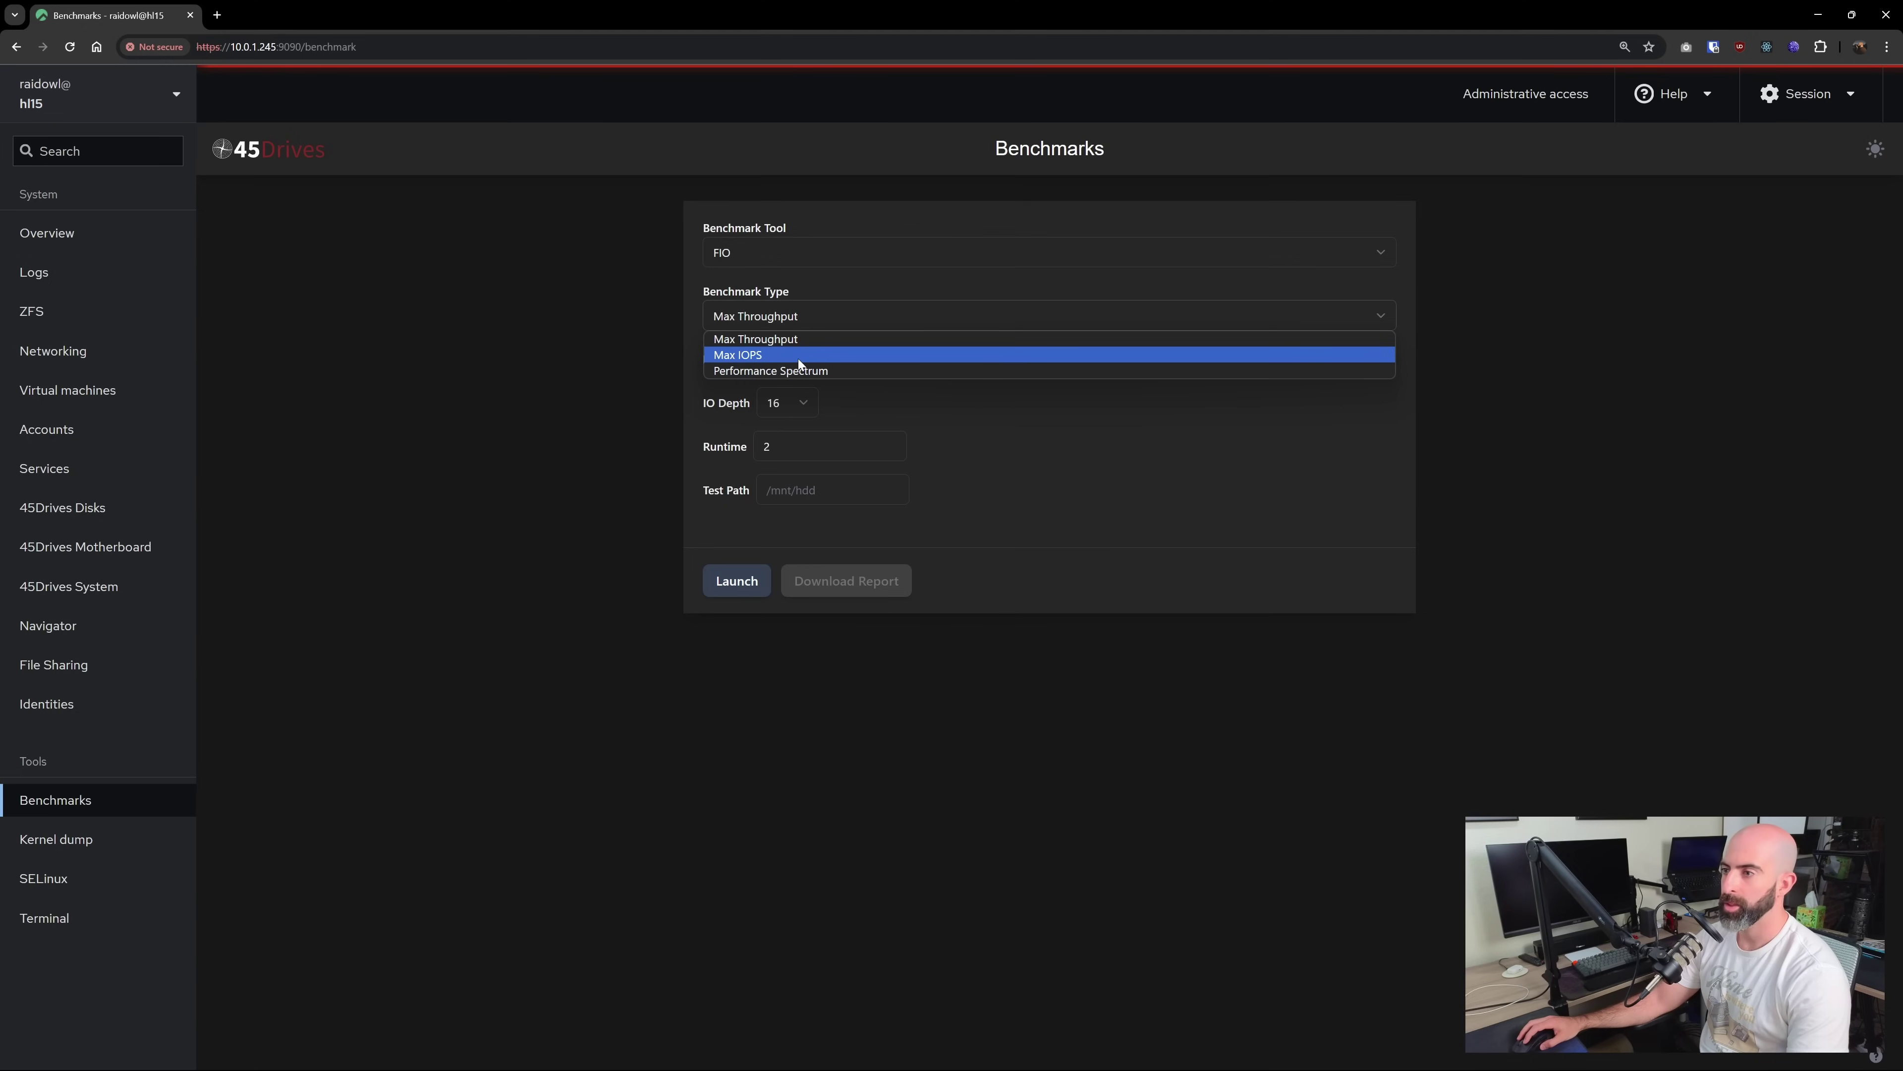
click(799, 357)
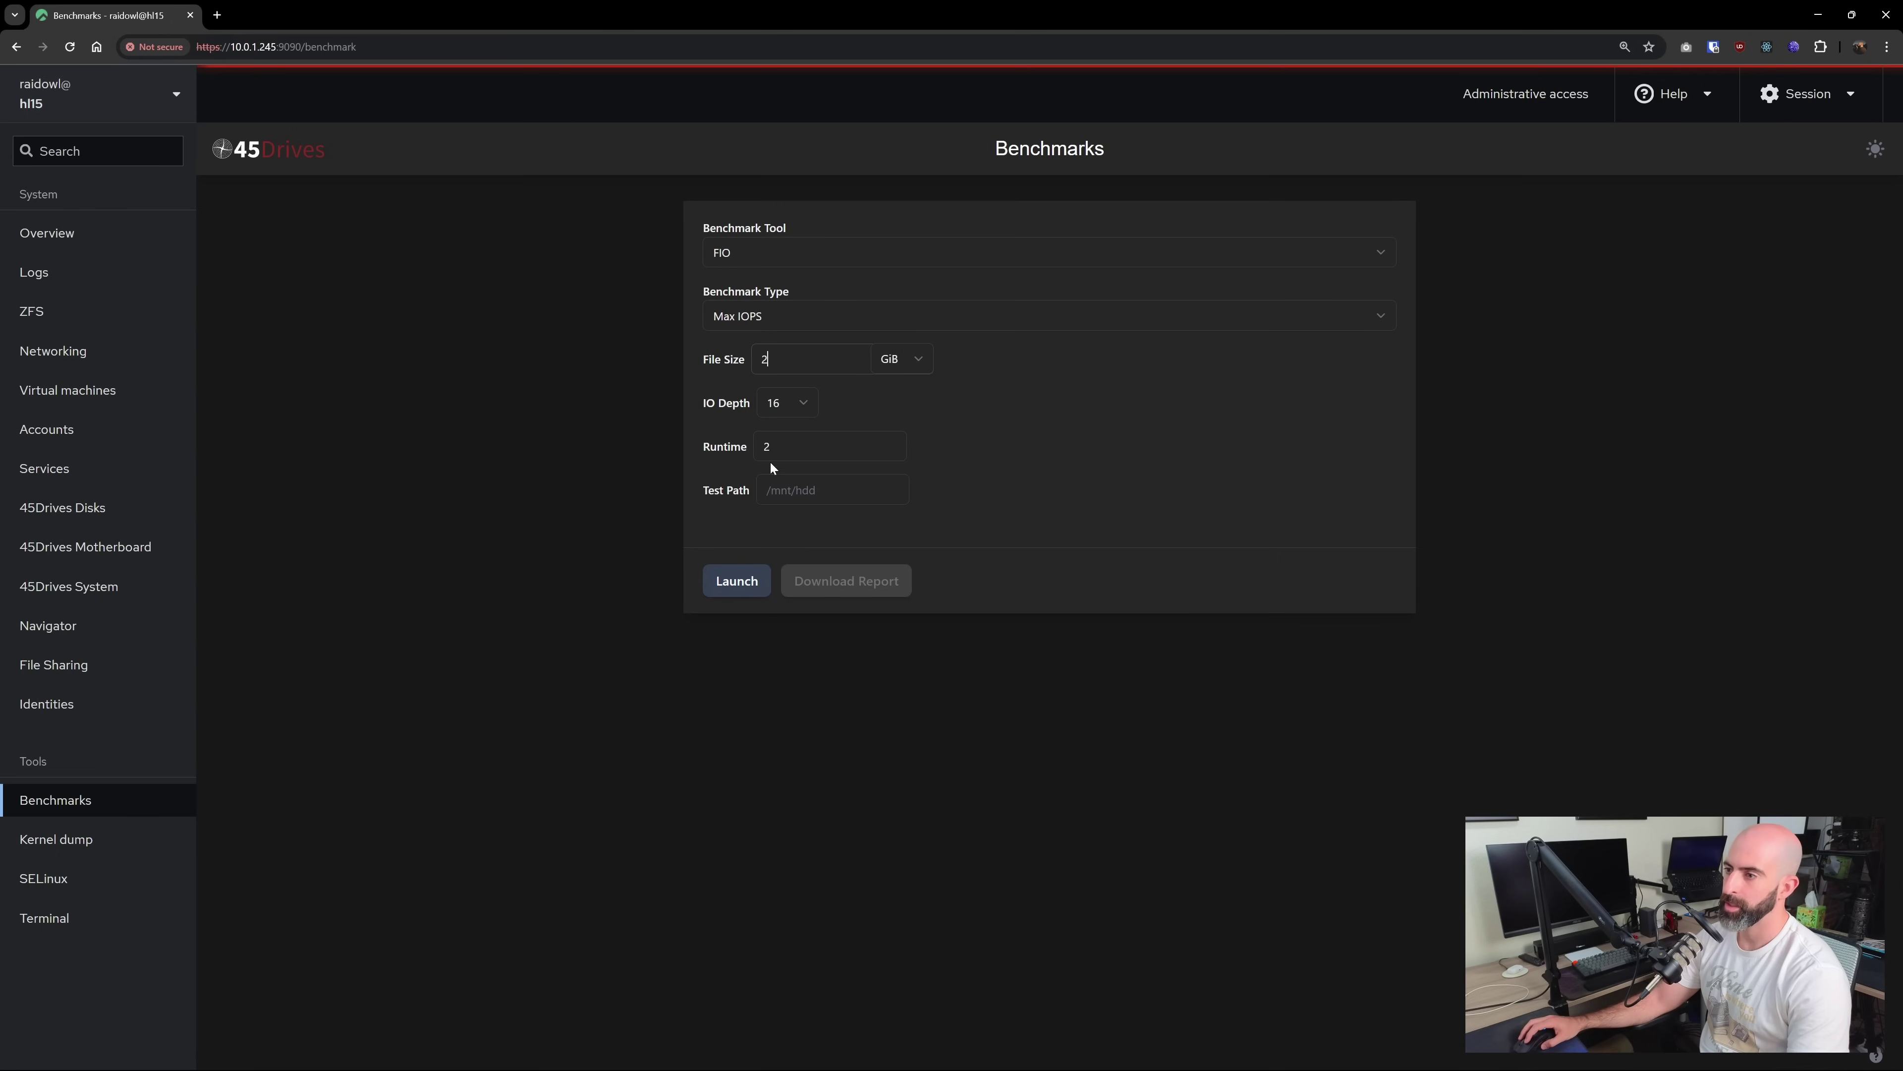
text(/)
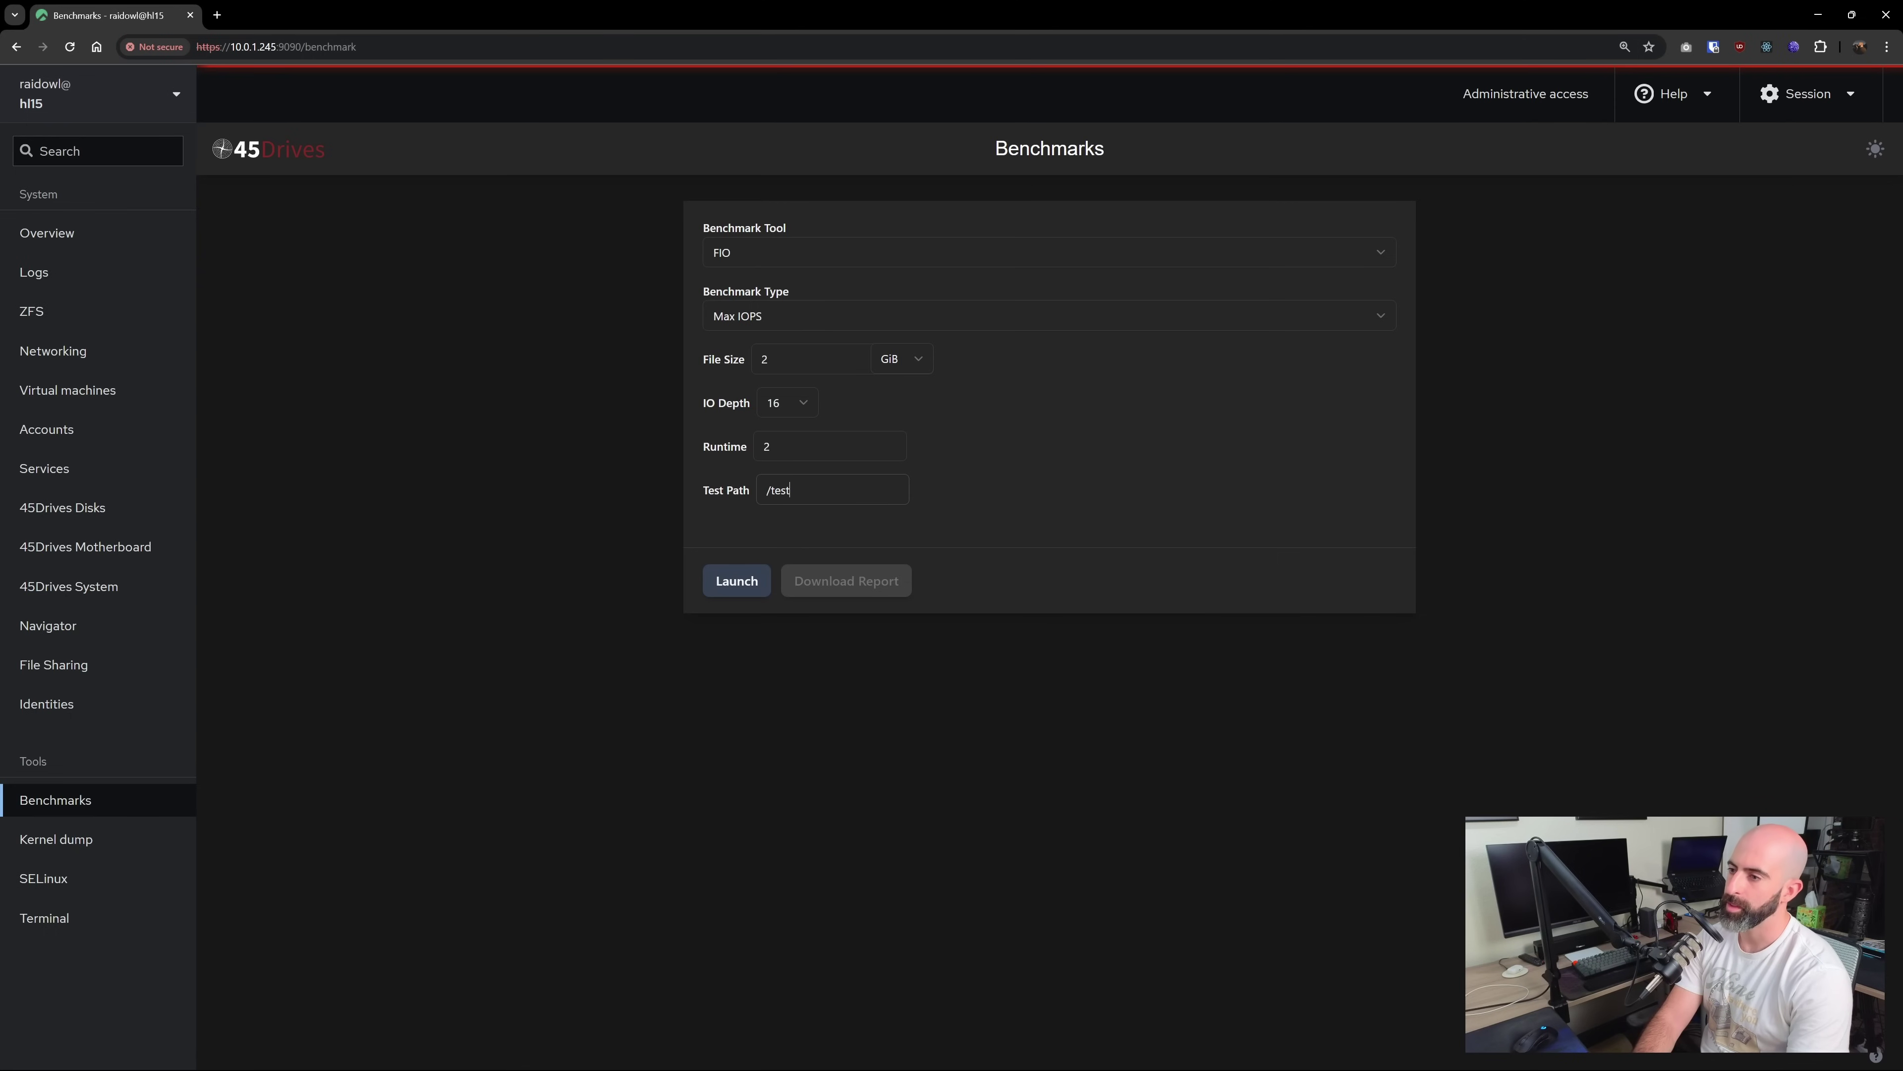
text(test)
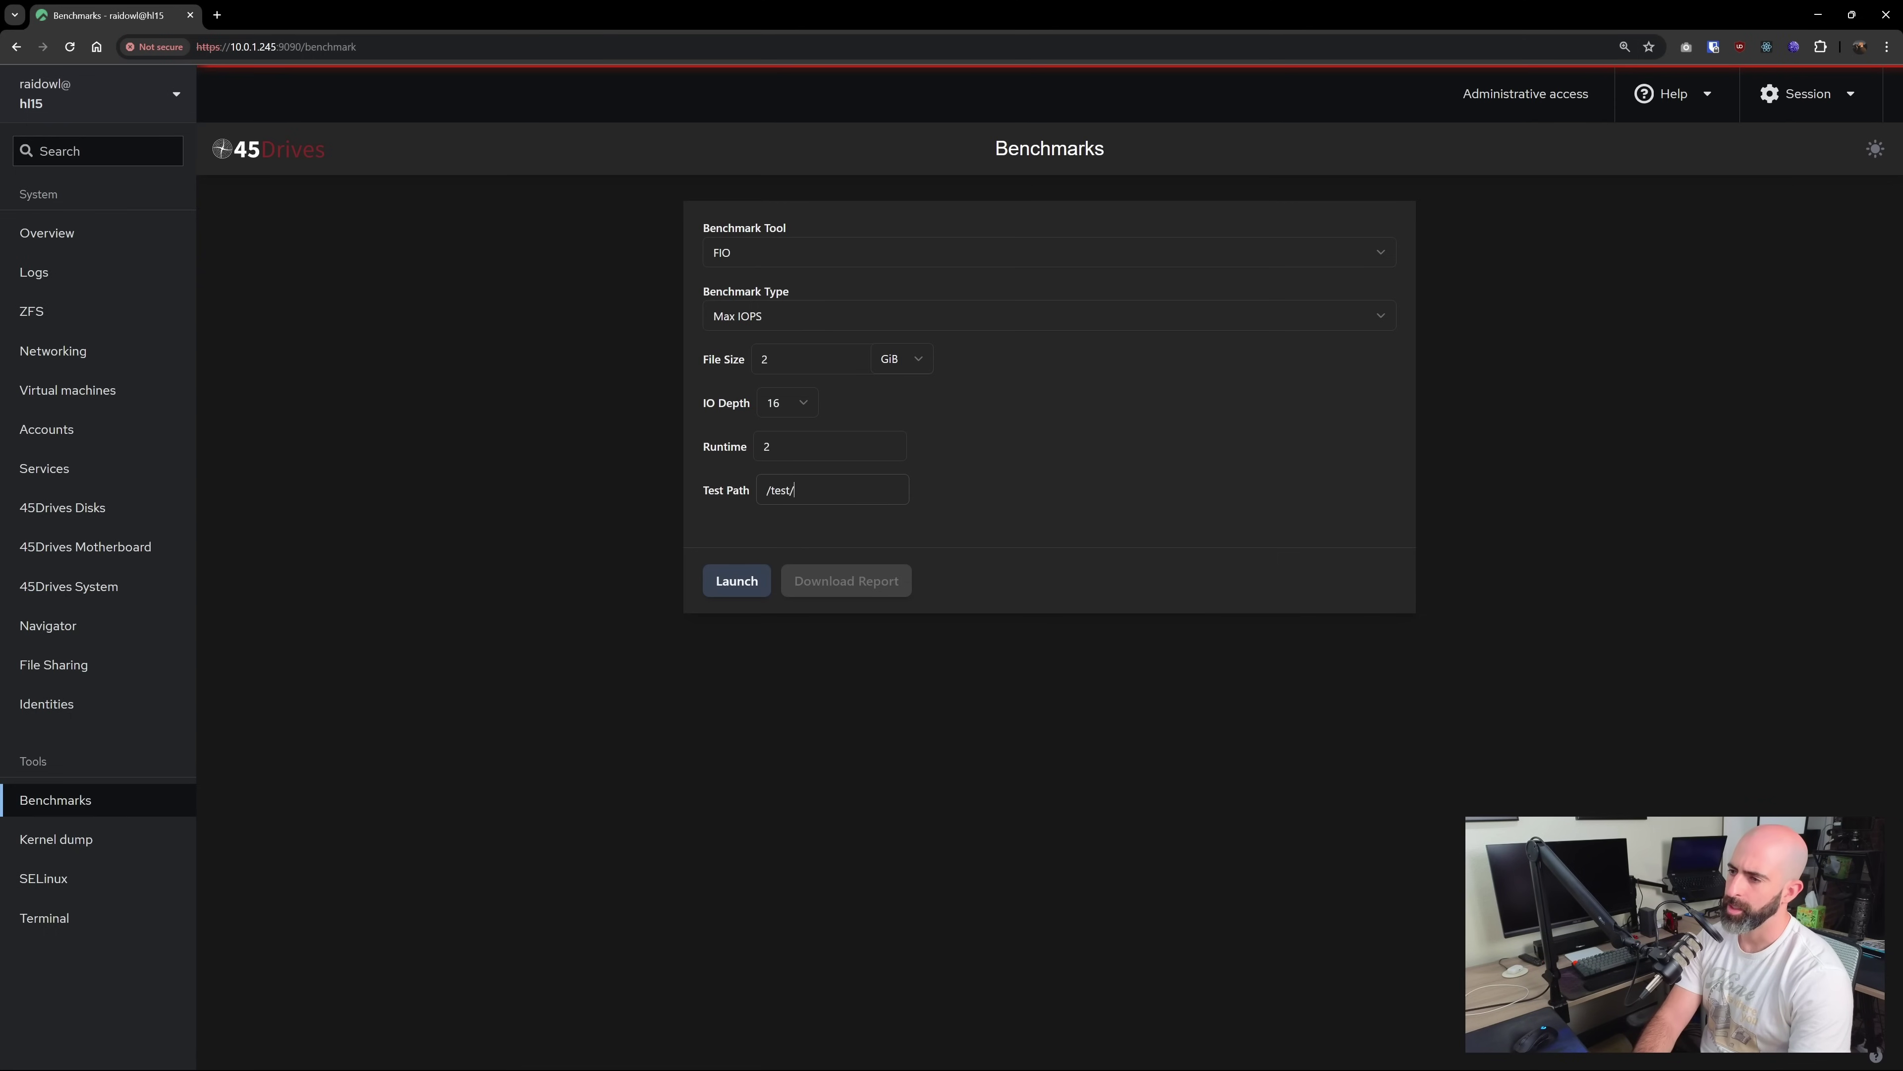
text(2/share2)
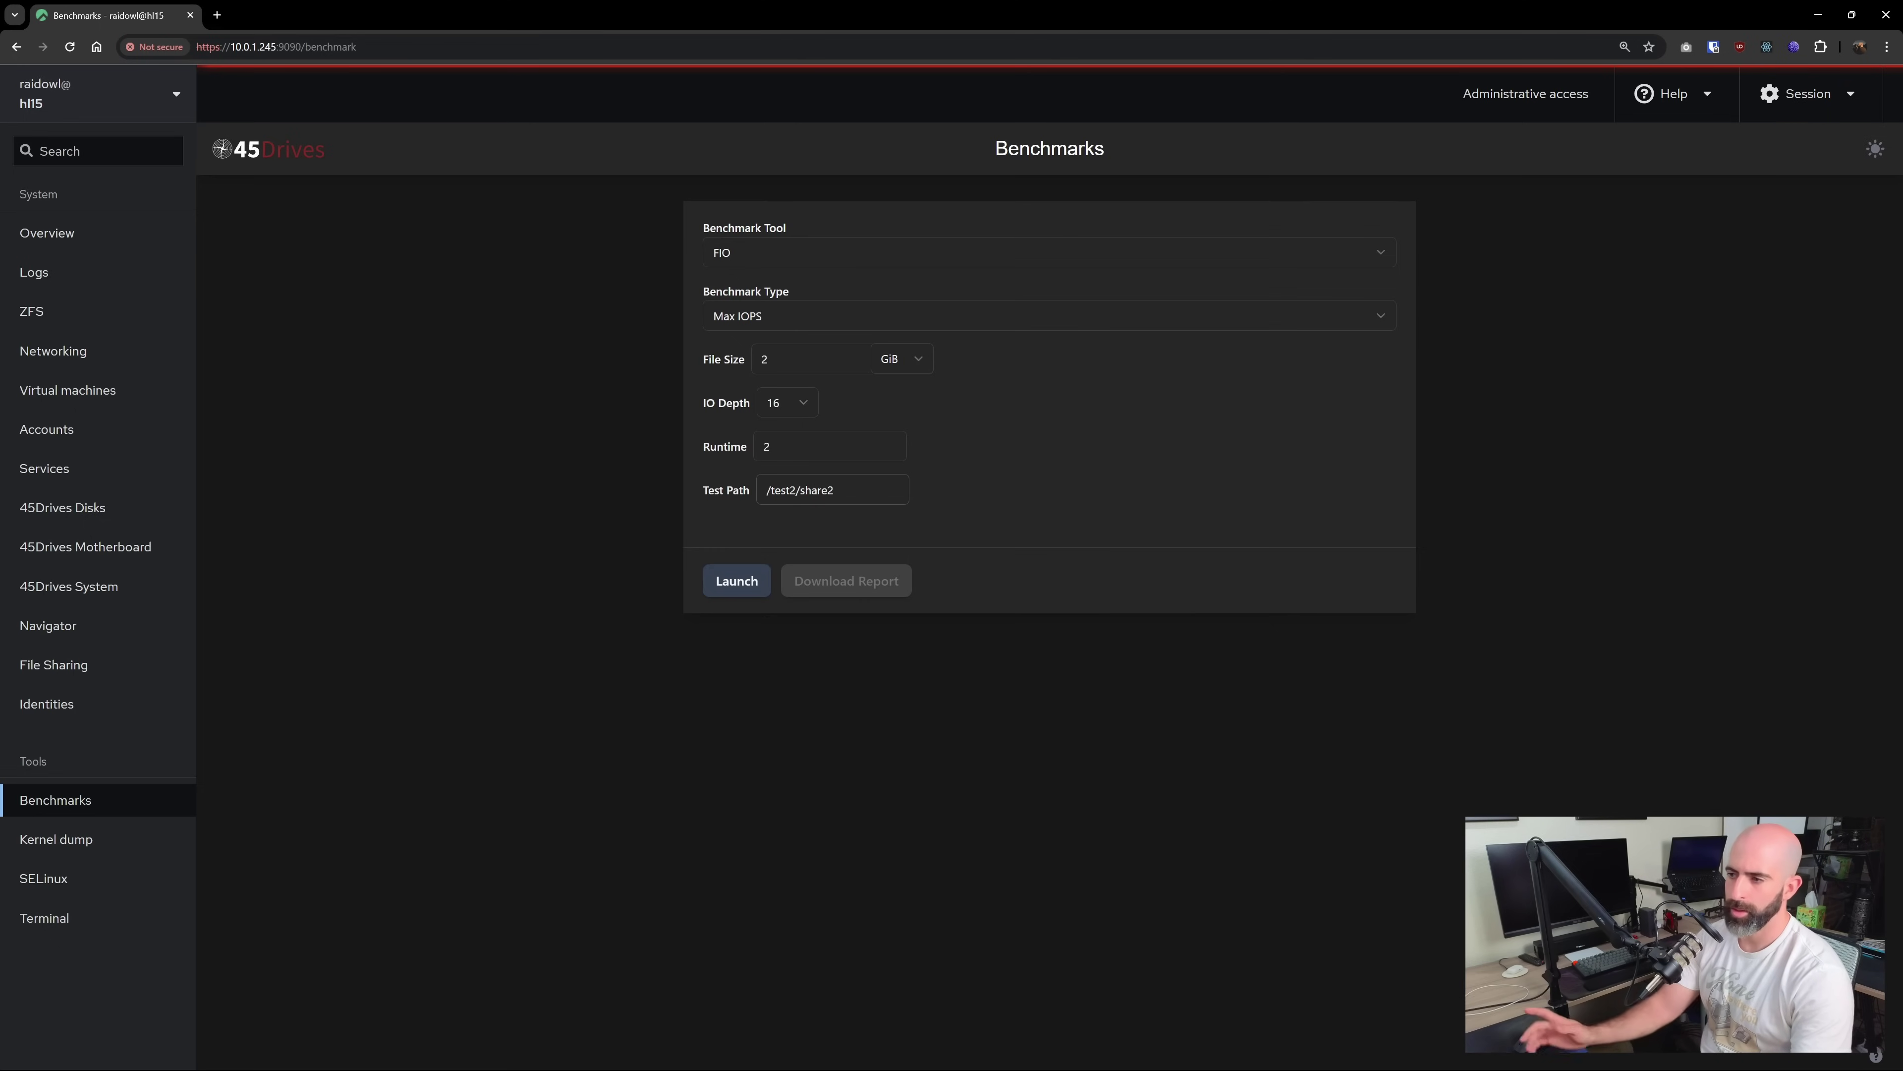
click(737, 580)
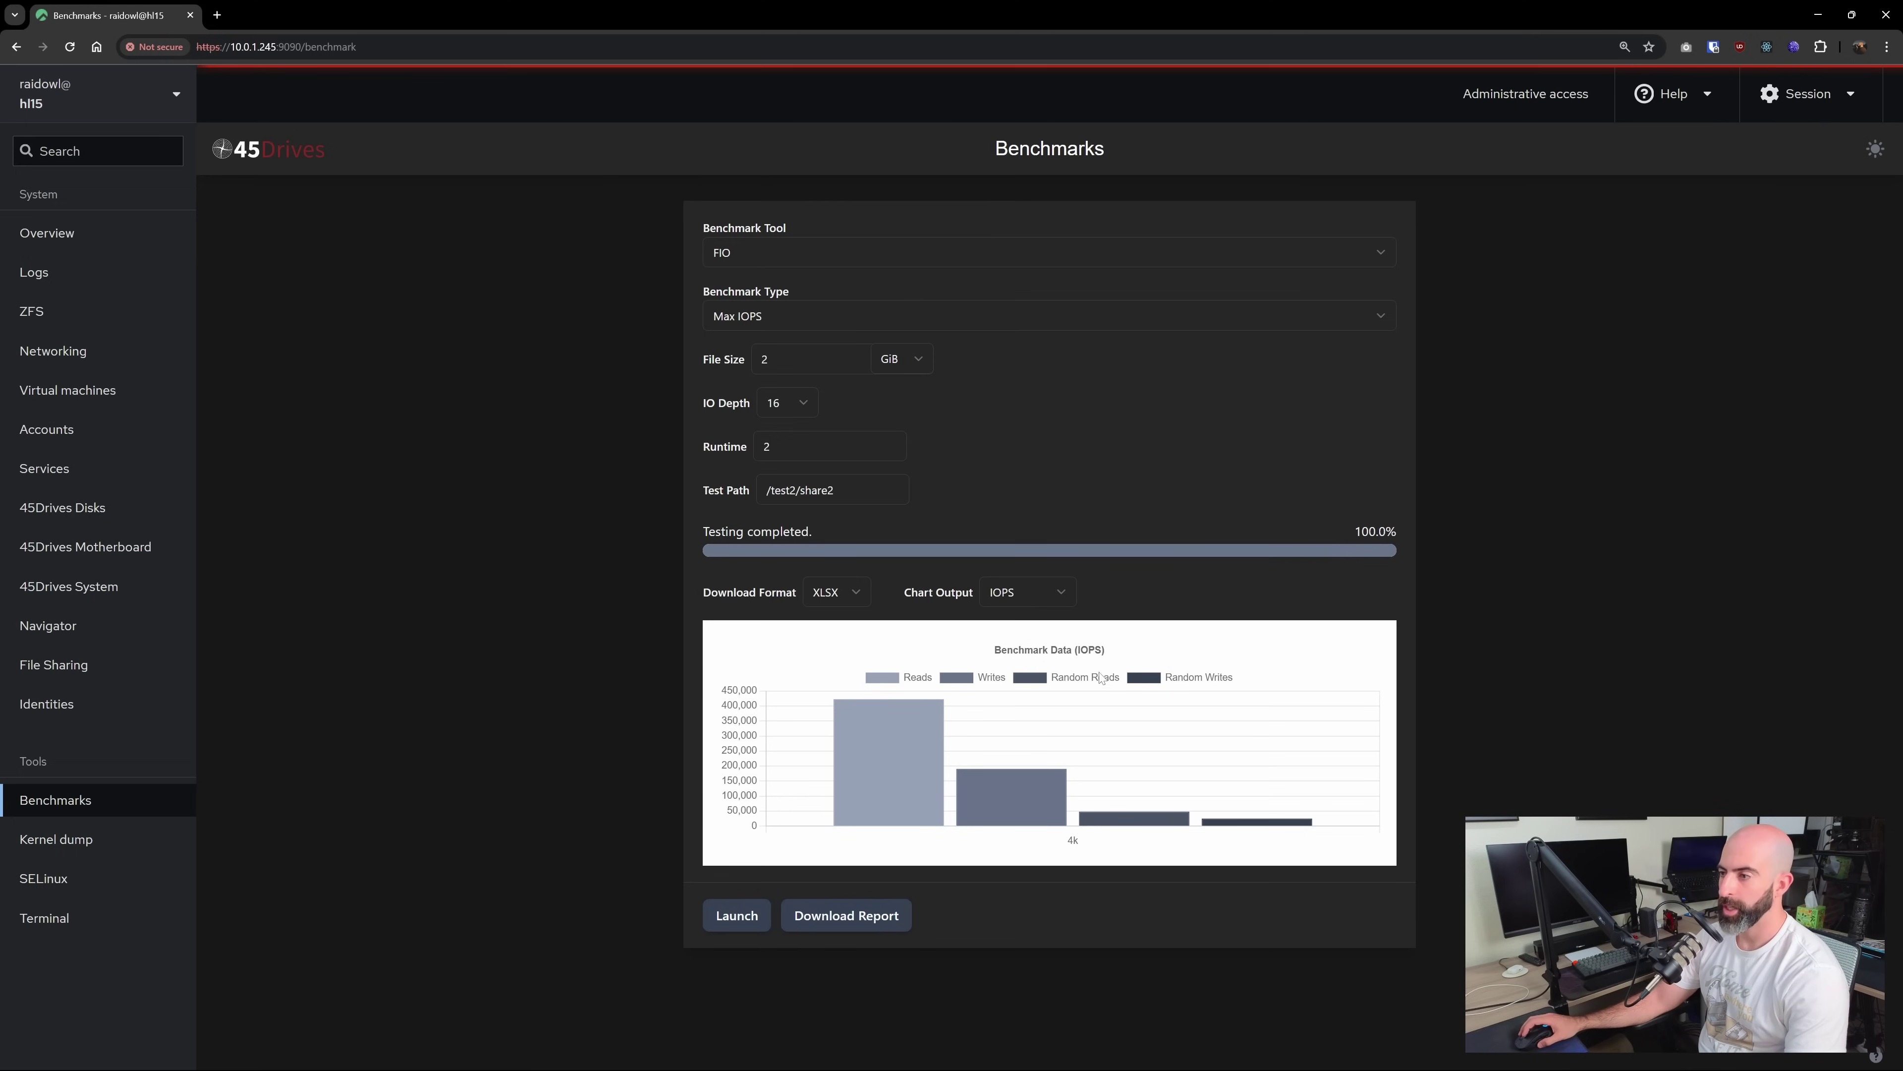
mouse_move(893, 785)
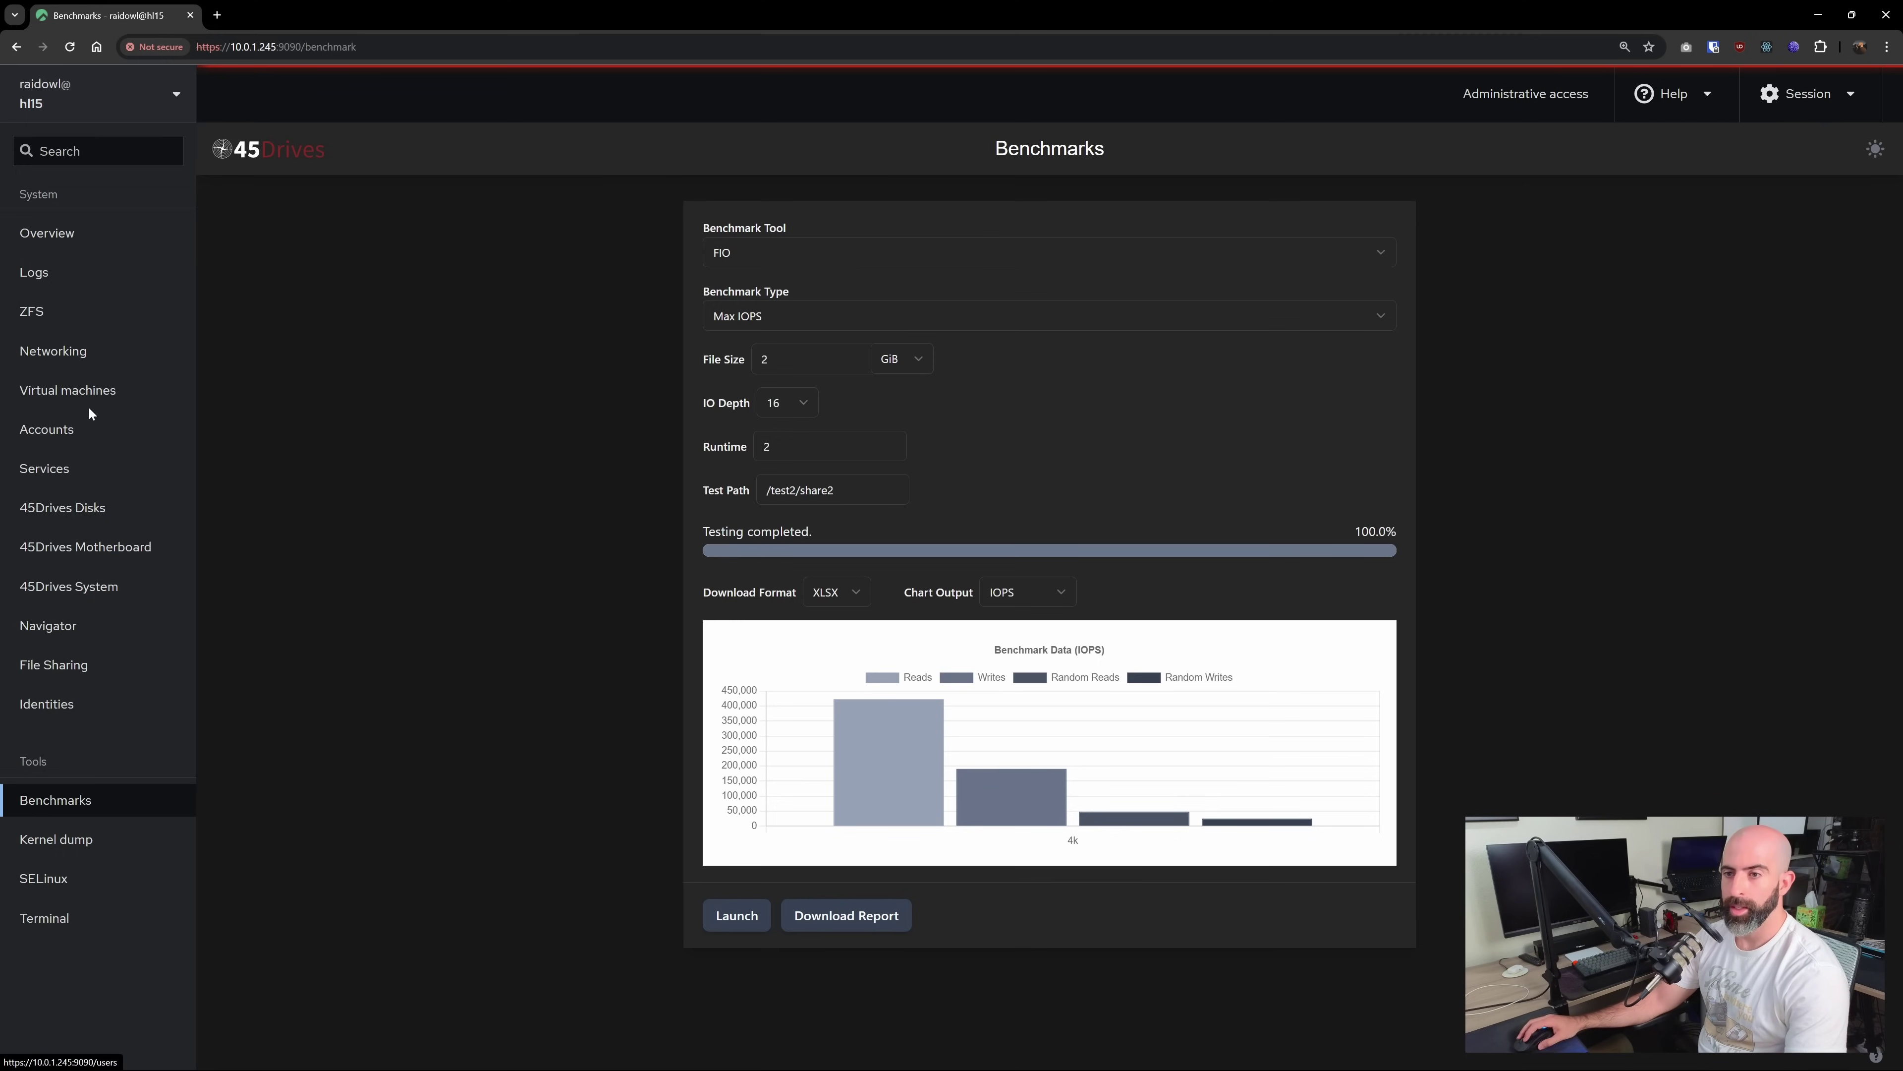
Go to the Networking page to view traffic graphs, firewall status and interfaces
click(73, 357)
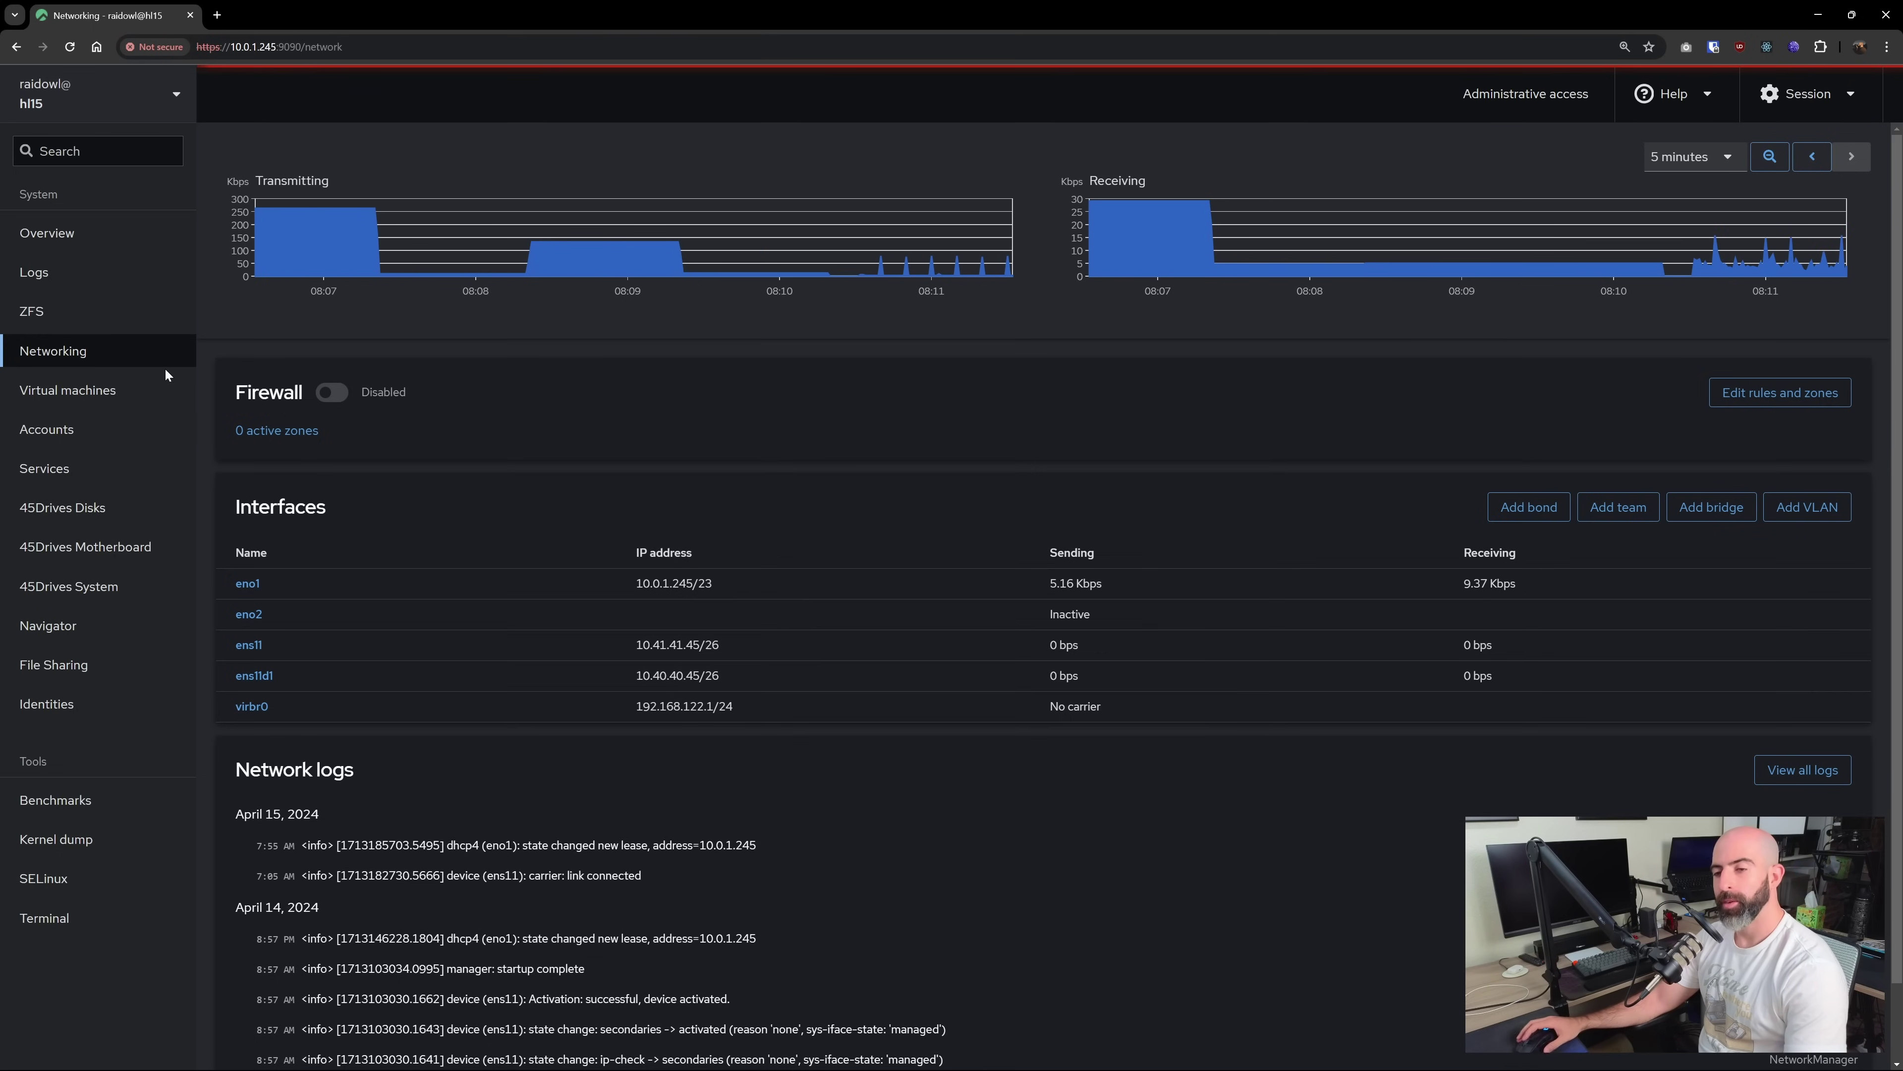
Browse the Navigator into the test2 folder and then into share2
click(78, 626)
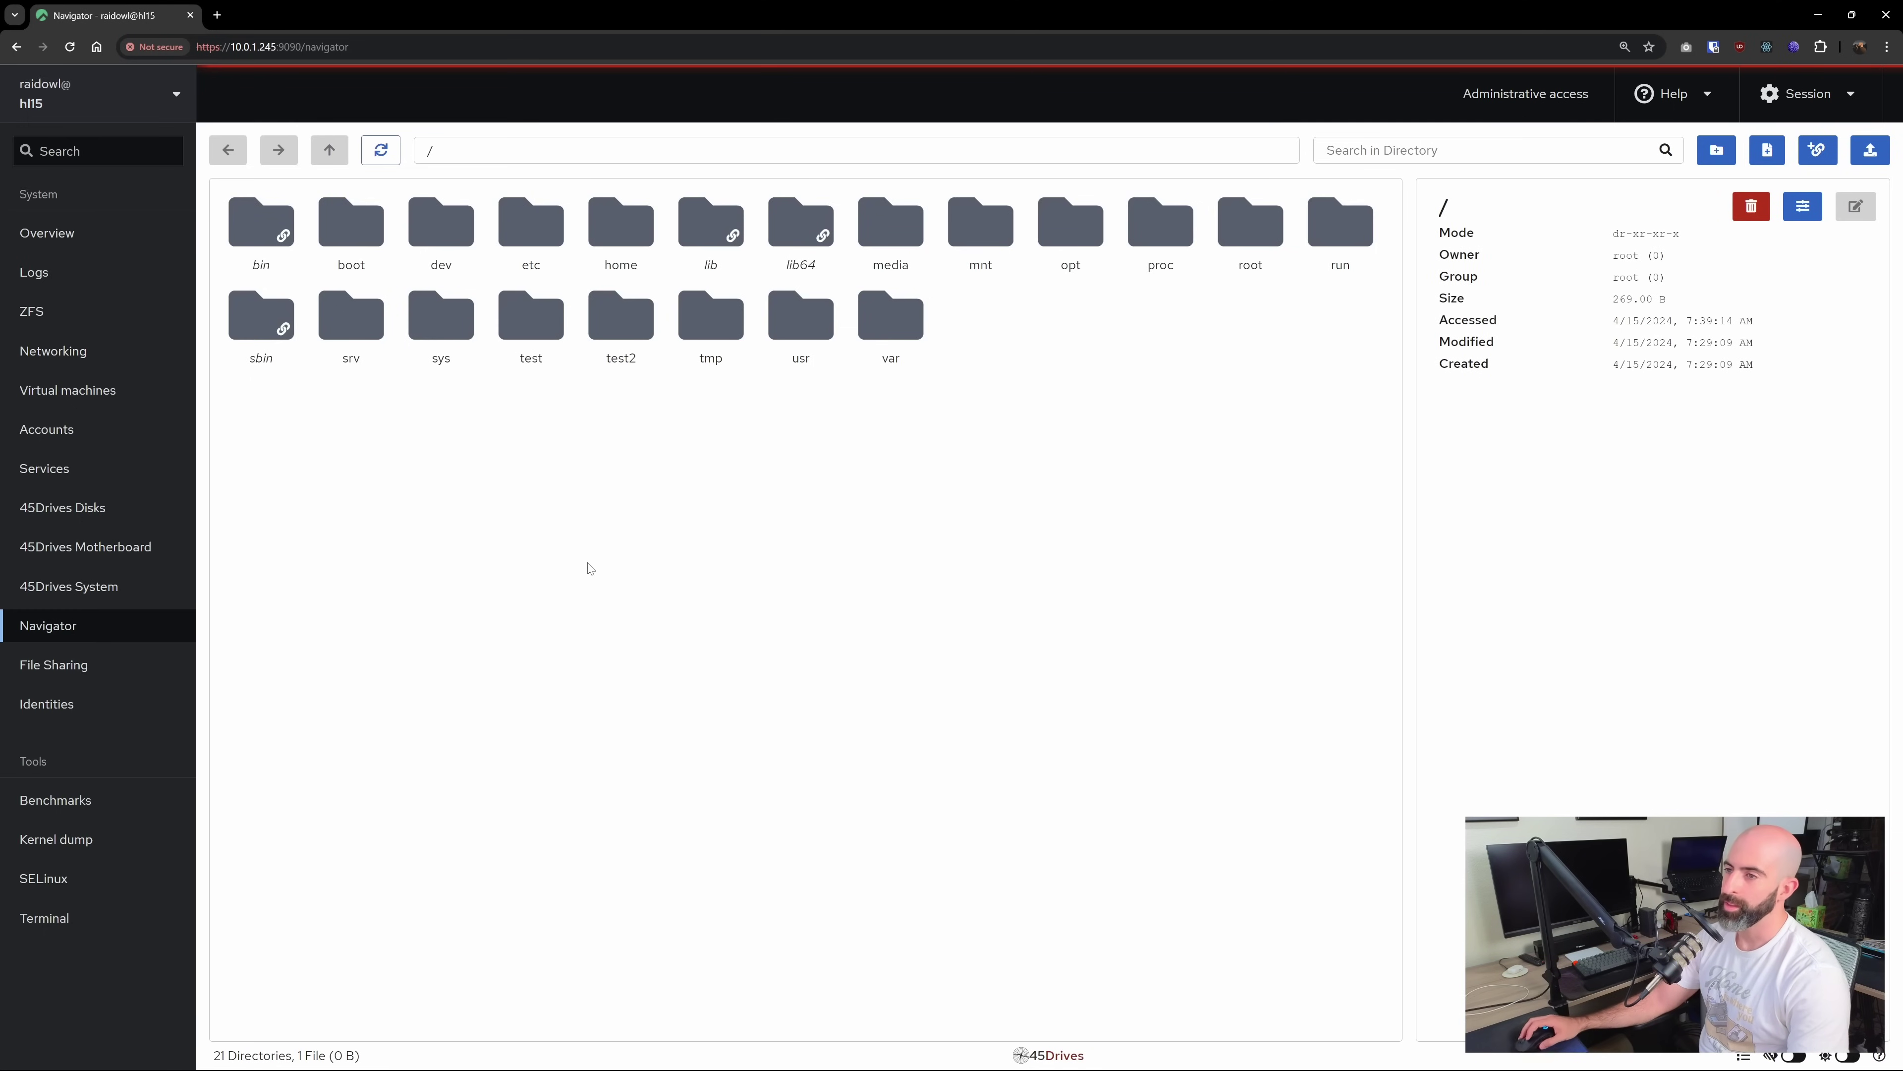
click(617, 325)
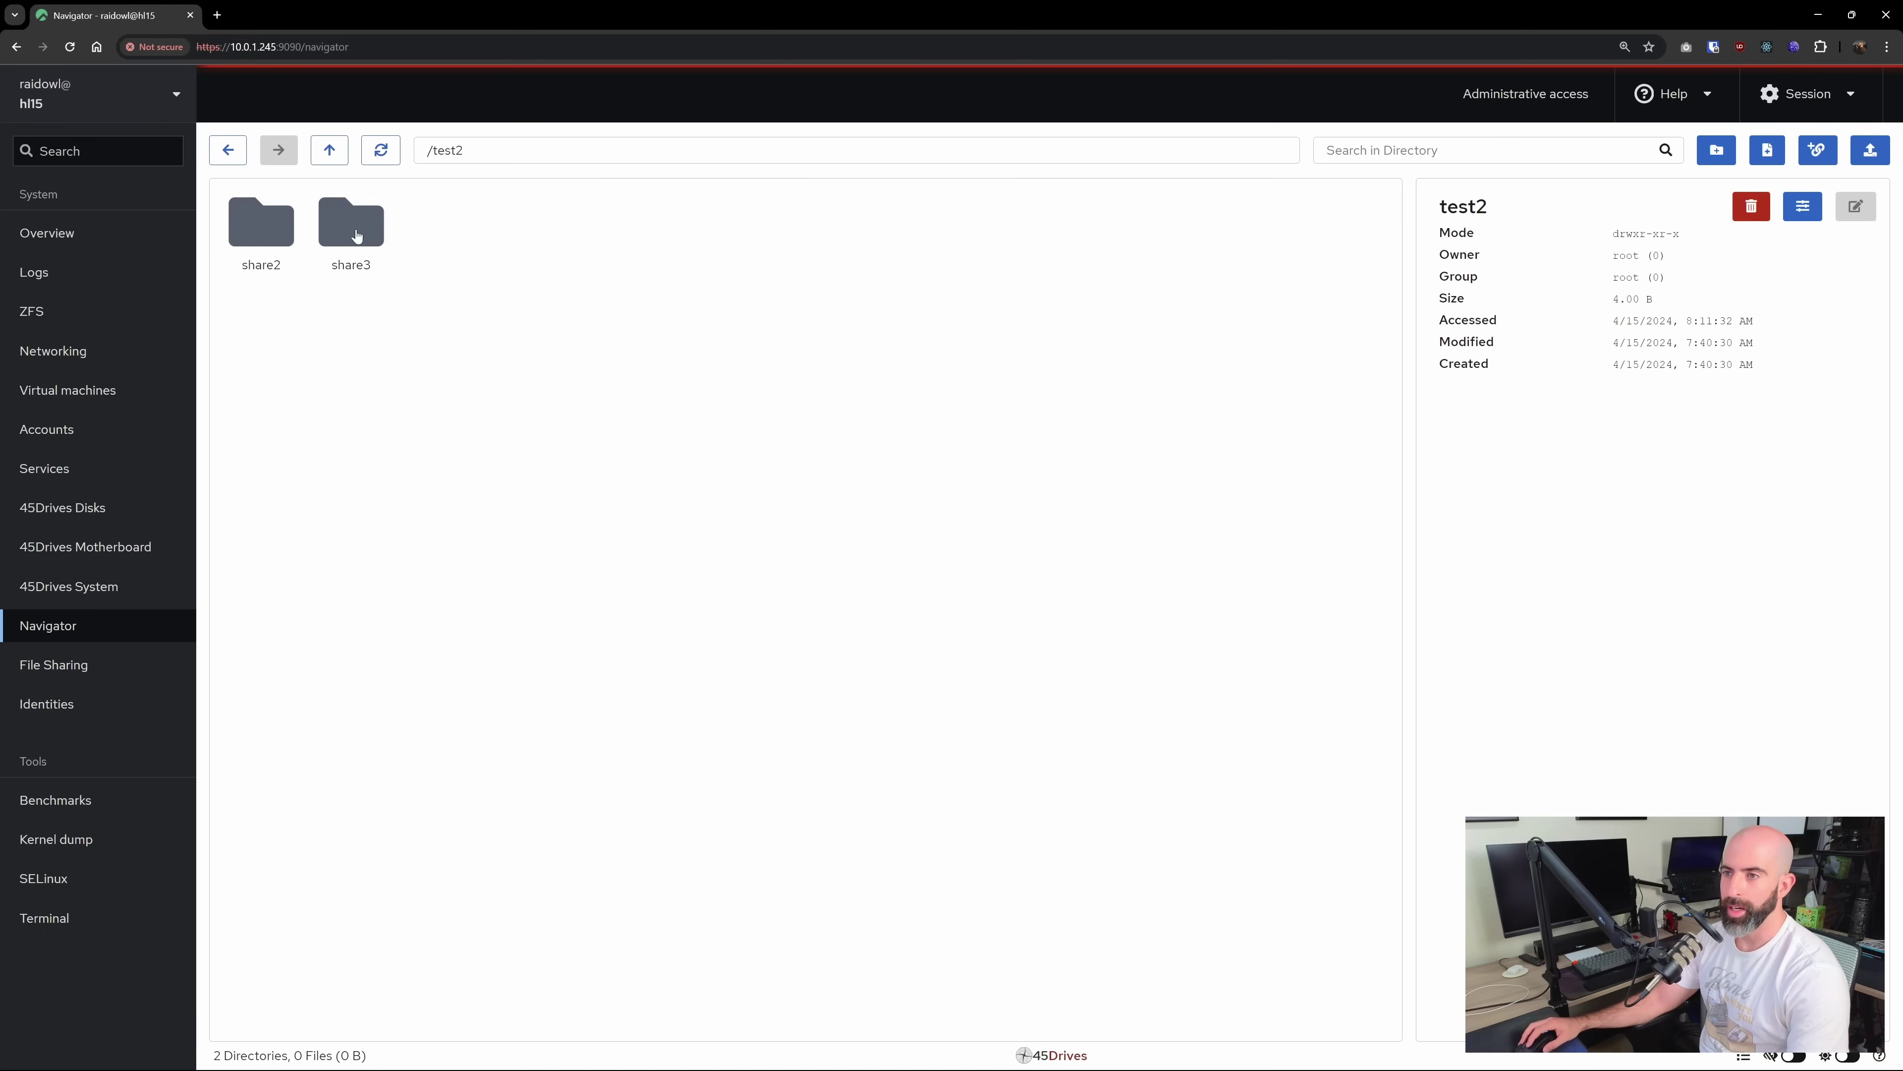
double_click(268, 238)
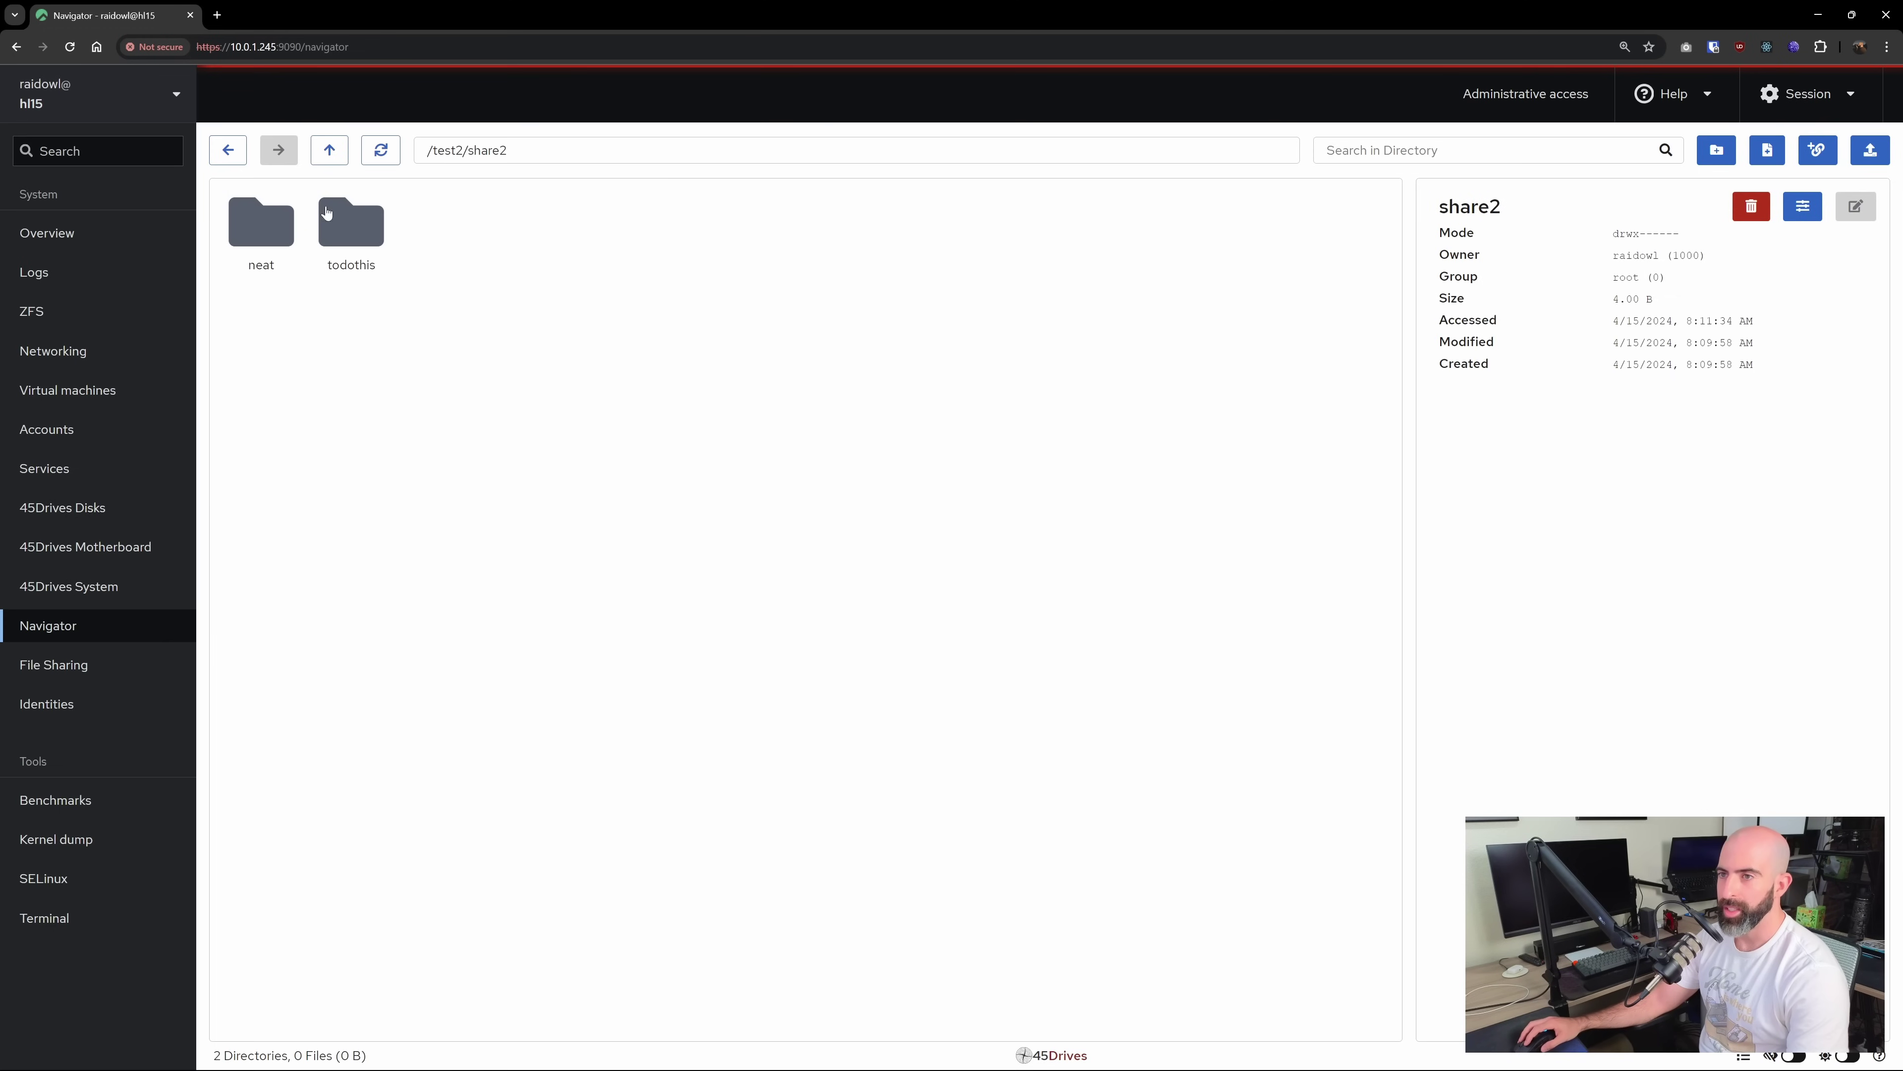
Go back up to the root directory and return to the hl15 system Overview page
click(229, 152)
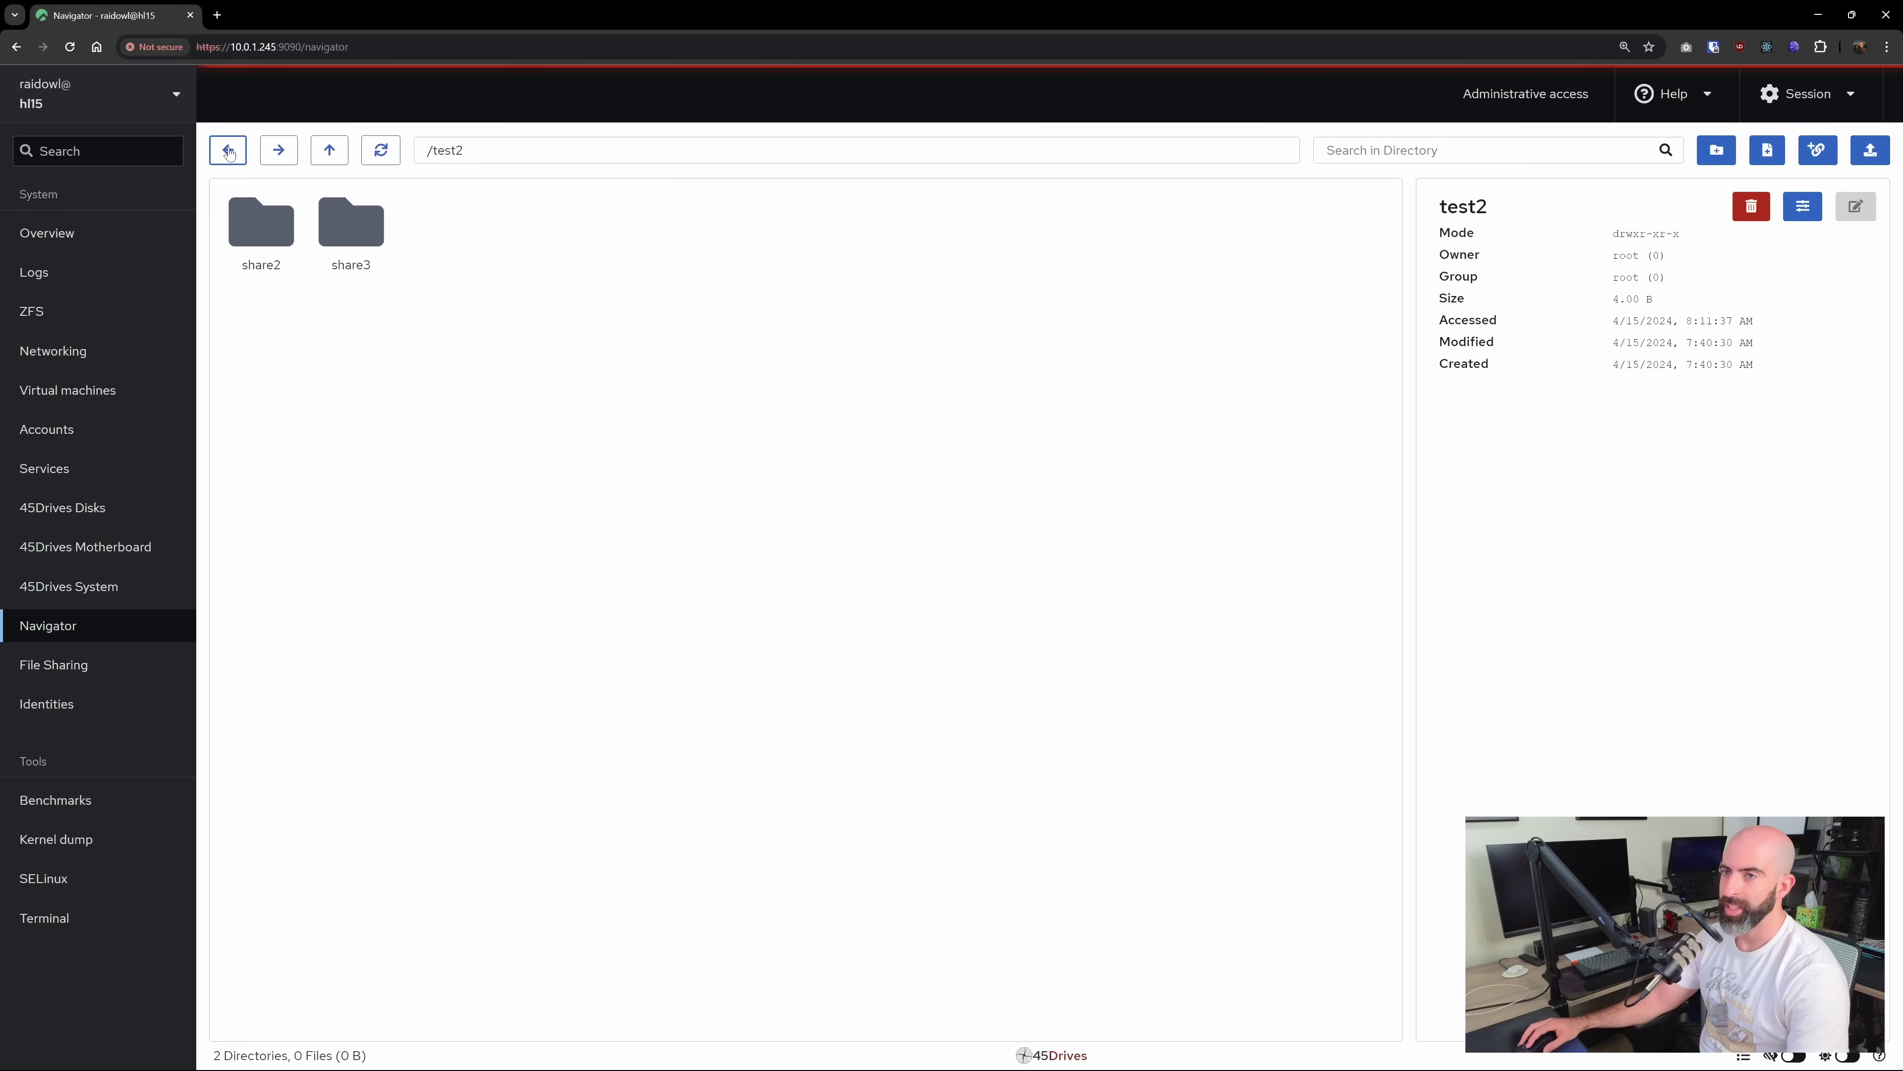
click(230, 152)
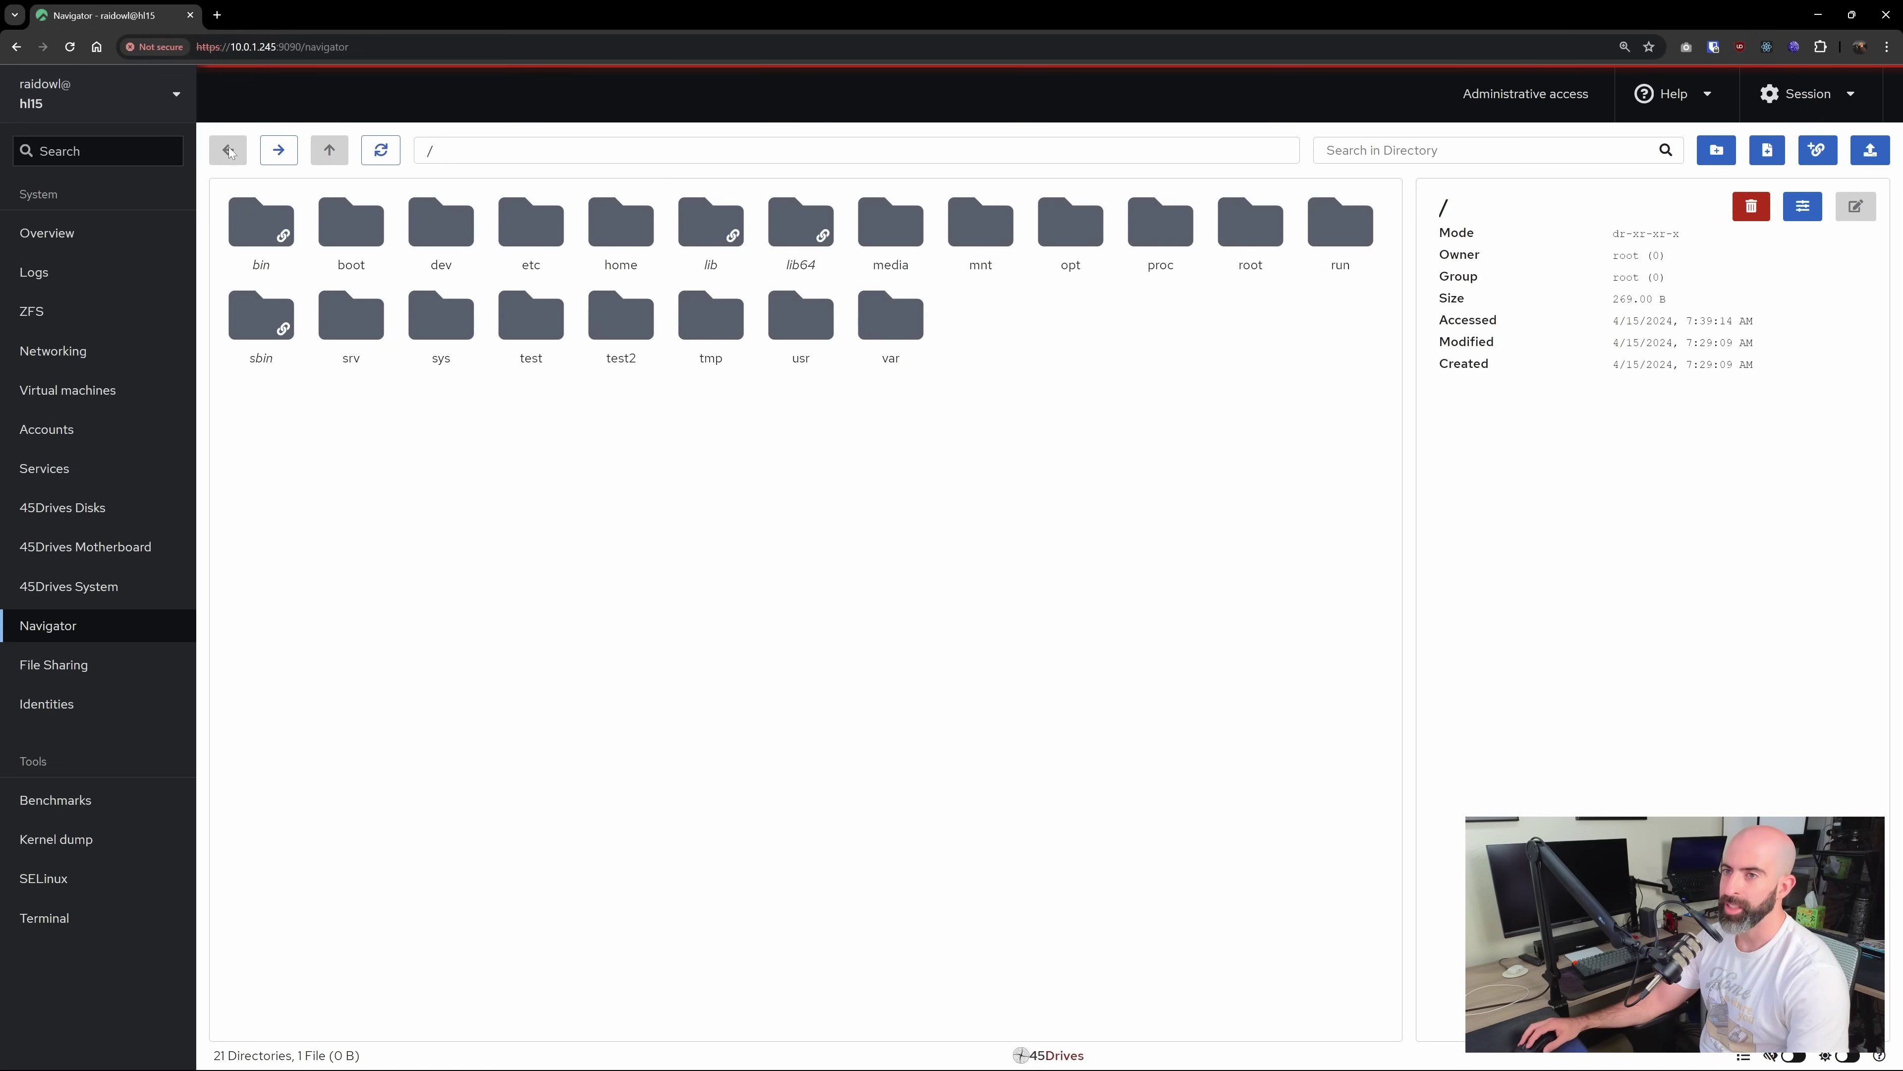
click(72, 235)
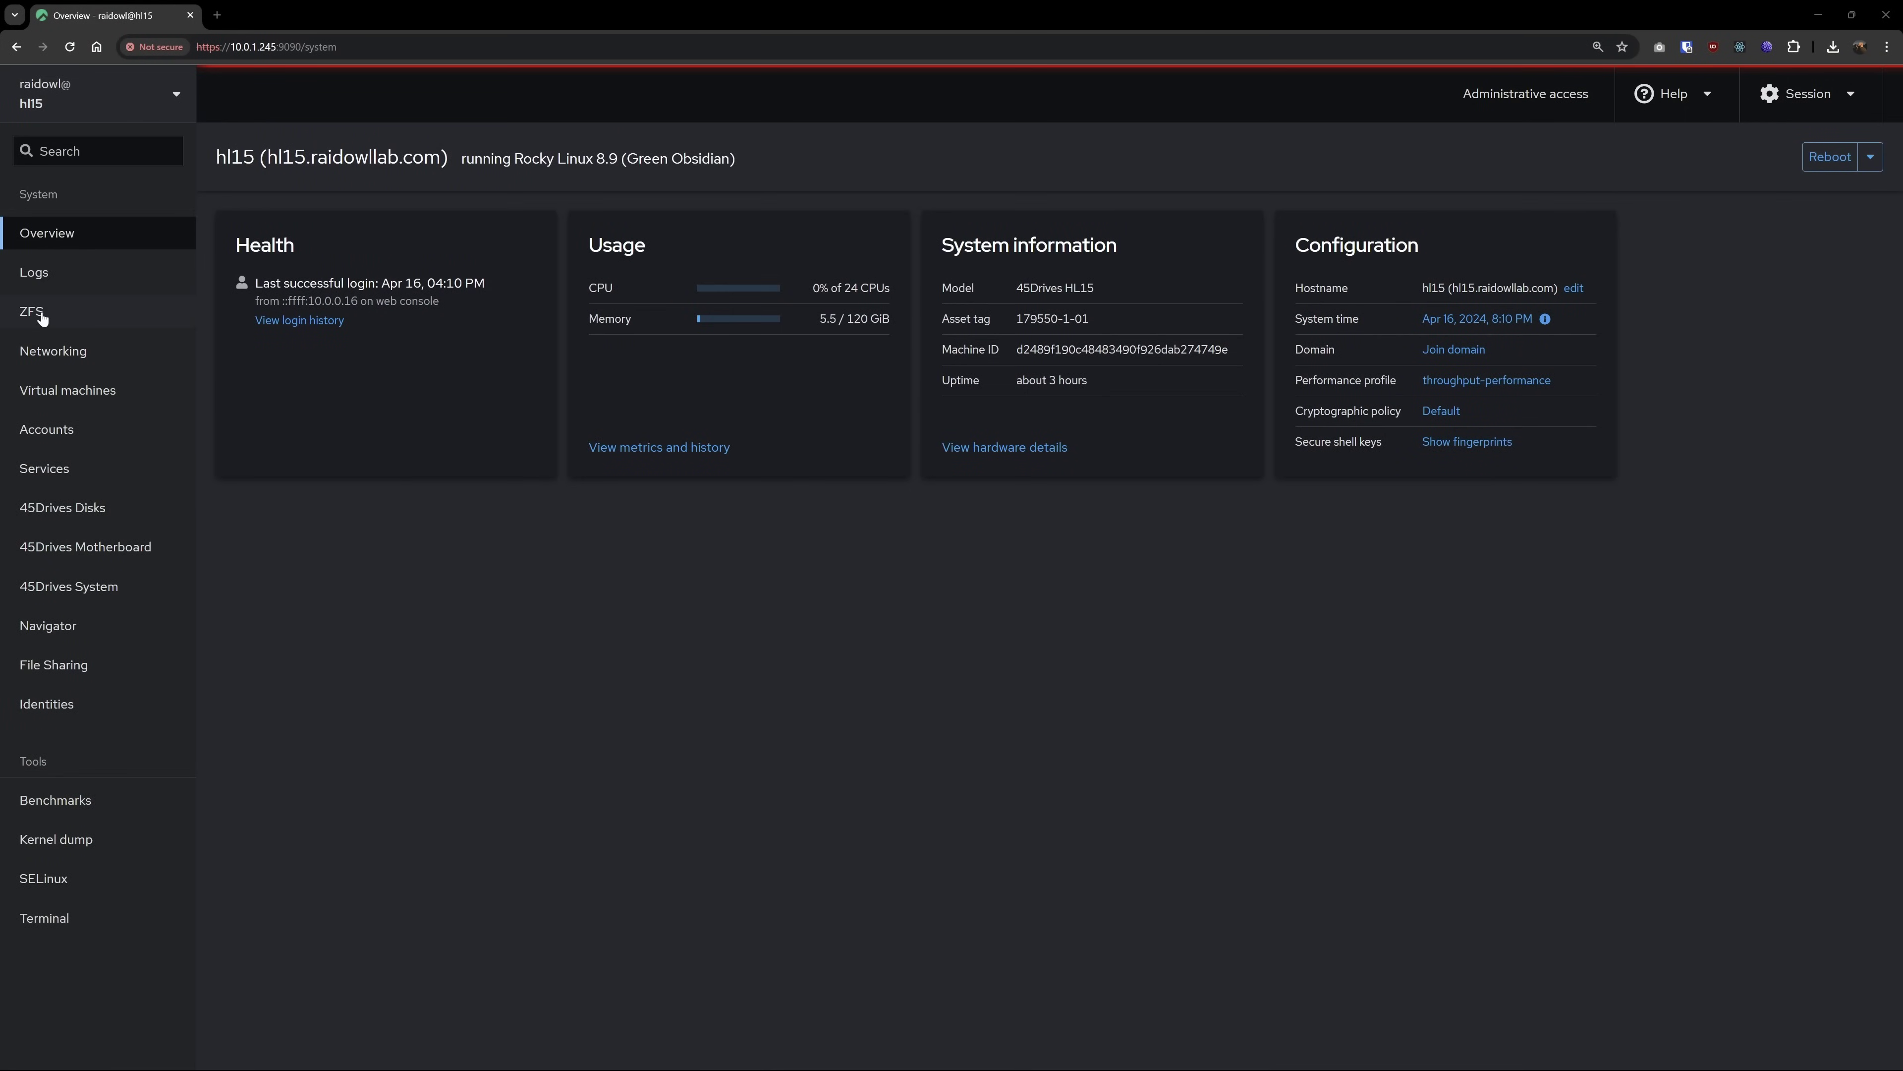
On the ZFS page, expand pools test and test2 and list test2/share2's 15 automatic snapshots
click(34, 311)
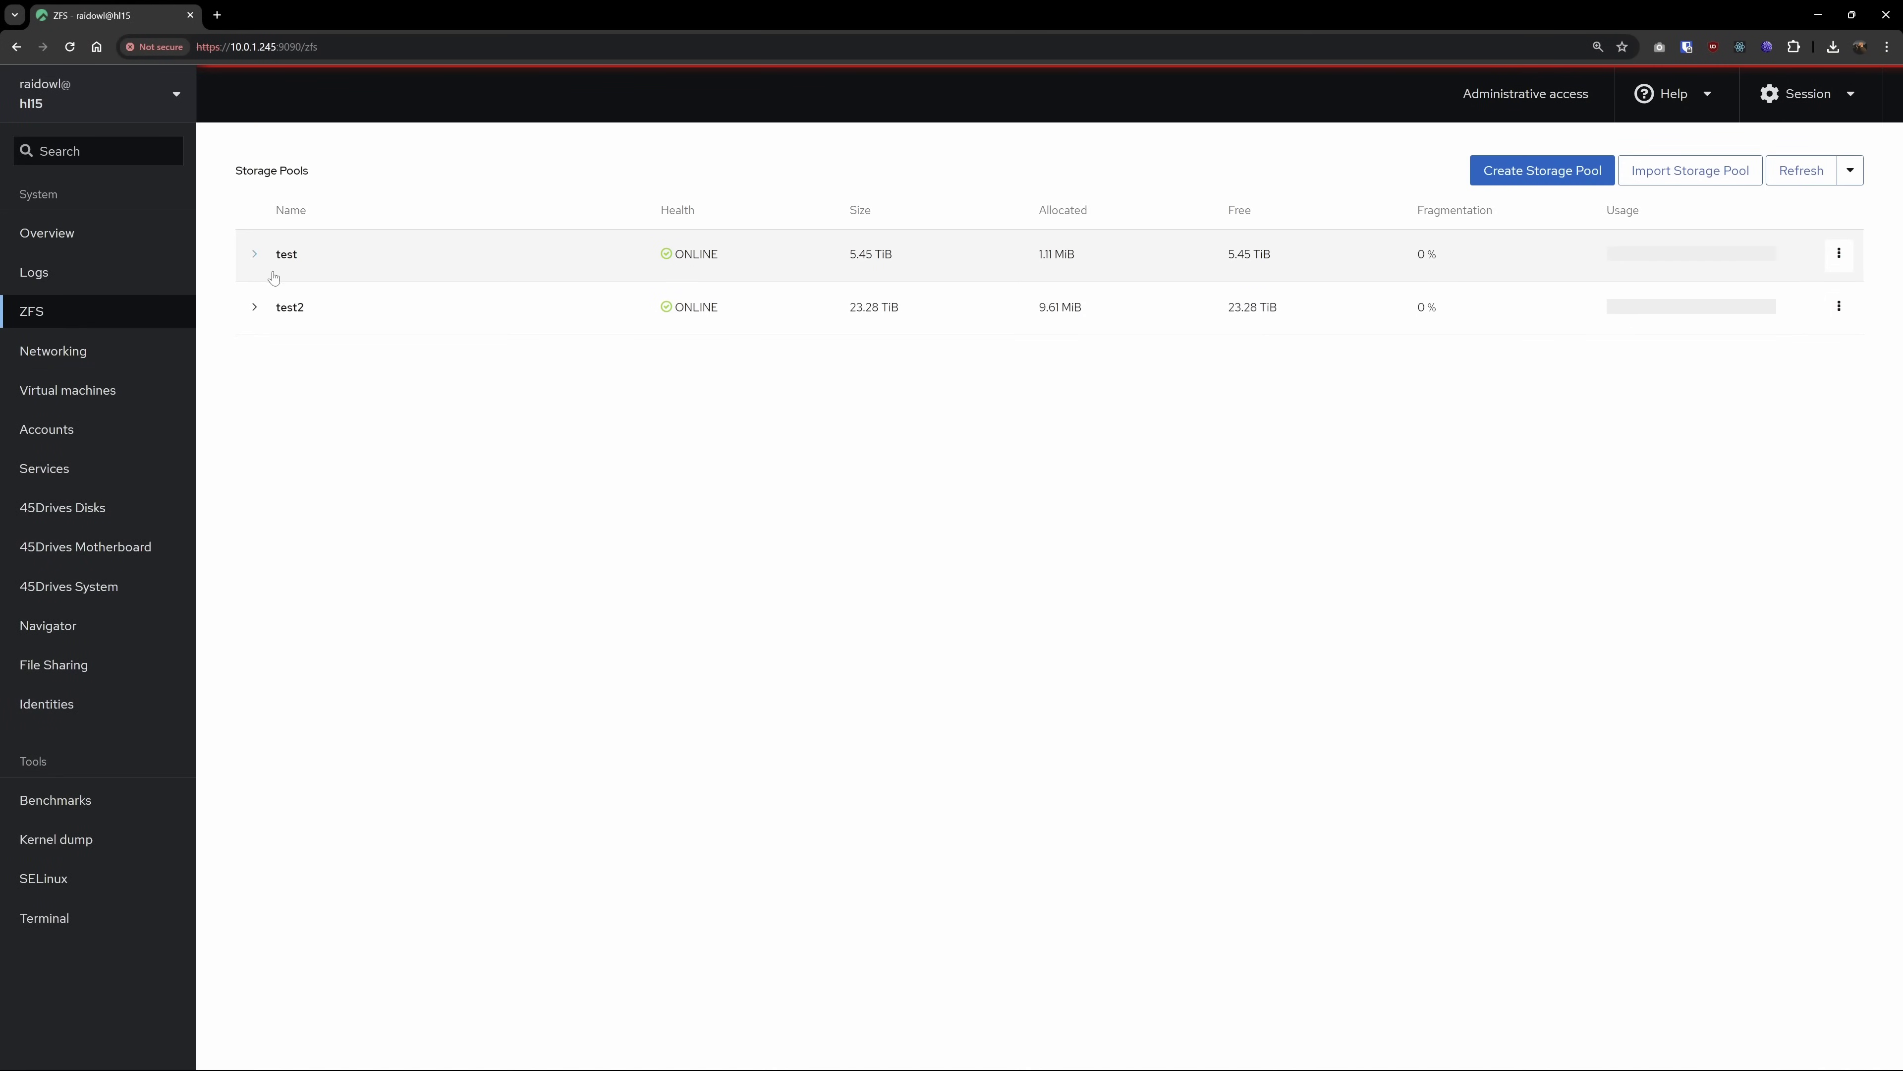
click(254, 307)
click(254, 253)
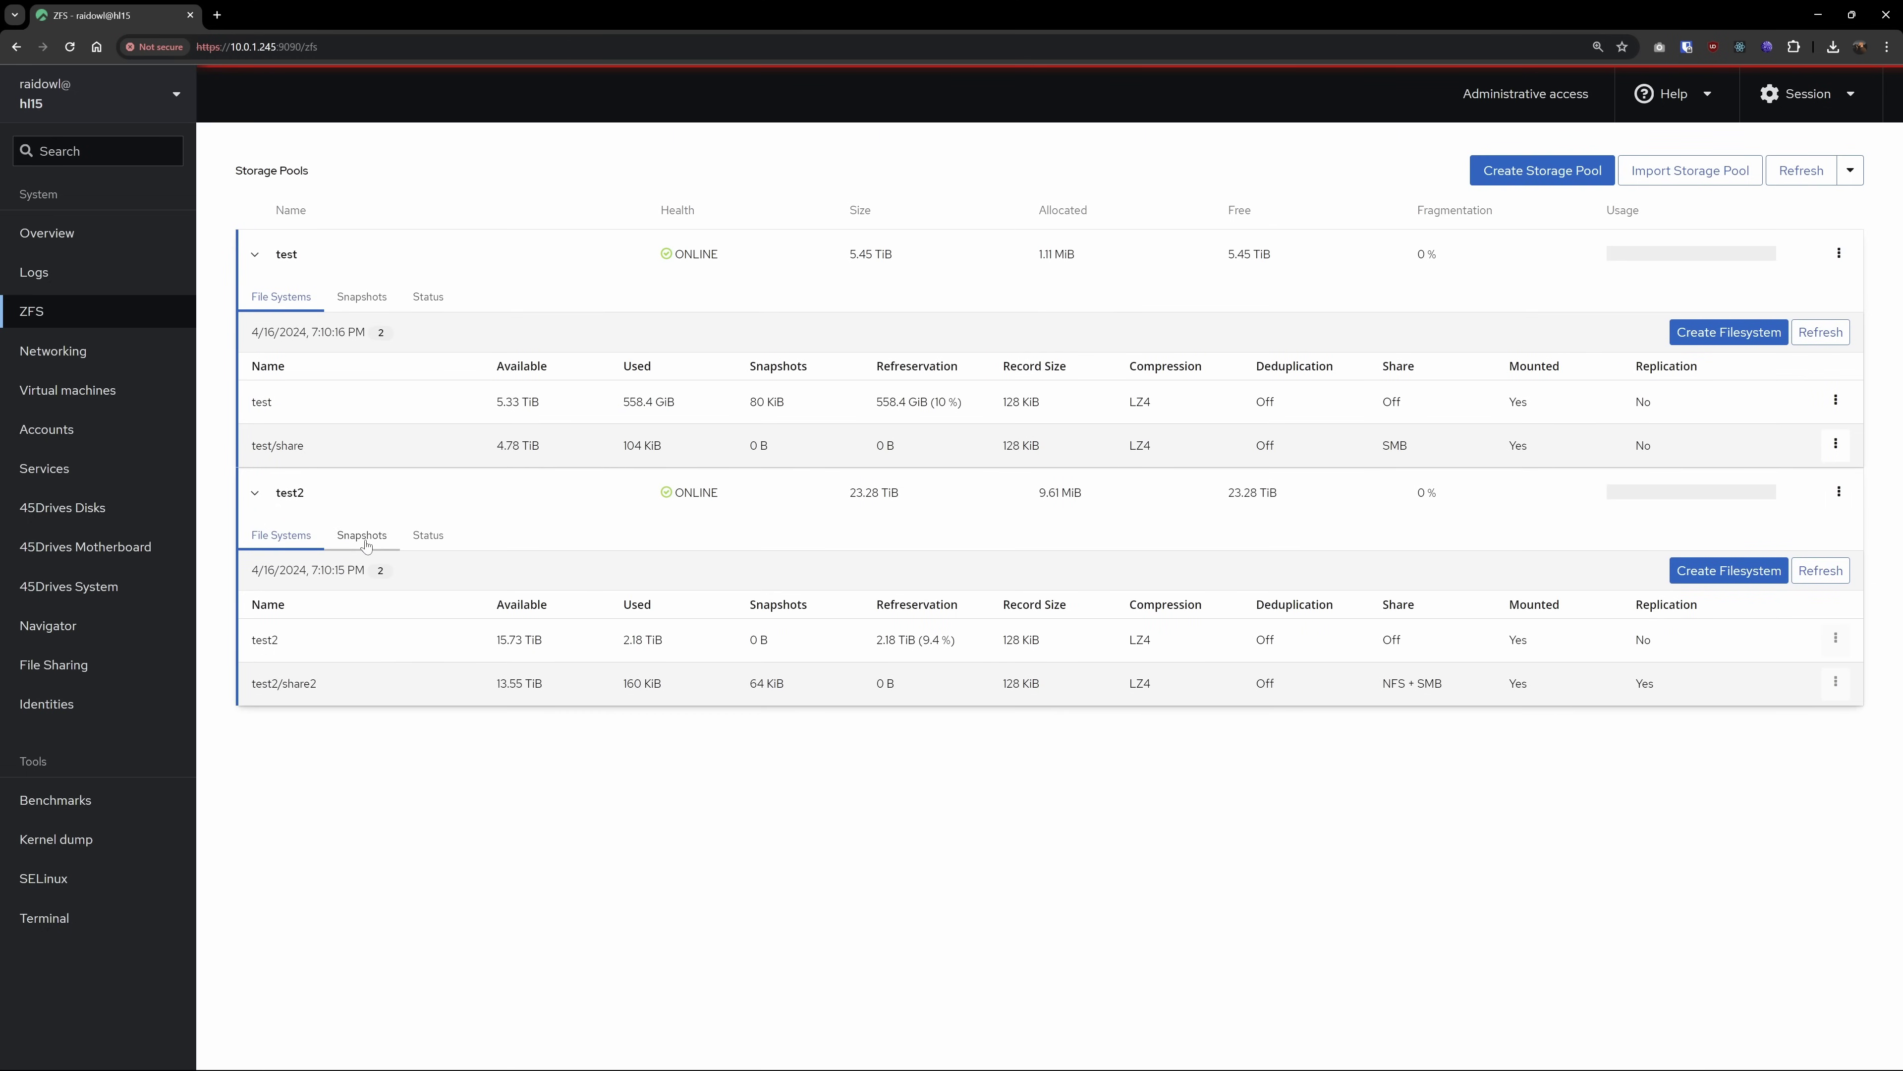
click(364, 537)
click(254, 638)
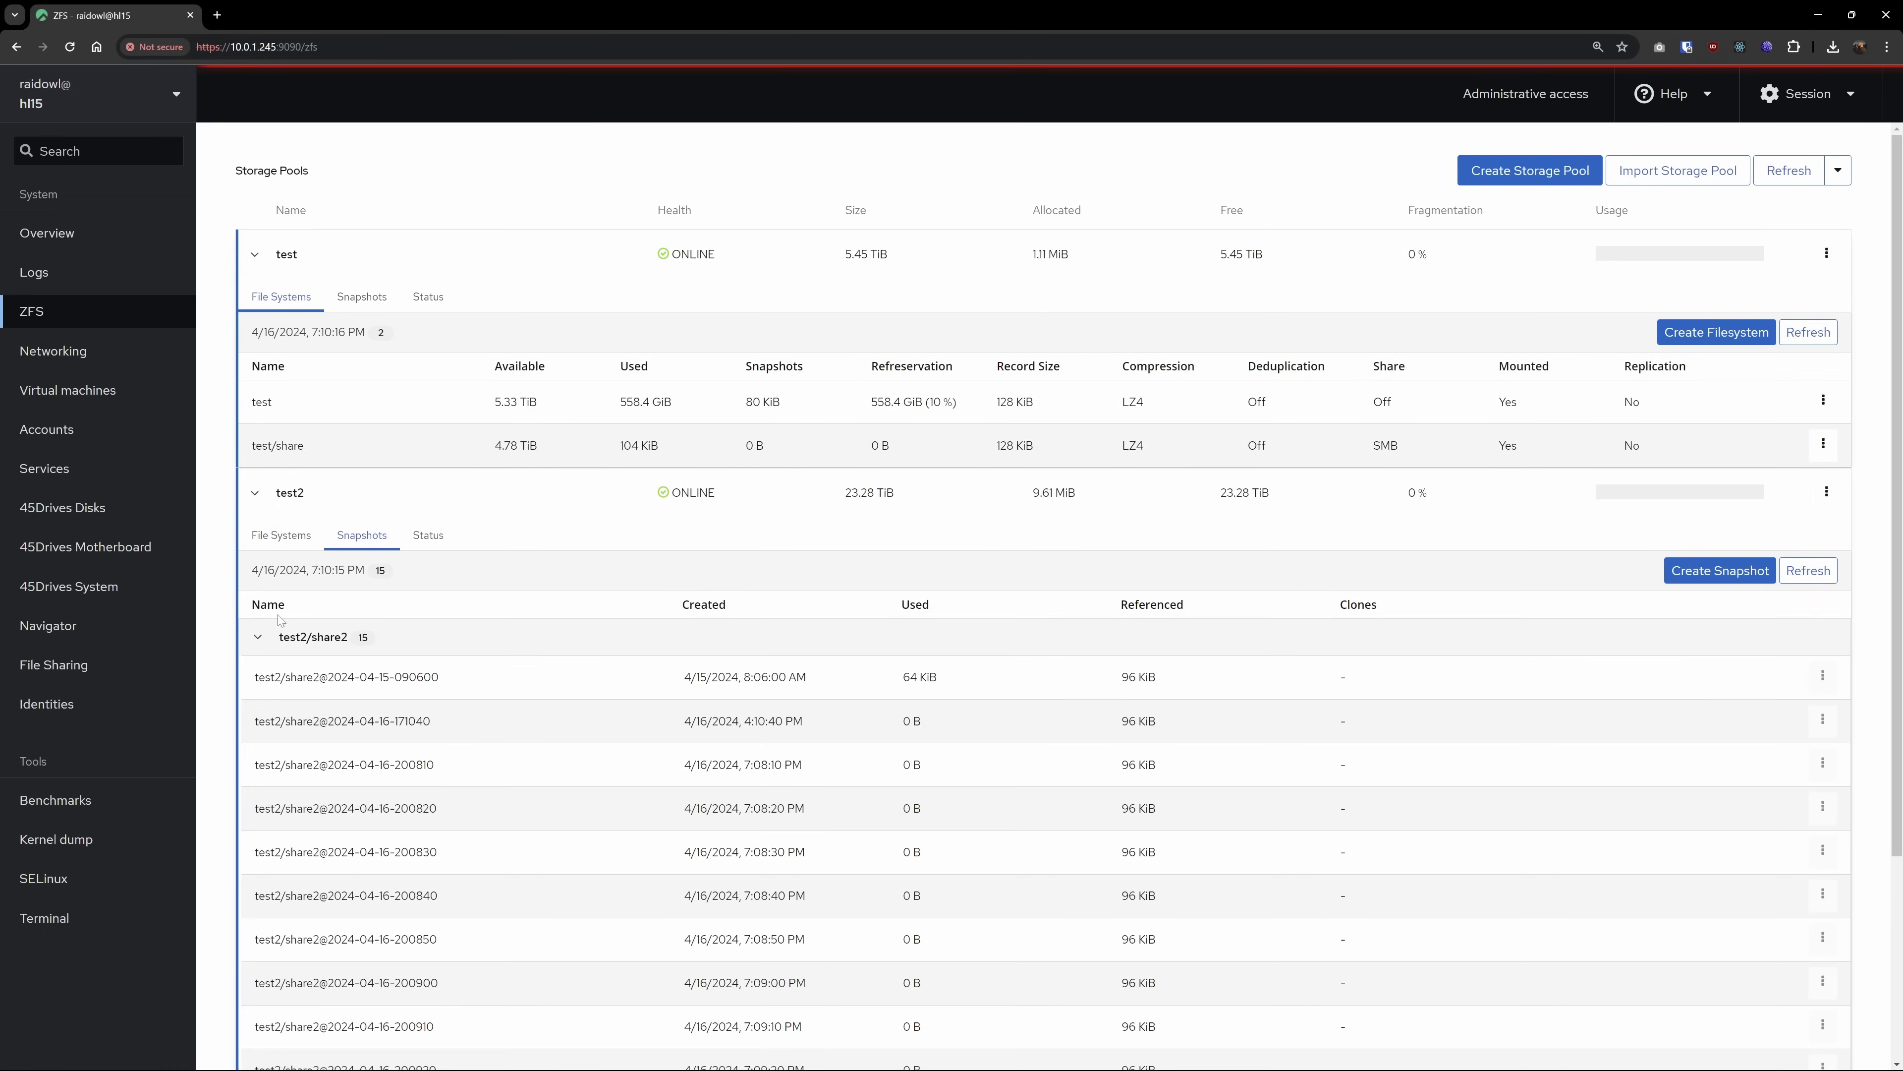
scroll(254, 643, down, 3)
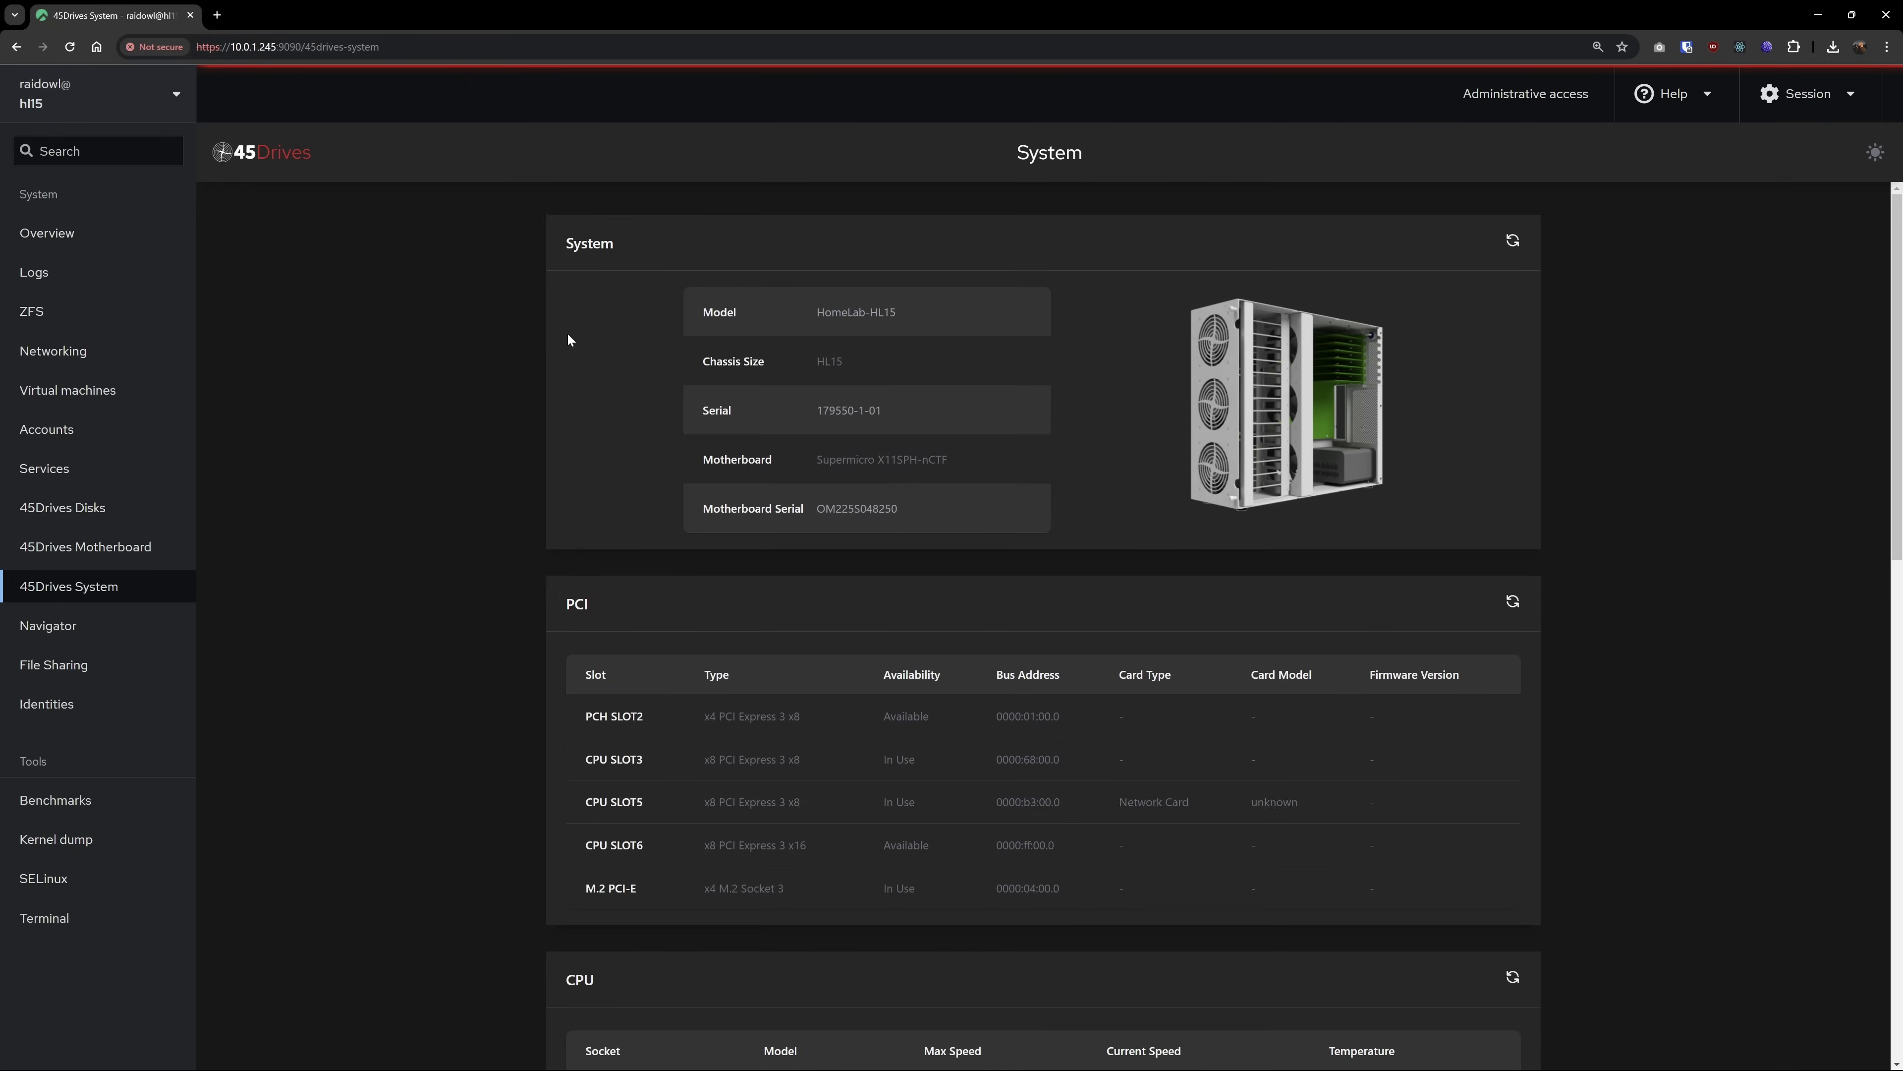
Scroll down the 45Drives System page to the PCI, CPU and RAM tables
scroll(566, 334, down, 2)
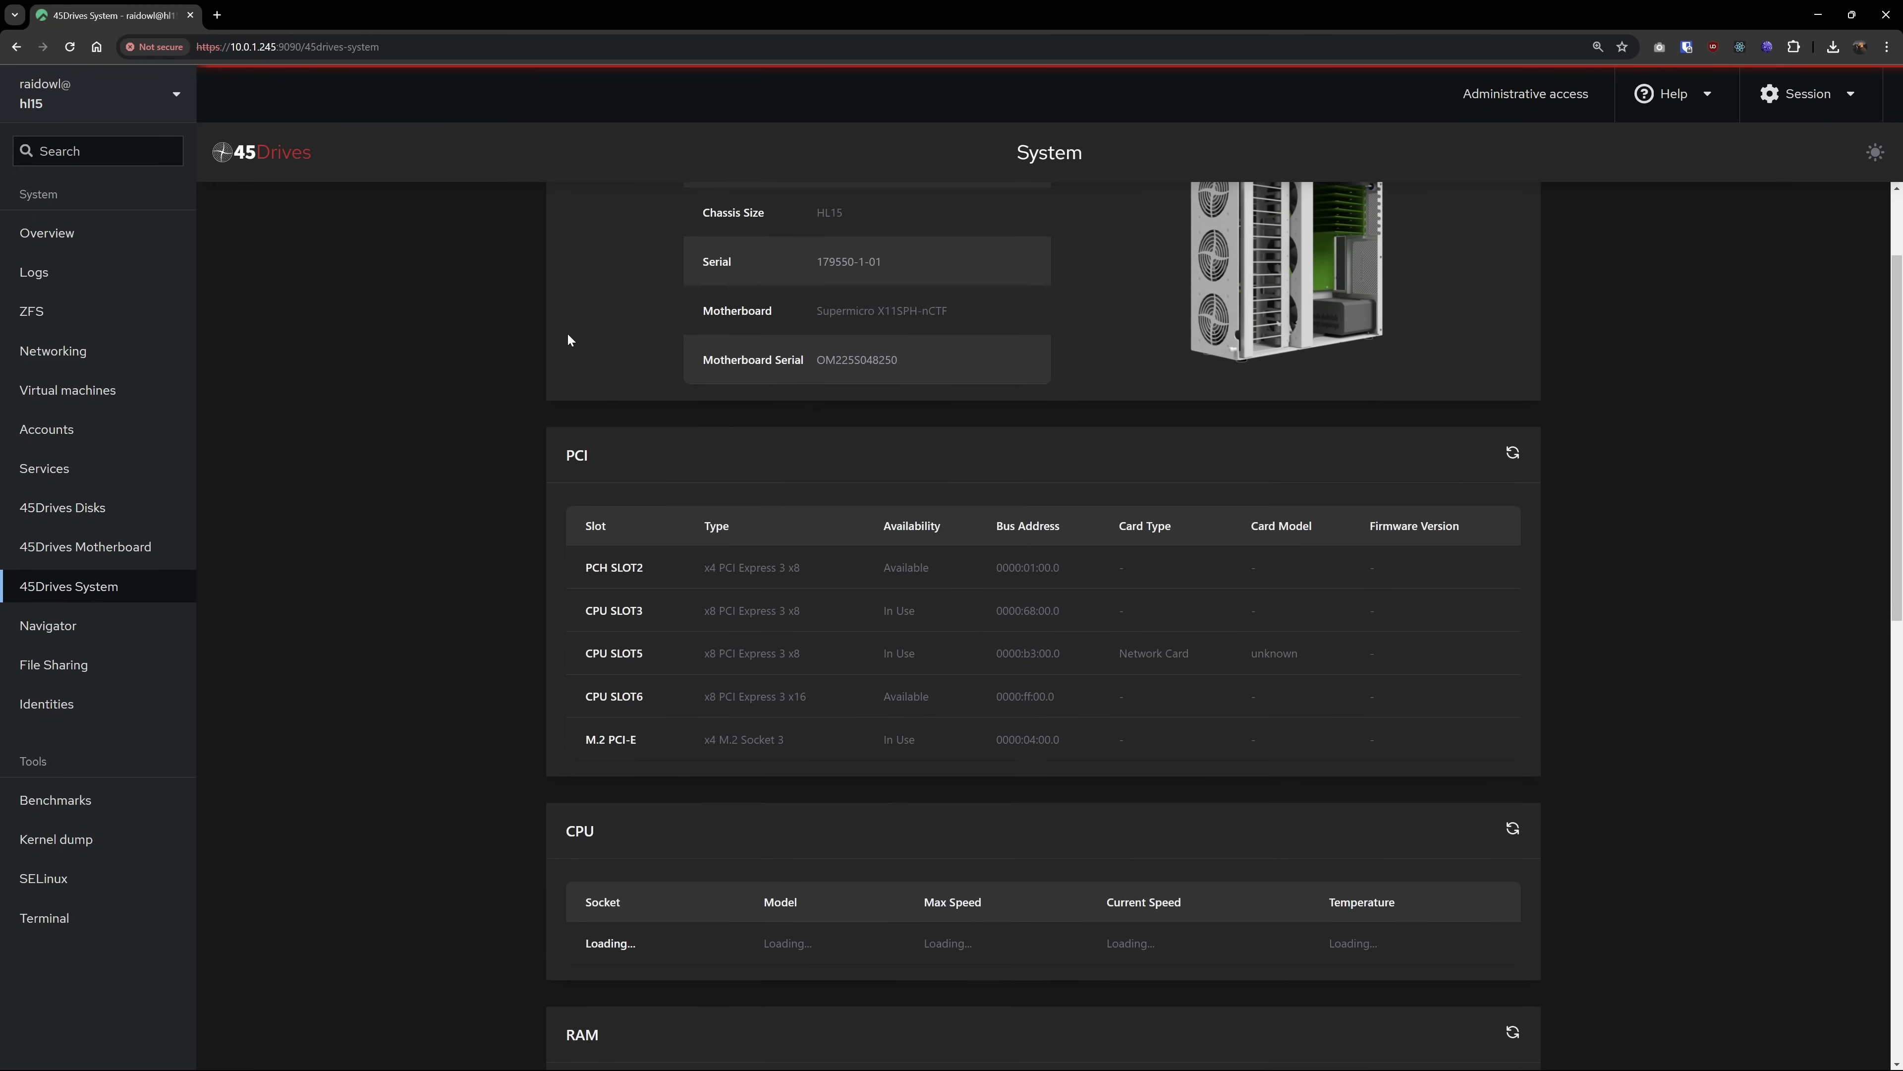
scroll(567, 339, down, 5)
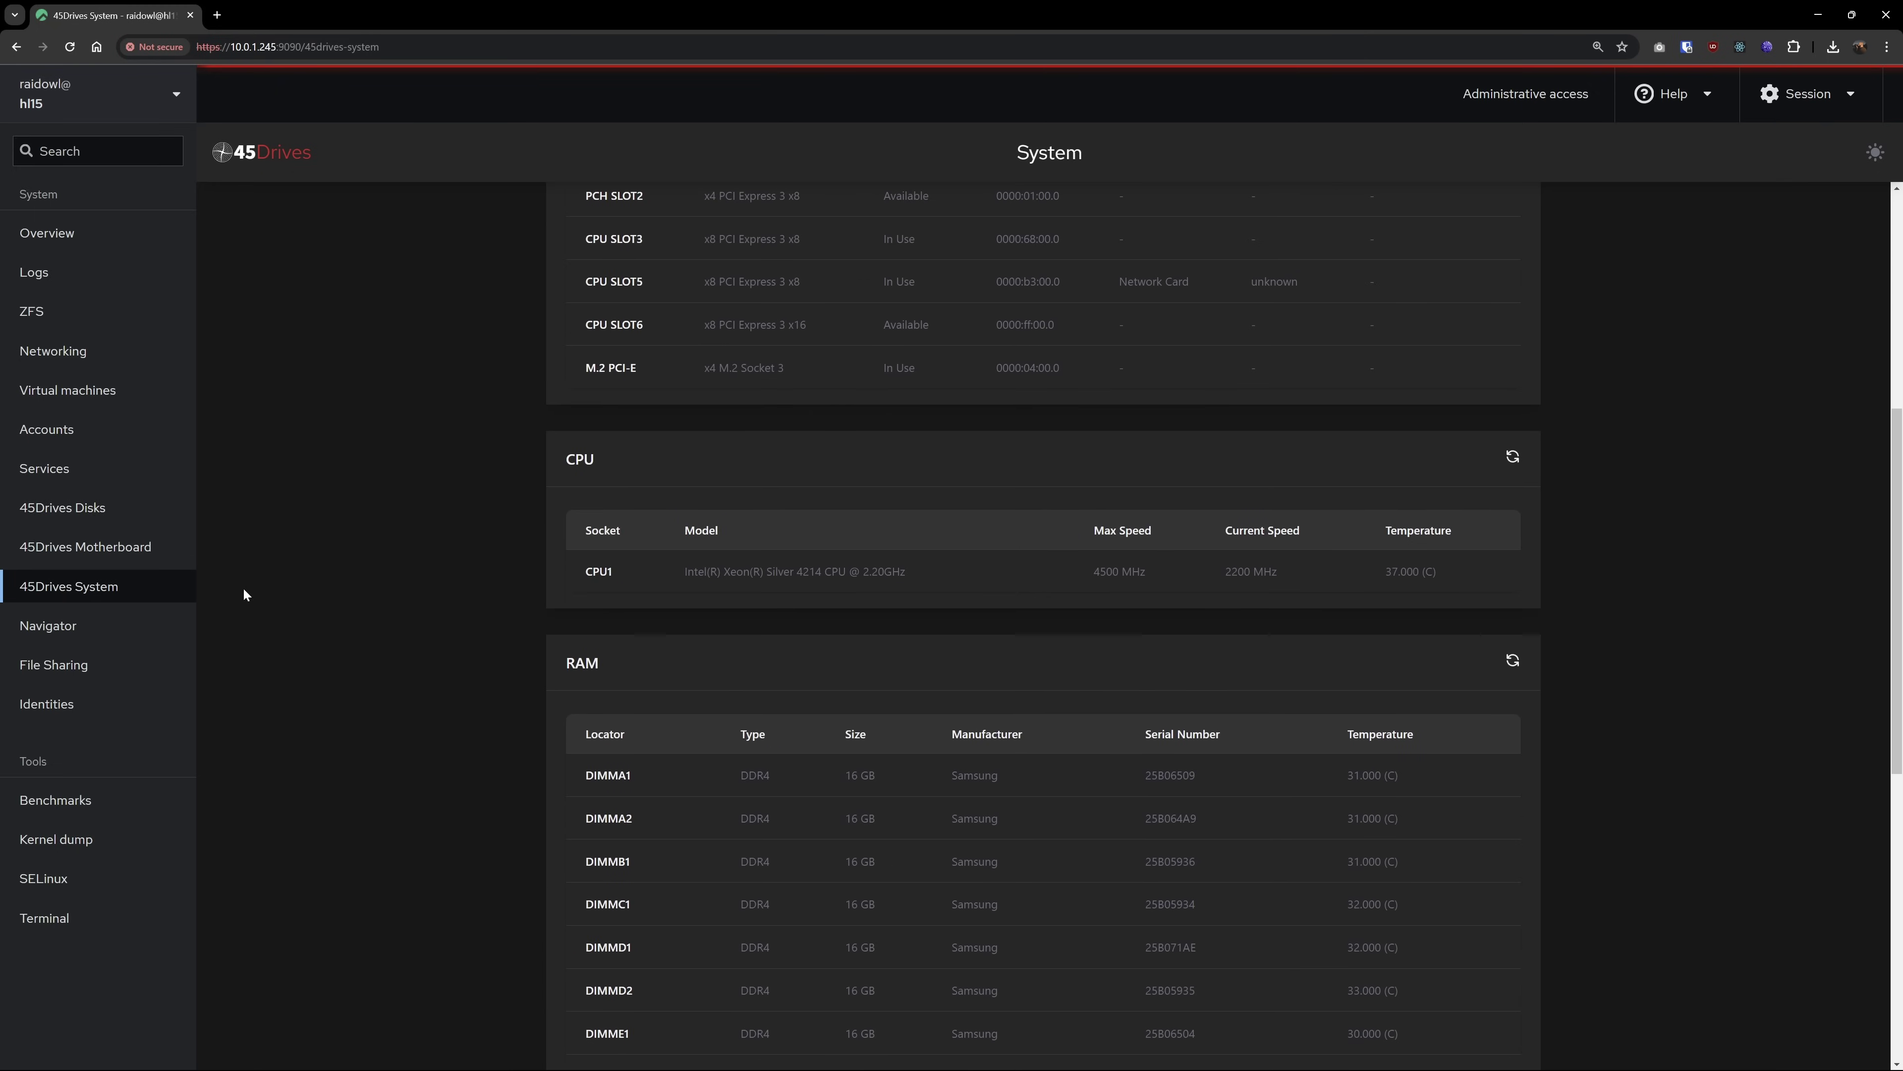